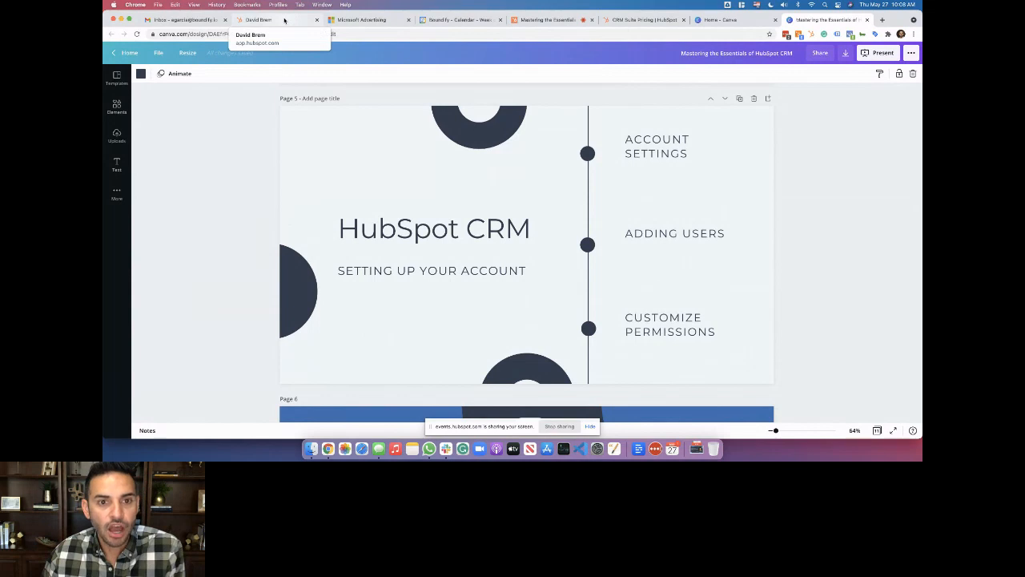
Open the Great Plan account portal from the All accounts list
{"action": "left_click", "coordinate": [285, 20]}
{"action": "left_click", "coordinate": [891, 52]}
{"action": "mouse_move", "coordinate": [821, 135]}
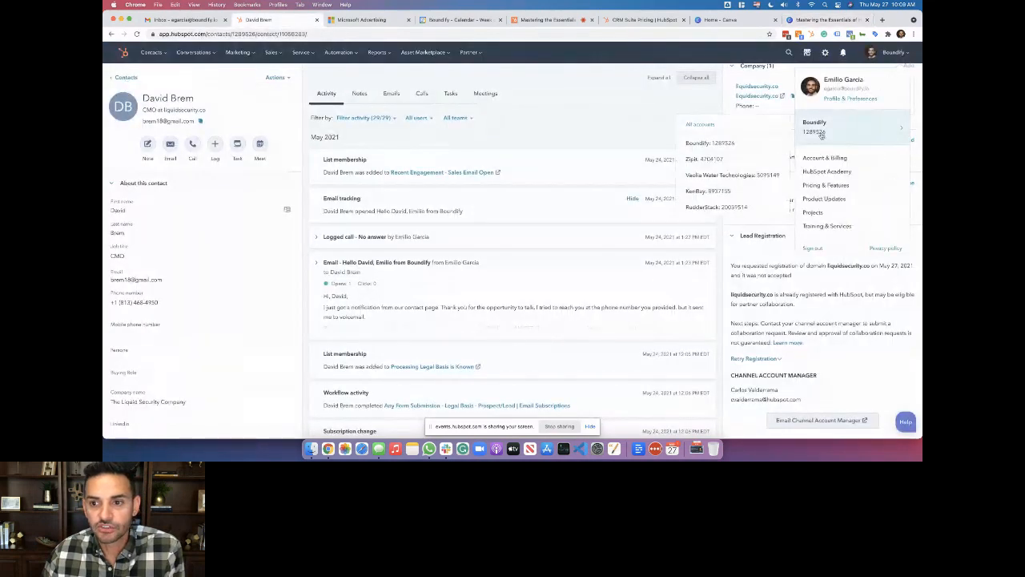
{"action": "left_click", "coordinate": [698, 124]}
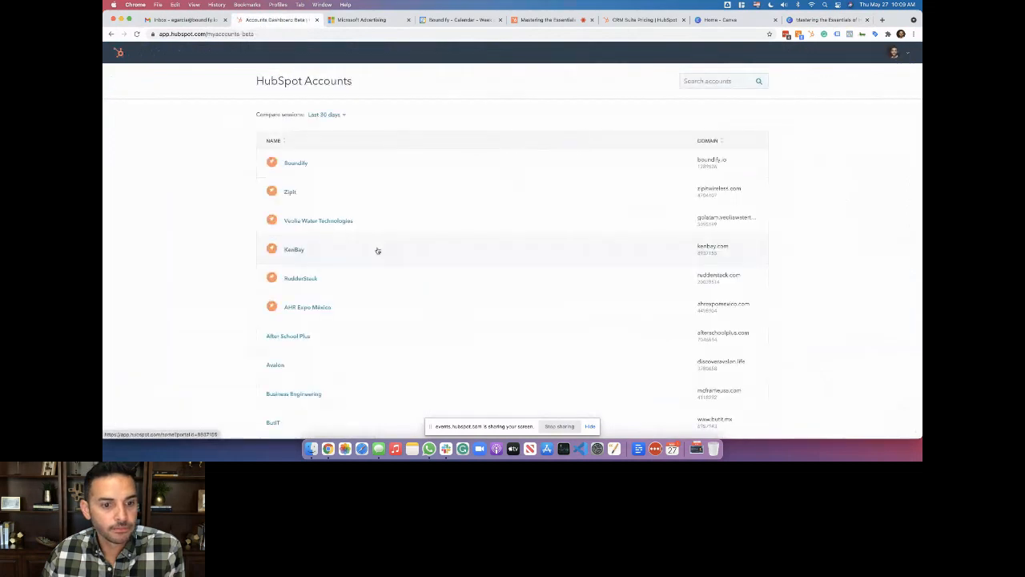
{"action": "scroll", "coordinate": [378, 251], "scroll_direction": "down", "scroll_amount": 5}
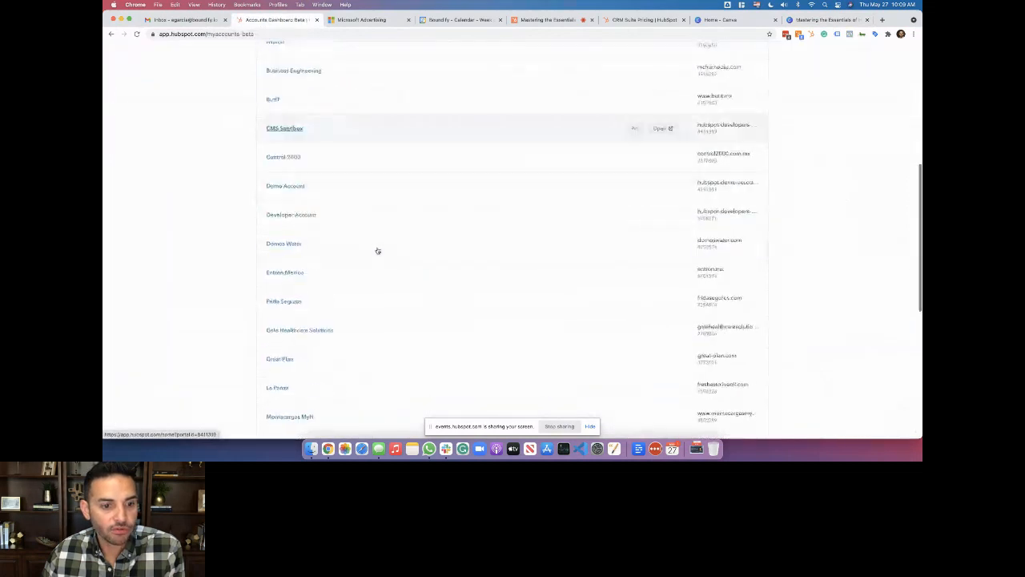
{"action": "scroll", "coordinate": [377, 251], "scroll_direction": "down", "scroll_amount": 3}
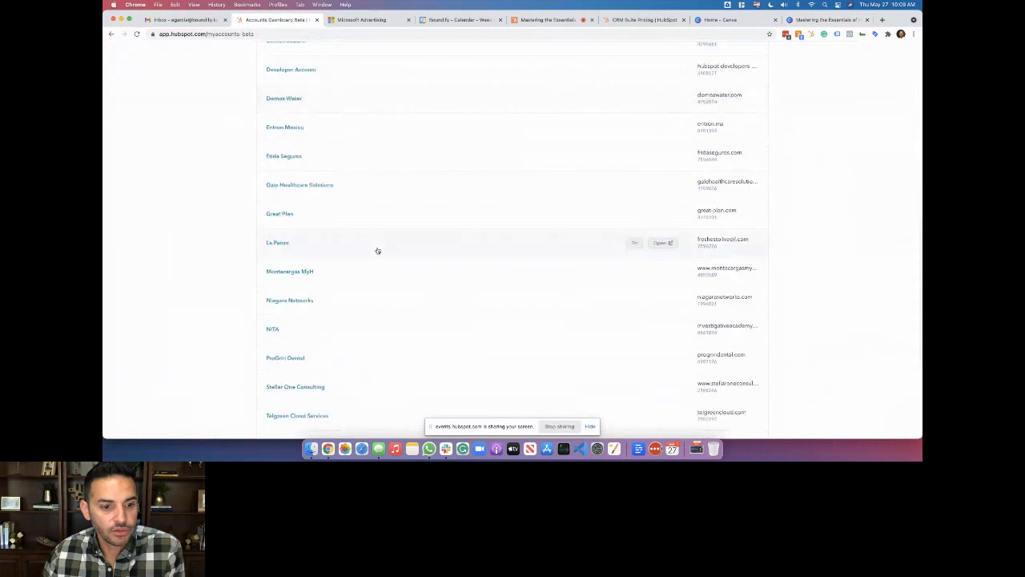
{"action": "scroll", "coordinate": [378, 251], "scroll_direction": "down", "scroll_amount": 4}
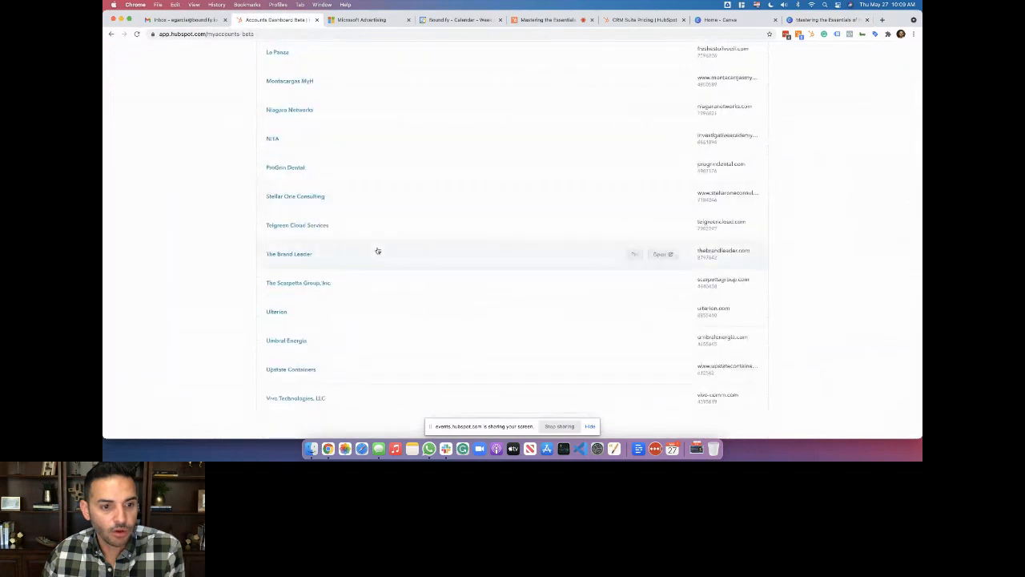
{"action": "scroll", "coordinate": [377, 251], "scroll_direction": "up", "scroll_amount": 4}
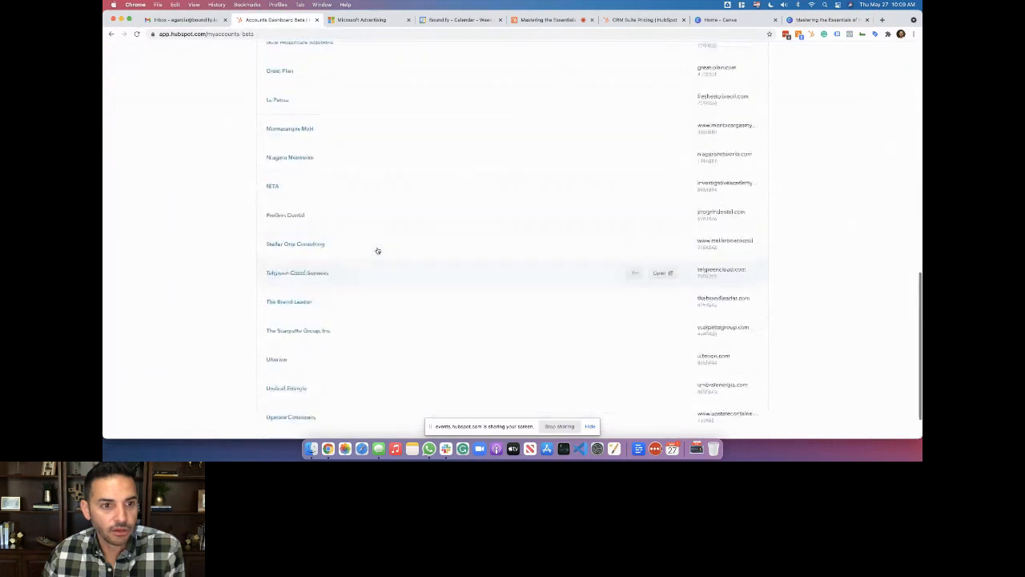
{"action": "scroll", "coordinate": [377, 251], "scroll_direction": "up", "scroll_amount": 1}
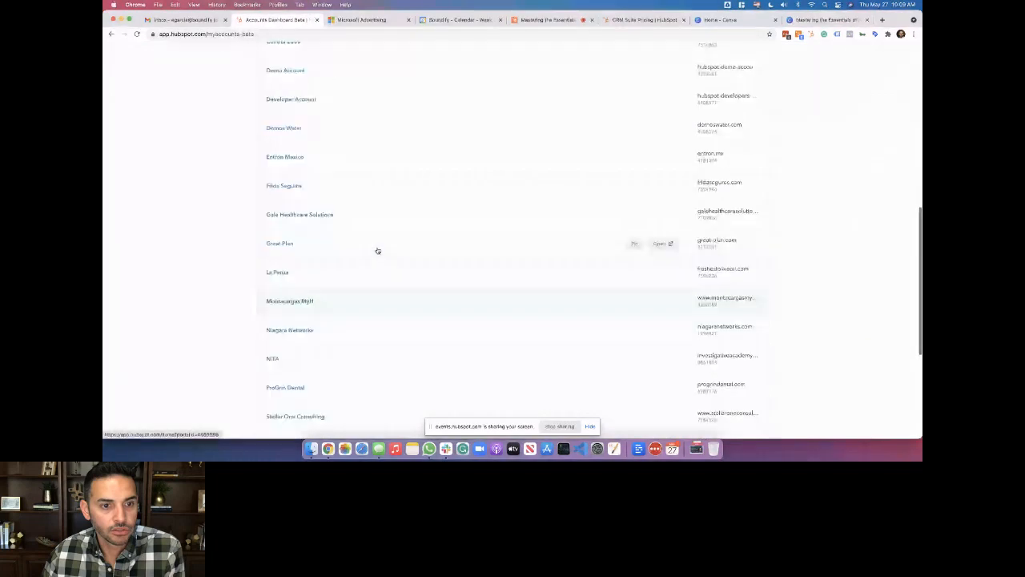
{"action": "left_click", "coordinate": [659, 244]}
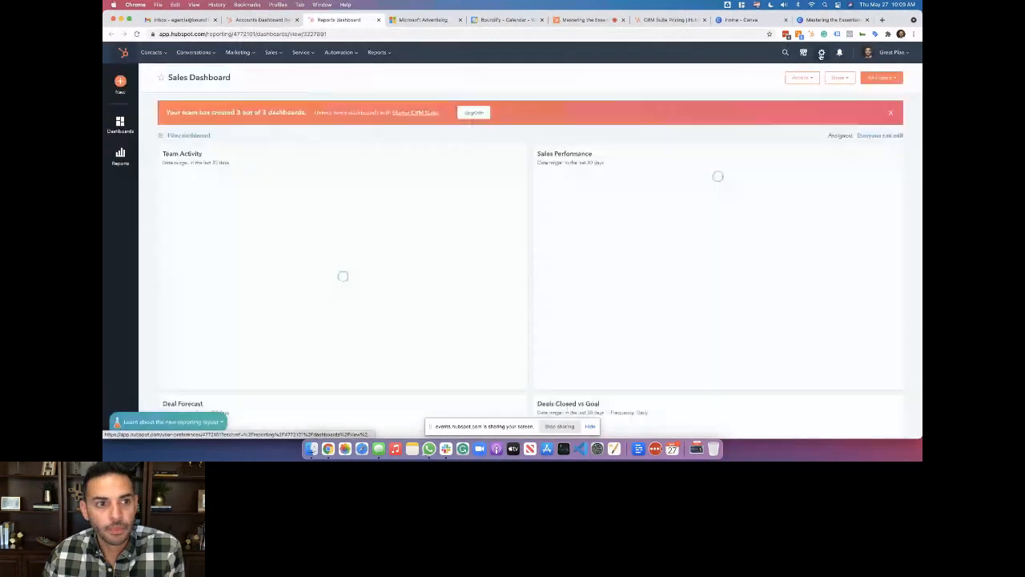
Check Great Plan's general profile preferences, then switch to the Demo Account portal
{"action": "left_click", "coordinate": [821, 53]}
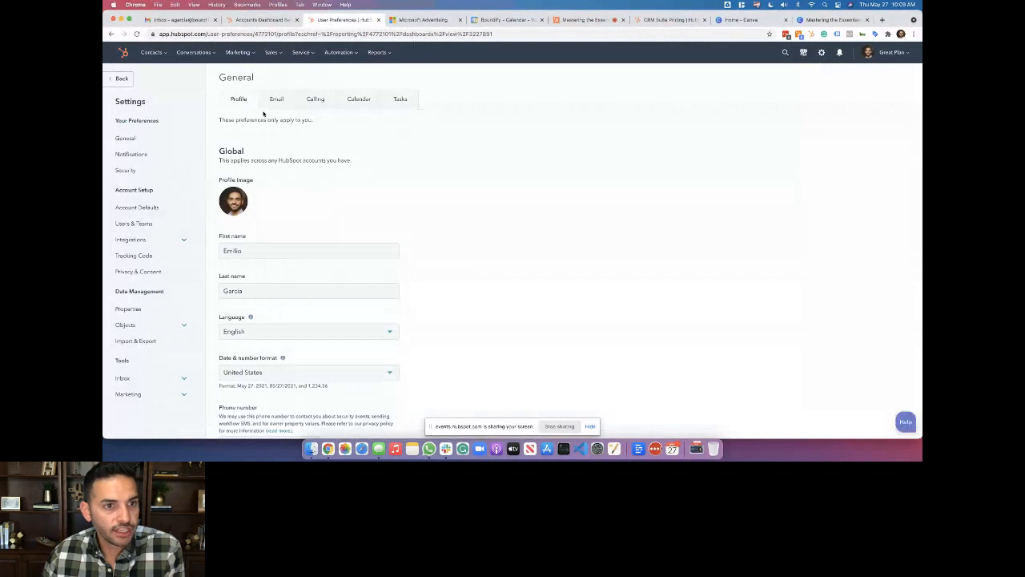
{"action": "left_click", "coordinate": [144, 141]}
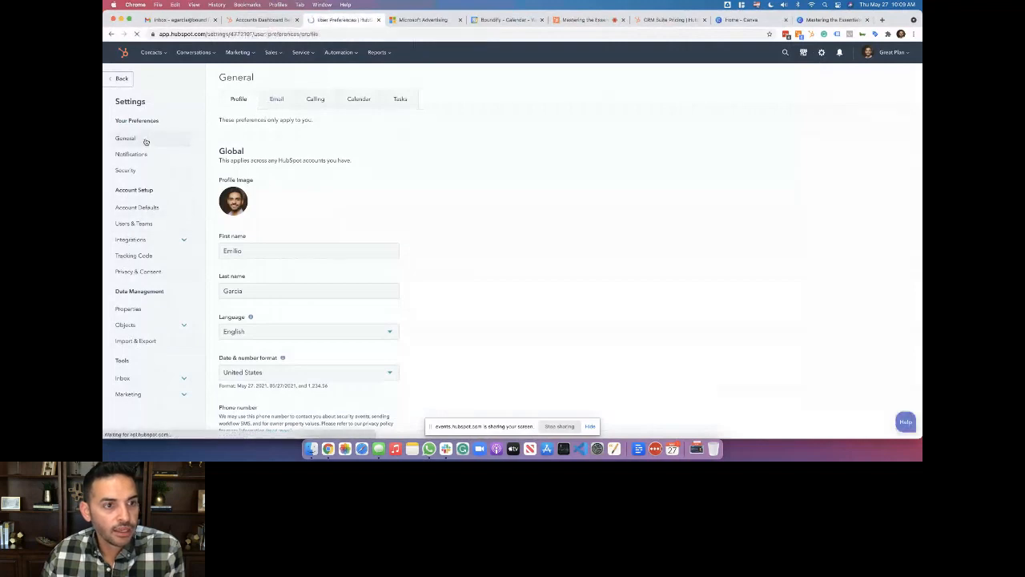
{"action": "left_click", "coordinate": [889, 54]}
{"action": "mouse_move", "coordinate": [835, 134]}
{"action": "left_click", "coordinate": [710, 126]}
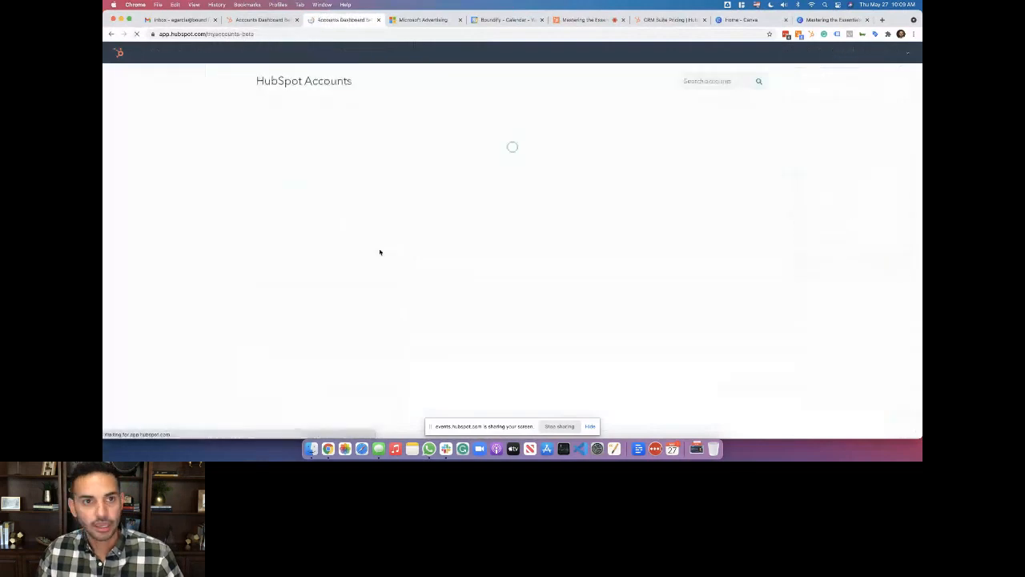
{"action": "scroll", "coordinate": [319, 314], "scroll_direction": "down", "scroll_amount": 5}
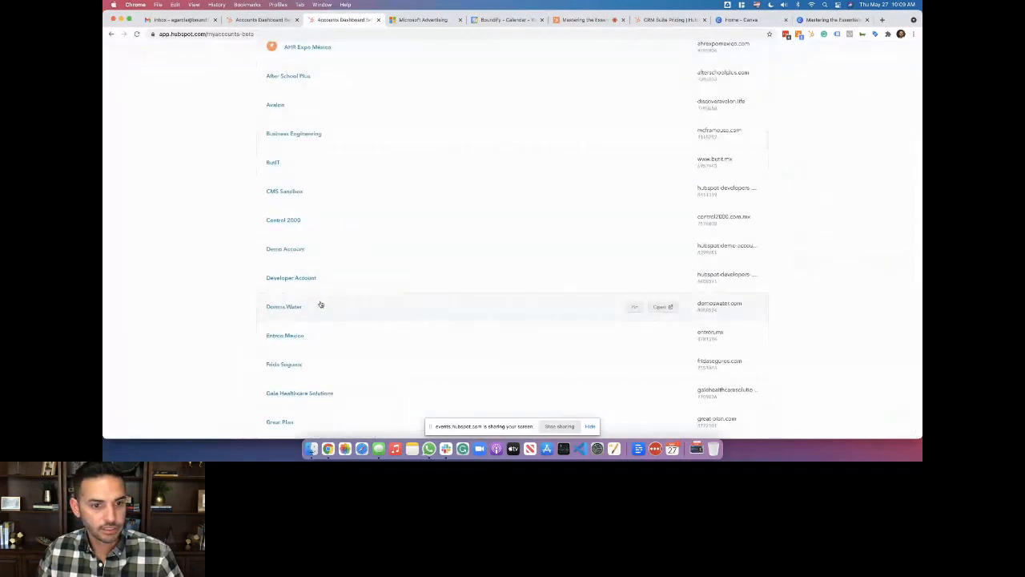
{"action": "left_click", "coordinate": [656, 251]}
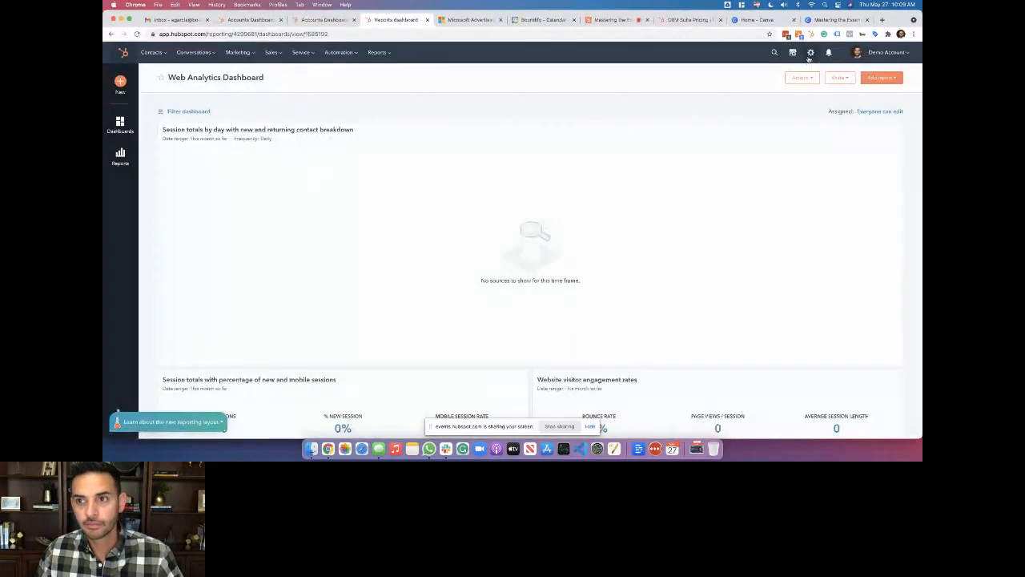
Show the Demo Account's Account Defaults page with its account name, time zone and company domain
{"action": "left_click", "coordinate": [810, 54]}
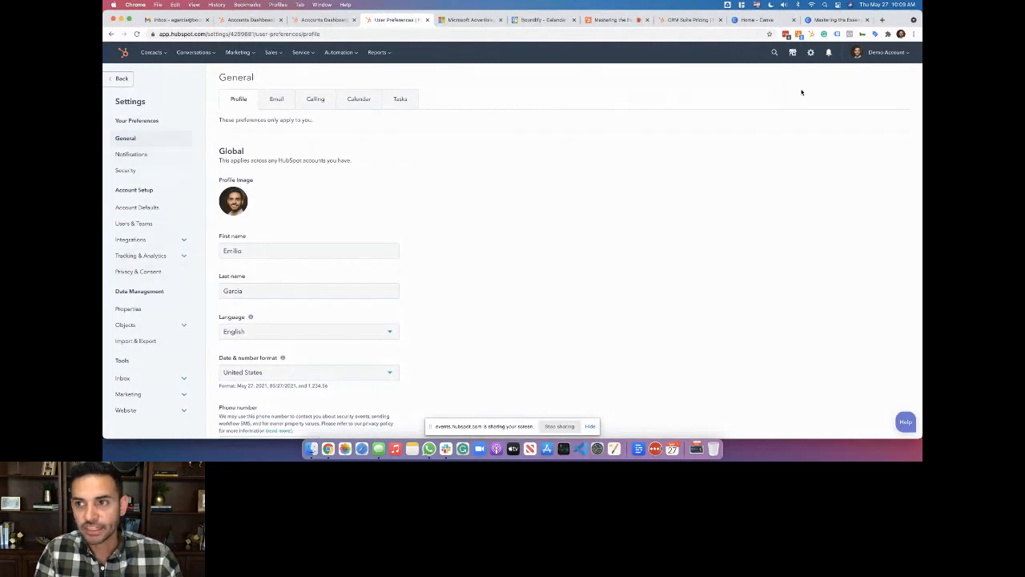
{"action": "left_click", "coordinate": [886, 53]}
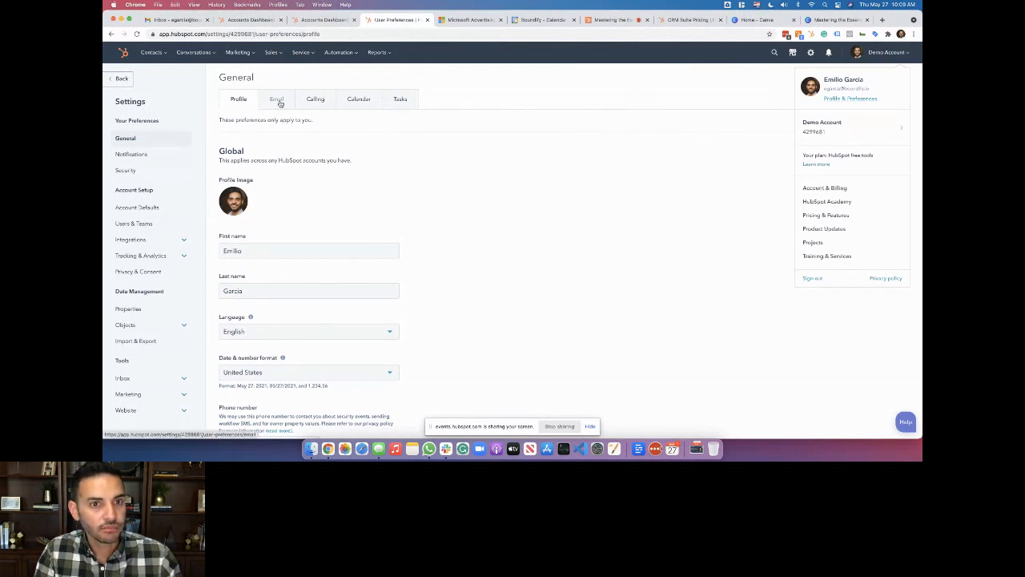
{"action": "scroll", "coordinate": [485, 229], "scroll_direction": "down", "scroll_amount": 3}
{"action": "scroll", "coordinate": [484, 230], "scroll_direction": "up", "scroll_amount": 4}
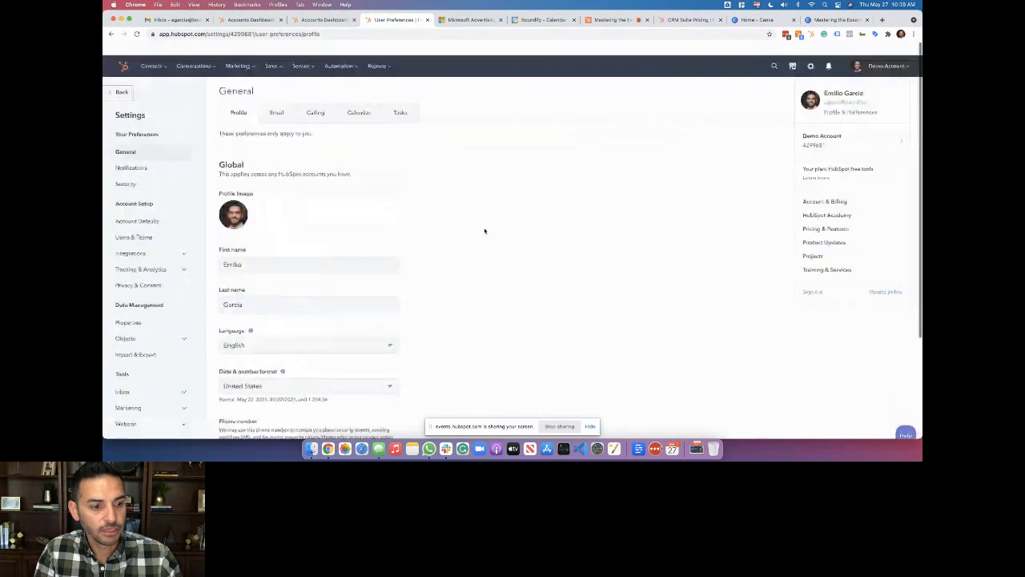
{"action": "left_click", "coordinate": [159, 208]}
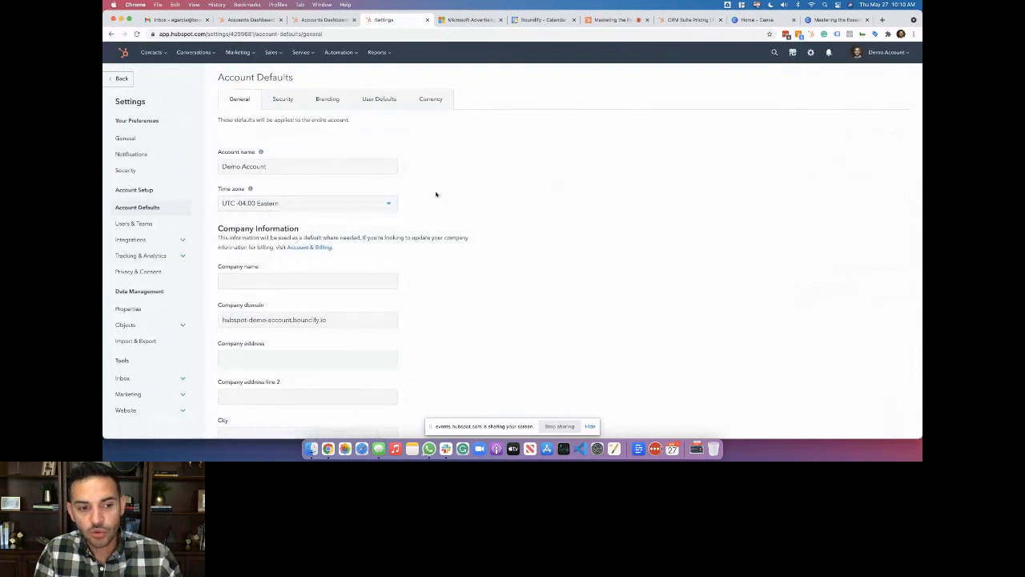
{"action": "scroll", "coordinate": [481, 229], "scroll_direction": "down", "scroll_amount": 3}
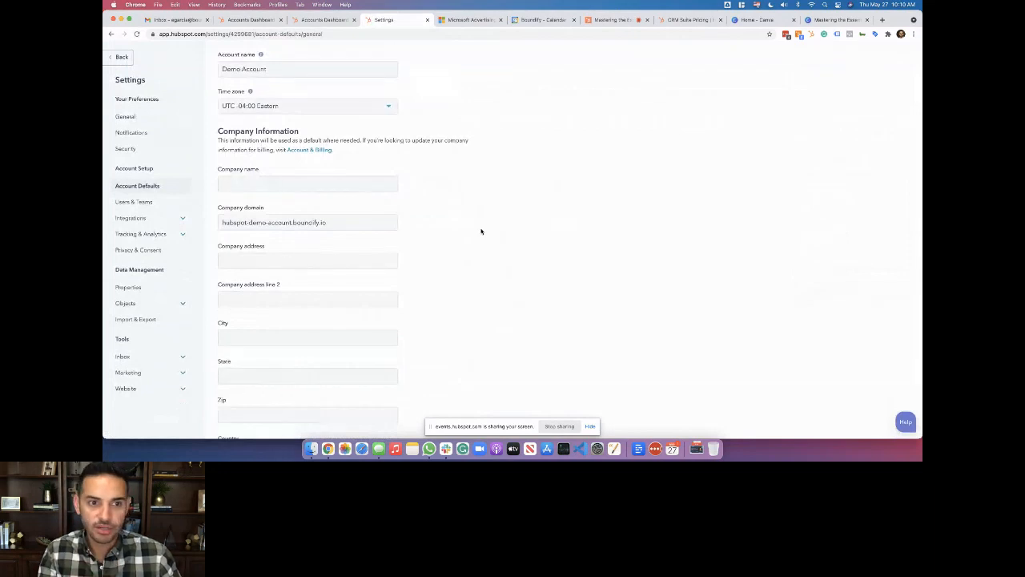
{"action": "scroll", "coordinate": [481, 231], "scroll_direction": "up", "scroll_amount": 3}
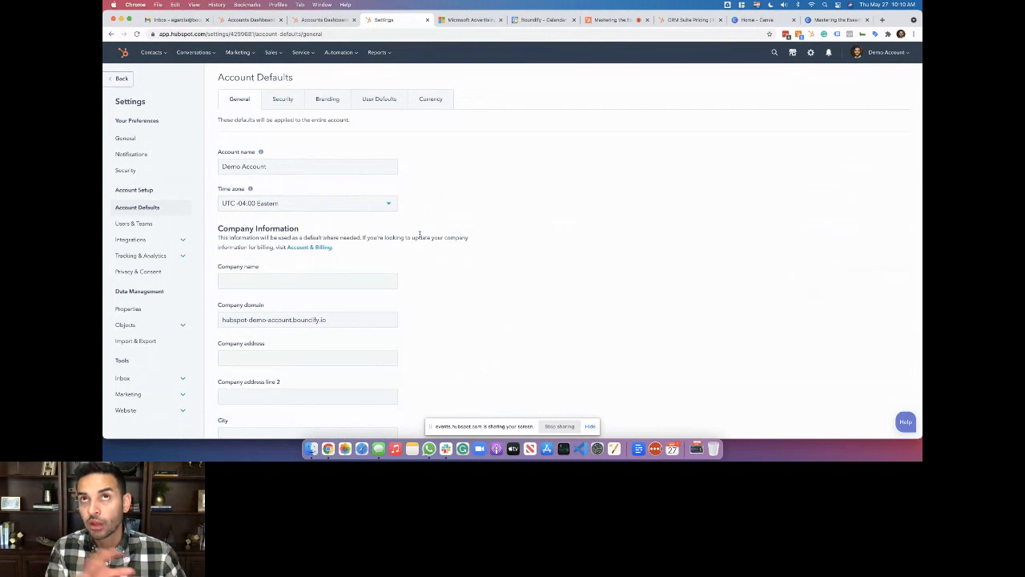
{"action": "scroll", "coordinate": [419, 234], "scroll_direction": "down", "scroll_amount": 4}
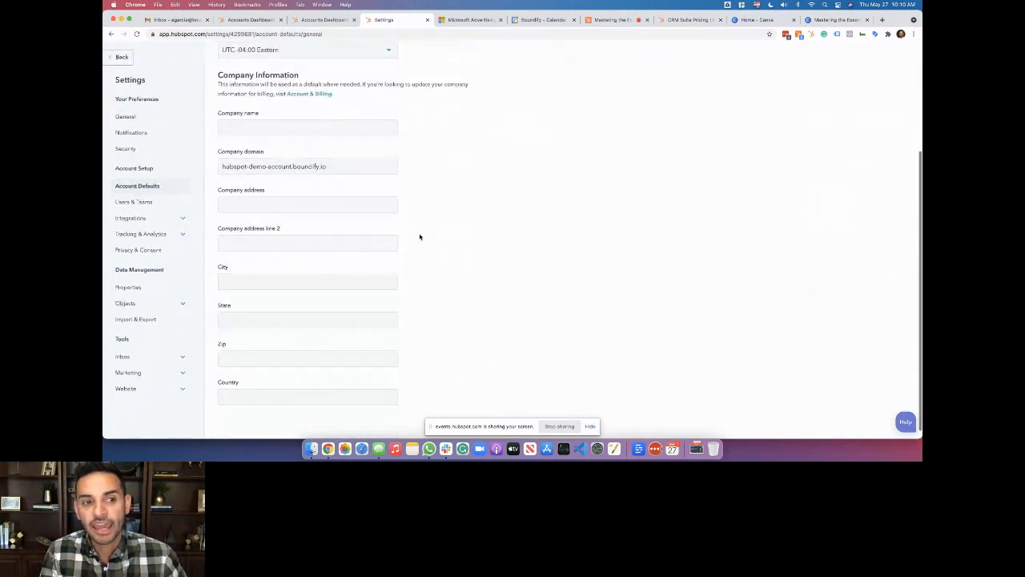
{"action": "scroll", "coordinate": [324, 359], "scroll_direction": "down", "scroll_amount": 1}
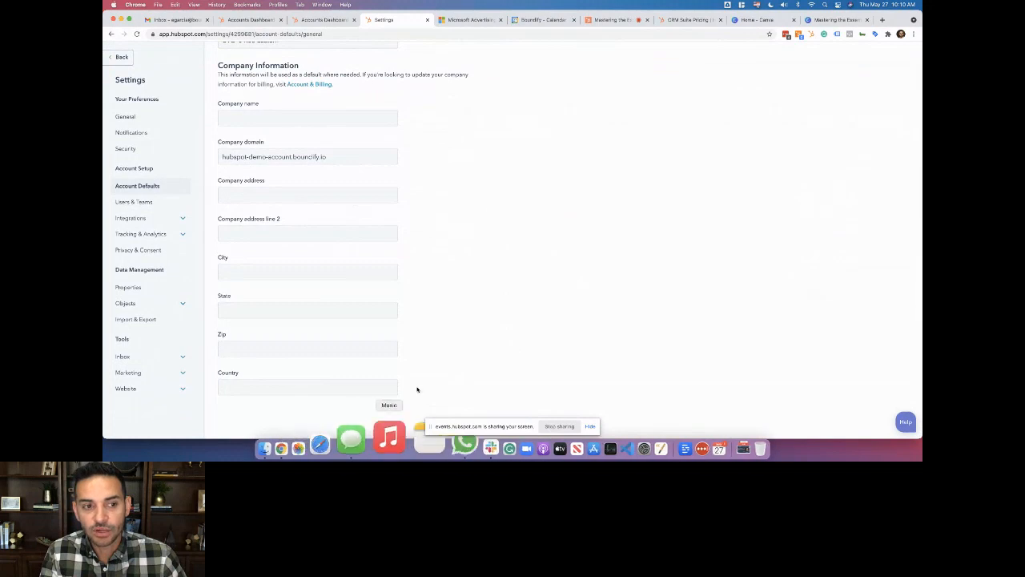
{"action": "scroll", "coordinate": [446, 343], "scroll_direction": "up", "scroll_amount": 5}
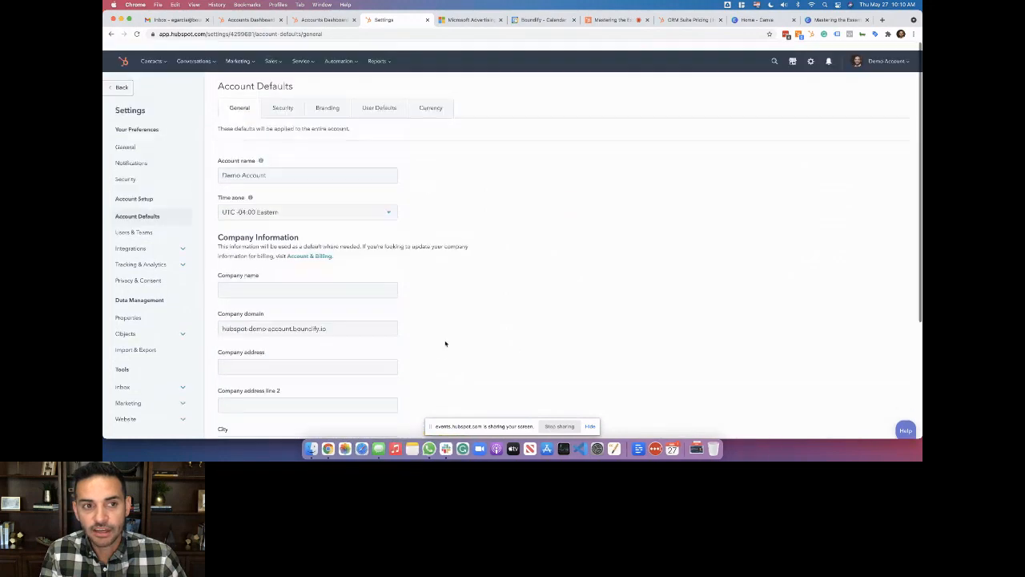
Show the Account Defaults Security tab with login, two-factor, activity log and access settings
{"action": "left_click", "coordinate": [285, 100]}
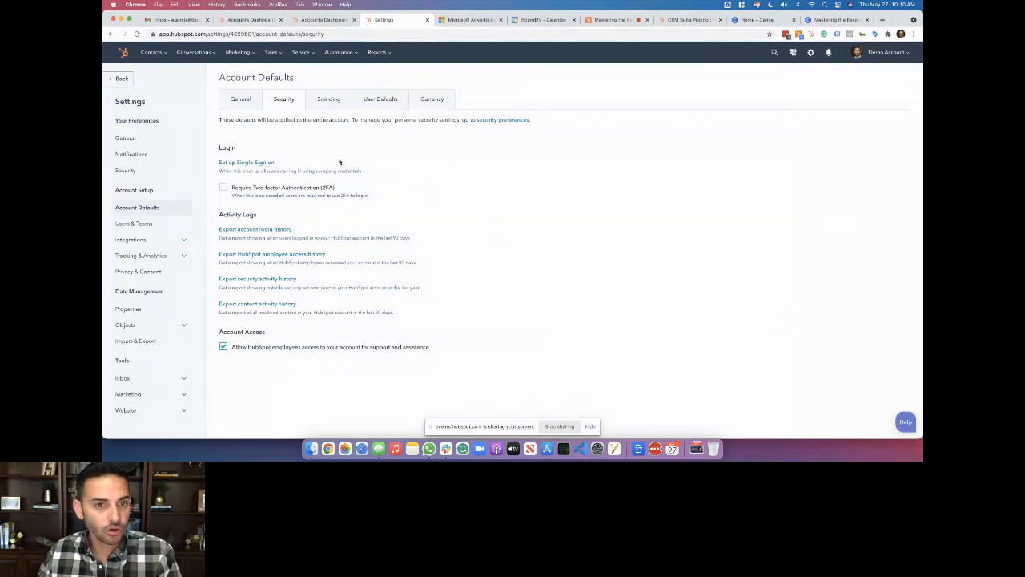
Review the account's Branding logo settings
{"action": "left_click", "coordinate": [329, 99]}
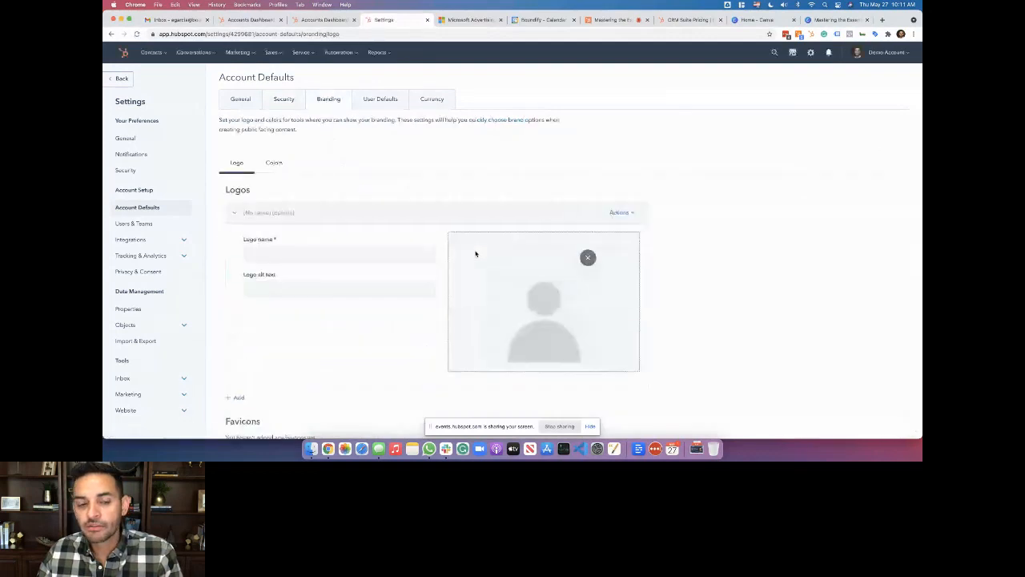
{"action": "scroll", "coordinate": [719, 275], "scroll_direction": "down", "scroll_amount": 2}
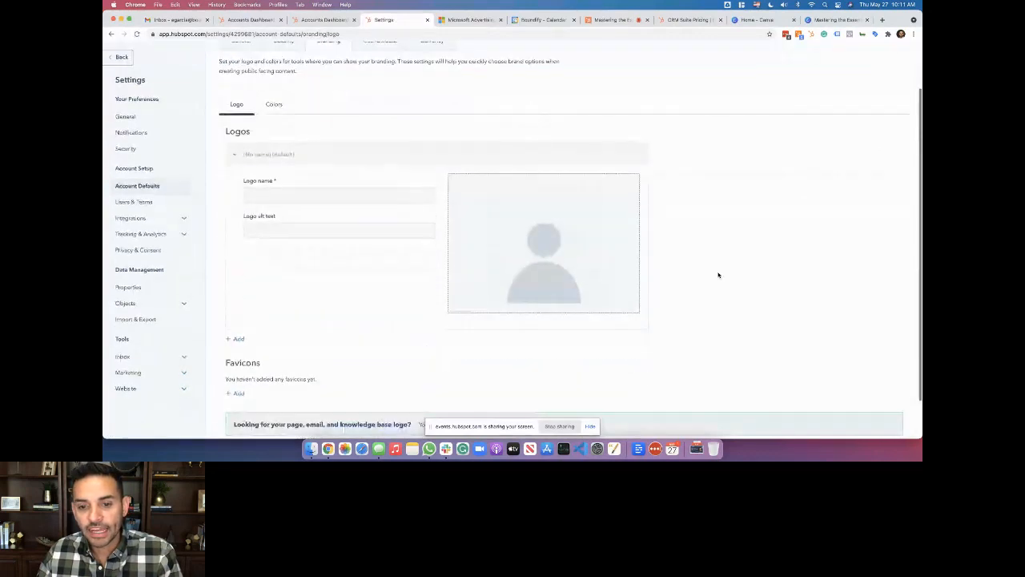
{"action": "scroll", "coordinate": [718, 274], "scroll_direction": "up", "scroll_amount": 2}
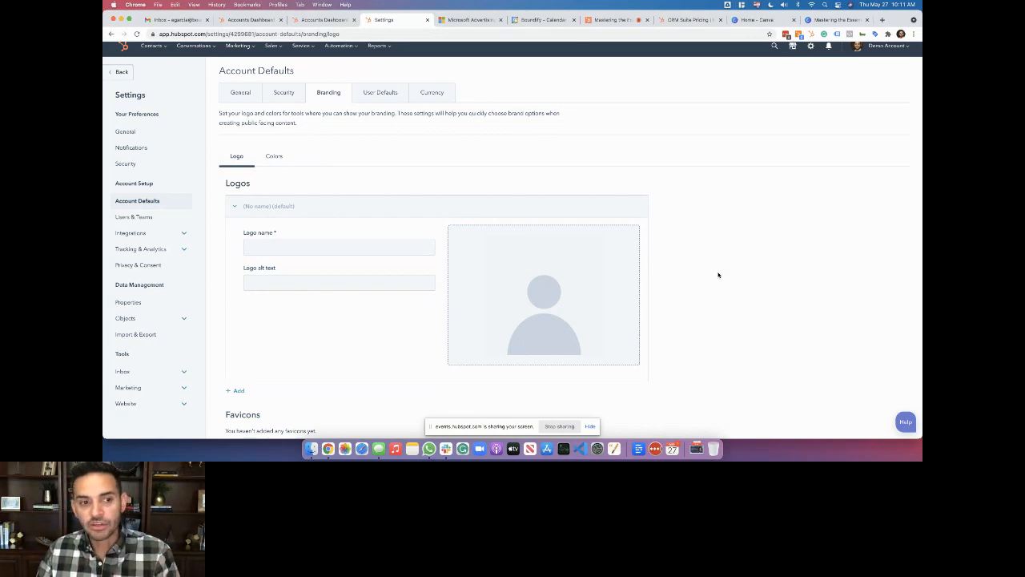
{"action": "scroll", "coordinate": [493, 315], "scroll_direction": "down", "scroll_amount": 2}
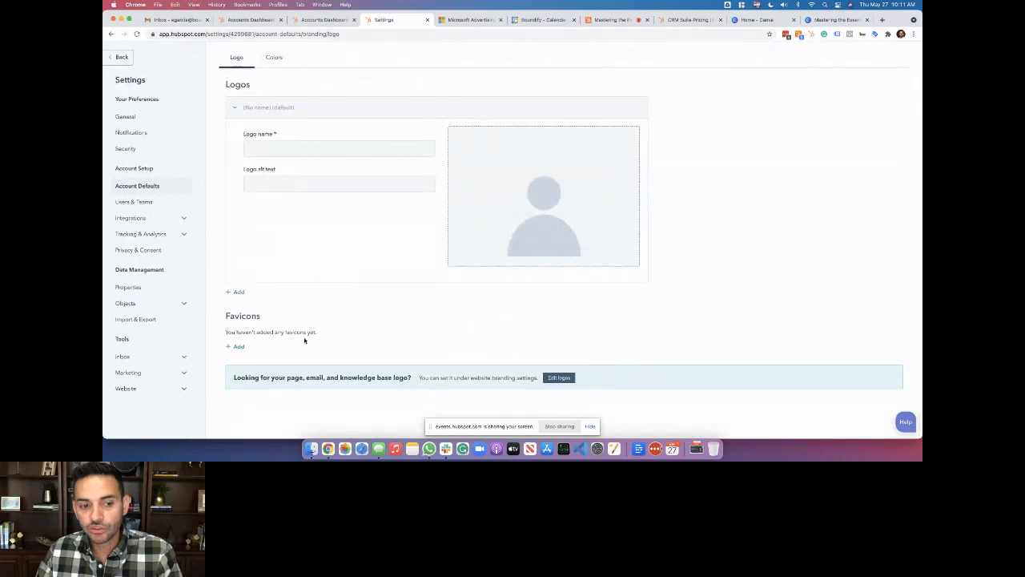
{"action": "scroll", "coordinate": [492, 315], "scroll_direction": "up", "scroll_amount": 3}
Review the brand colours, primary 425b76, then move to the User Defaults tab
{"action": "left_click", "coordinate": [271, 163]}
{"action": "scroll", "coordinate": [392, 336], "scroll_direction": "down", "scroll_amount": 1}
{"action": "scroll", "coordinate": [407, 314], "scroll_direction": "up", "scroll_amount": 1}
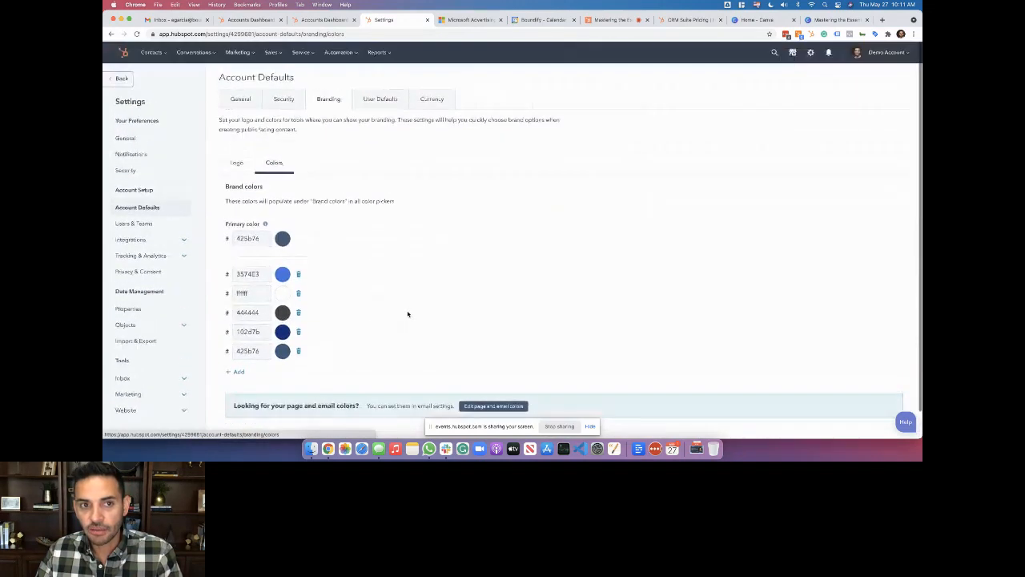
{"action": "left_click", "coordinate": [380, 99]}
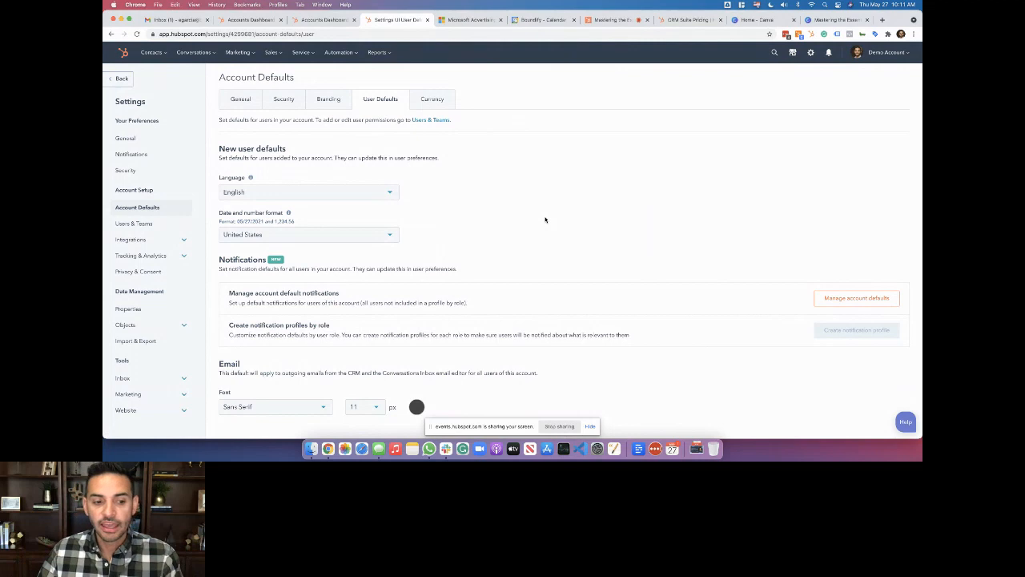
Show Currency defaults with US dollars as company currency and dismiss the multi-currency banner
{"action": "left_click", "coordinate": [432, 98]}
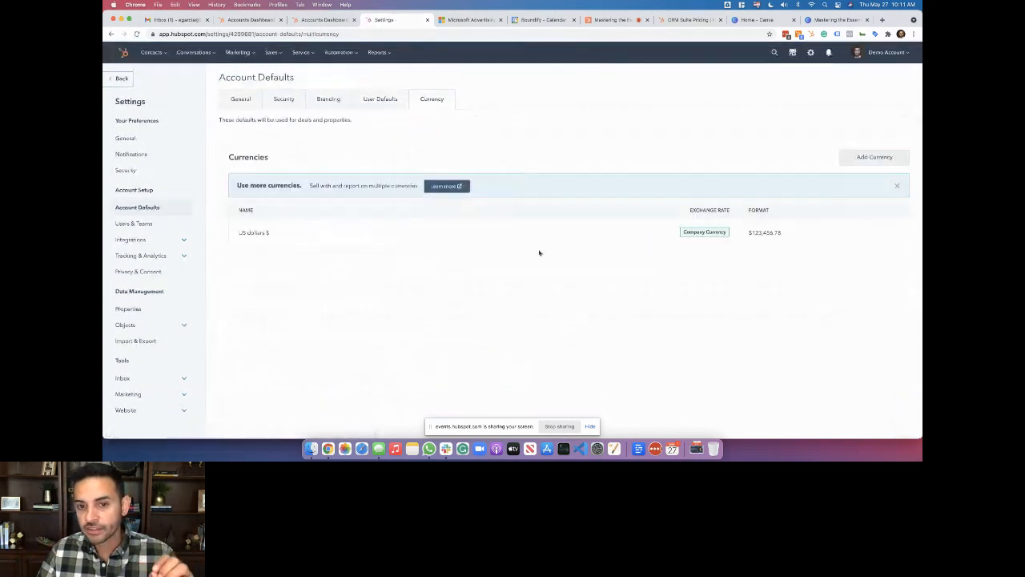
{"action": "left_click", "coordinate": [896, 185]}
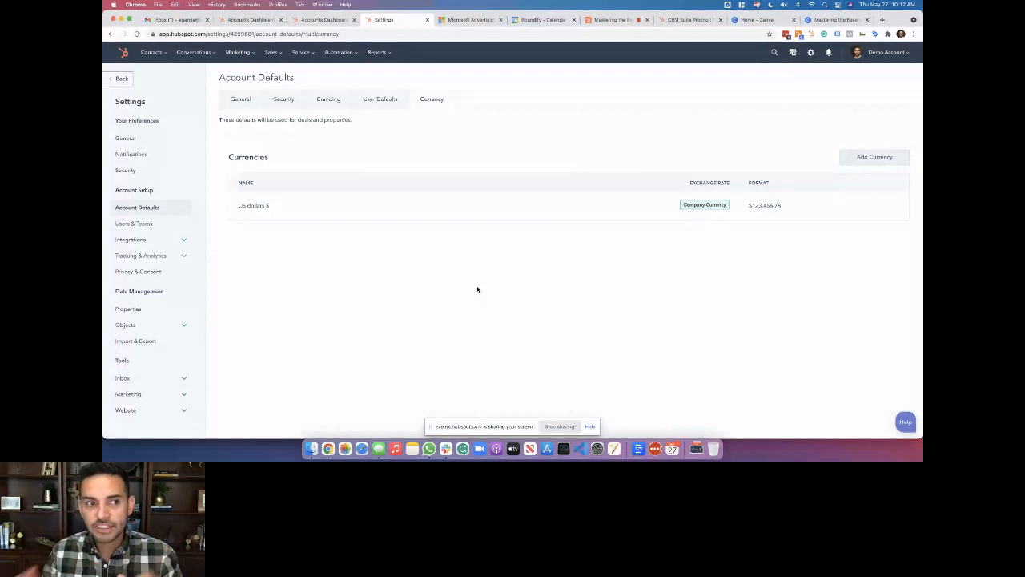
Open the Users & Teams list of three users and start a new user
{"action": "left_click", "coordinate": [161, 225]}
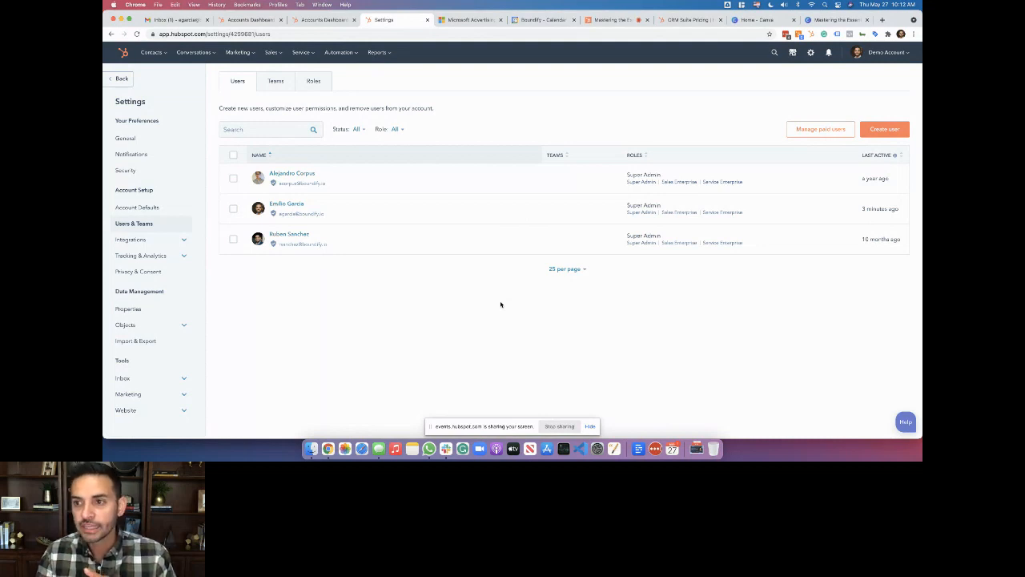
{"action": "left_click", "coordinate": [884, 129]}
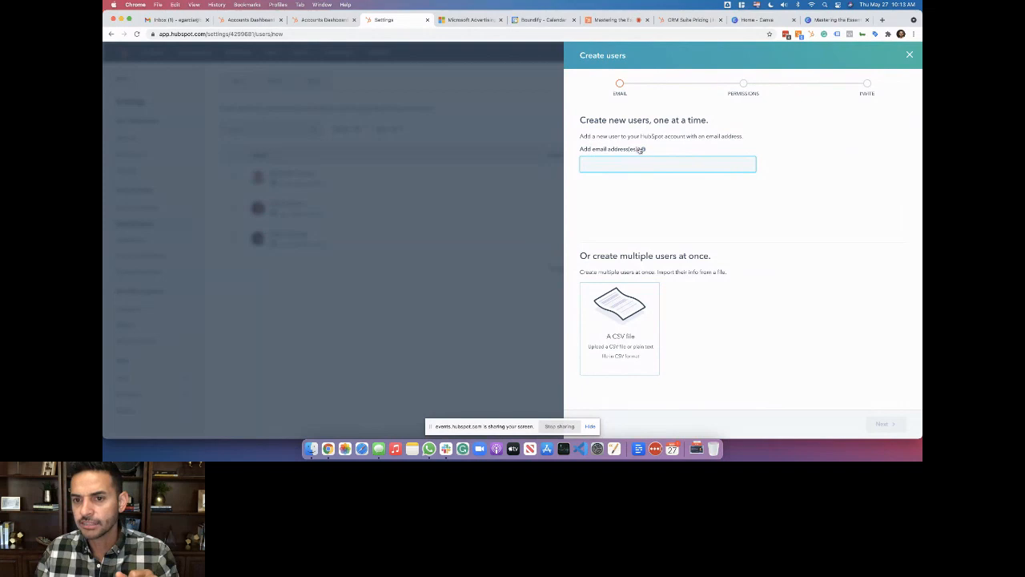
Enter the new user's e-mail, replacing the existing user's name part with the new user's name
{"action": "mouse_move", "coordinate": [643, 149]}
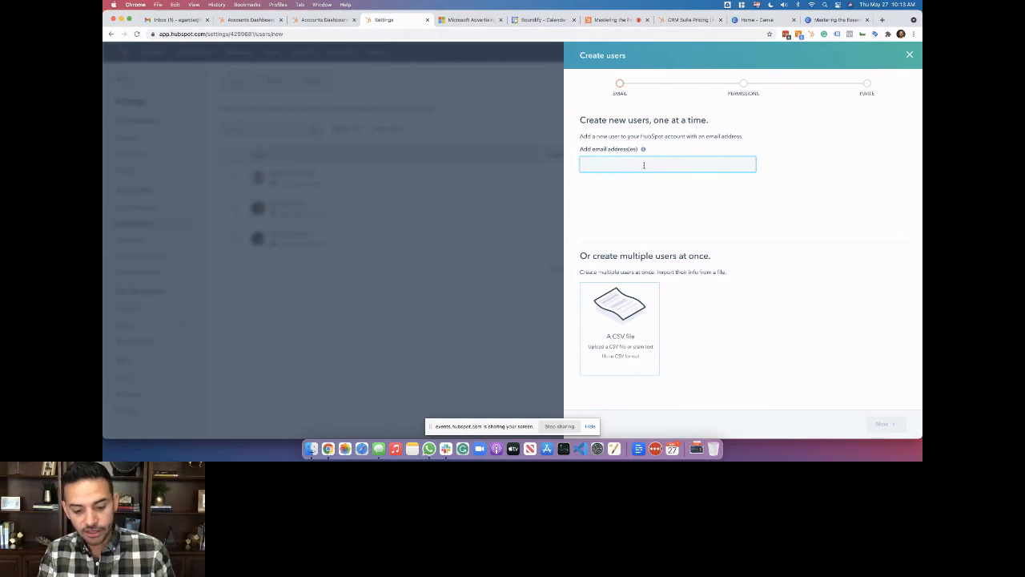
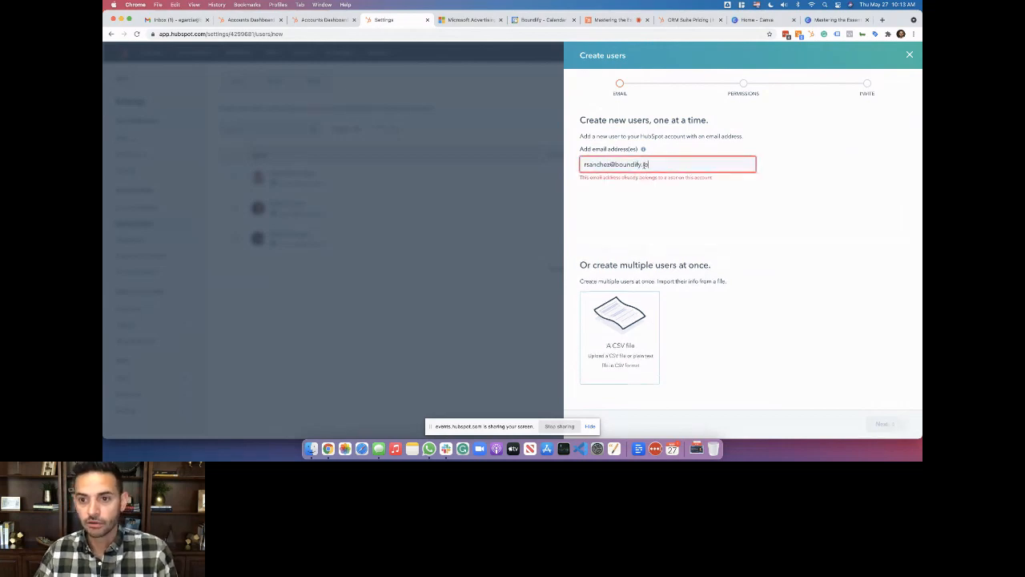
{"action": "key", "text": "alt+shift+Right"}
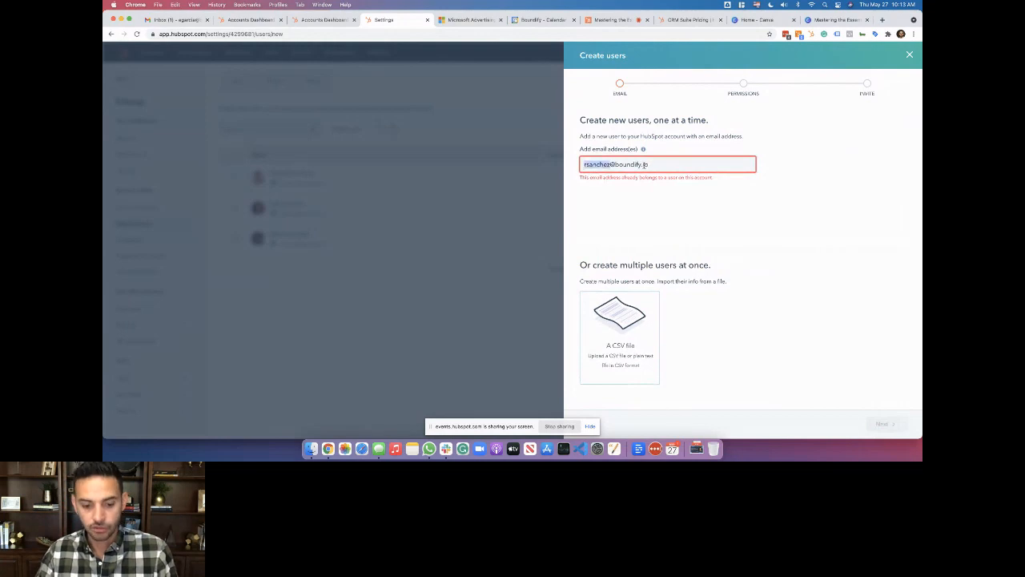
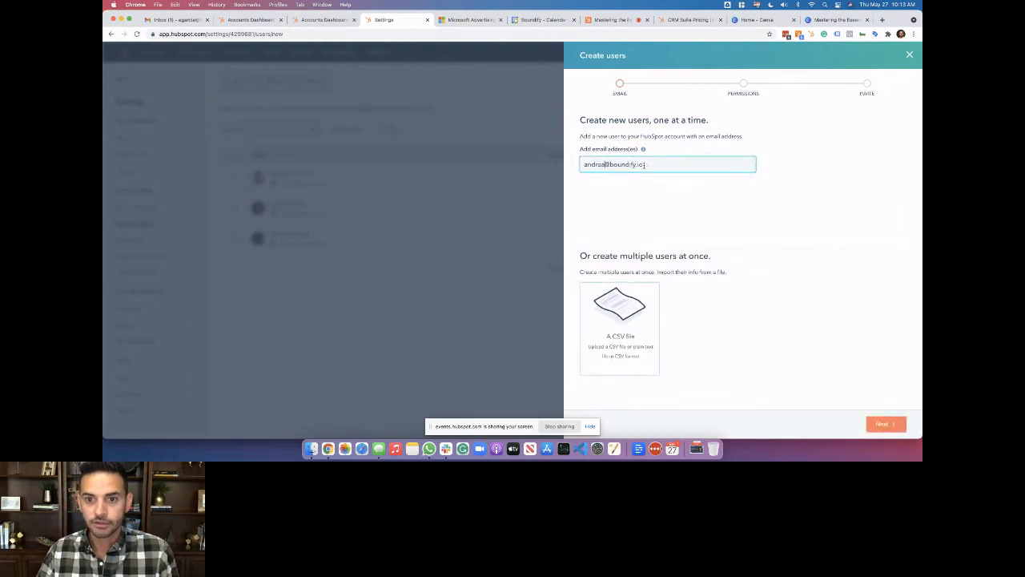
Advance to the permissions step, checking the Actions menu and leaving the role as No Role
{"action": "left_click", "coordinate": [873, 423]}
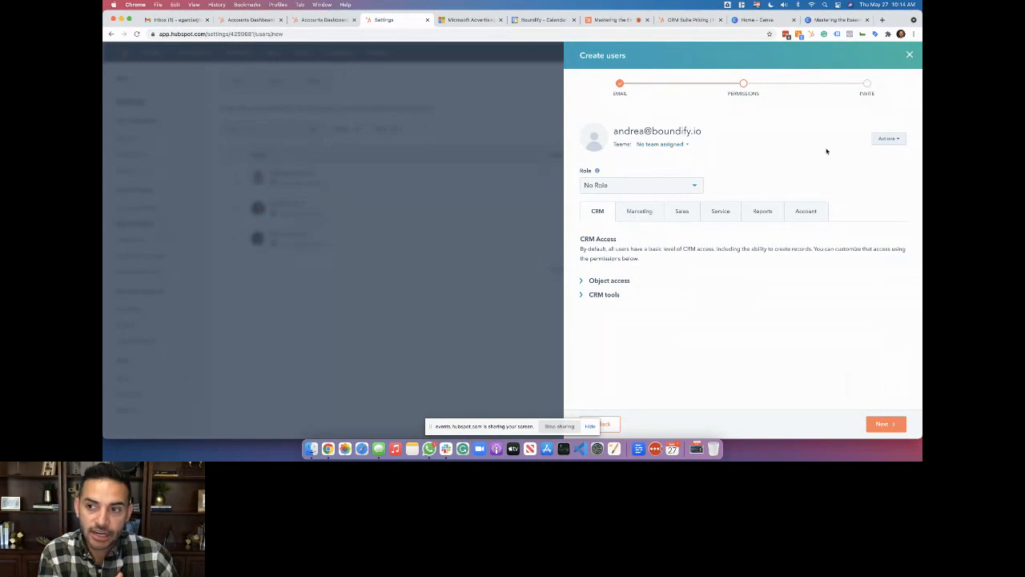
{"action": "left_click", "coordinate": [888, 139]}
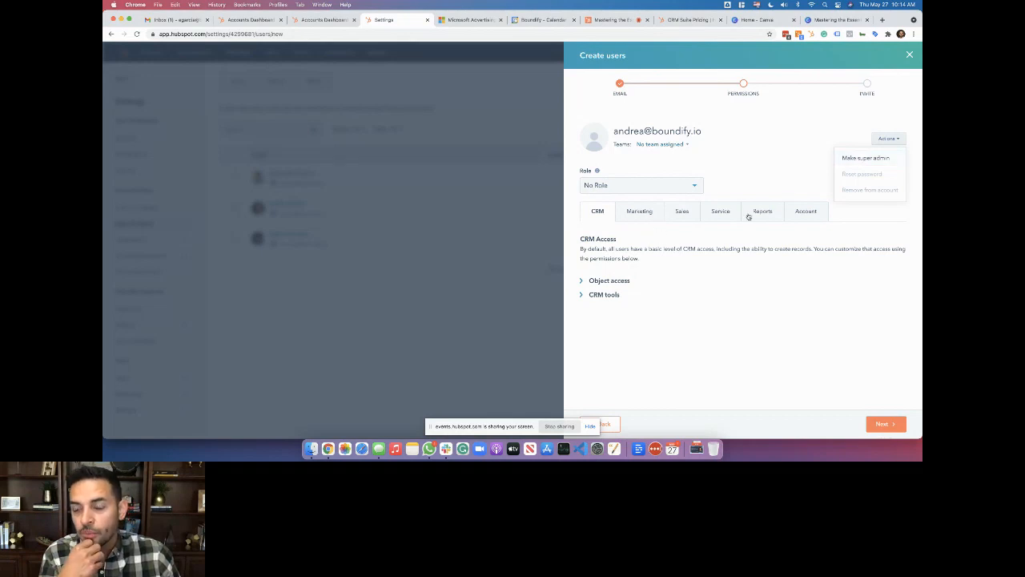
{"action": "left_click", "coordinate": [775, 156]}
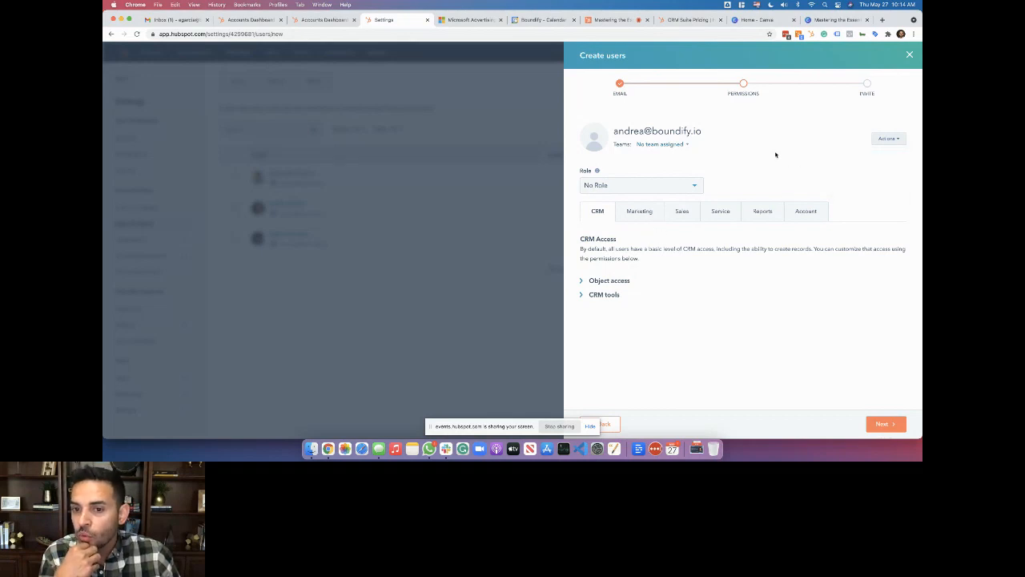
{"action": "left_click", "coordinate": [636, 190]}
{"action": "left_click", "coordinate": [636, 190]}
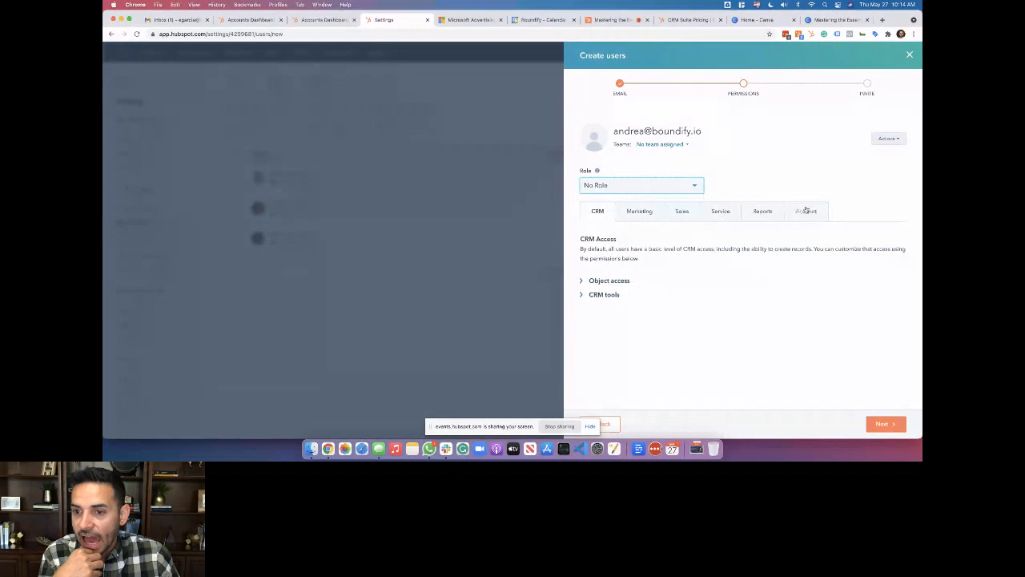
{"action": "left_click", "coordinate": [602, 280]}
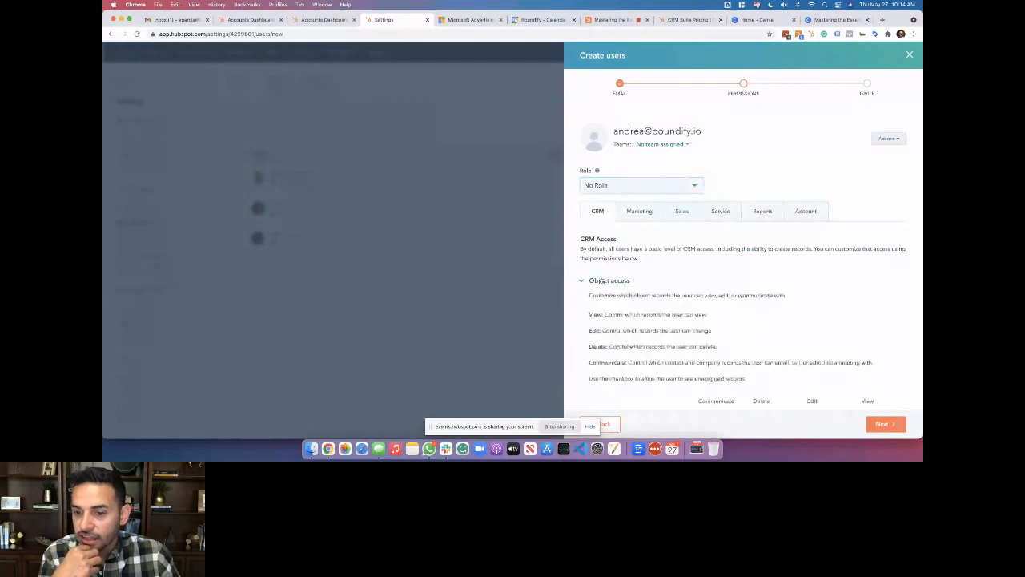
{"action": "scroll", "coordinate": [602, 281], "scroll_direction": "down", "scroll_amount": 5}
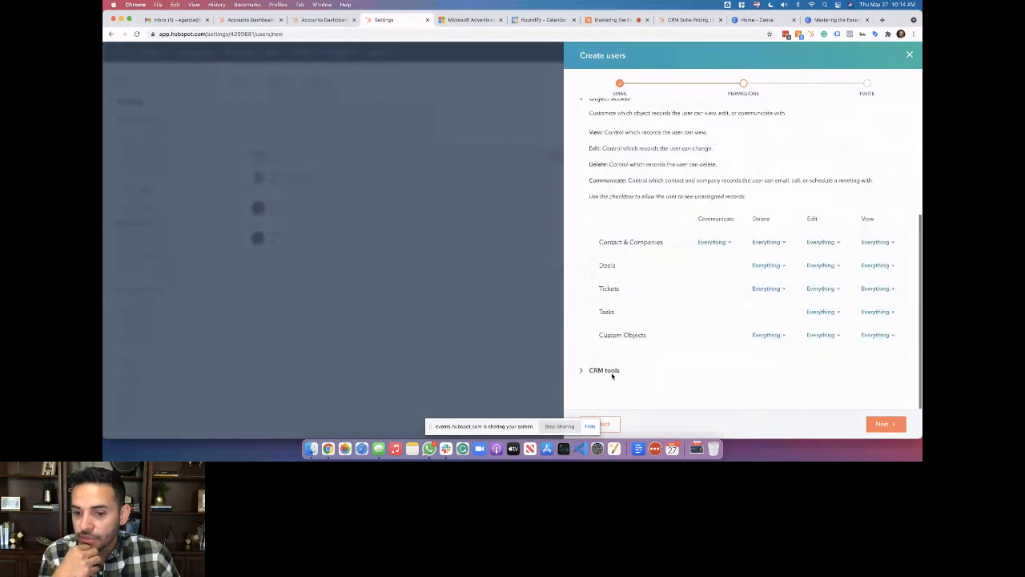
{"action": "left_click", "coordinate": [602, 370]}
{"action": "scroll", "coordinate": [603, 373], "scroll_direction": "down", "scroll_amount": 2}
{"action": "scroll", "coordinate": [603, 372], "scroll_direction": "down", "scroll_amount": 3}
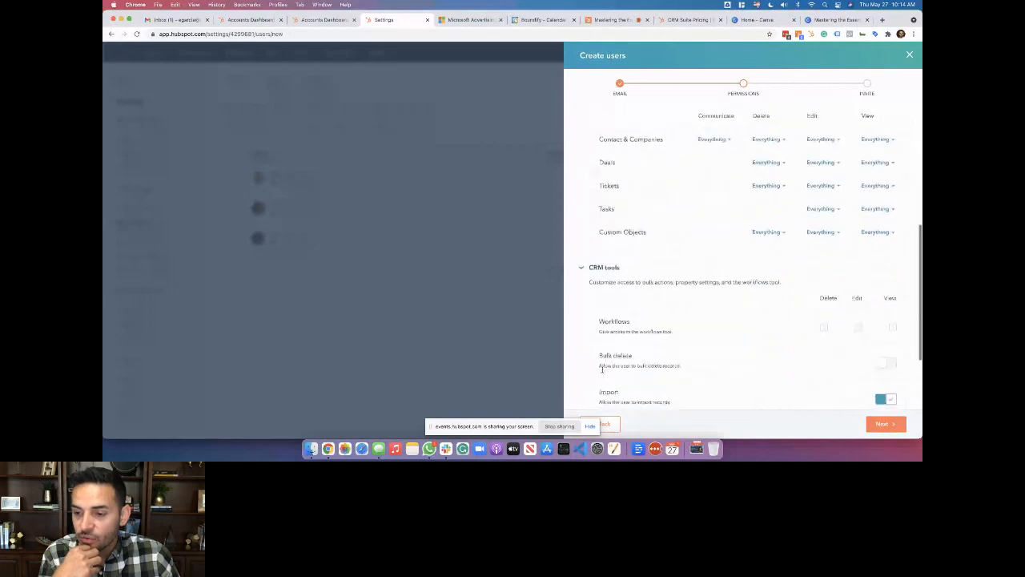
{"action": "scroll", "coordinate": [597, 368], "scroll_direction": "up", "scroll_amount": 10}
{"action": "scroll", "coordinate": [599, 292], "scroll_direction": "down", "scroll_amount": 5}
{"action": "scroll", "coordinate": [599, 292], "scroll_direction": "down", "scroll_amount": 1}
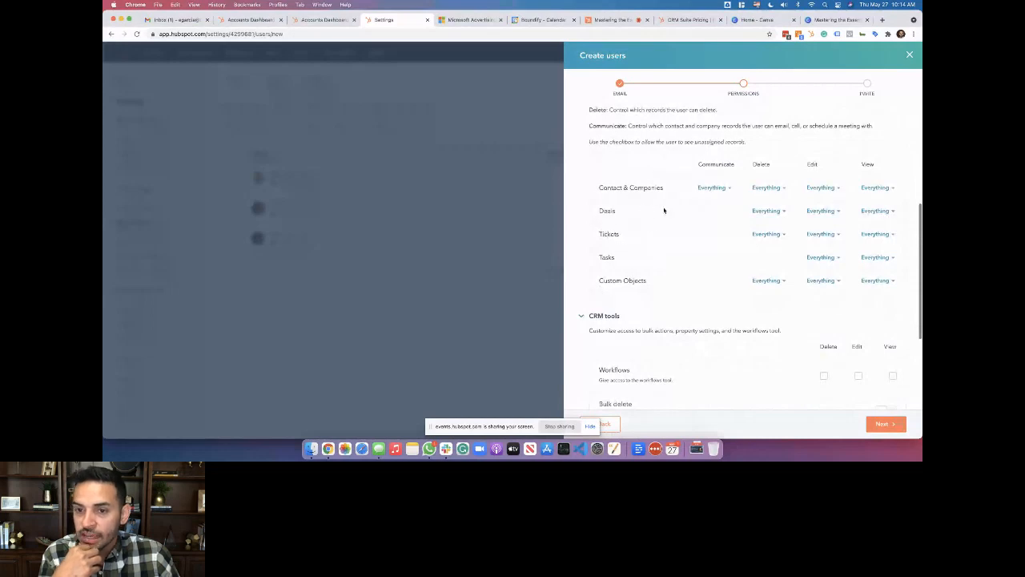
{"action": "left_click", "coordinate": [877, 211]}
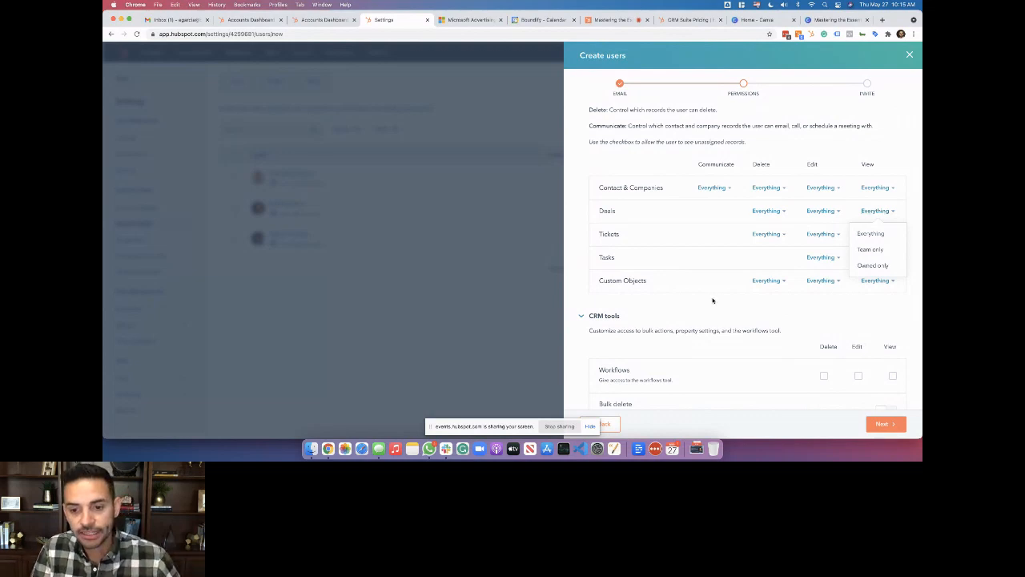
{"action": "scroll", "coordinate": [713, 300], "scroll_direction": "down", "scroll_amount": 4}
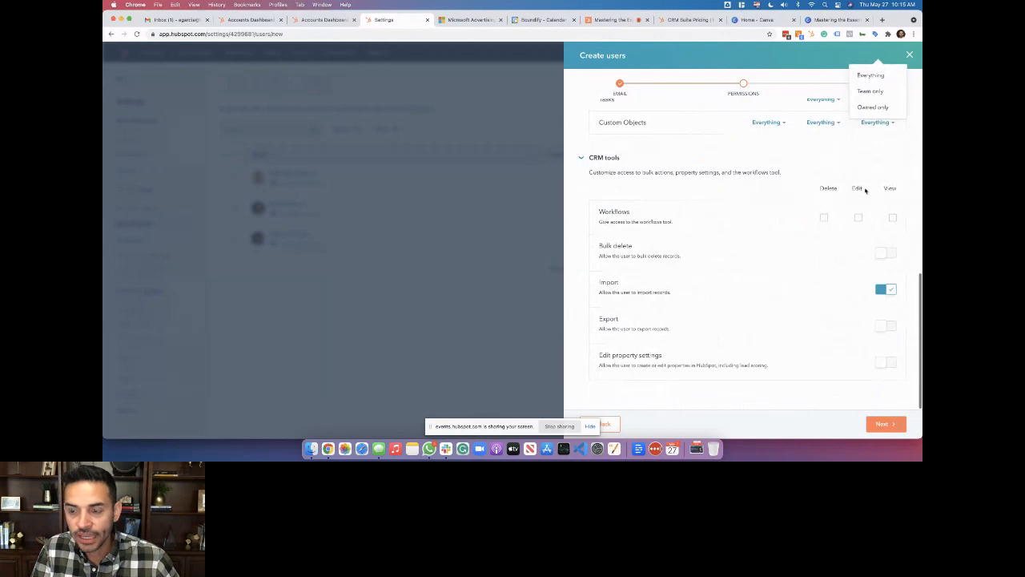
{"action": "scroll", "coordinate": [754, 253], "scroll_direction": "up", "scroll_amount": 10}
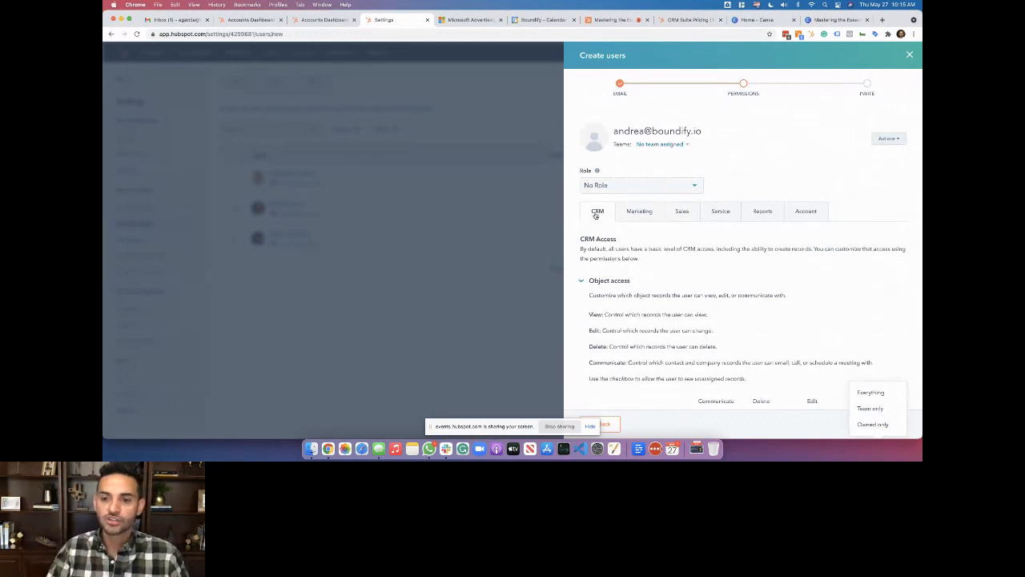
Review the new user's Marketing permissions, expanding Marketing tools and Website tools
{"action": "left_click", "coordinate": [639, 212]}
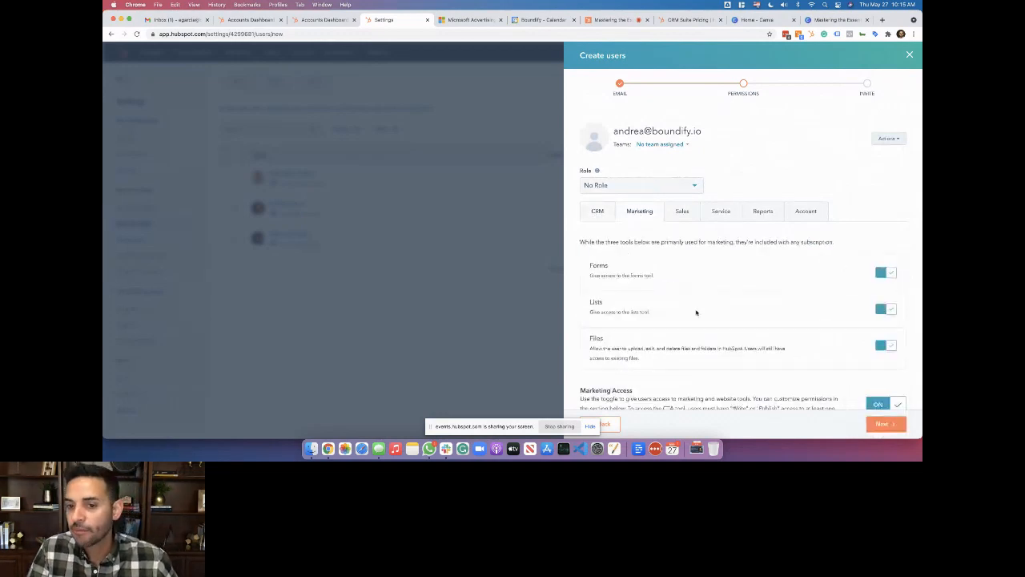
{"action": "scroll", "coordinate": [696, 312], "scroll_direction": "down", "scroll_amount": 2}
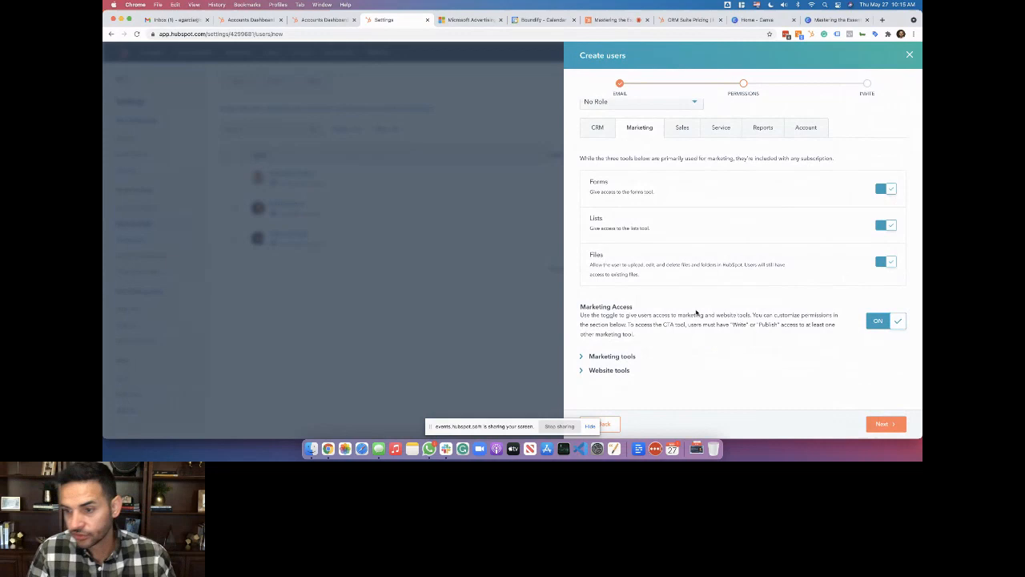
{"action": "left_click", "coordinate": [595, 357]}
{"action": "scroll", "coordinate": [596, 358], "scroll_direction": "down", "scroll_amount": 1}
{"action": "scroll", "coordinate": [597, 358], "scroll_direction": "down", "scroll_amount": 3}
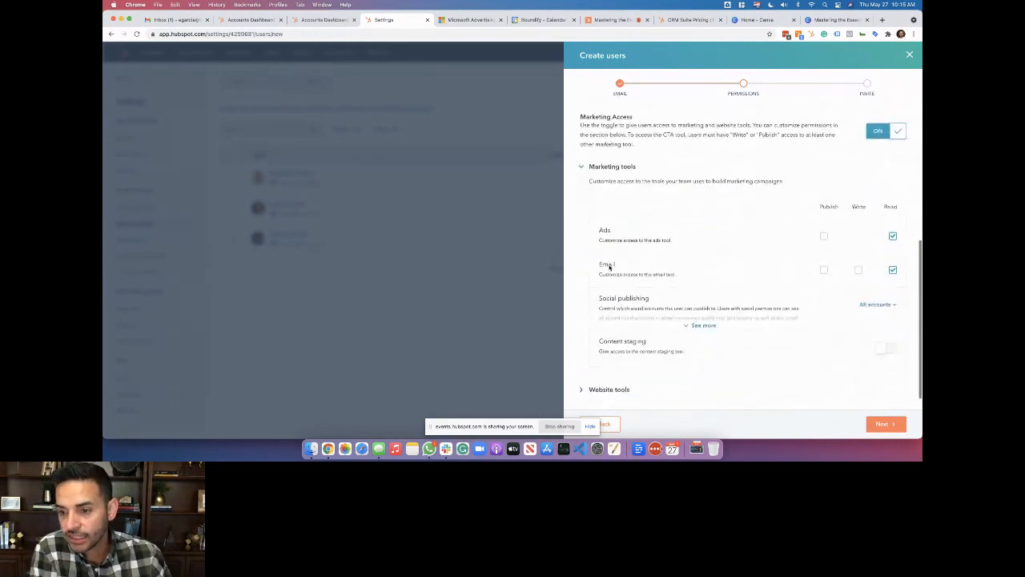
{"action": "left_click", "coordinate": [614, 390]}
{"action": "scroll", "coordinate": [615, 390], "scroll_direction": "down", "scroll_amount": 3}
{"action": "scroll", "coordinate": [615, 390], "scroll_direction": "up", "scroll_amount": 5}
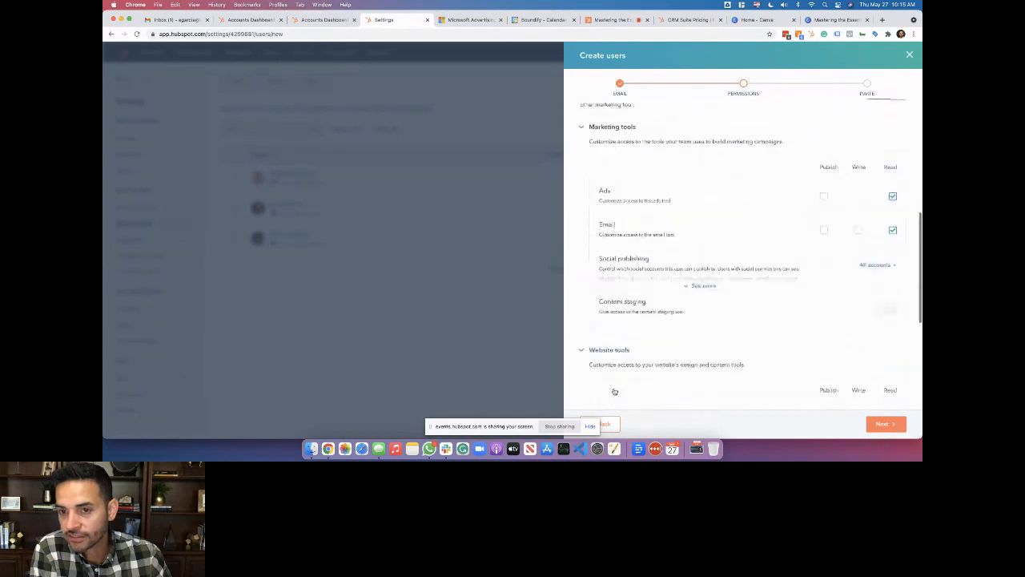
{"action": "scroll", "coordinate": [663, 130], "scroll_direction": "up", "scroll_amount": 5}
Check the Sales, Service and Reports permissions, ending on Account permissions
{"action": "left_click", "coordinate": [682, 210]}
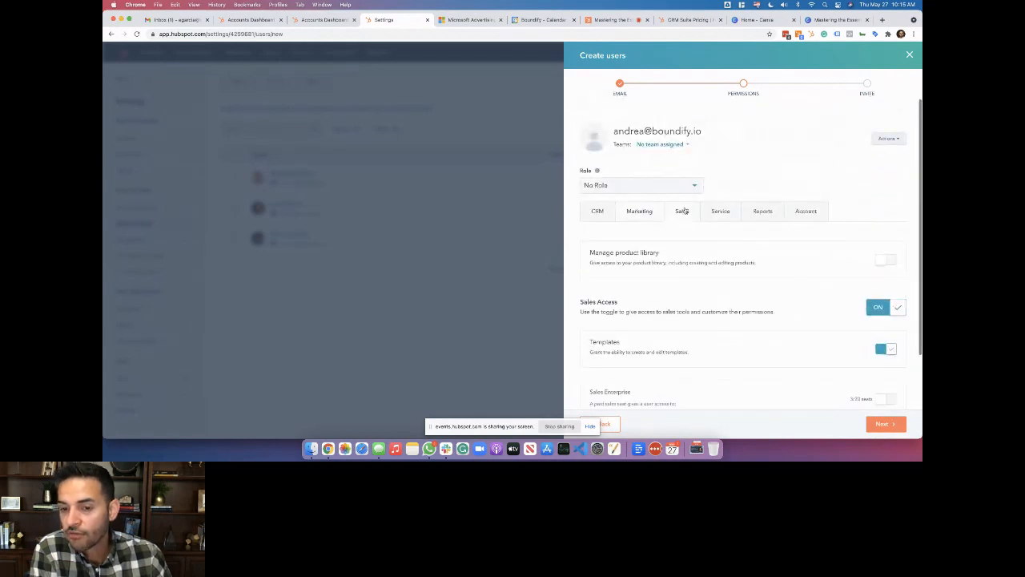
{"action": "scroll", "coordinate": [658, 343], "scroll_direction": "down", "scroll_amount": 2}
{"action": "scroll", "coordinate": [657, 344], "scroll_direction": "up", "scroll_amount": 2}
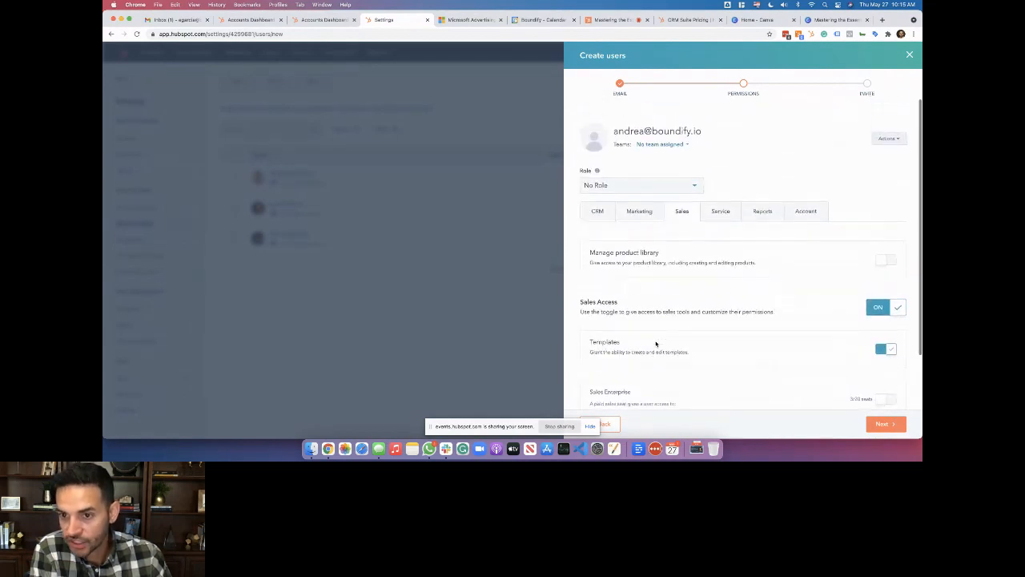
{"action": "left_click", "coordinate": [720, 213]}
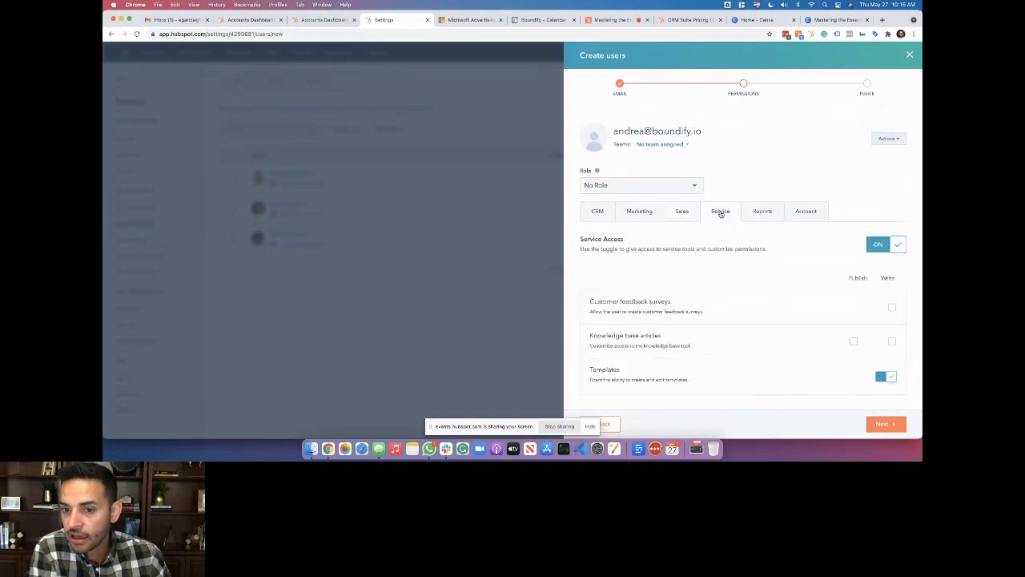
{"action": "left_click", "coordinate": [760, 213]}
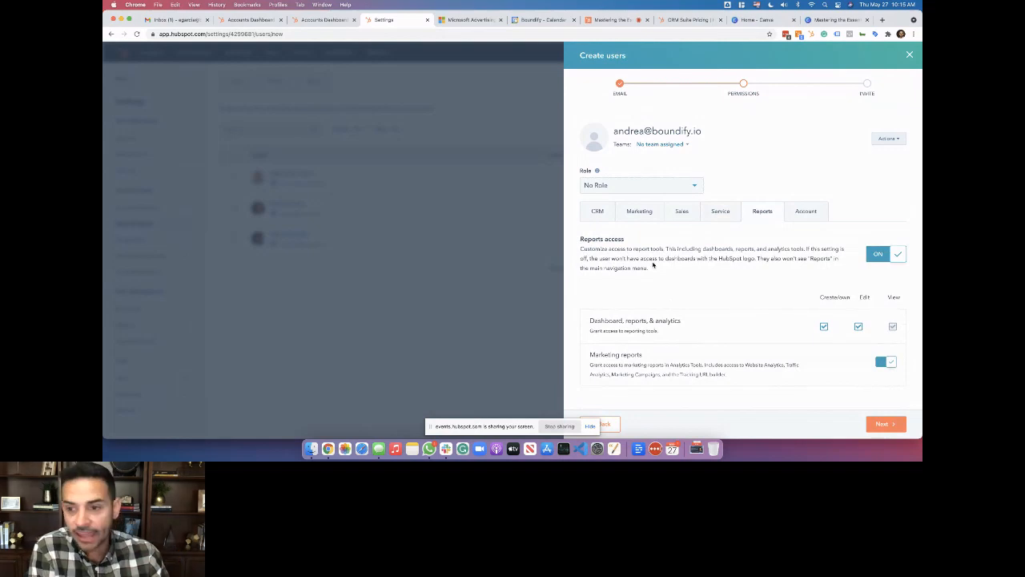
{"action": "left_click", "coordinate": [803, 211]}
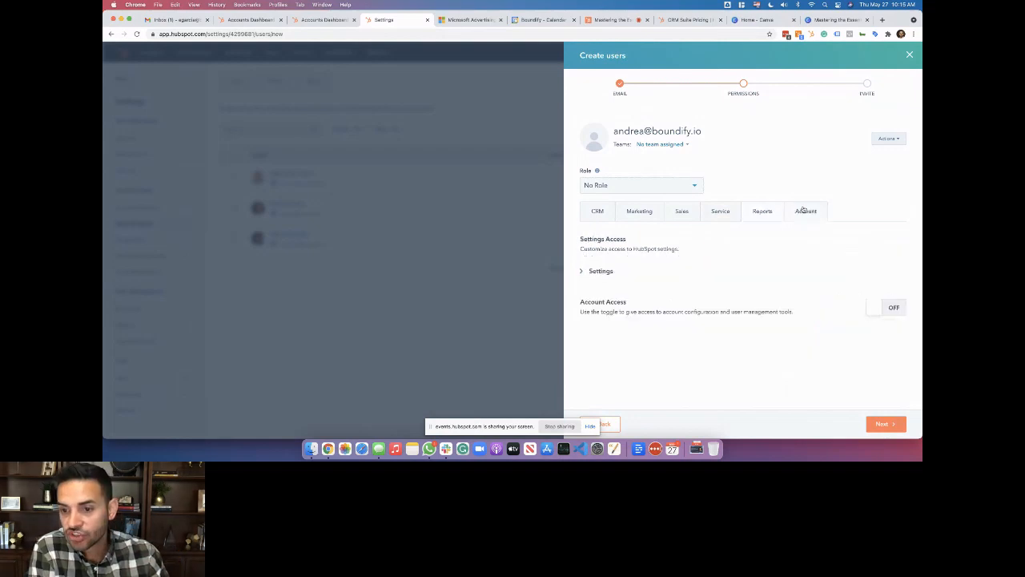
Expand Settings access to list each permission: Marketing contacts and Asset Marketplace on, others off
{"action": "left_click", "coordinate": [597, 271]}
{"action": "scroll", "coordinate": [598, 272], "scroll_direction": "down", "scroll_amount": 3}
{"action": "scroll", "coordinate": [598, 273], "scroll_direction": "down", "scroll_amount": 4}
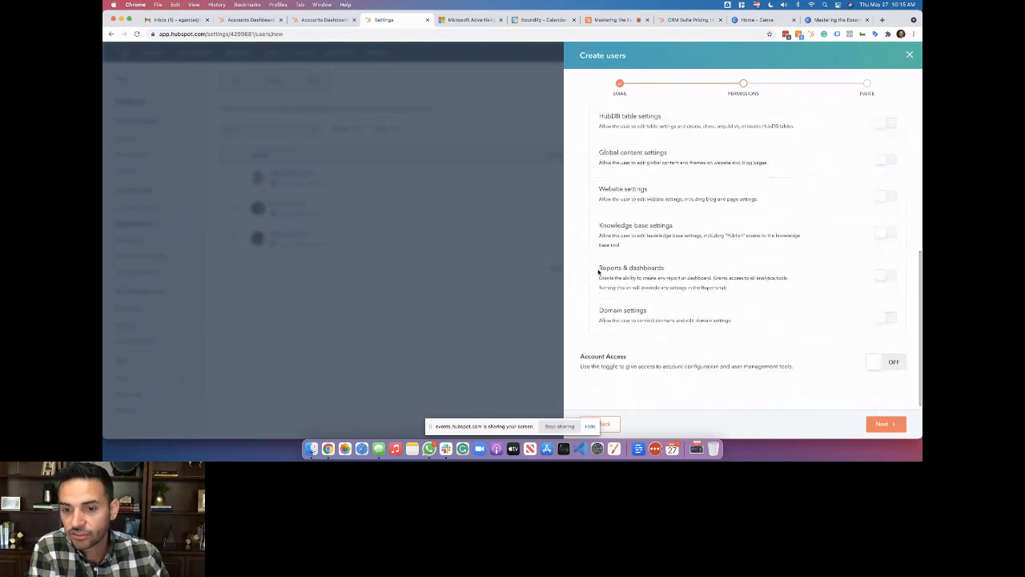
{"action": "scroll", "coordinate": [598, 273], "scroll_direction": "up", "scroll_amount": 7}
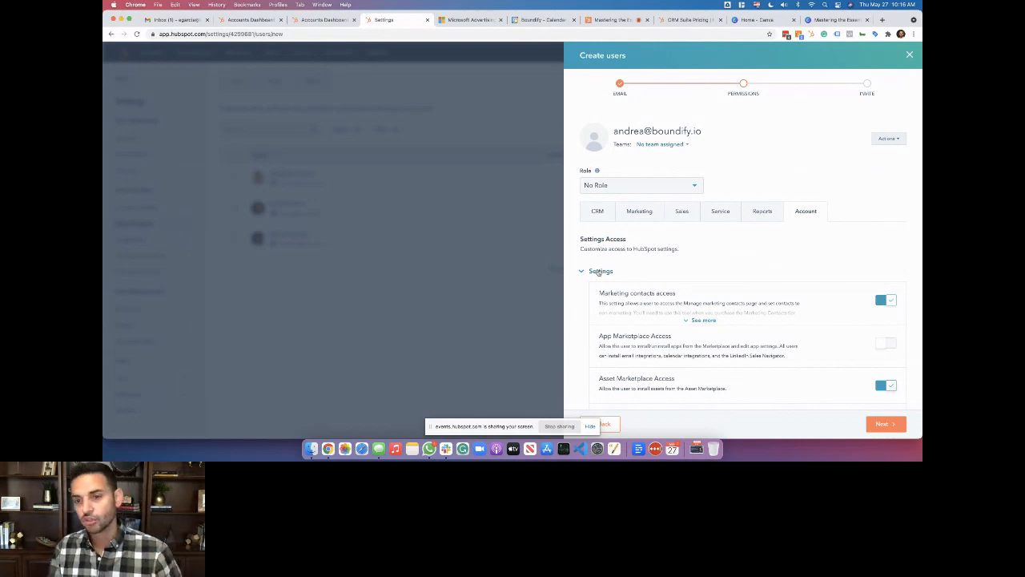
Close the Create users panel and show the Teams page, which has no teams yet
{"action": "left_click", "coordinate": [910, 55]}
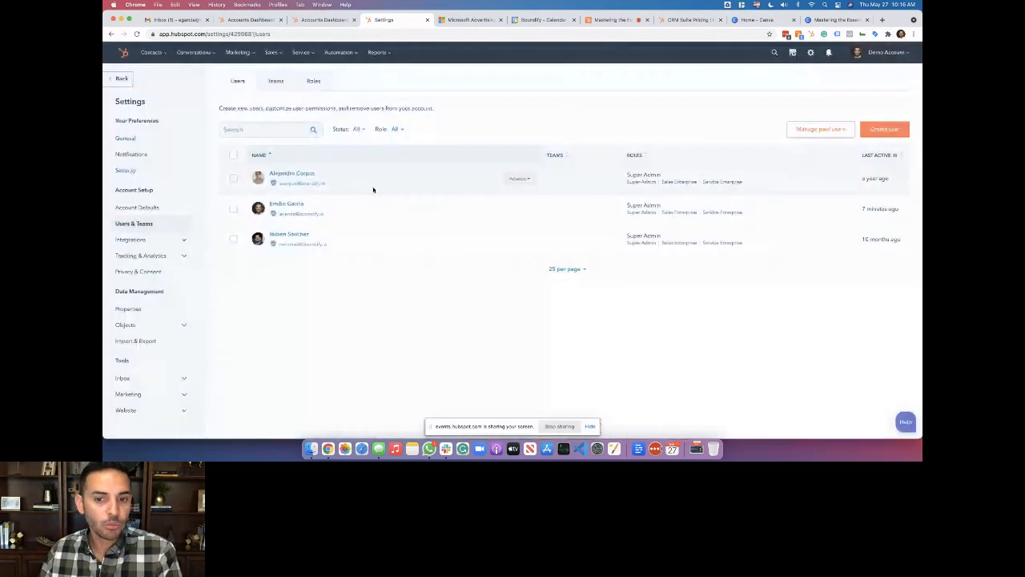
{"action": "left_click", "coordinate": [276, 81]}
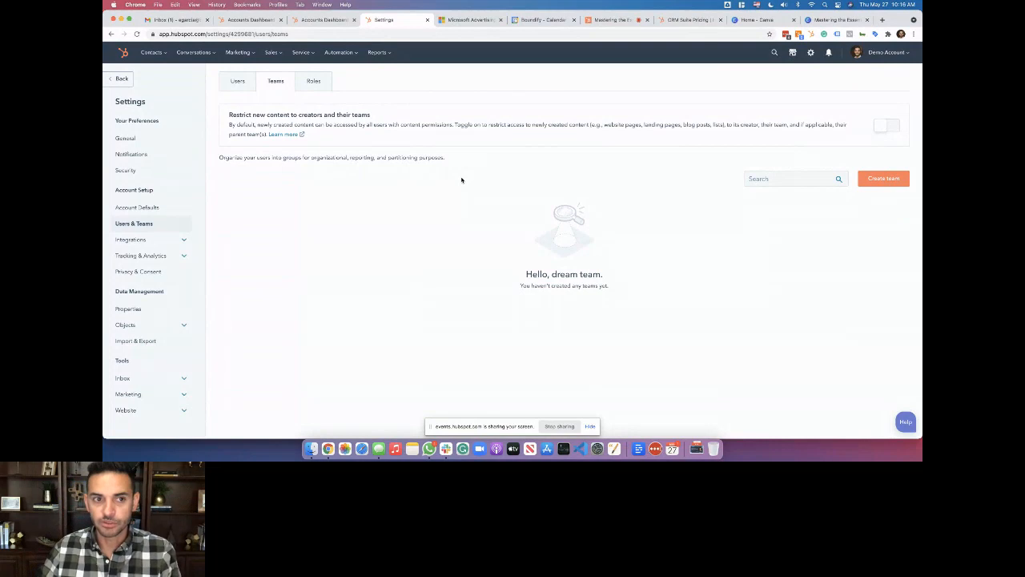
Review the Roles, Teams and Users tabs, then switch to the Accounts Dashboard list with the Demo Account
{"action": "left_click", "coordinate": [315, 81]}
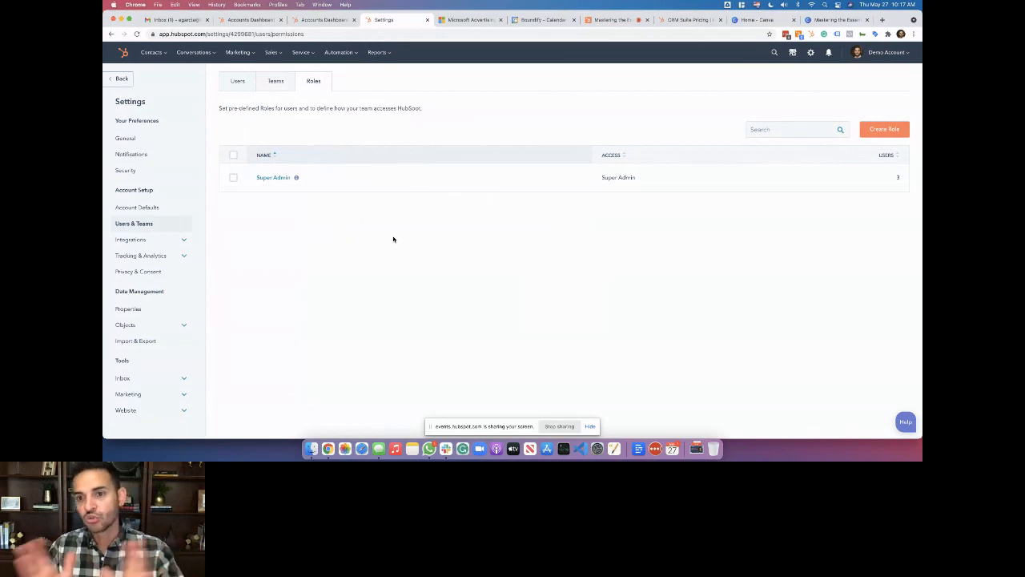
{"action": "left_click", "coordinate": [278, 83]}
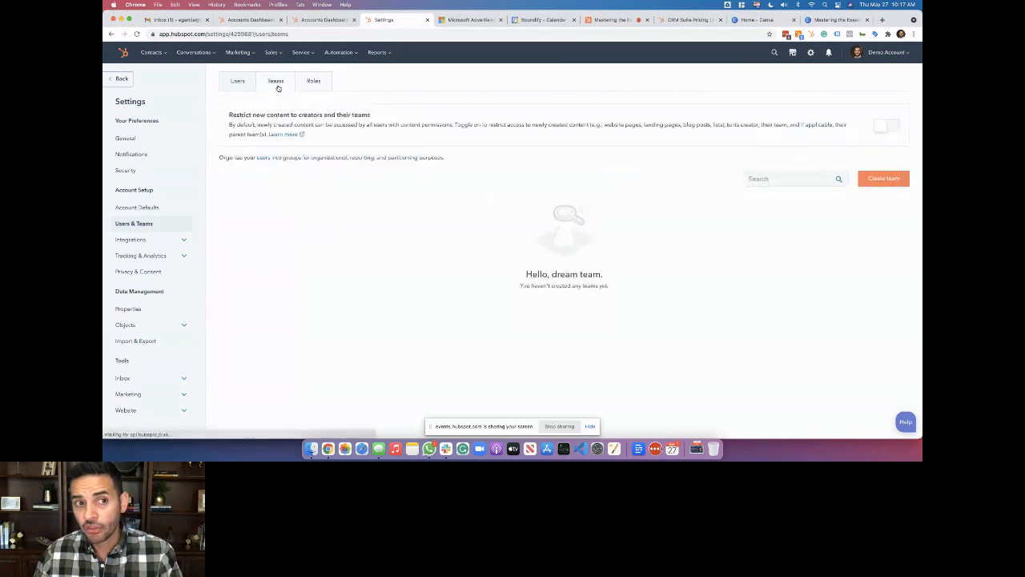
{"action": "left_click", "coordinate": [235, 82]}
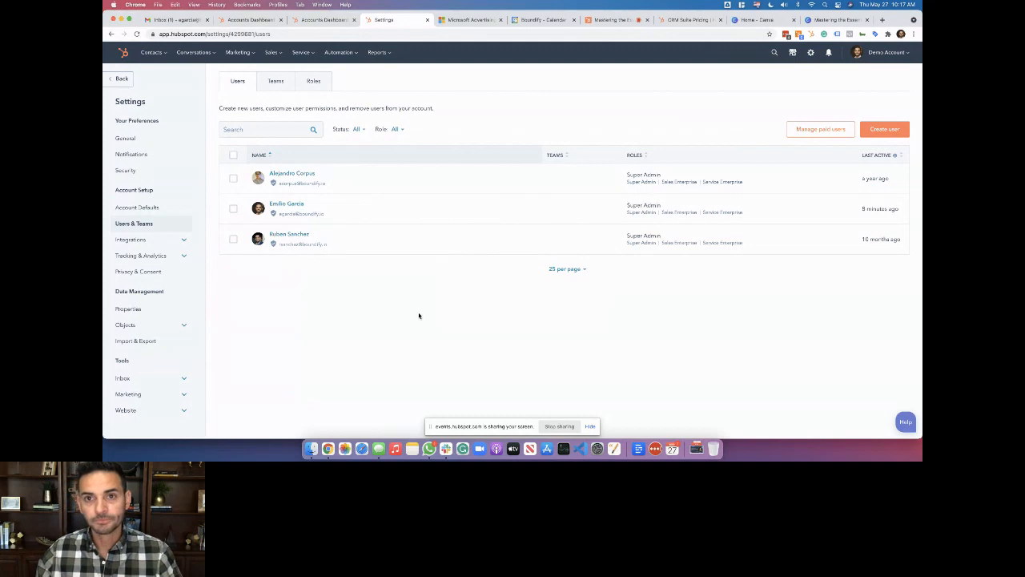
{"action": "left_click", "coordinate": [622, 22]}
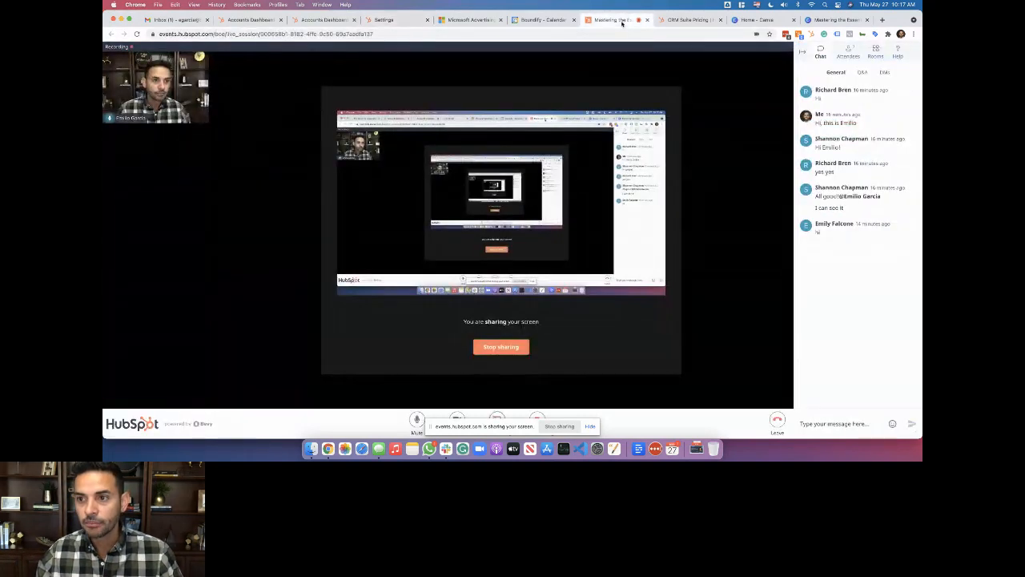
{"action": "left_click", "coordinate": [320, 22]}
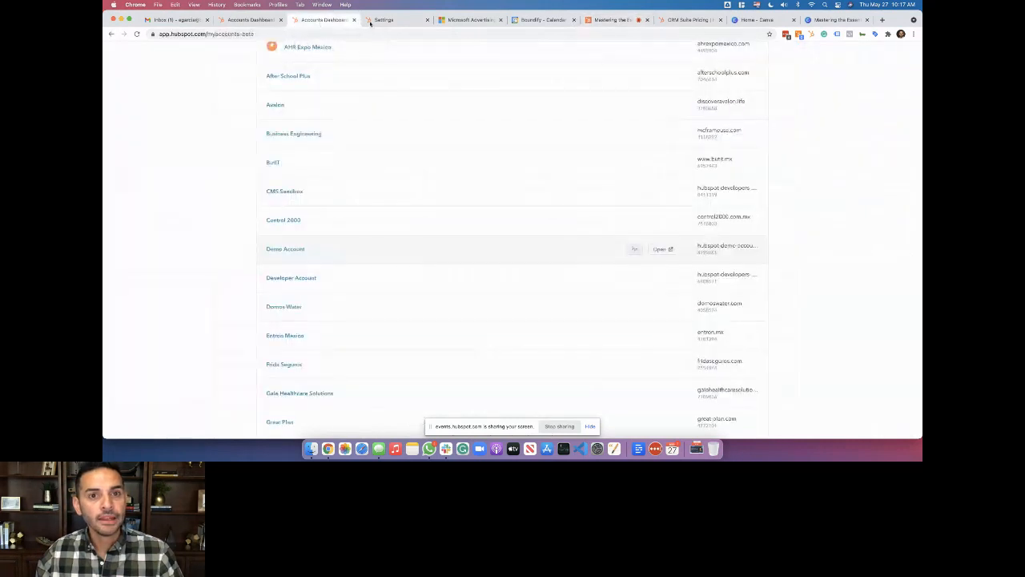
Return to the Canva course deck and scroll to page 6, the Managing Properties slide
{"action": "left_click", "coordinate": [825, 20]}
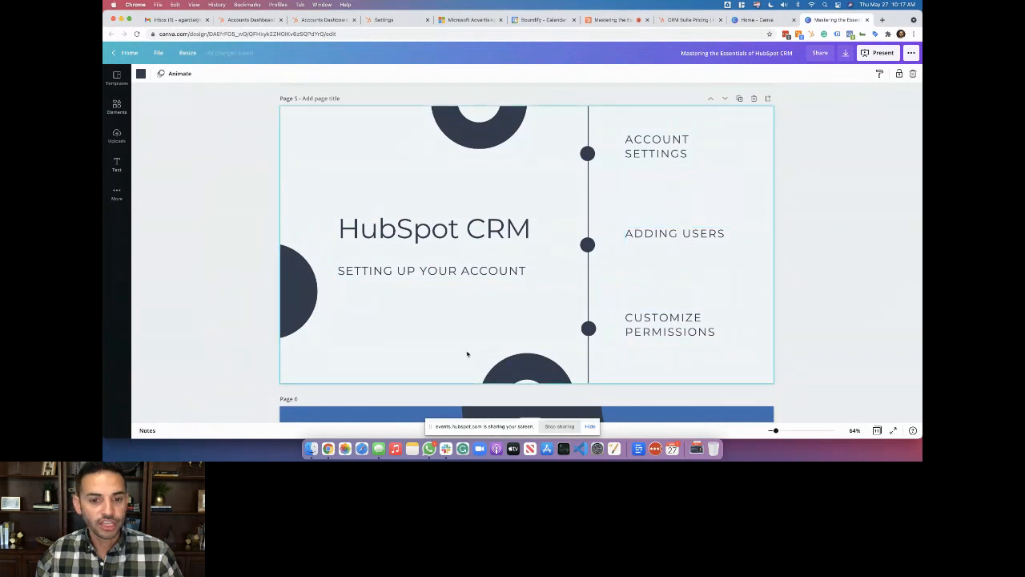
{"action": "scroll", "coordinate": [467, 352], "scroll_direction": "down", "scroll_amount": 5}
{"action": "scroll", "coordinate": [463, 336], "scroll_direction": "down", "scroll_amount": 2}
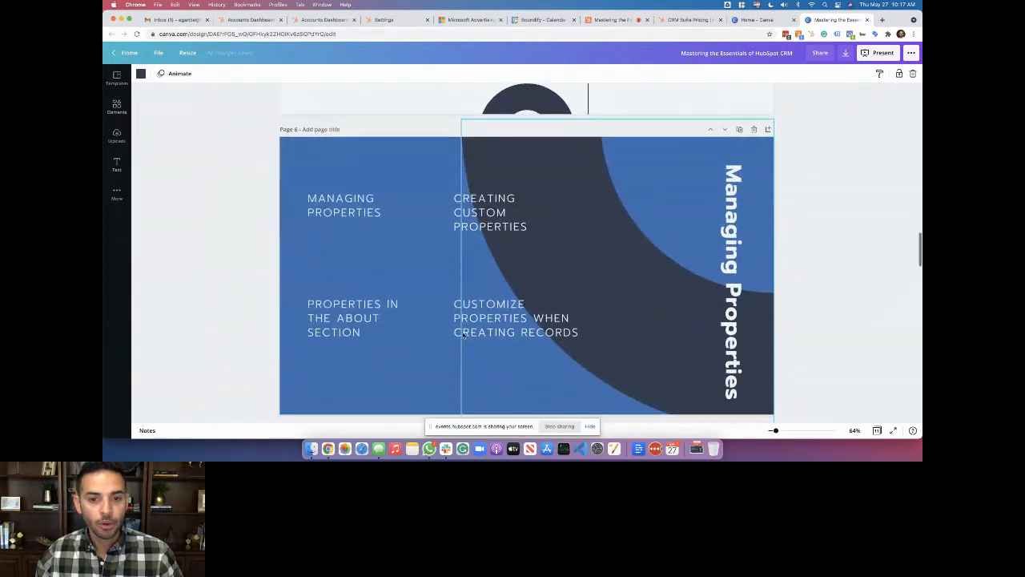
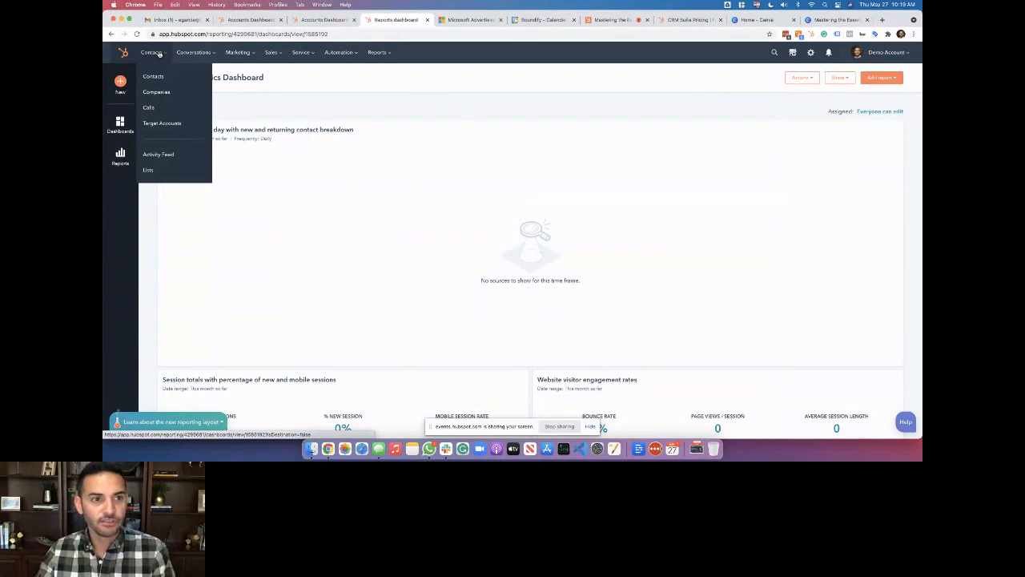
Open the Contacts list showing all 1,070 contacts from the top navigation
{"action": "mouse_move", "coordinate": [275, 52]}
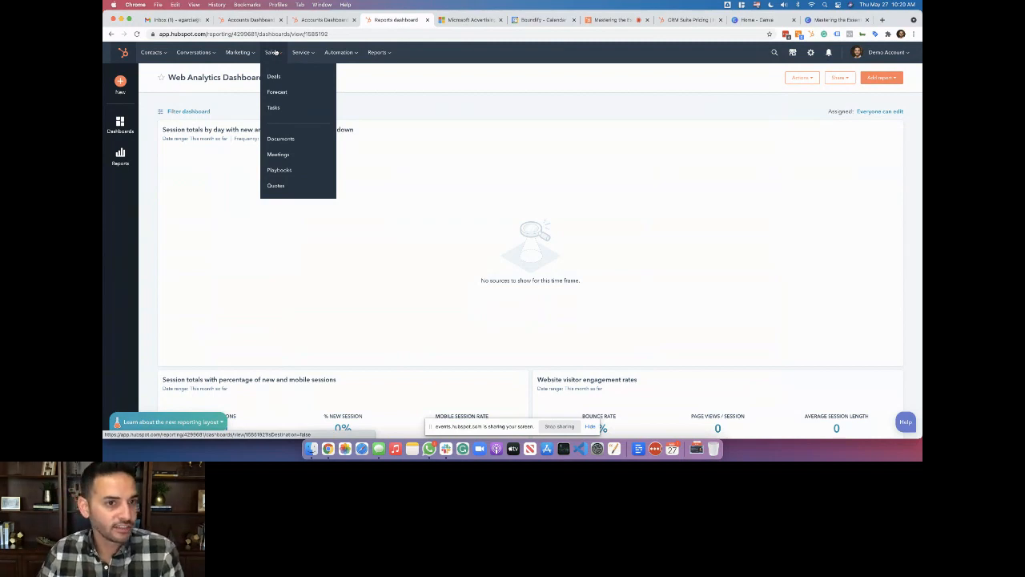
{"action": "mouse_move", "coordinate": [163, 52]}
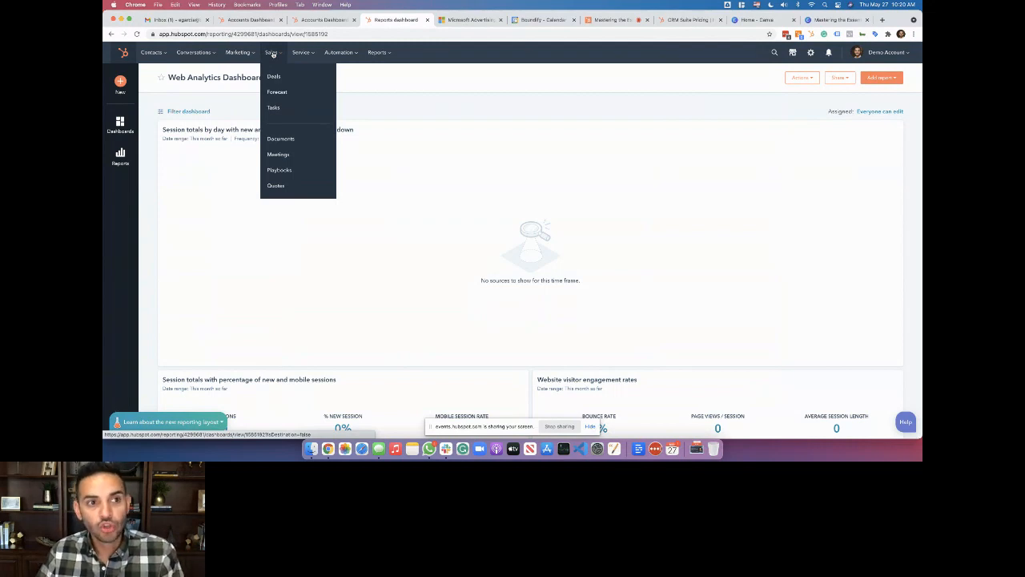
{"action": "left_click", "coordinate": [152, 78]}
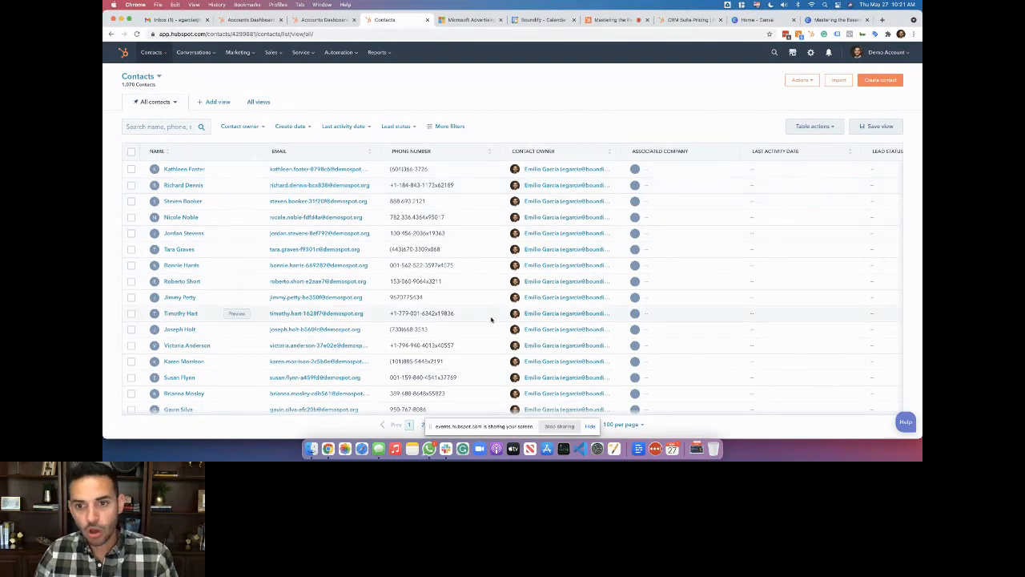
{"action": "left_click", "coordinate": [142, 78]}
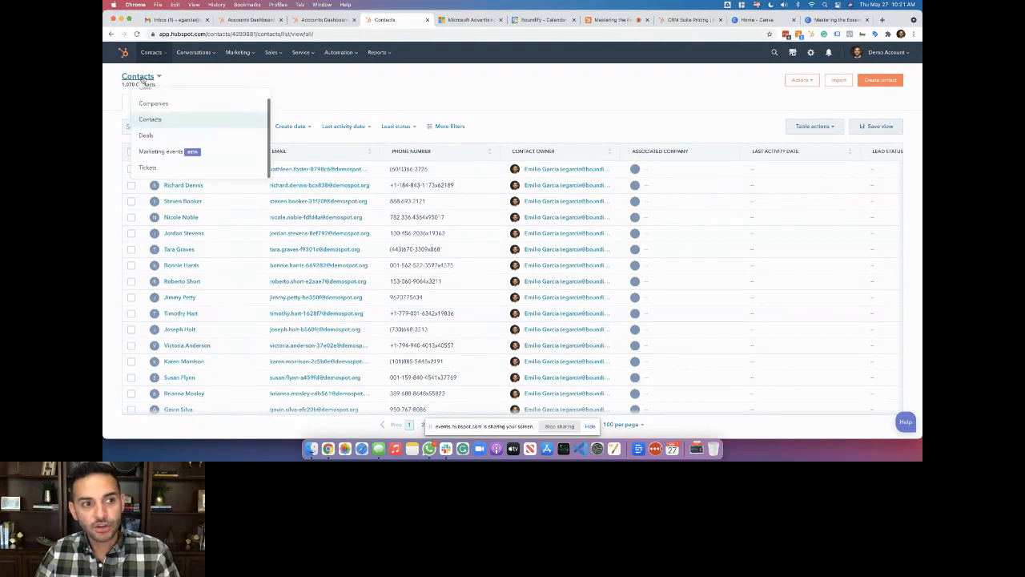
{"action": "left_click", "coordinate": [177, 108]}
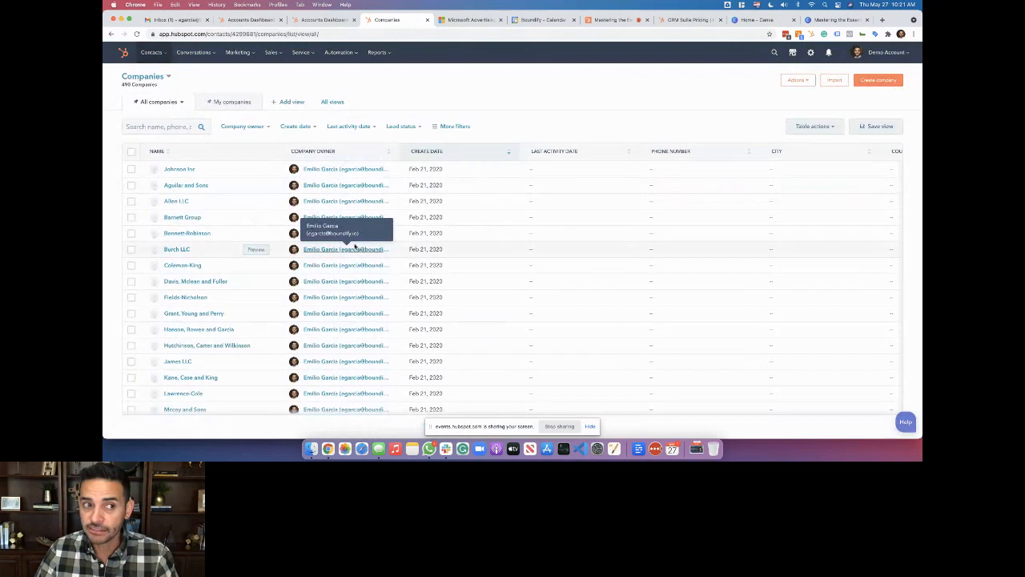
{"action": "left_click", "coordinate": [146, 76]}
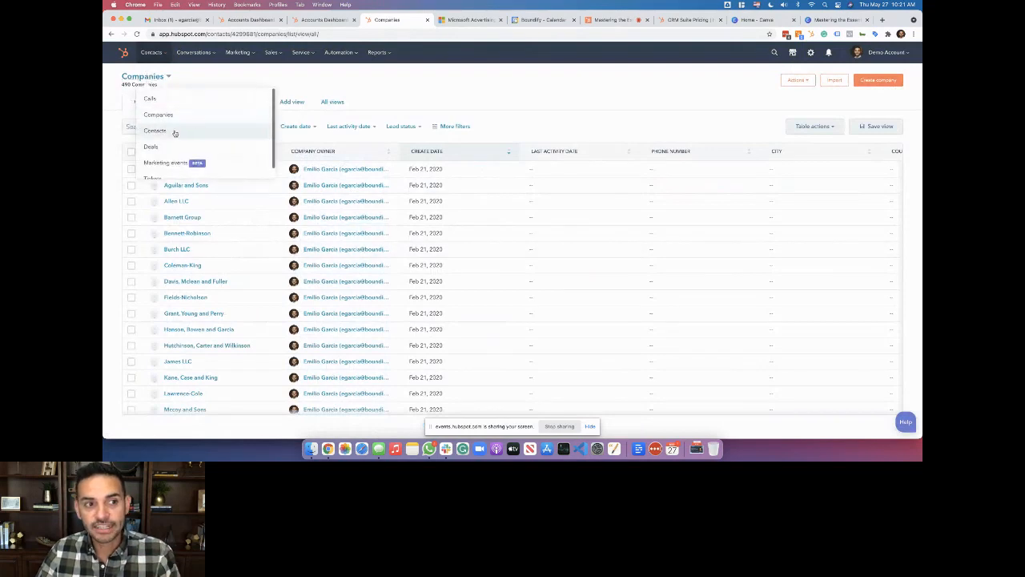
{"action": "left_click", "coordinate": [183, 100]}
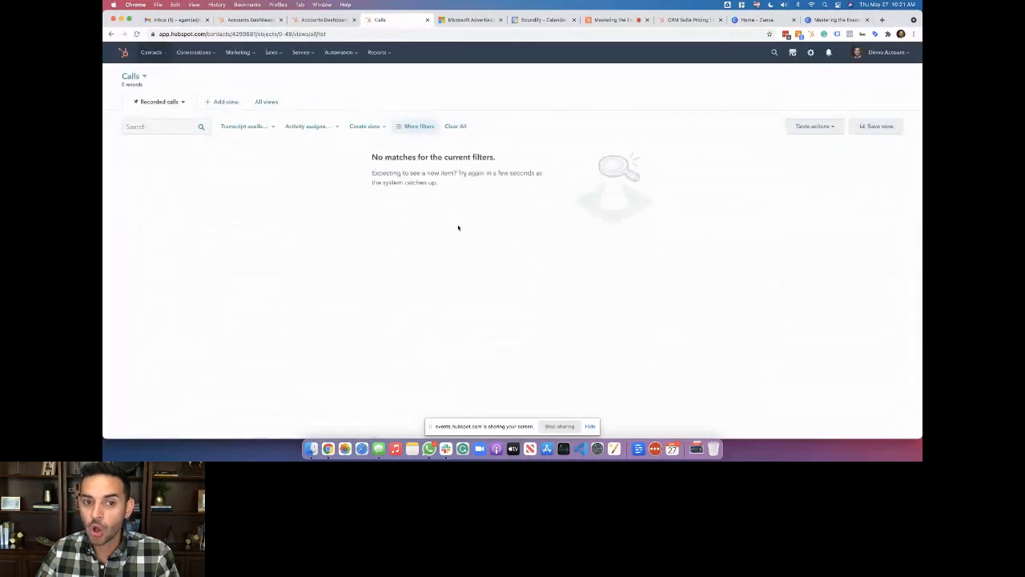
{"action": "left_click", "coordinate": [132, 77]}
{"action": "scroll", "coordinate": [170, 144], "scroll_direction": "down", "scroll_amount": 1}
{"action": "scroll", "coordinate": [170, 165], "scroll_direction": "up", "scroll_amount": 1}
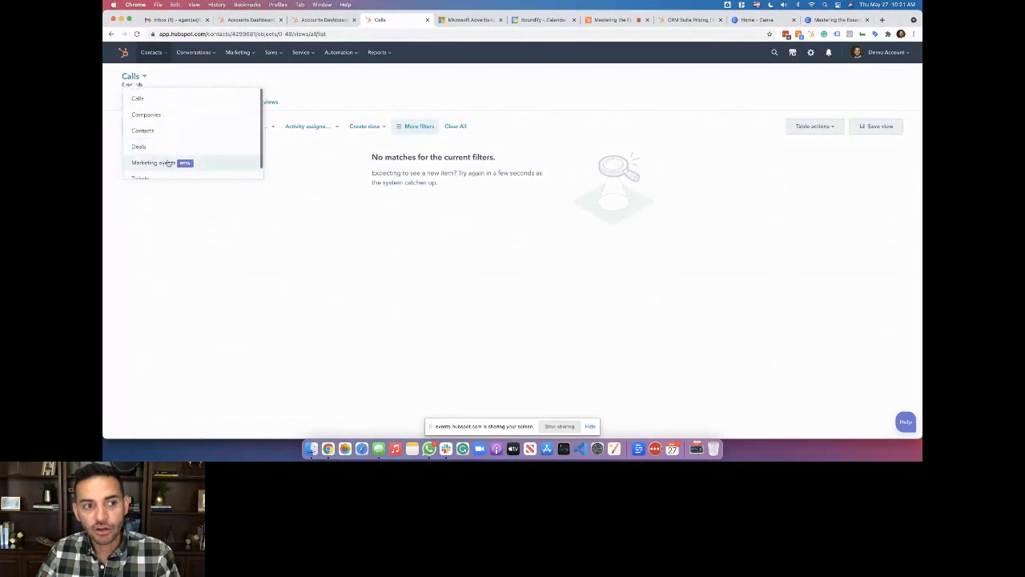
{"action": "left_click", "coordinate": [176, 149]}
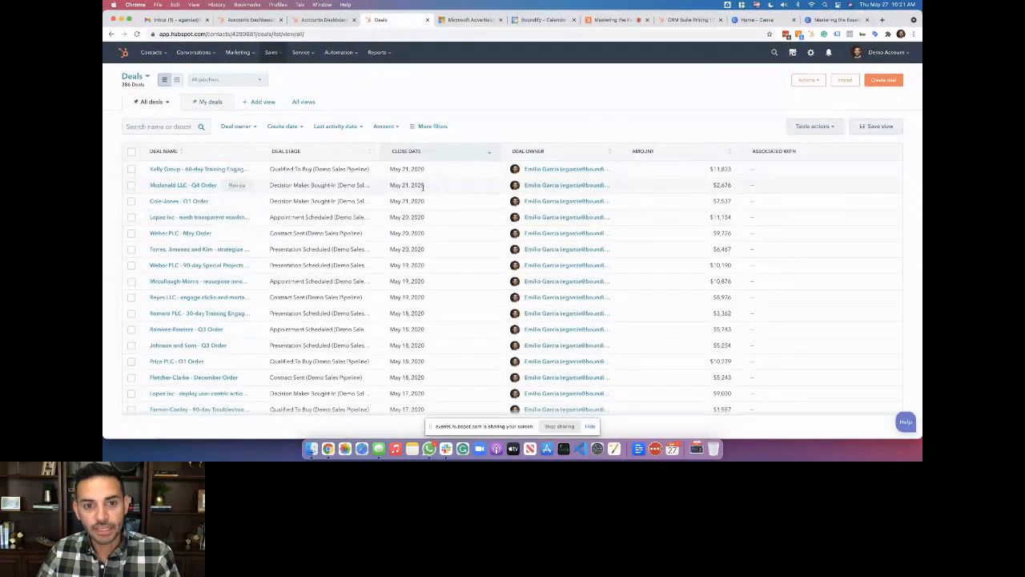
{"action": "left_click", "coordinate": [135, 76]}
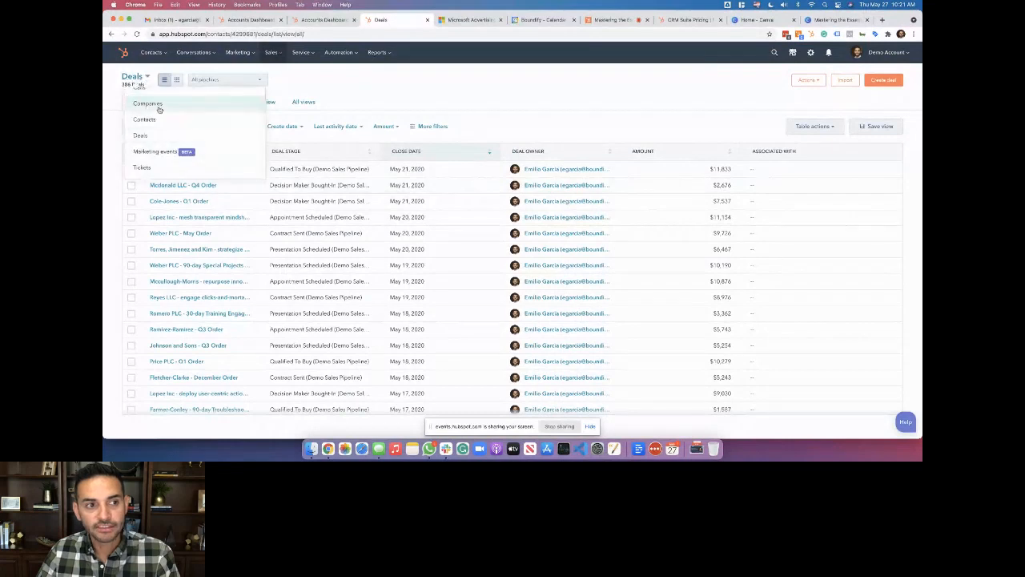
{"action": "scroll", "coordinate": [160, 112], "scroll_direction": "up", "scroll_amount": 1}
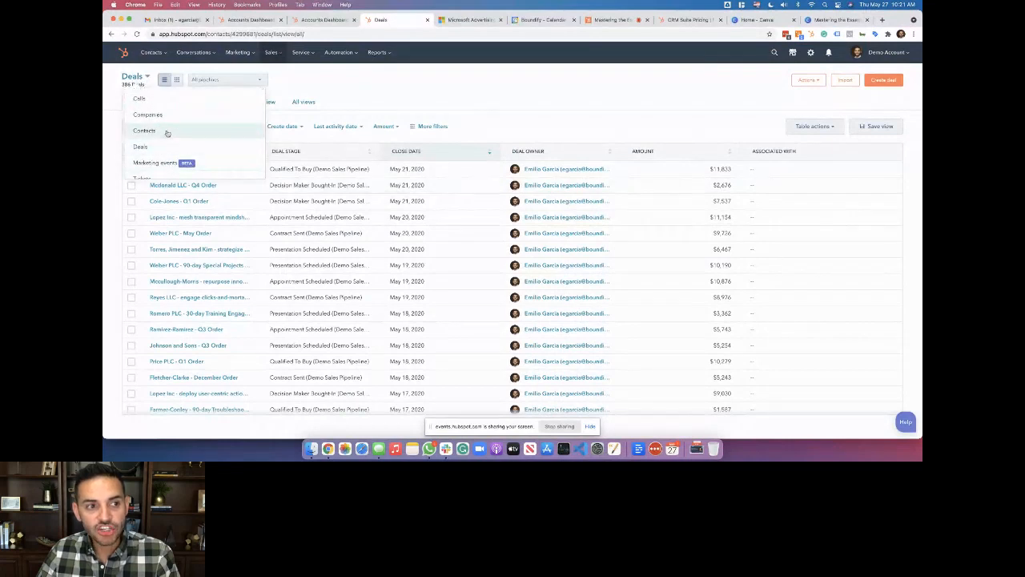
{"action": "left_click", "coordinate": [144, 130]}
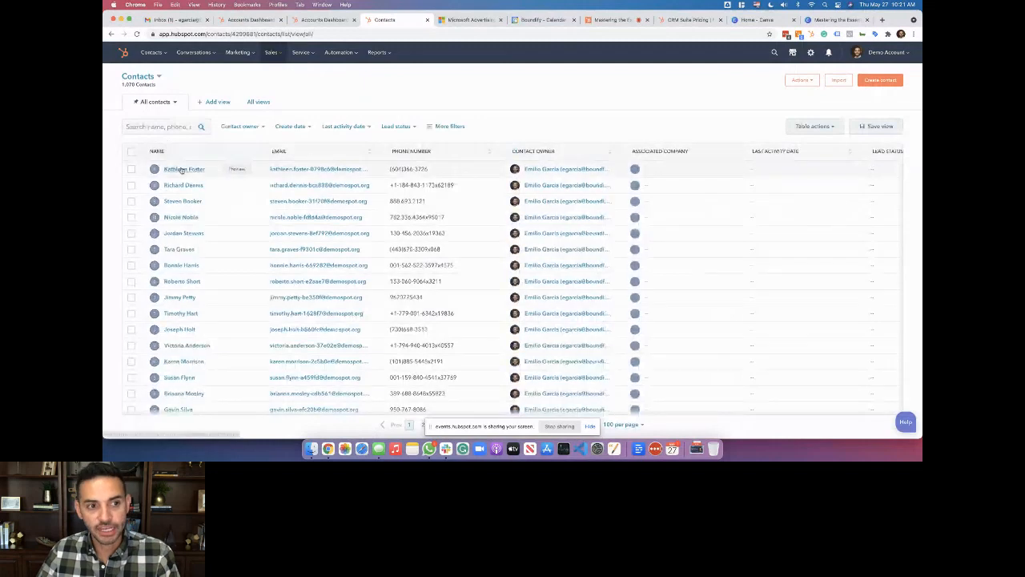
{"action": "left_click", "coordinate": [182, 169]}
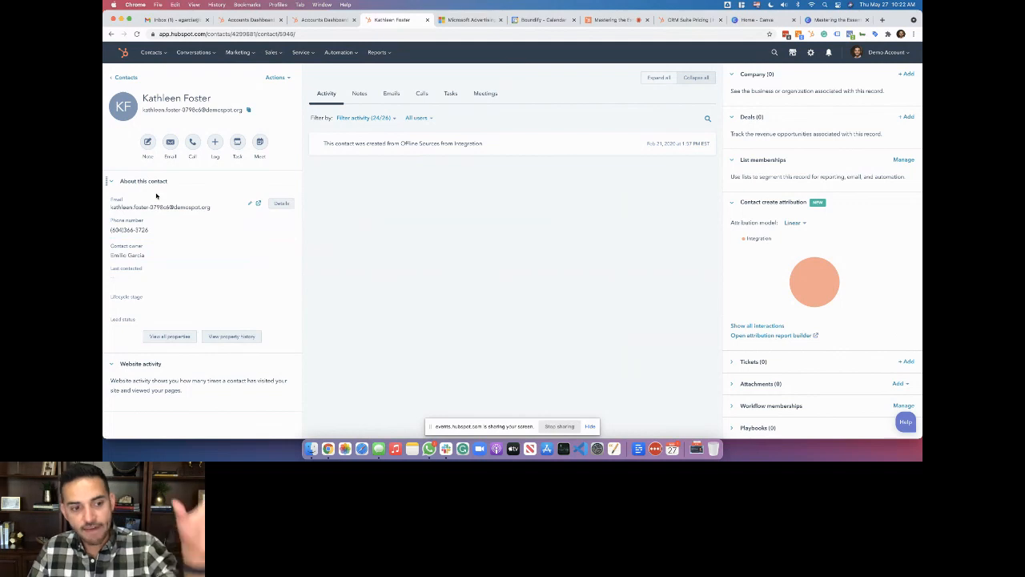
From the first contact's record, bring up the full list of that contact's properties
{"action": "left_click", "coordinate": [177, 337]}
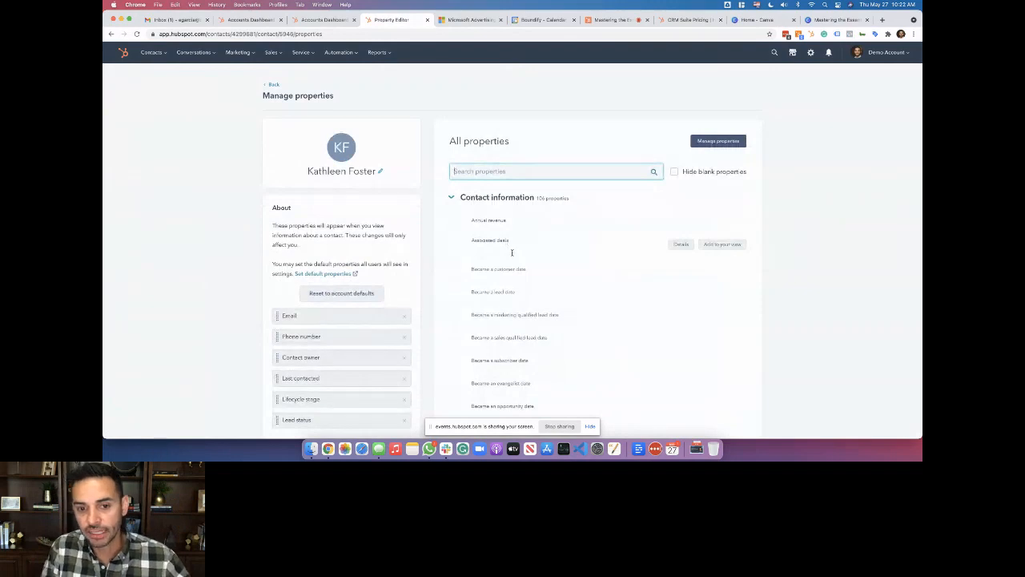
Scroll through all of the contact's properties, then collapse the Contact information group
{"action": "scroll", "coordinate": [512, 252], "scroll_direction": "down", "scroll_amount": 10}
{"action": "scroll", "coordinate": [511, 253], "scroll_direction": "down", "scroll_amount": 3}
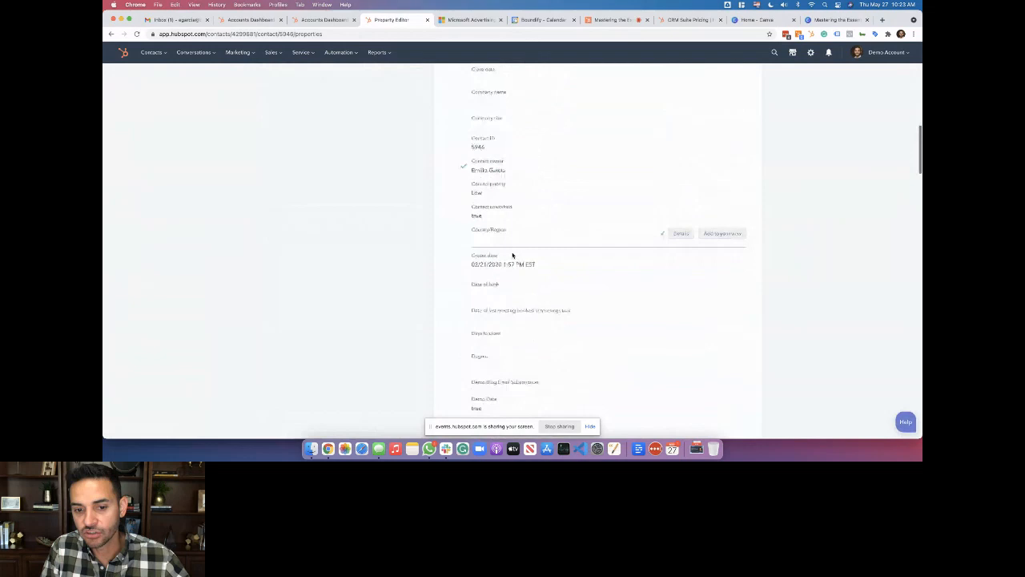
{"action": "scroll", "coordinate": [512, 255], "scroll_direction": "down", "scroll_amount": 10}
{"action": "scroll", "coordinate": [512, 252], "scroll_direction": "down", "scroll_amount": 15}
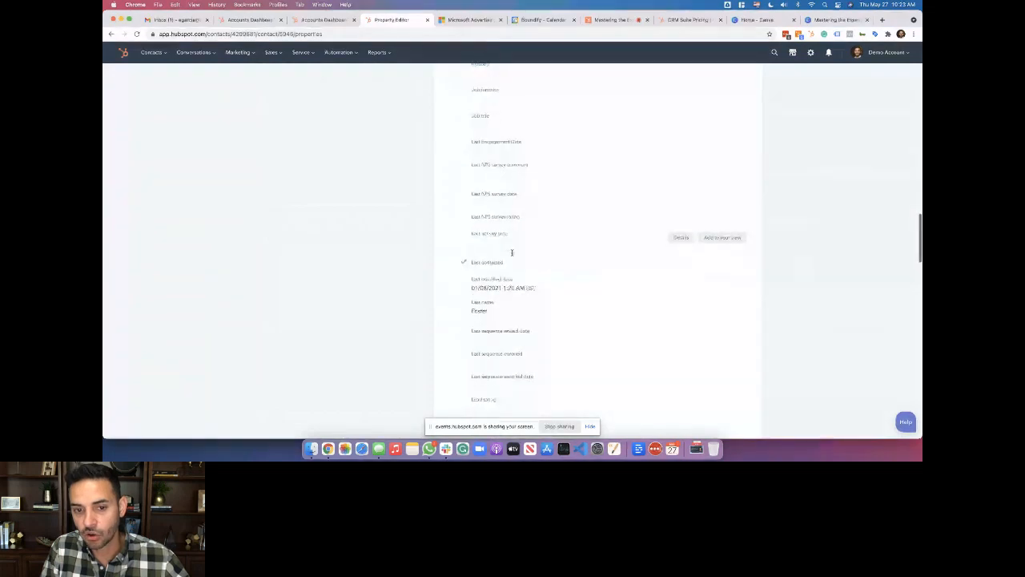
{"action": "scroll", "coordinate": [512, 255], "scroll_direction": "down", "scroll_amount": 15}
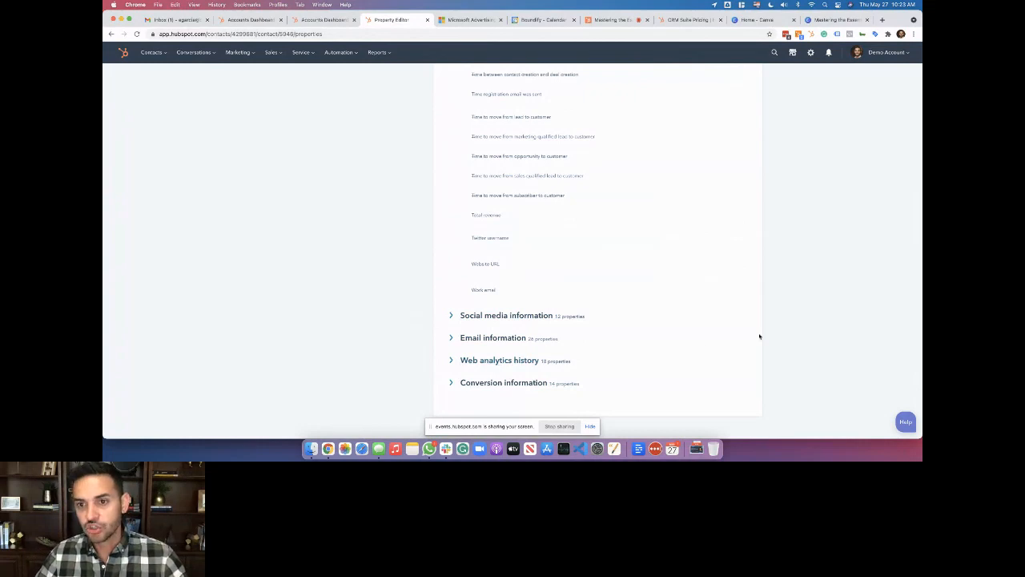
{"action": "scroll", "coordinate": [748, 334], "scroll_direction": "up", "scroll_amount": 15}
{"action": "scroll", "coordinate": [749, 334], "scroll_direction": "up", "scroll_amount": 15}
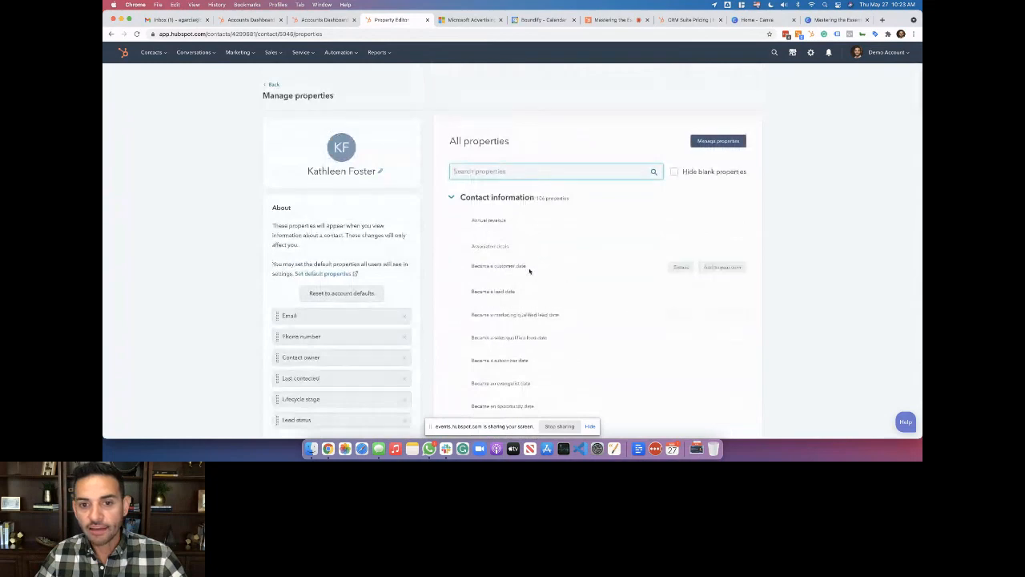
{"action": "left_click", "coordinate": [499, 199]}
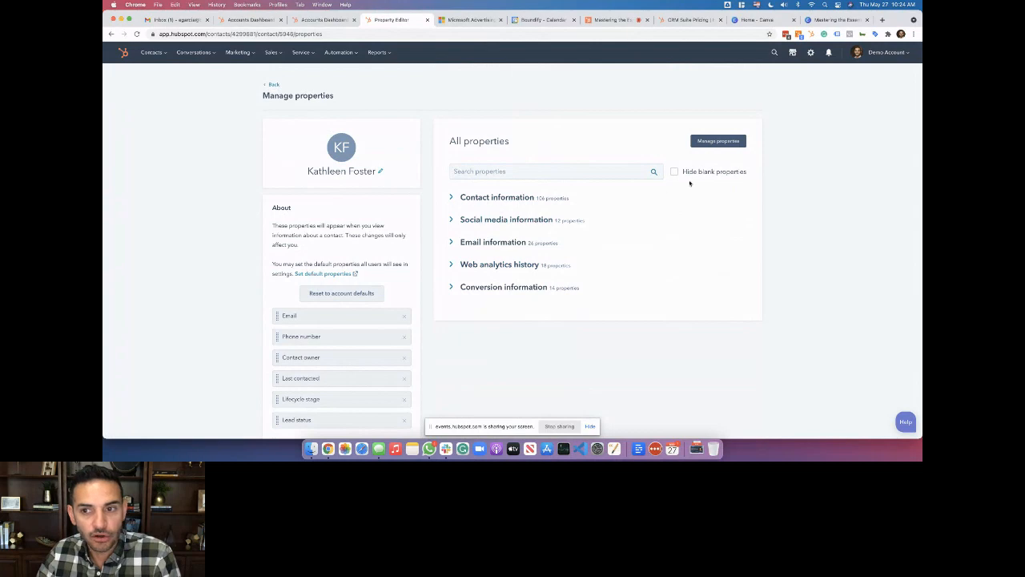
Open the account property settings and switch the list to Company properties
{"action": "left_click", "coordinate": [718, 142]}
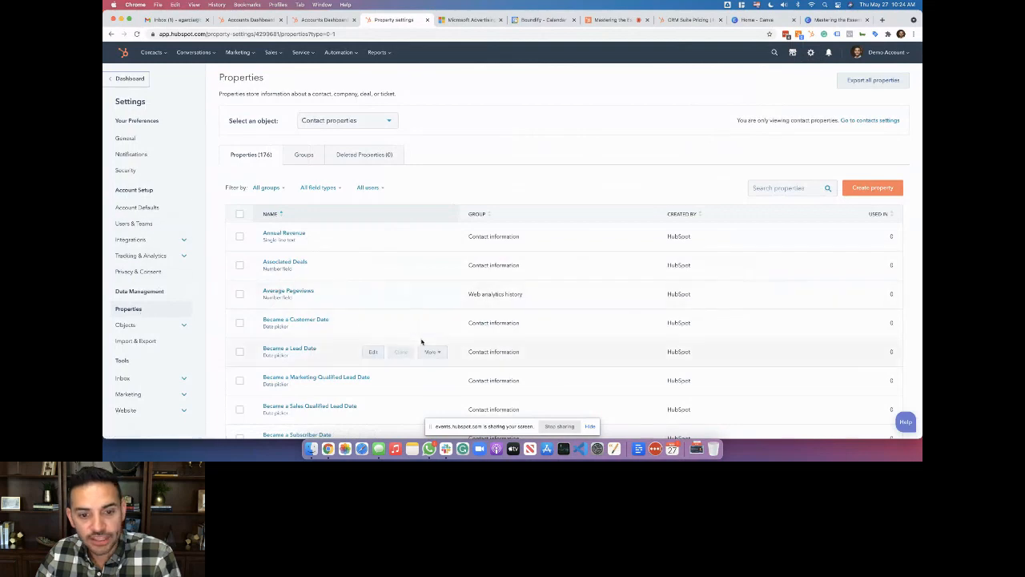
{"action": "scroll", "coordinate": [421, 343], "scroll_direction": "down", "scroll_amount": 2}
{"action": "scroll", "coordinate": [422, 343], "scroll_direction": "up", "scroll_amount": 2}
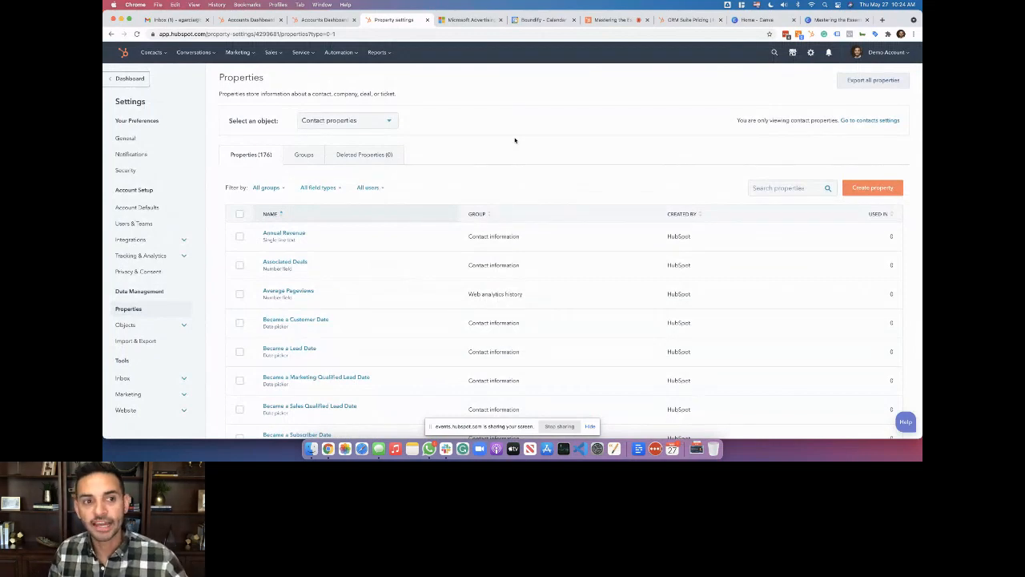
{"action": "left_click", "coordinate": [378, 123]}
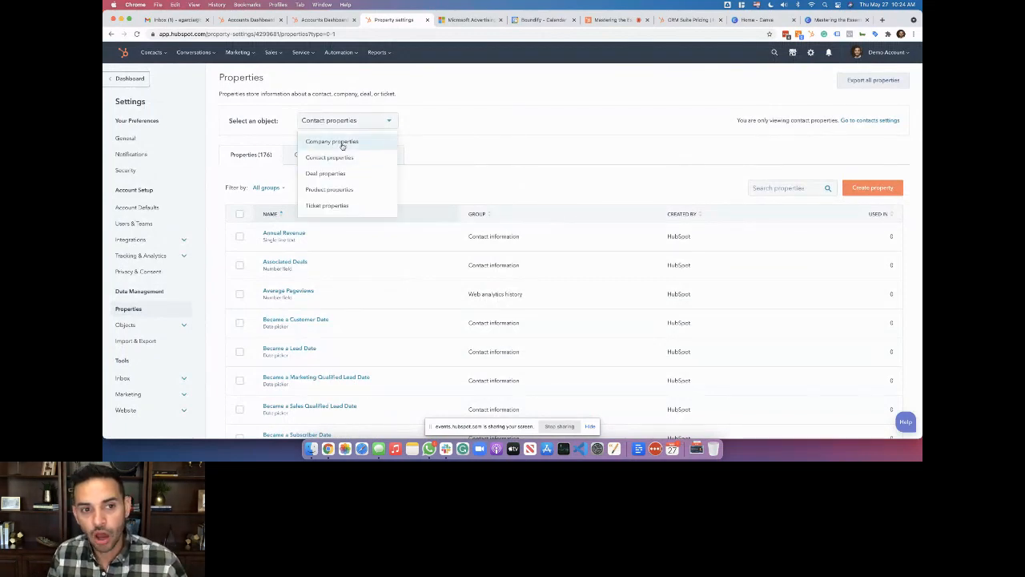
{"action": "scroll", "coordinate": [340, 174], "scroll_direction": "down", "scroll_amount": 1}
{"action": "scroll", "coordinate": [341, 178], "scroll_direction": "up", "scroll_amount": 1}
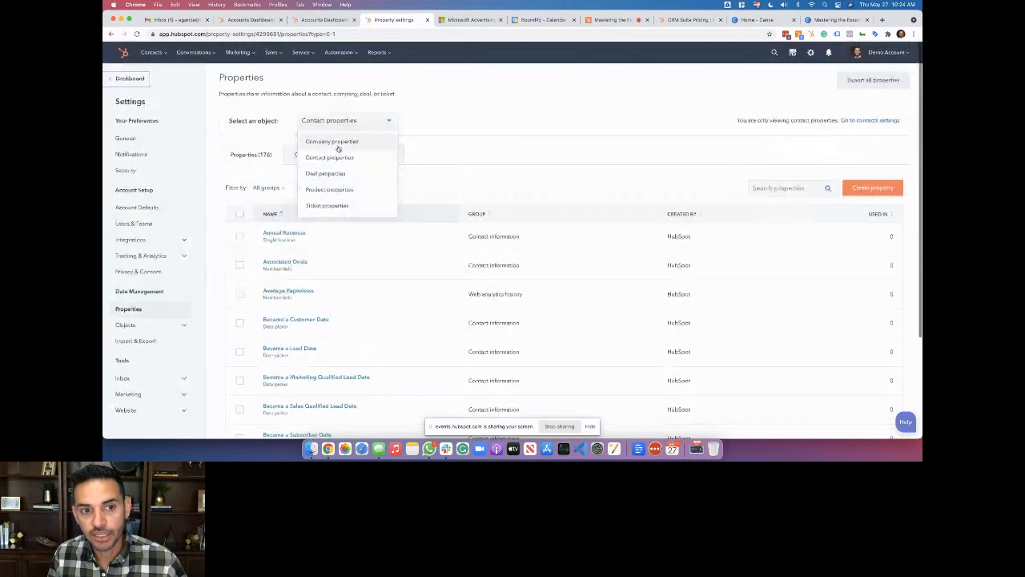
{"action": "left_click", "coordinate": [339, 142]}
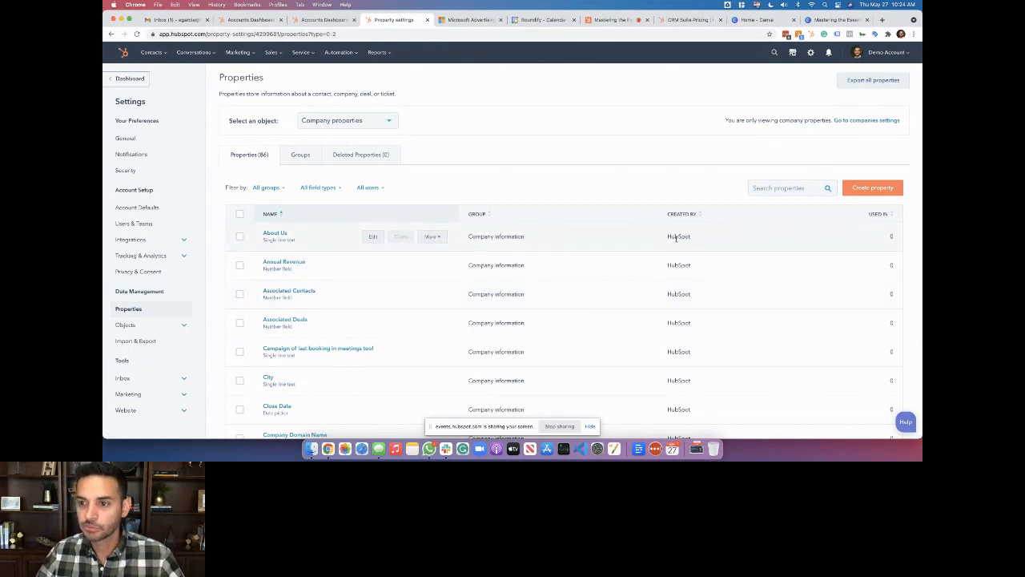
Switch back to Contact properties and view their groups, such as Contact information (136)
{"action": "left_click", "coordinate": [346, 121]}
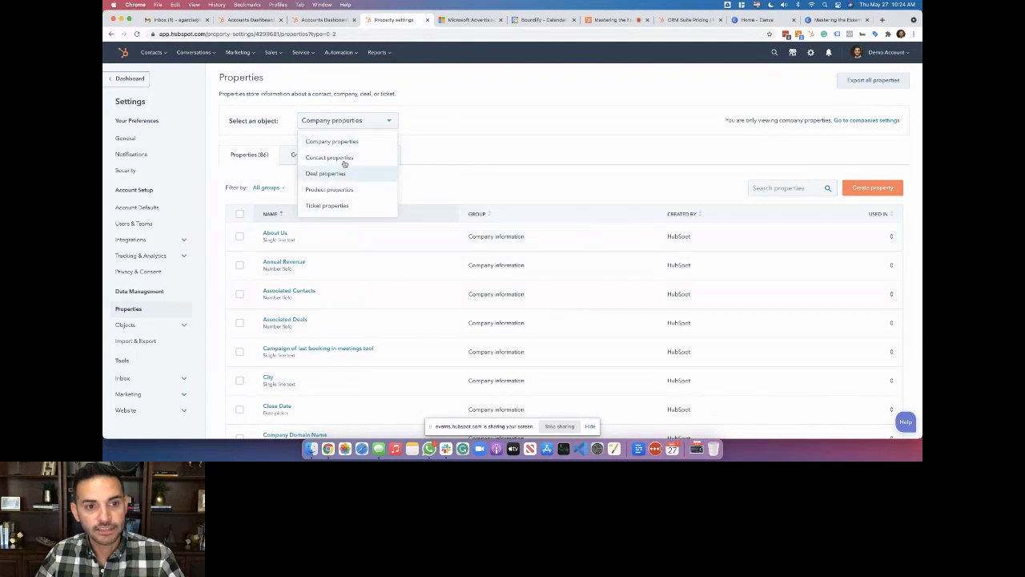
{"action": "left_click", "coordinate": [343, 157]}
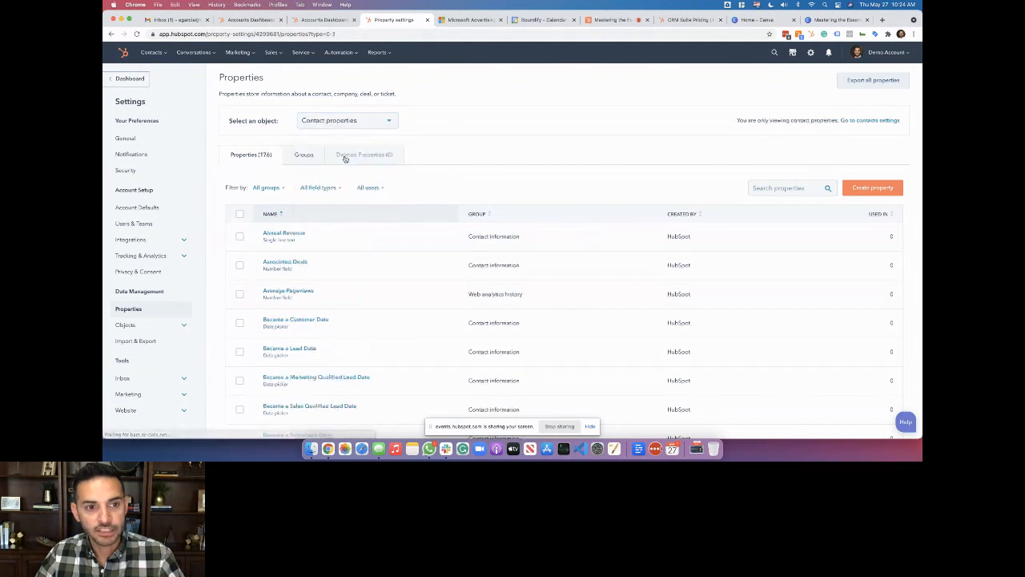
{"action": "left_click", "coordinate": [303, 157]}
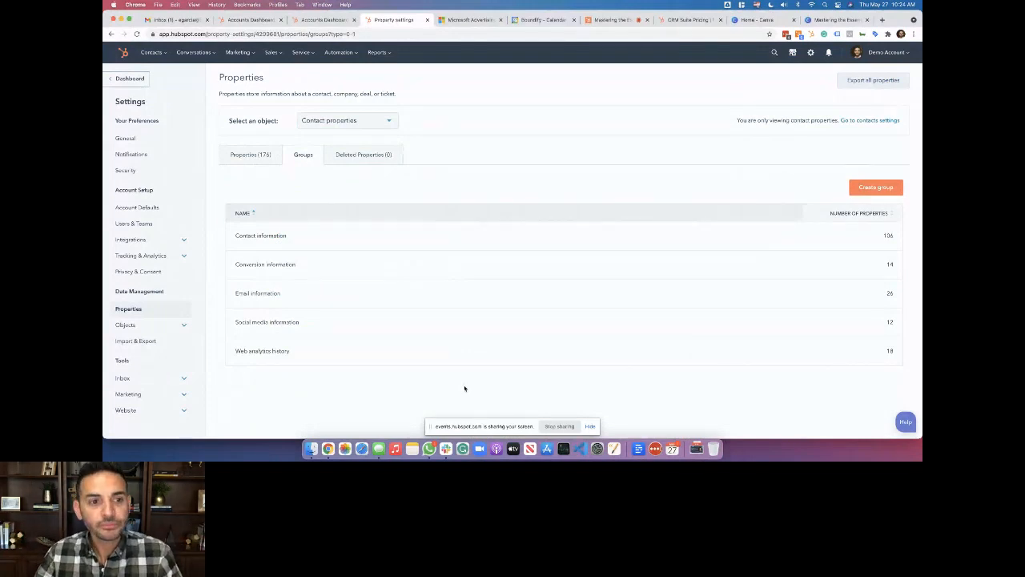
Search all contact properties for 'lead' and open Lead Status for editing
{"action": "left_click", "coordinate": [233, 155]}
{"action": "left_click", "coordinate": [757, 189]}
{"action": "type", "text": "lead"}
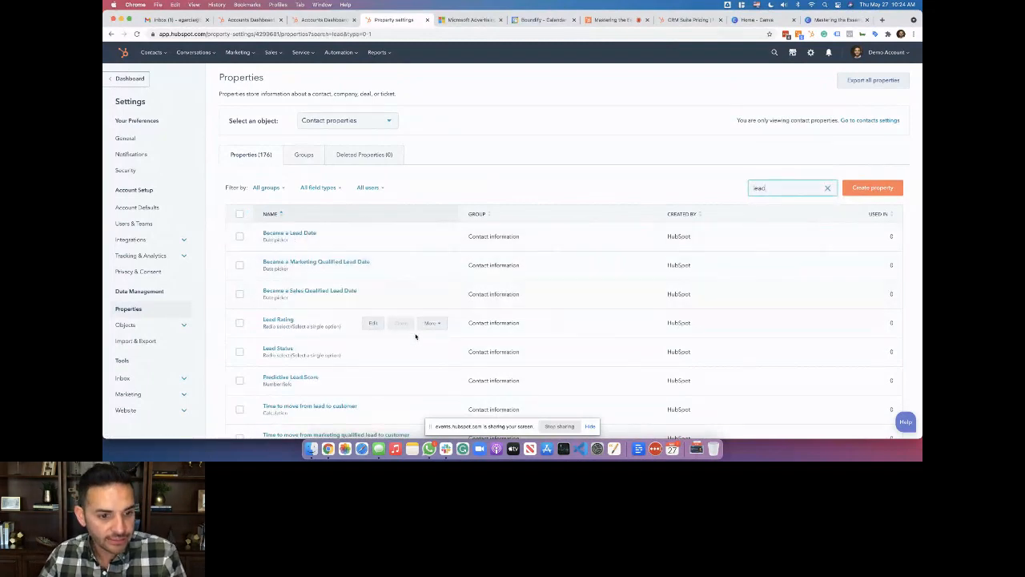
{"action": "left_click", "coordinate": [285, 351]}
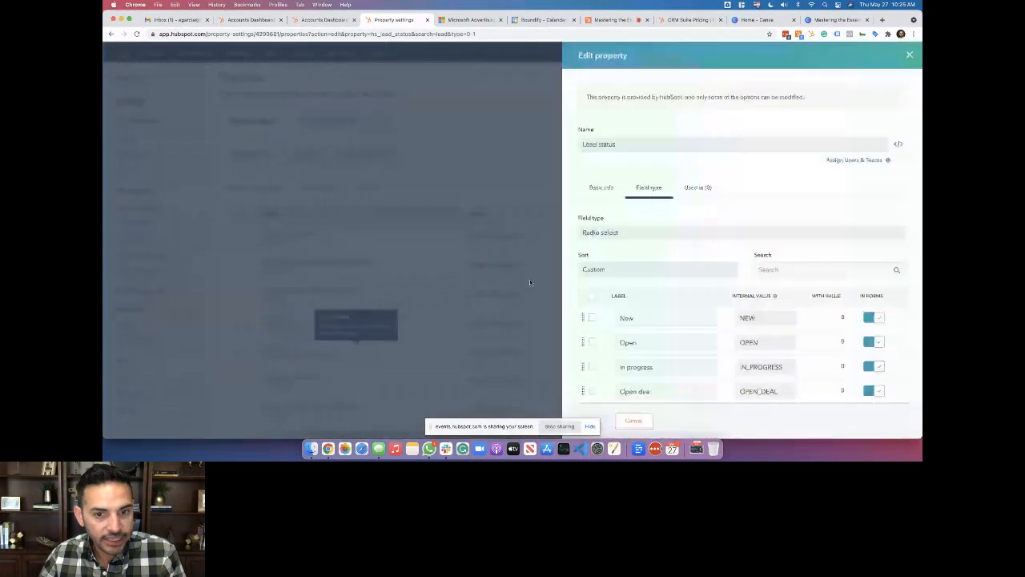
Select the Connected and Attempted to contact options and add a blank option below Bad timing
{"action": "scroll", "coordinate": [701, 257], "scroll_direction": "down", "scroll_amount": 3}
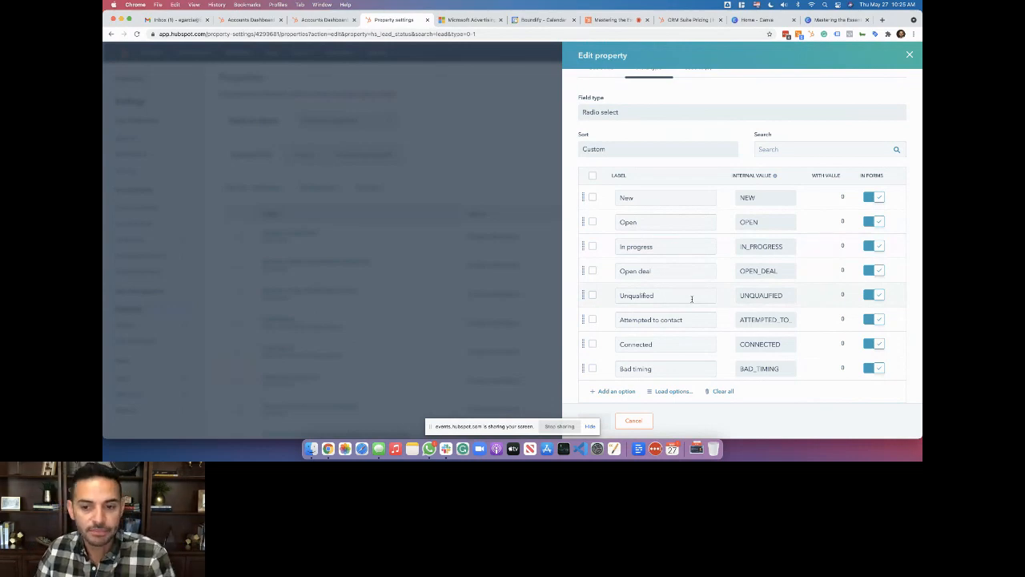
{"action": "scroll", "coordinate": [686, 327], "scroll_direction": "down", "scroll_amount": 1}
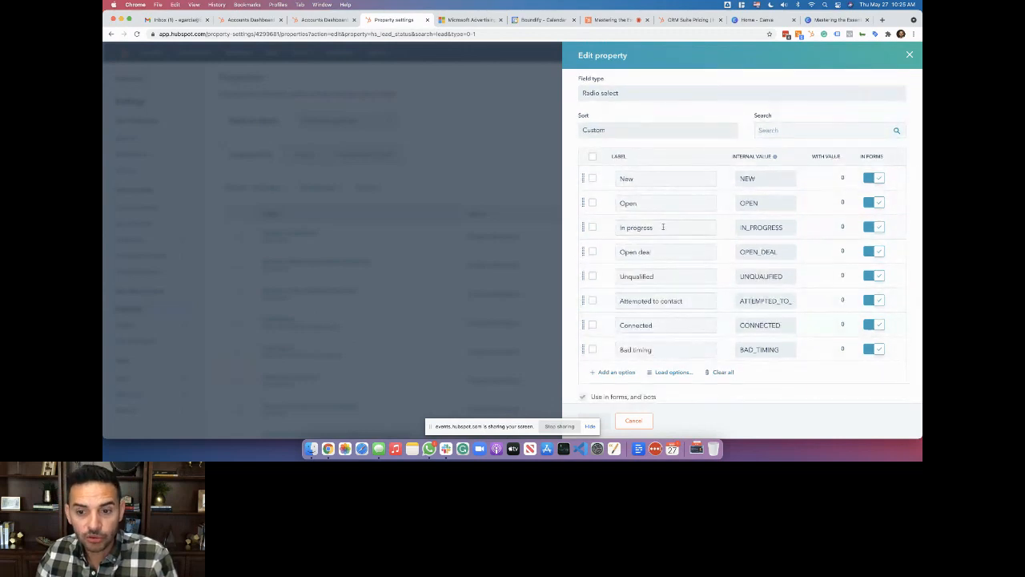
{"action": "scroll", "coordinate": [659, 292], "scroll_direction": "up", "scroll_amount": 1}
{"action": "scroll", "coordinate": [659, 292], "scroll_direction": "down", "scroll_amount": 1}
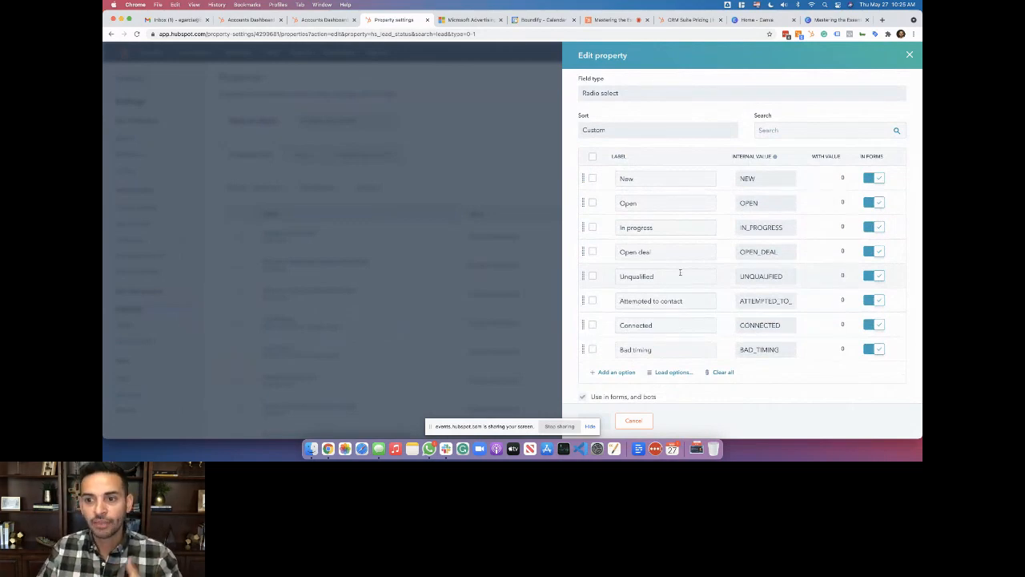
{"action": "left_click", "coordinate": [592, 326]}
{"action": "left_click", "coordinate": [593, 301]}
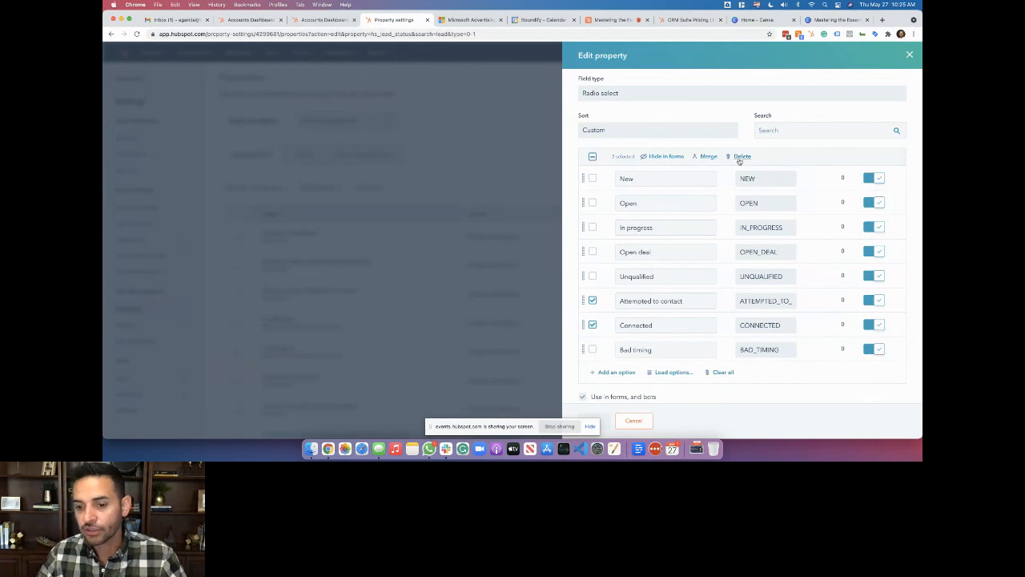
{"action": "left_click", "coordinate": [617, 373]}
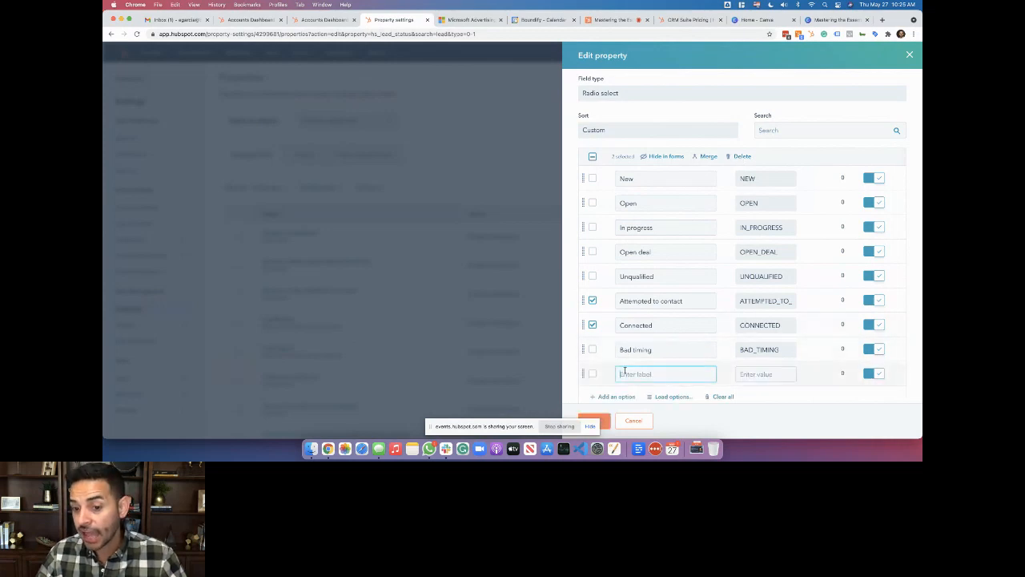
{"action": "scroll", "coordinate": [650, 373], "scroll_direction": "down", "scroll_amount": 1}
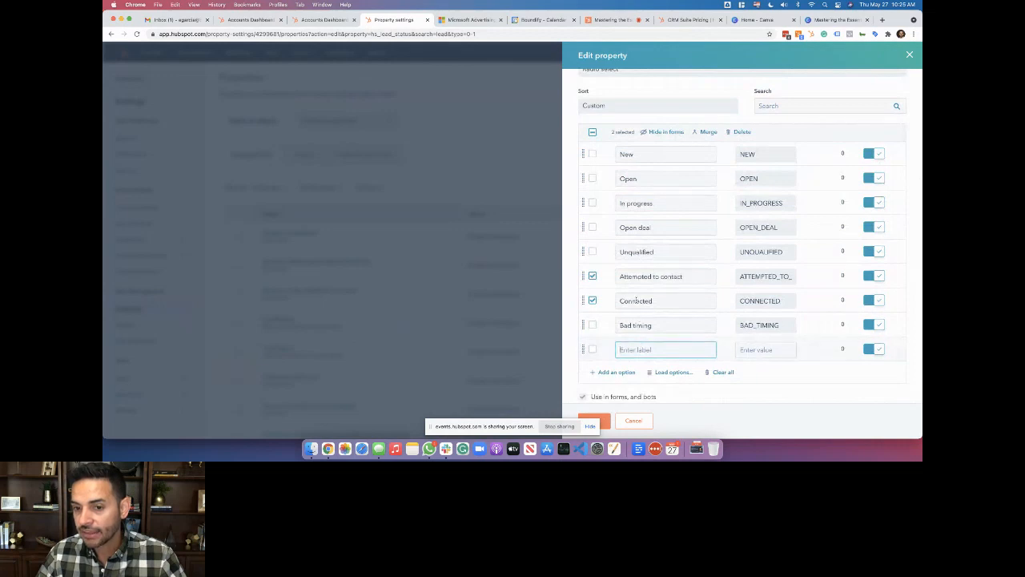
Discard the Lead Status edits, then inspect Became a Lead Date's basic info and field type
{"action": "left_click", "coordinate": [639, 422]}
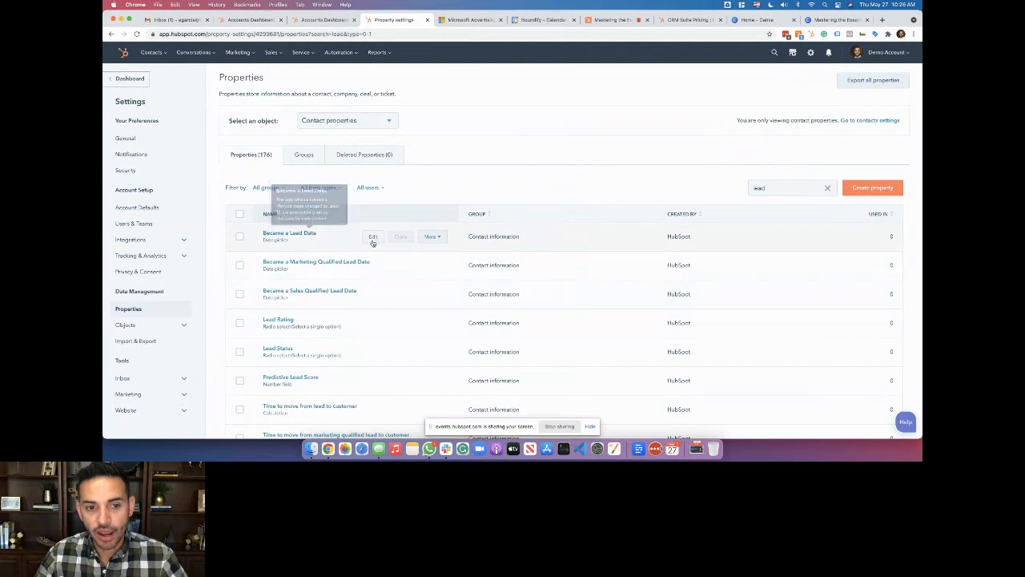
{"action": "left_click", "coordinate": [373, 237]}
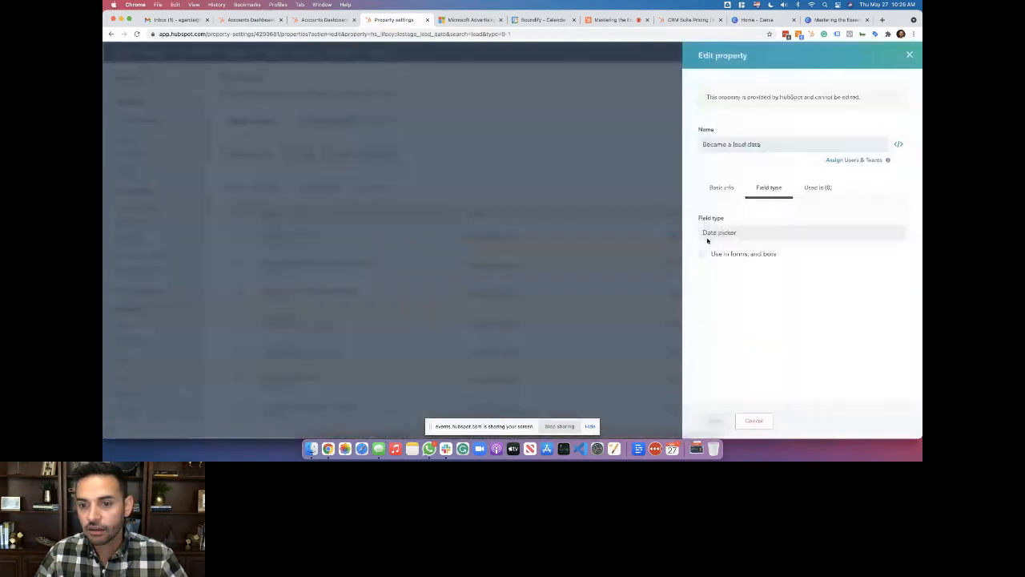
{"action": "left_click", "coordinate": [720, 189]}
{"action": "left_click", "coordinate": [761, 189]}
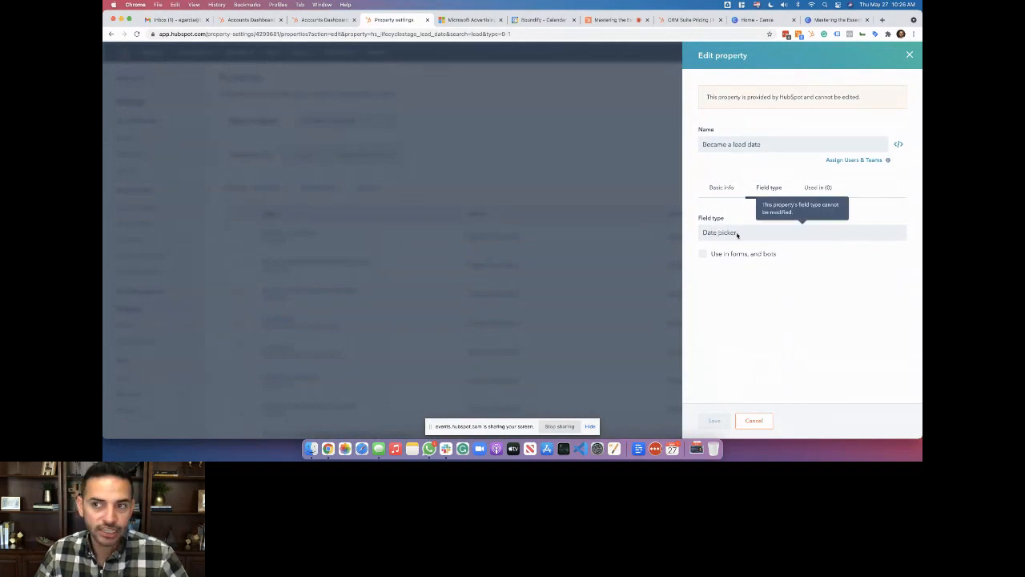
{"action": "left_click", "coordinate": [910, 55]}
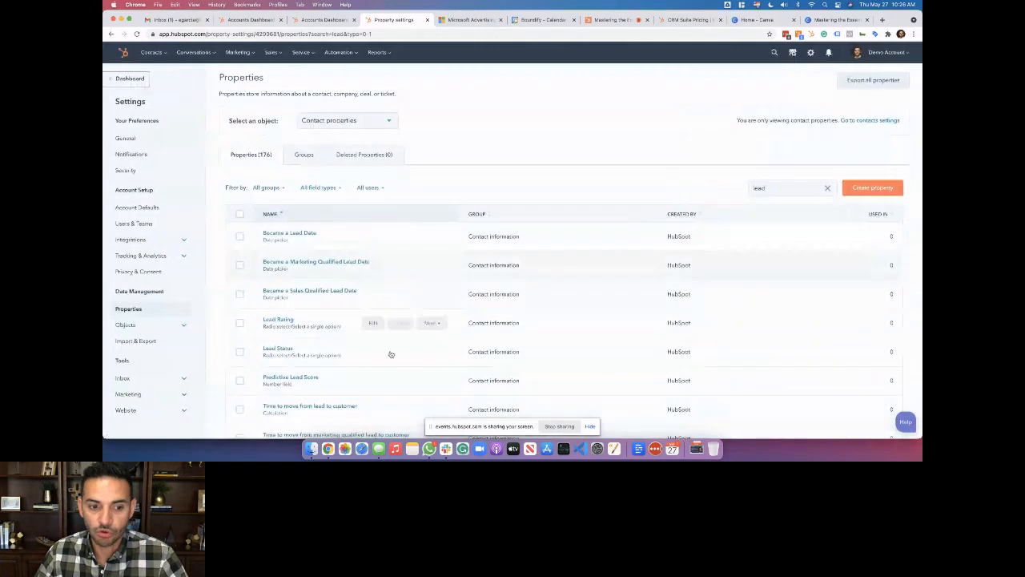
{"action": "scroll", "coordinate": [388, 356], "scroll_direction": "down", "scroll_amount": 2}
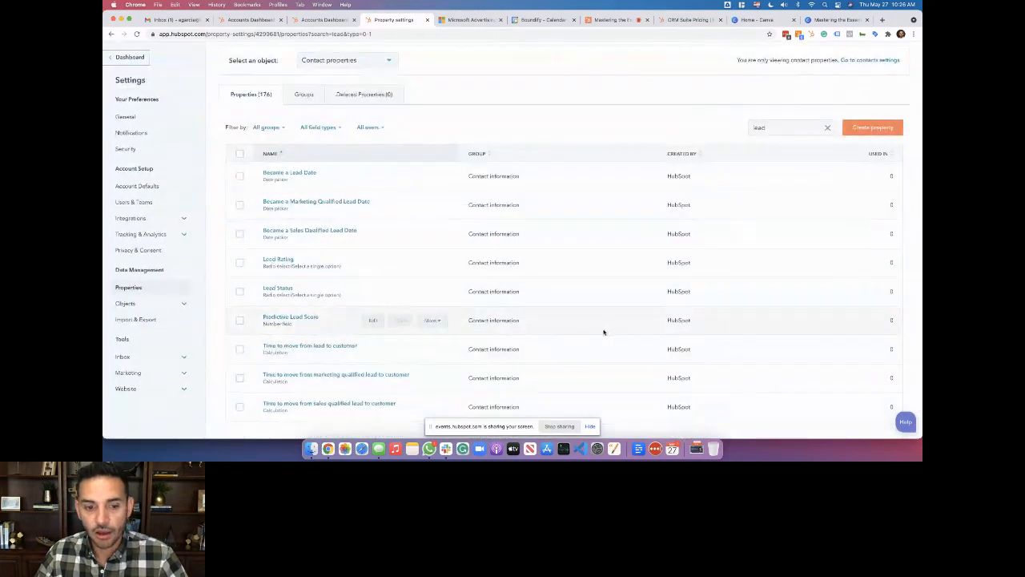
{"action": "scroll", "coordinate": [604, 332], "scroll_direction": "down", "scroll_amount": 1}
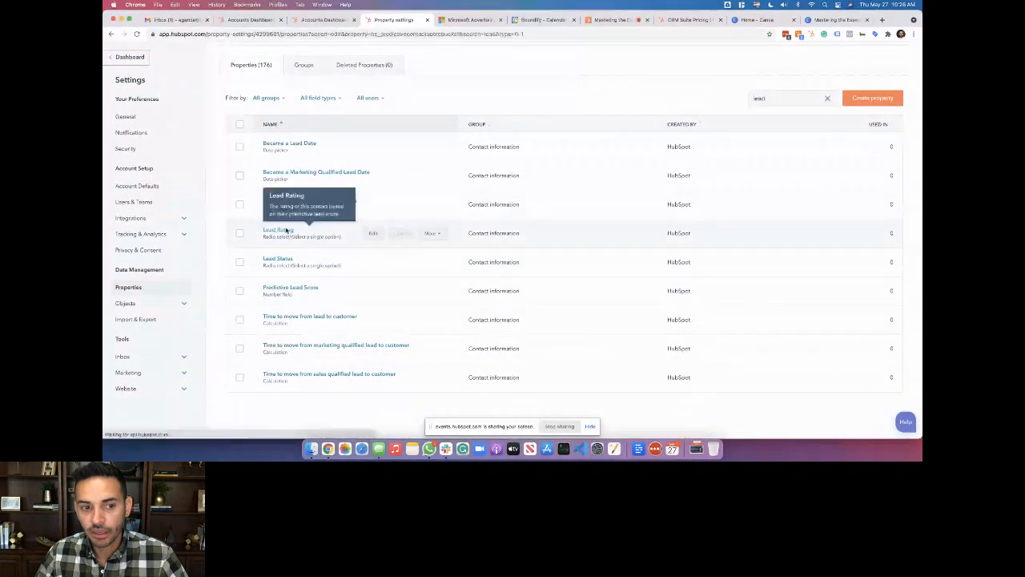
{"action": "left_click", "coordinate": [285, 230]}
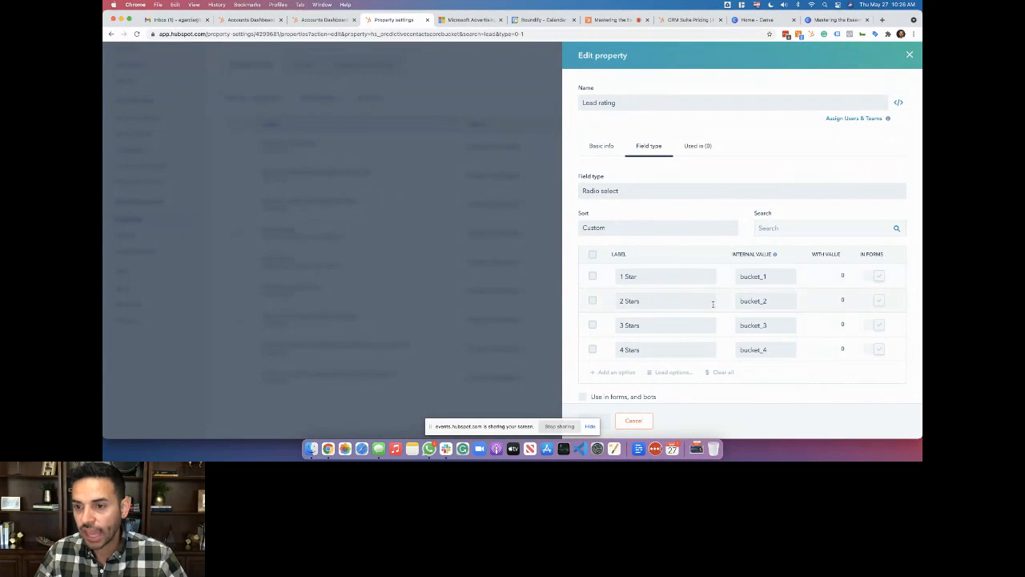
{"action": "left_click", "coordinate": [910, 55]}
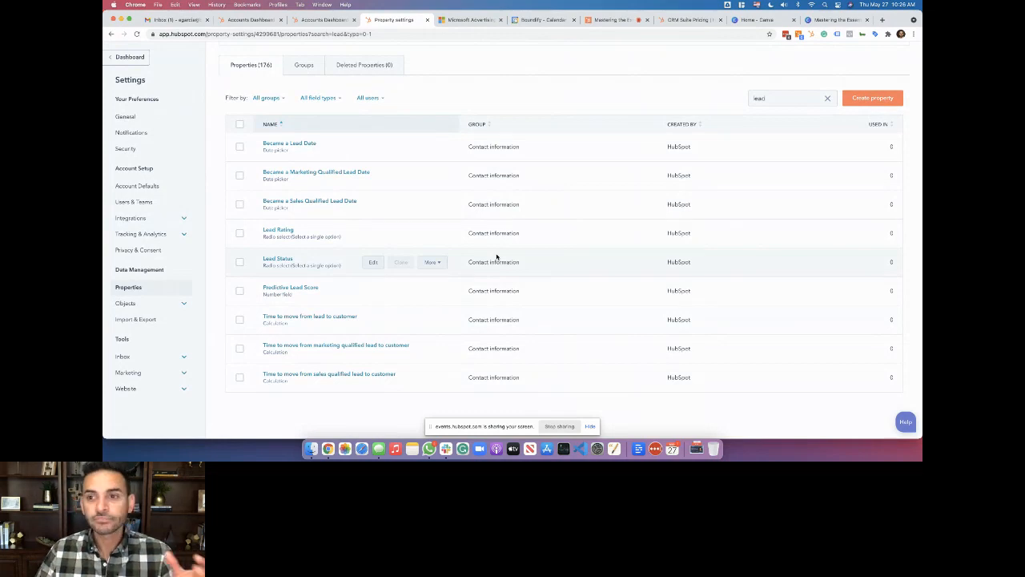
Start a new Contact property labelled 'Number of Kids' in the Contact information group
{"action": "left_click", "coordinate": [828, 97]}
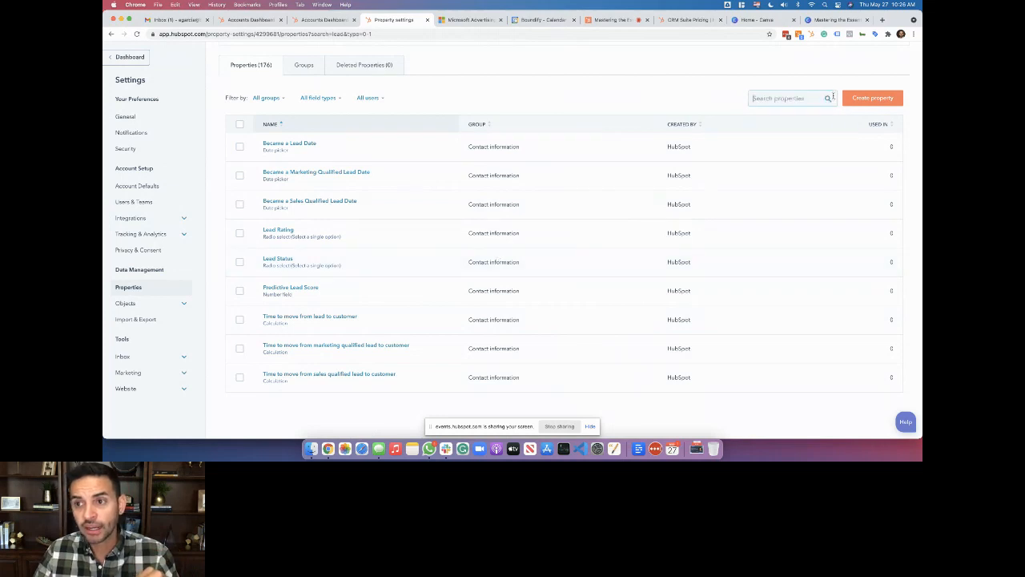
{"action": "left_click", "coordinate": [877, 101]}
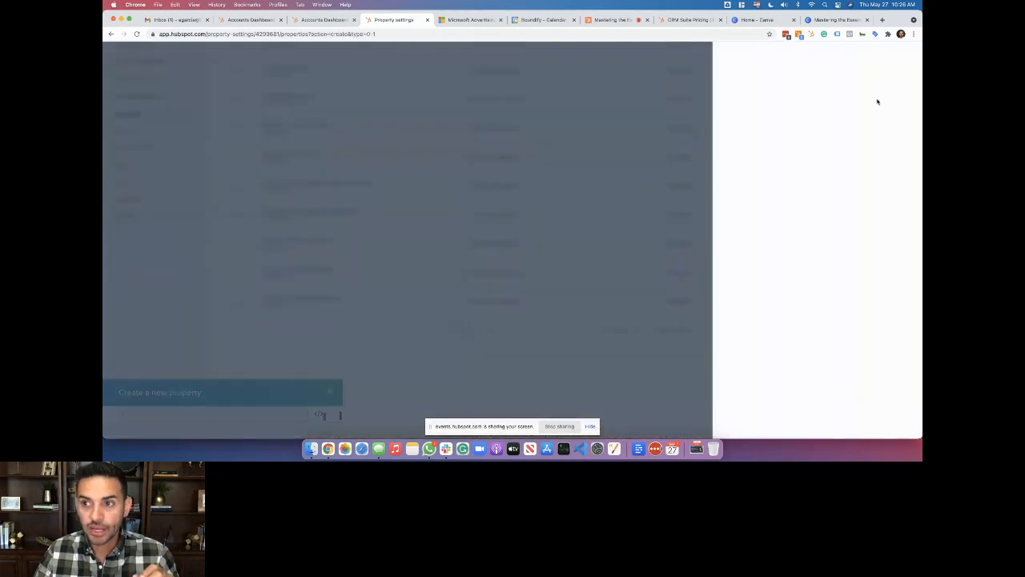
{"action": "left_click", "coordinate": [808, 140]}
{"action": "left_click", "coordinate": [810, 140]}
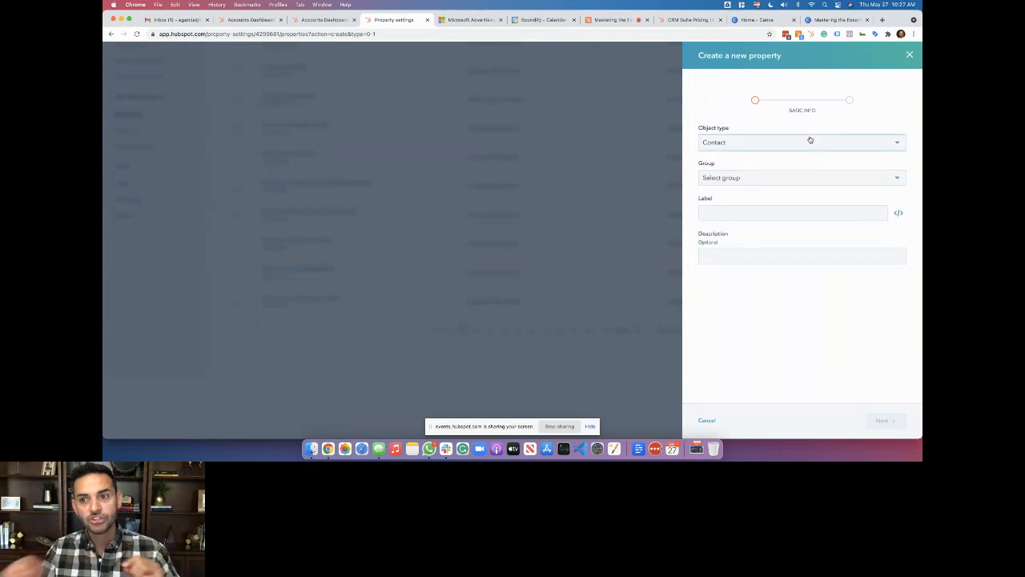
{"action": "left_click", "coordinate": [803, 146]}
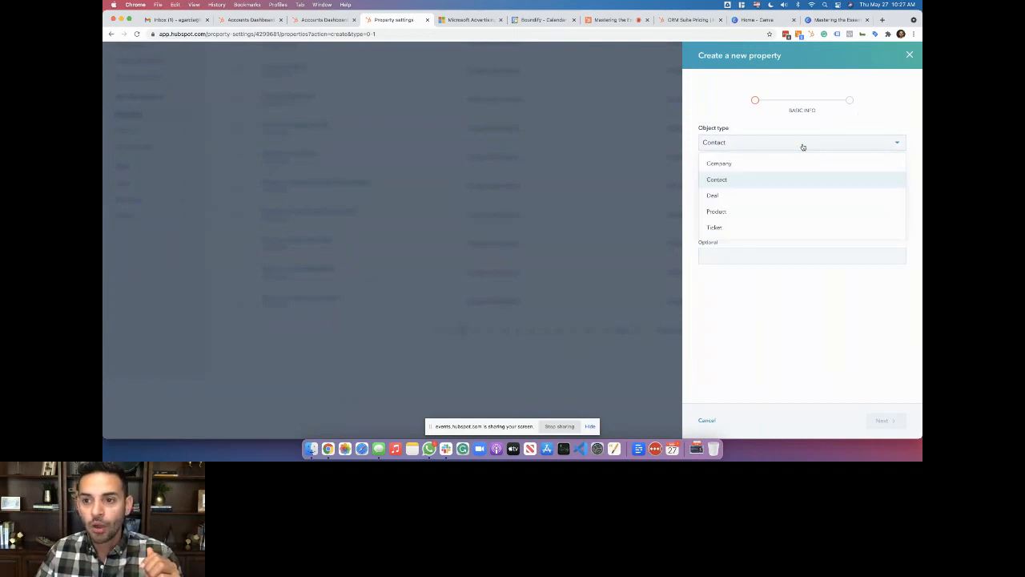
{"action": "left_click", "coordinate": [803, 177]}
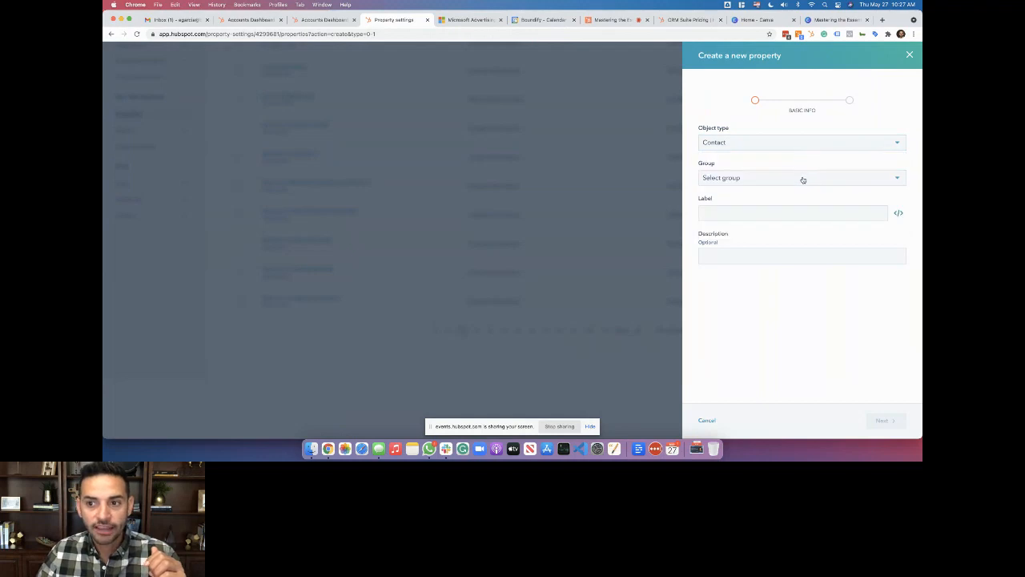
{"action": "left_click", "coordinate": [804, 178]}
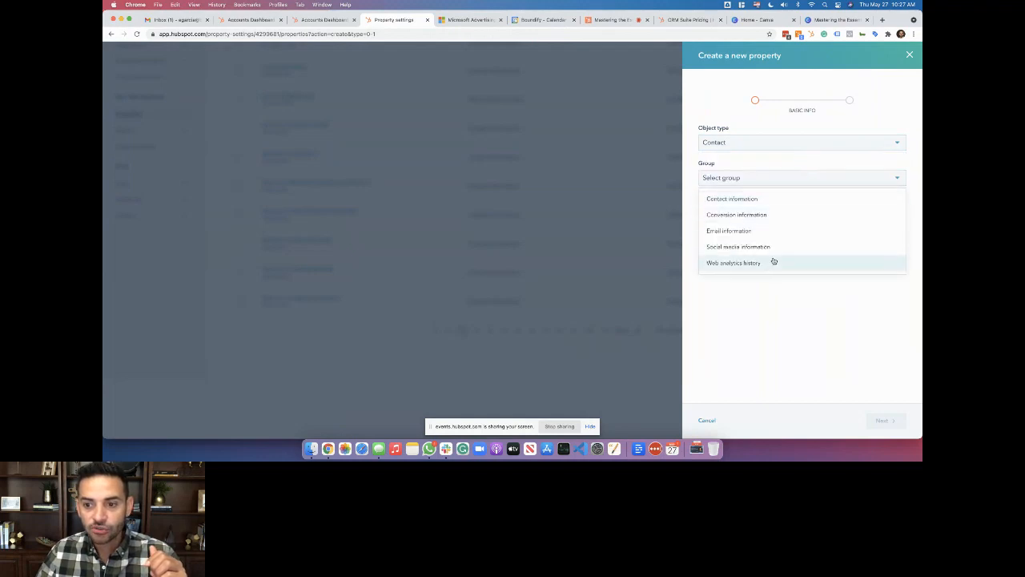
{"action": "left_click", "coordinate": [777, 201]}
{"action": "left_click", "coordinate": [775, 213]}
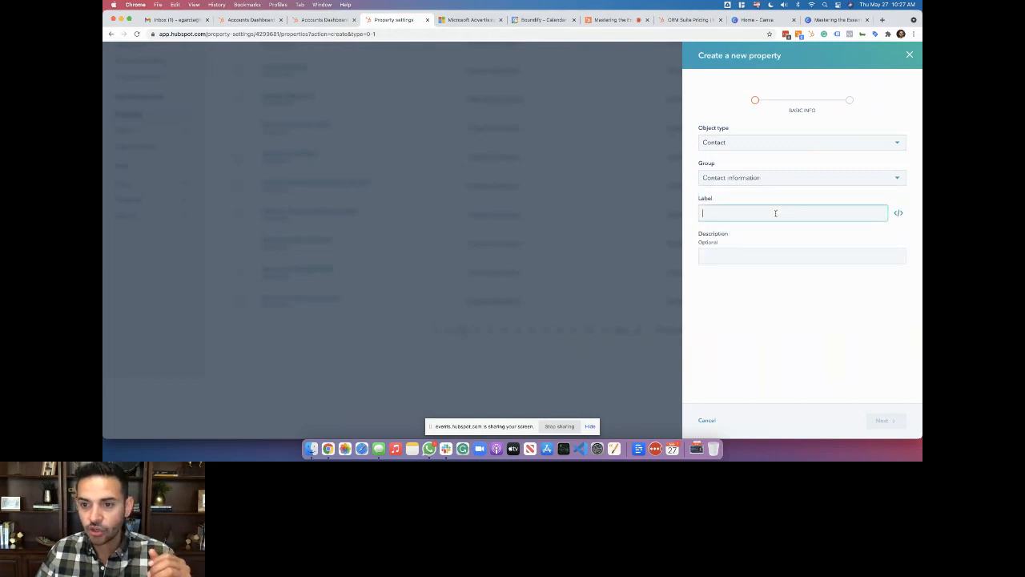
{"action": "type", "text": "Number"}
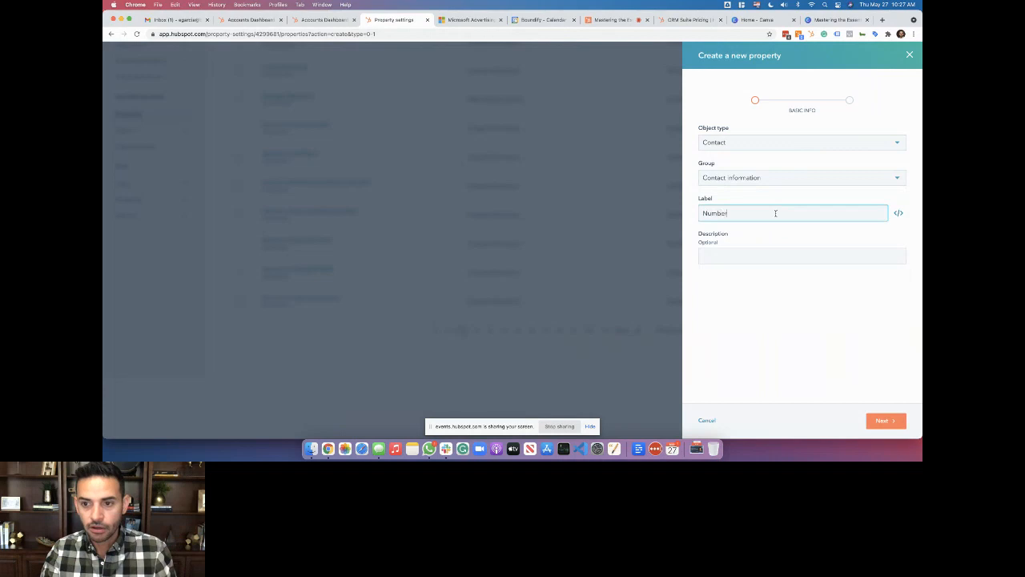
{"action": "type", "text": " of Kids"}
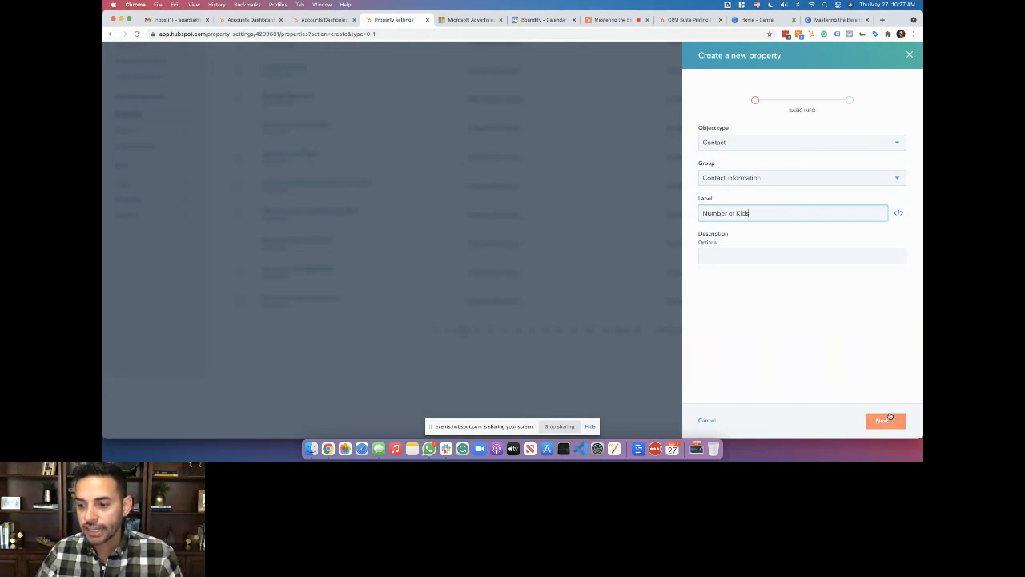
{"action": "left_click", "coordinate": [885, 421]}
Preview Number of Kids as a Single checkbox answering Yes, then discard the property
{"action": "left_click", "coordinate": [812, 177]}
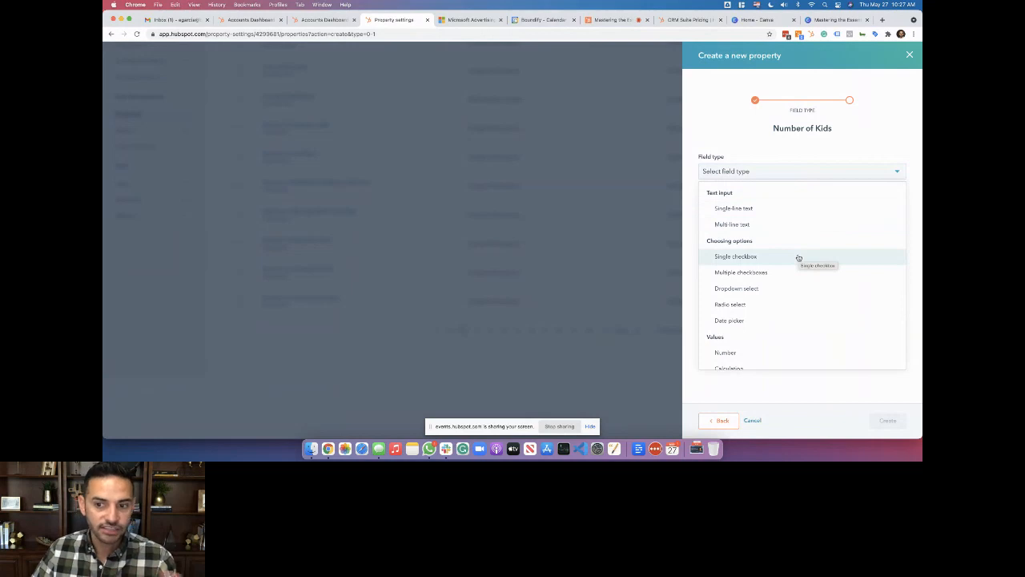
{"action": "scroll", "coordinate": [798, 272], "scroll_direction": "down", "scroll_amount": 1}
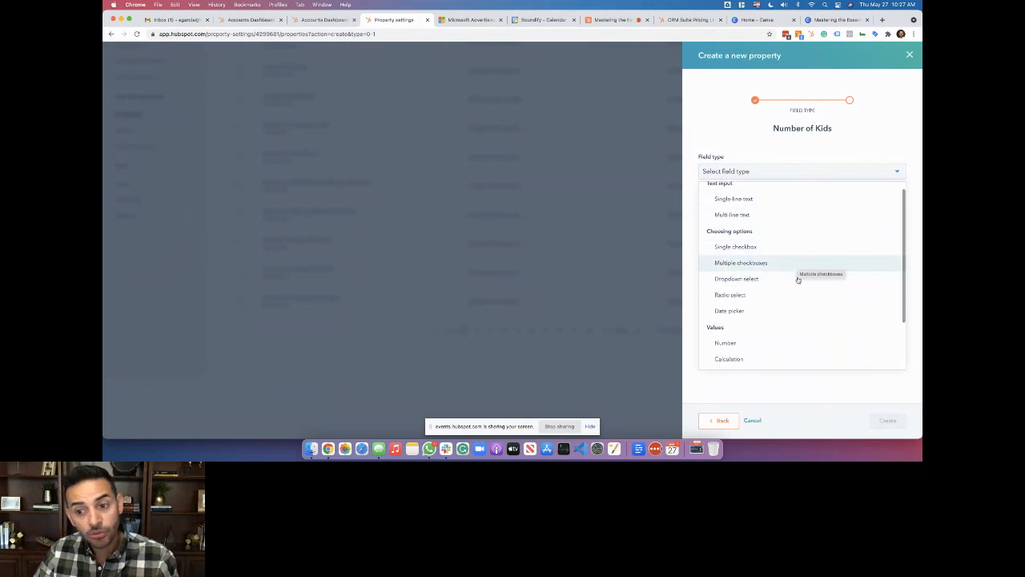
{"action": "scroll", "coordinate": [797, 295], "scroll_direction": "down", "scroll_amount": 3}
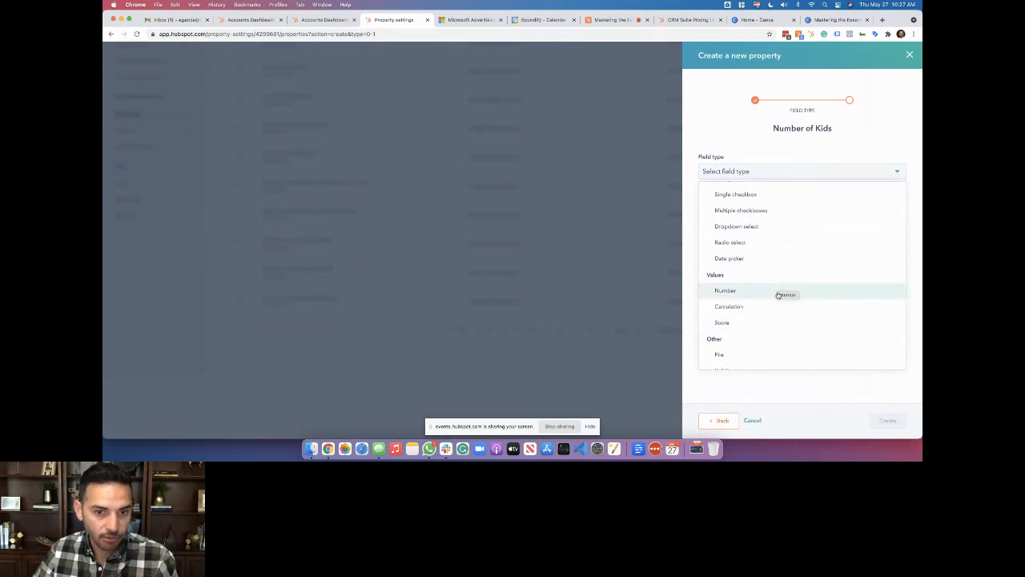
{"action": "scroll", "coordinate": [779, 294], "scroll_direction": "down", "scroll_amount": 1}
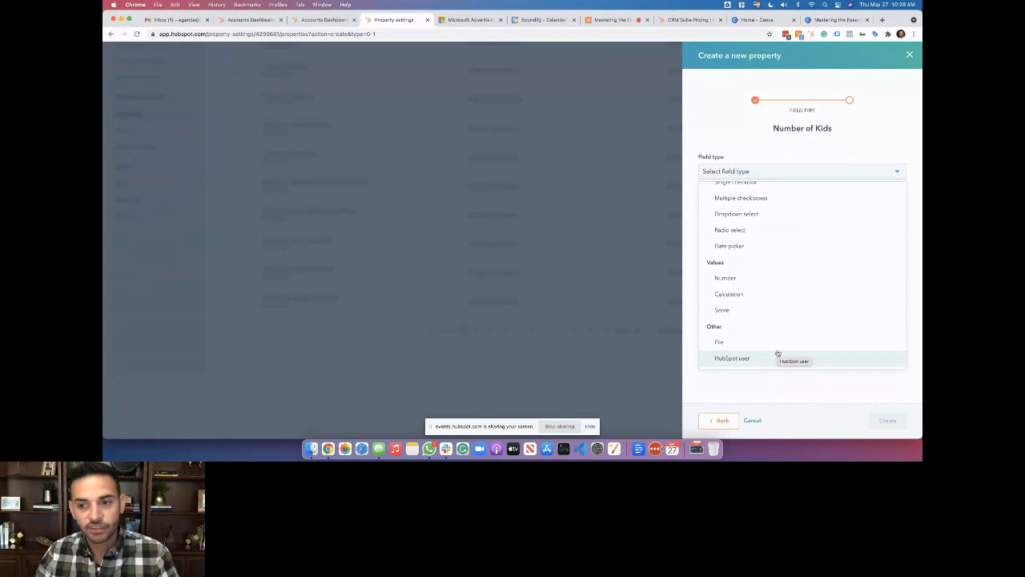
{"action": "scroll", "coordinate": [771, 259], "scroll_direction": "up", "scroll_amount": 1}
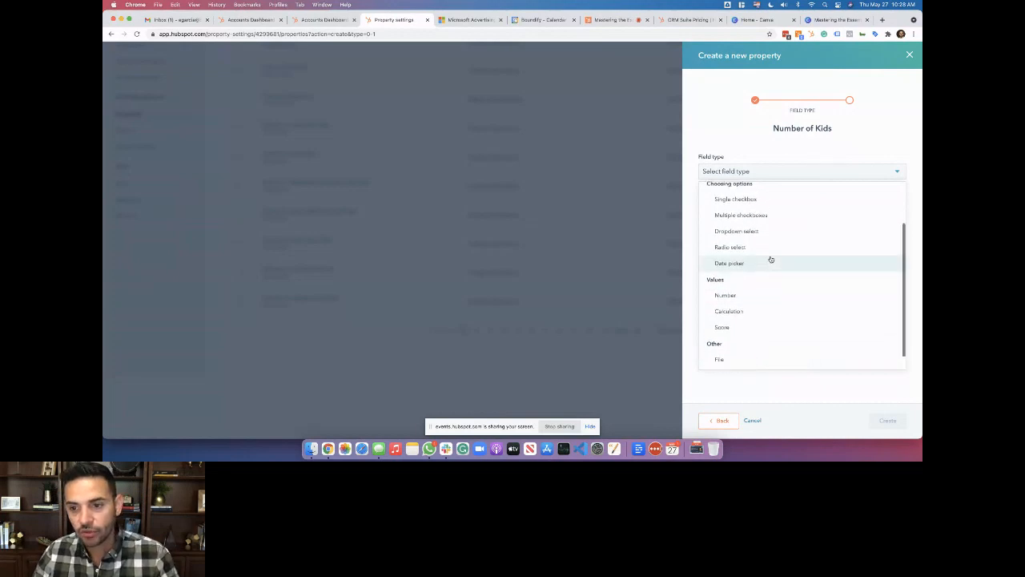
{"action": "left_click", "coordinate": [767, 202]}
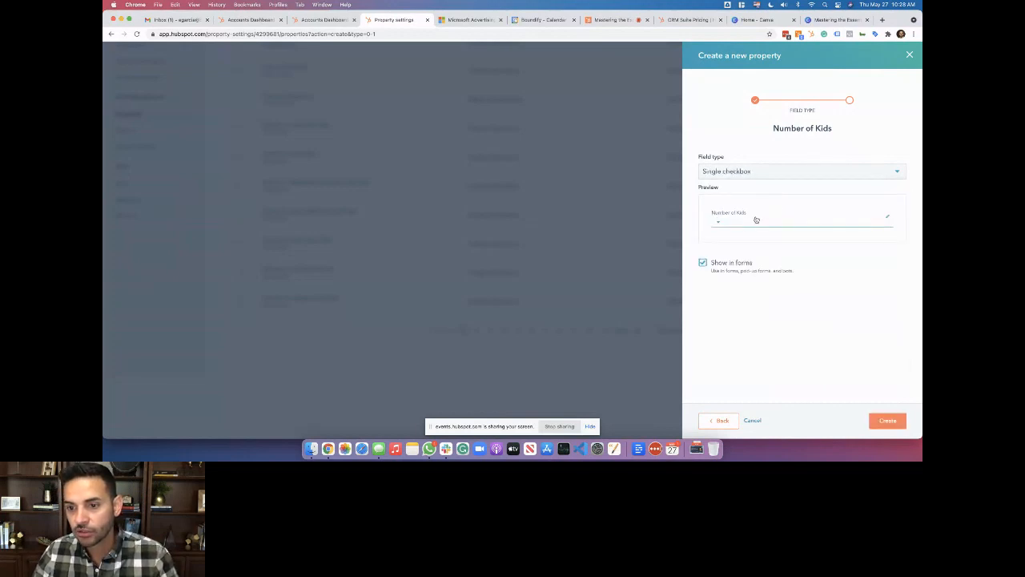
{"action": "left_click", "coordinate": [738, 226]}
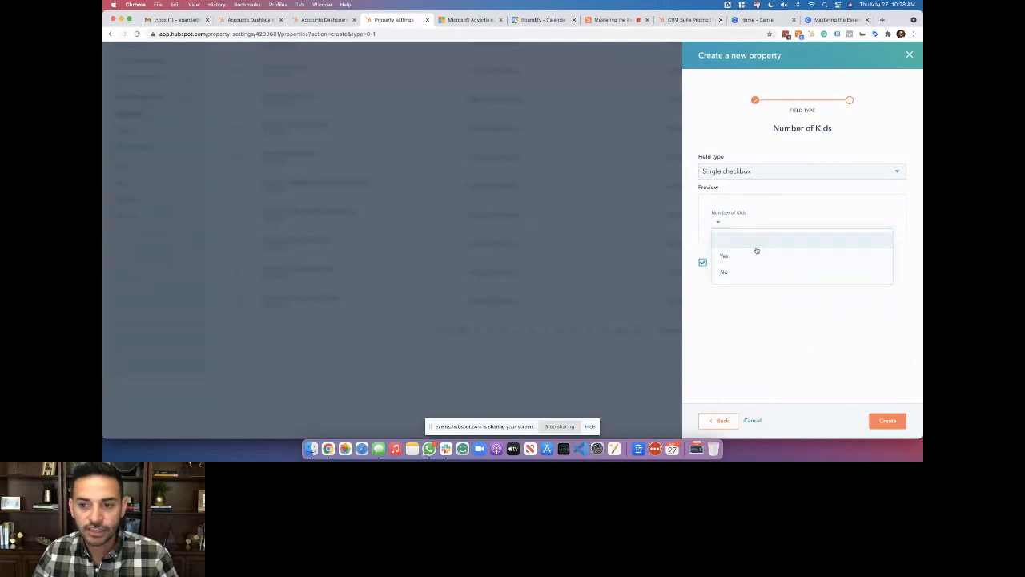
{"action": "left_click", "coordinate": [755, 256]}
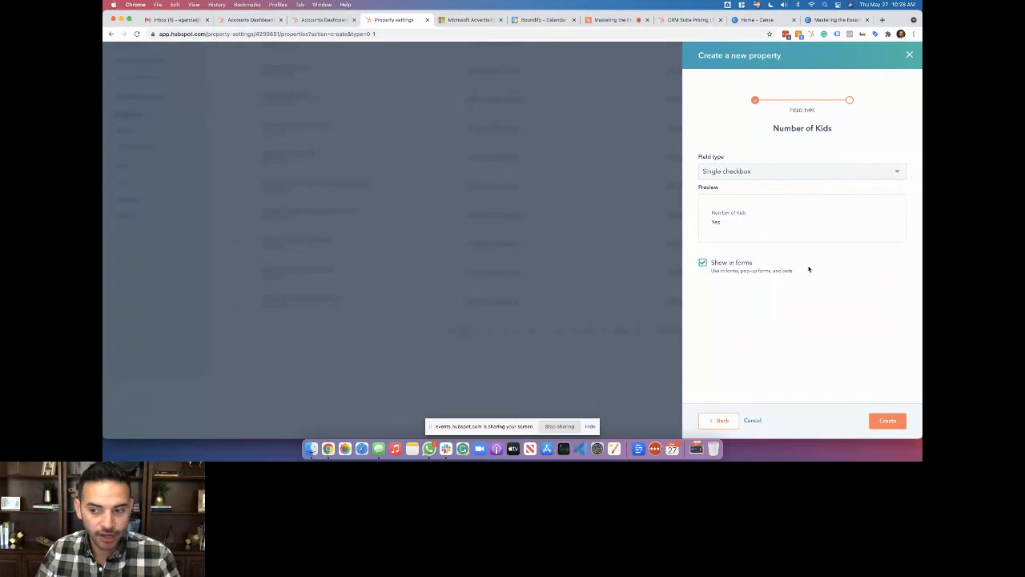
{"action": "left_click", "coordinate": [909, 54]}
Leave the property settings, keeping Contact properties, and return to the 1,070-contact list
{"action": "scroll", "coordinate": [393, 261], "scroll_direction": "up", "scroll_amount": 2}
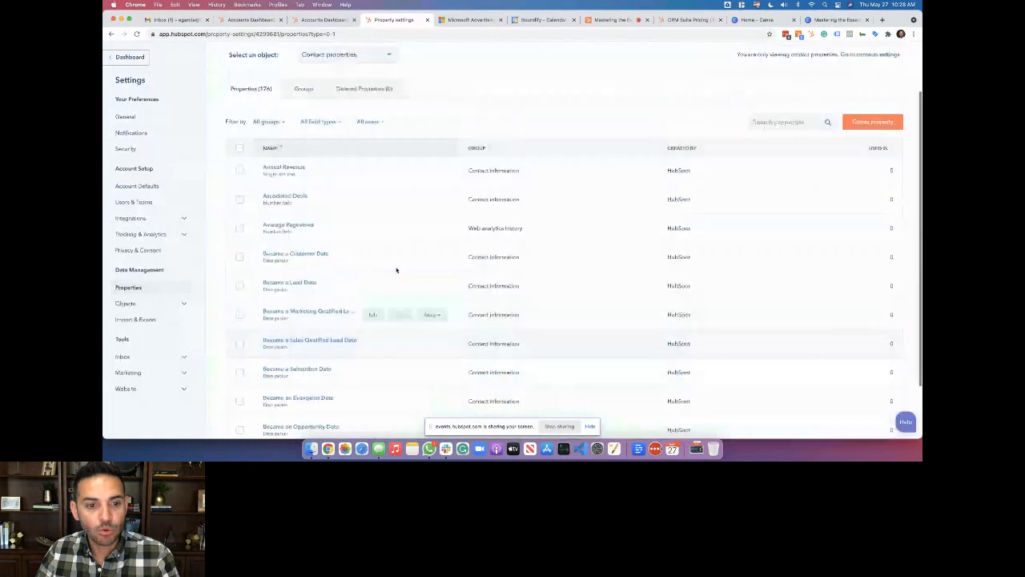
{"action": "scroll", "coordinate": [396, 270], "scroll_direction": "down", "scroll_amount": 2}
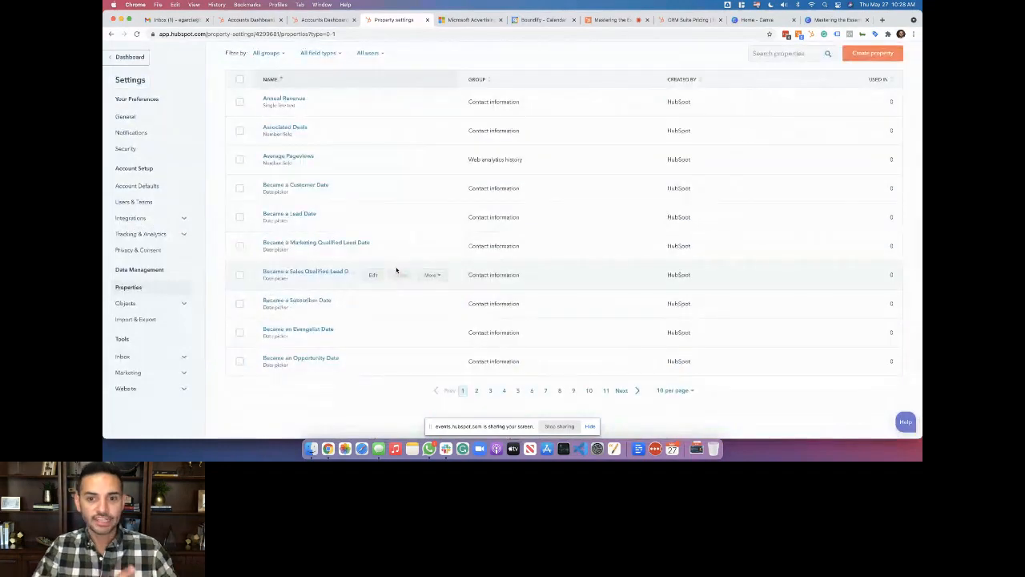
{"action": "scroll", "coordinate": [396, 270], "scroll_direction": "up", "scroll_amount": 4}
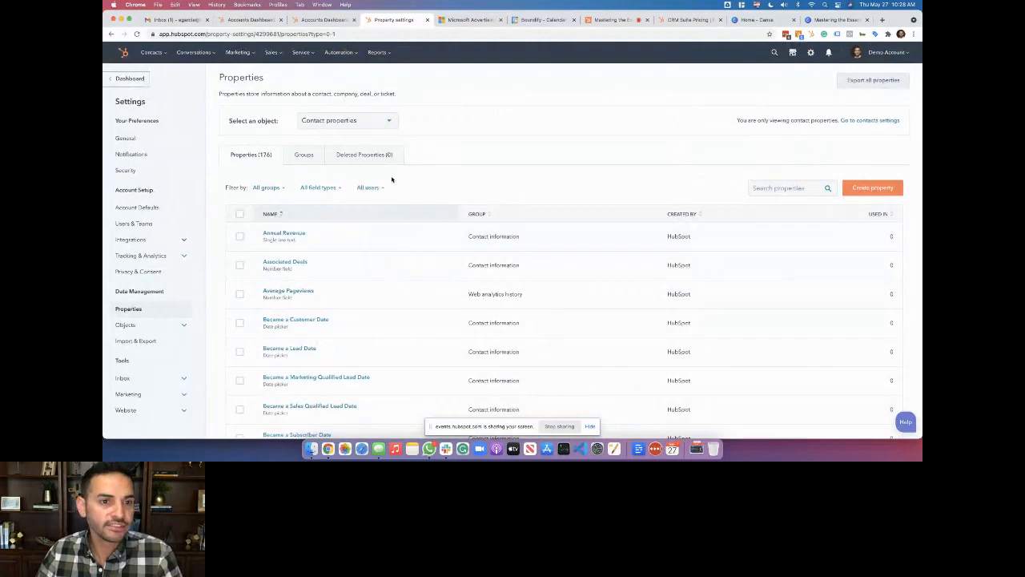
{"action": "left_click", "coordinate": [371, 125]}
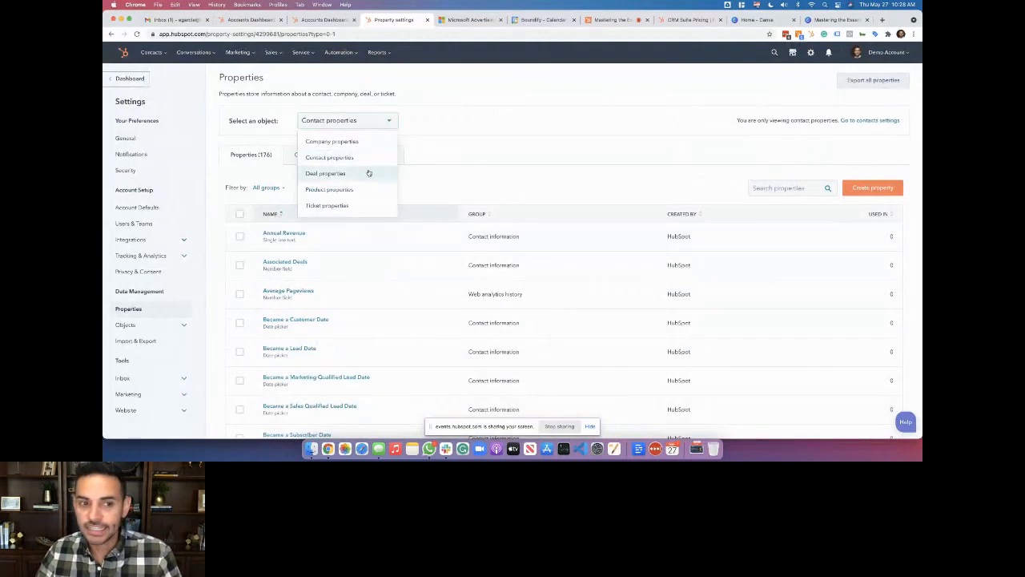
{"action": "left_click", "coordinate": [451, 153]}
{"action": "mouse_move", "coordinate": [151, 52]}
{"action": "left_click", "coordinate": [168, 78]}
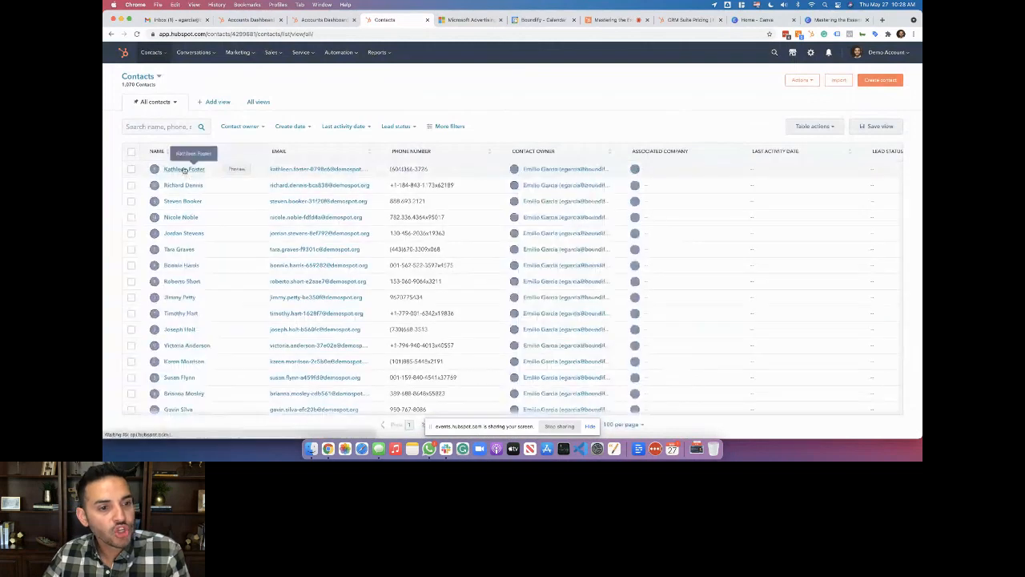
Reopen the first contact's record and show every property of that contact
{"action": "left_click", "coordinate": [184, 170]}
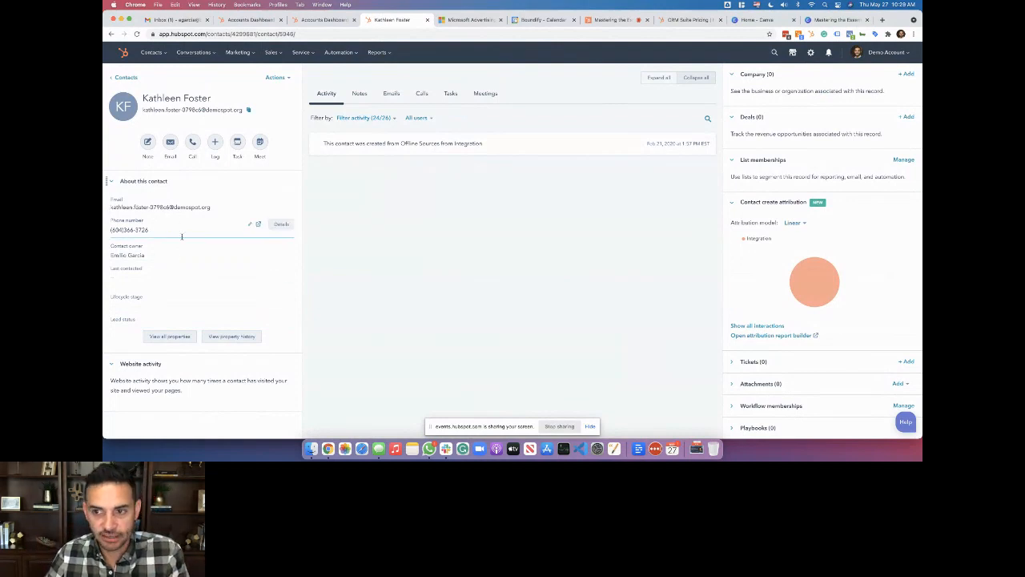
{"action": "left_click", "coordinate": [181, 337]}
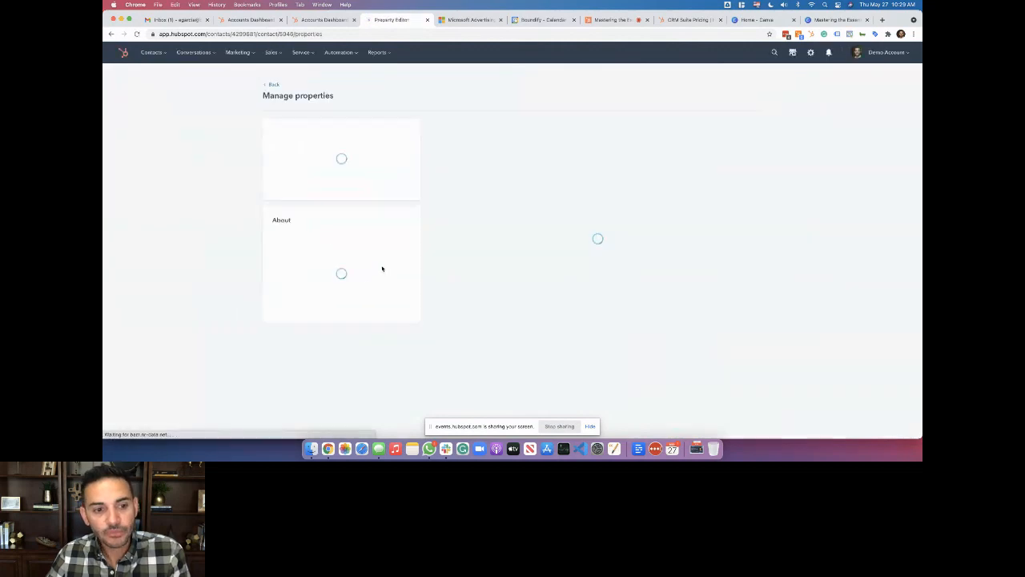
Add 'Became a lead date' from the Contact information group to this contact's view, then go back
{"action": "scroll", "coordinate": [356, 272], "scroll_direction": "down", "scroll_amount": 1}
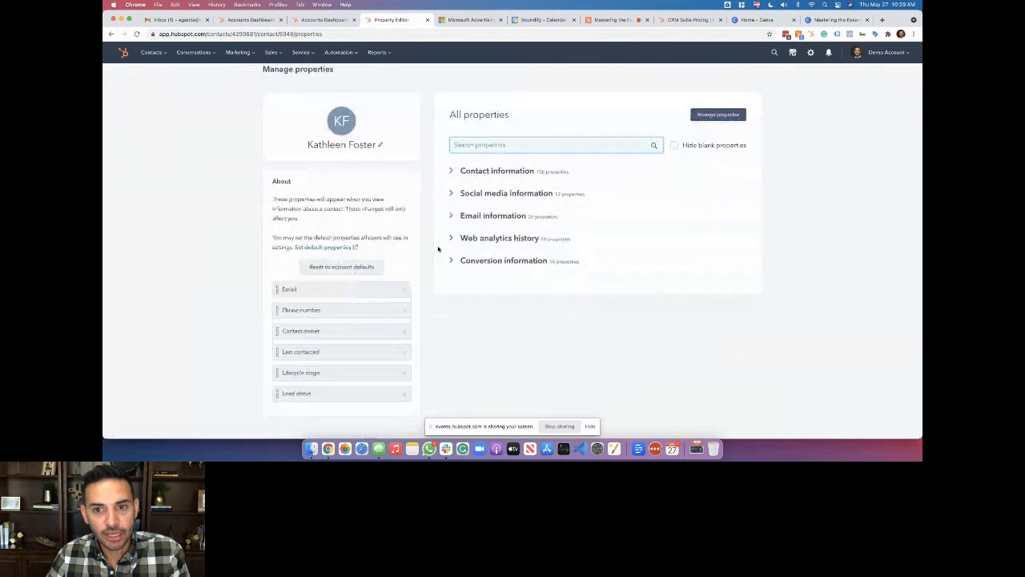
{"action": "left_click", "coordinate": [474, 171]}
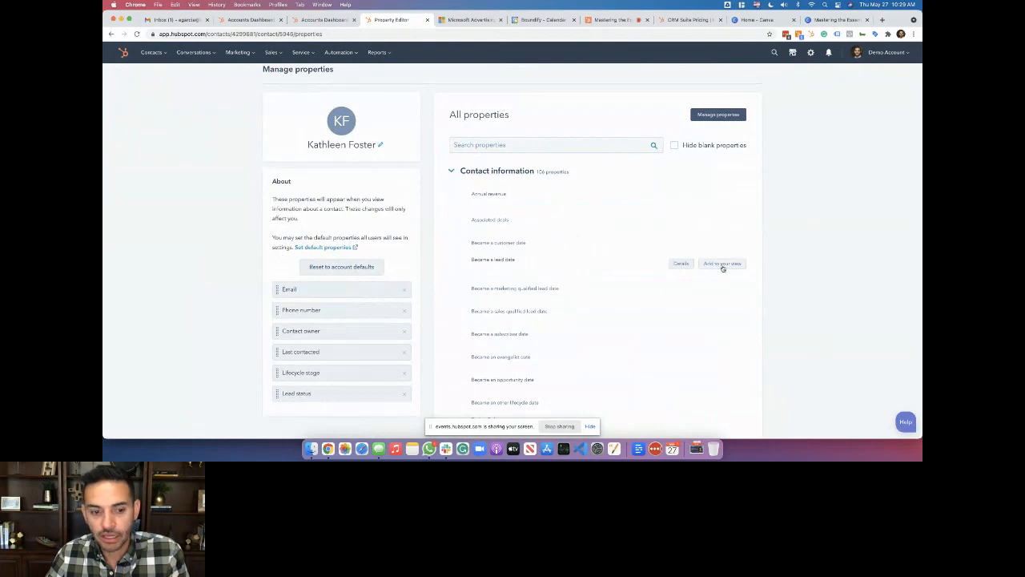
{"action": "left_click", "coordinate": [723, 265]}
{"action": "scroll", "coordinate": [306, 338], "scroll_direction": "down", "scroll_amount": 5}
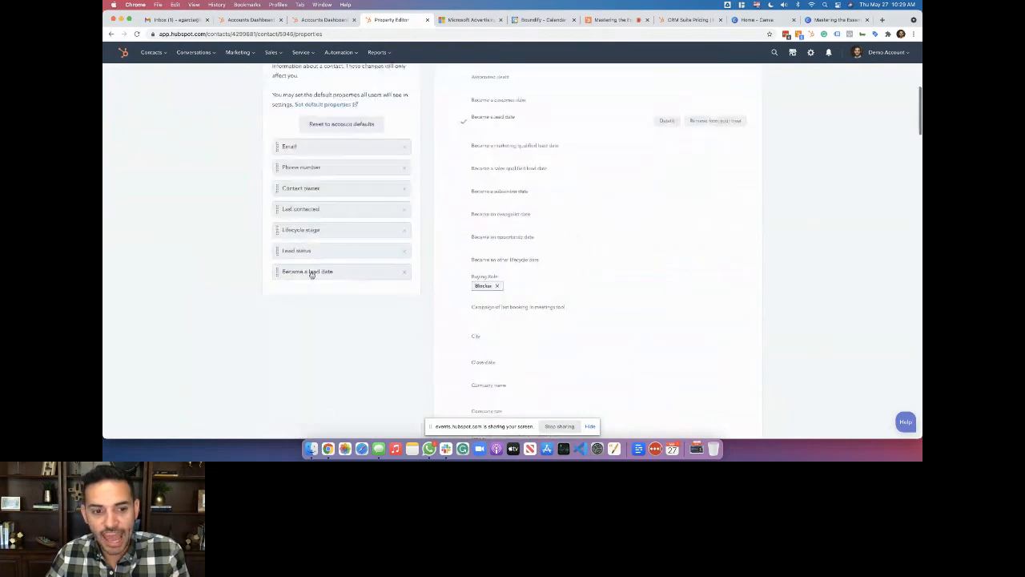
{"action": "scroll", "coordinate": [315, 276], "scroll_direction": "up", "scroll_amount": 5}
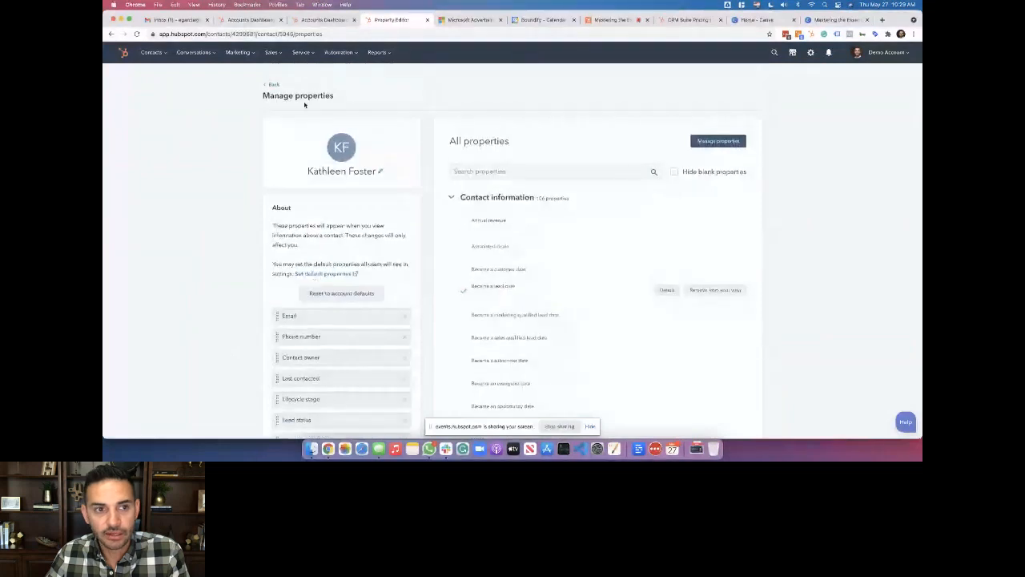
{"action": "scroll", "coordinate": [339, 227], "scroll_direction": "down", "scroll_amount": 6}
{"action": "scroll", "coordinate": [339, 227], "scroll_direction": "up", "scroll_amount": 3}
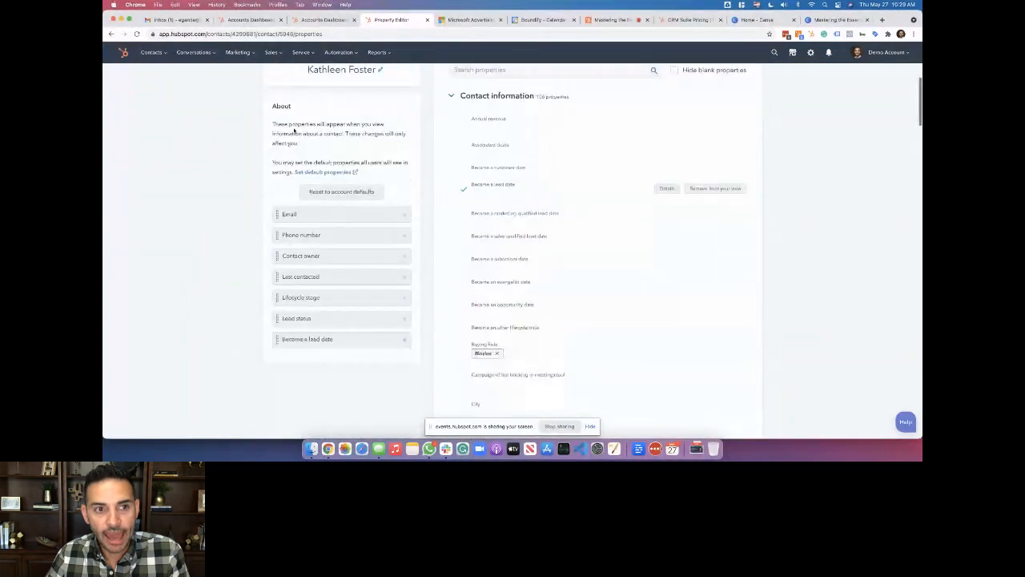
{"action": "scroll", "coordinate": [288, 128], "scroll_direction": "up", "scroll_amount": 3}
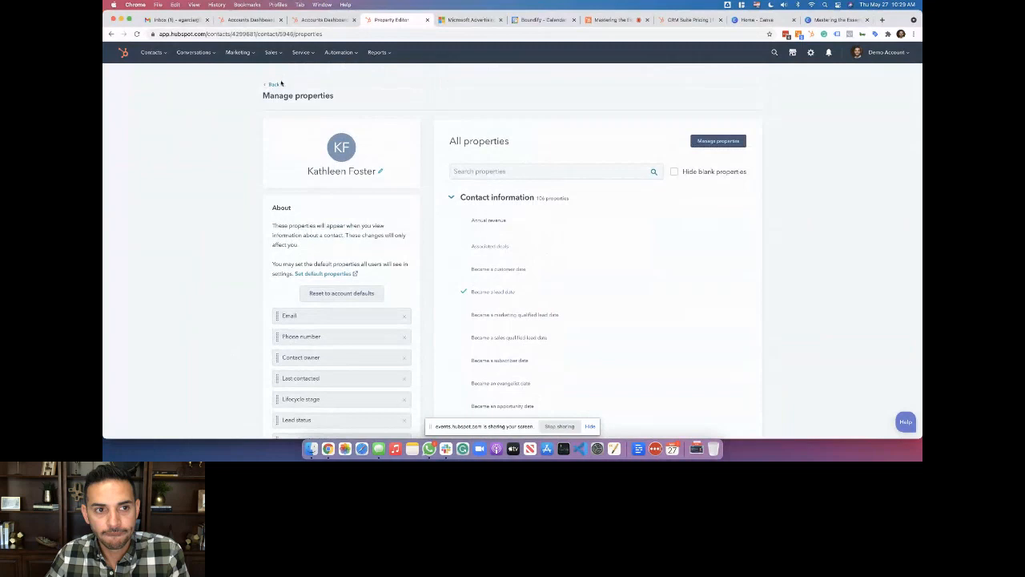
{"action": "left_click", "coordinate": [278, 85]}
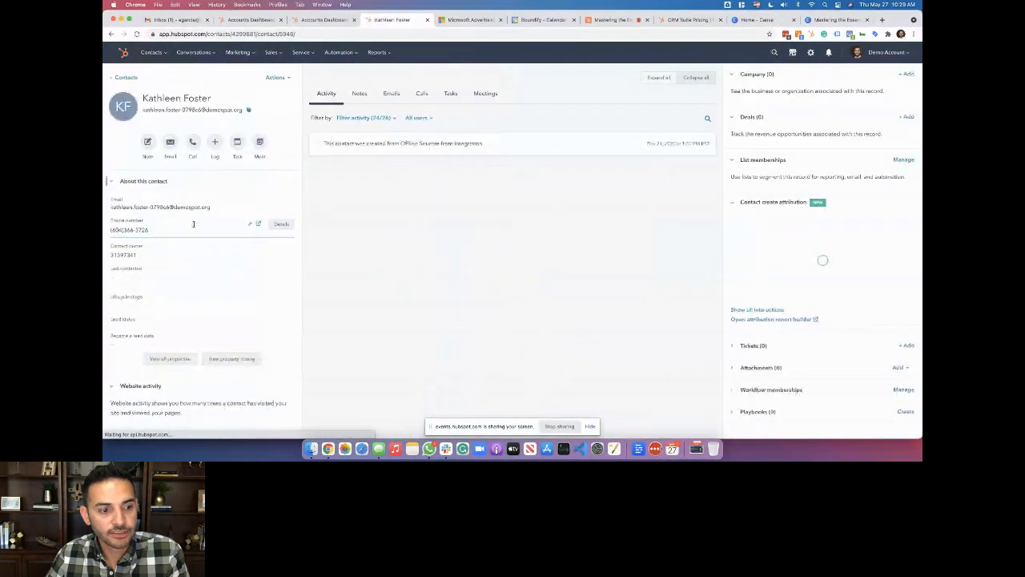
Check that 'Became a lead date' appears under About this contact, then reopen View all properties
{"action": "scroll", "coordinate": [147, 321], "scroll_direction": "down", "scroll_amount": 1}
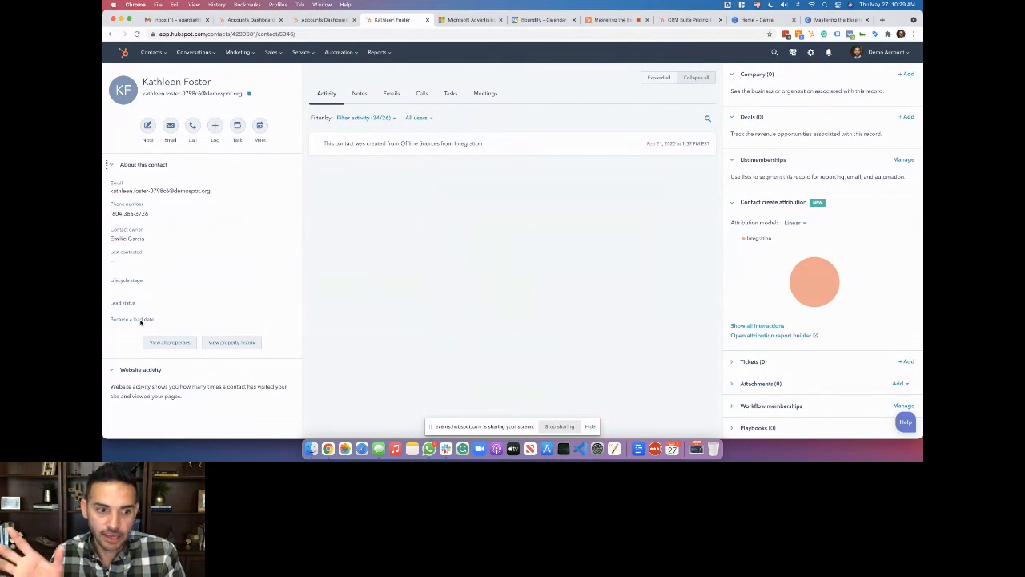
{"action": "left_click", "coordinate": [164, 342]}
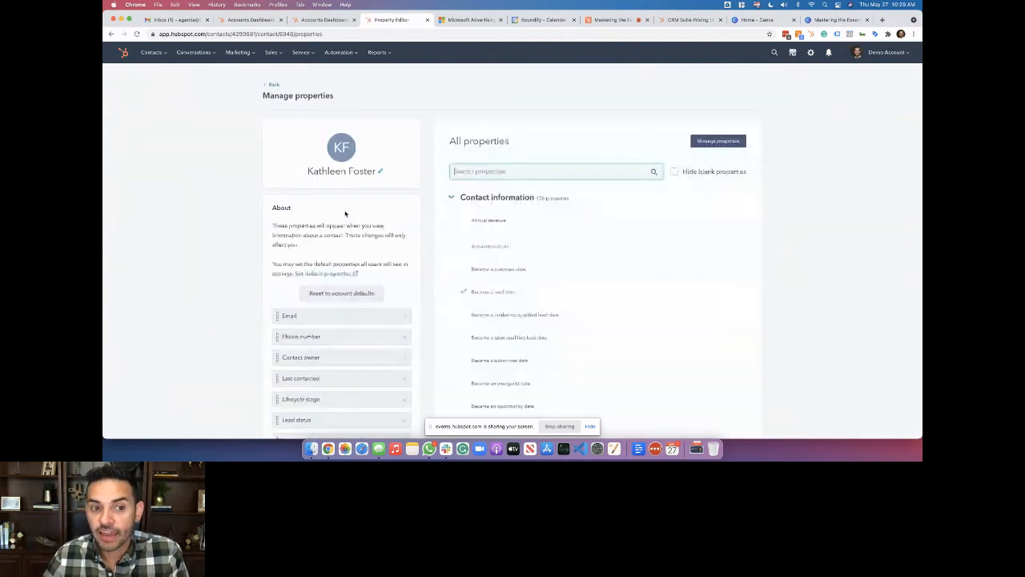
Open the account-wide Set default properties editor for the contact sidebar, then back out
{"action": "scroll", "coordinate": [343, 293], "scroll_direction": "down", "scroll_amount": 2}
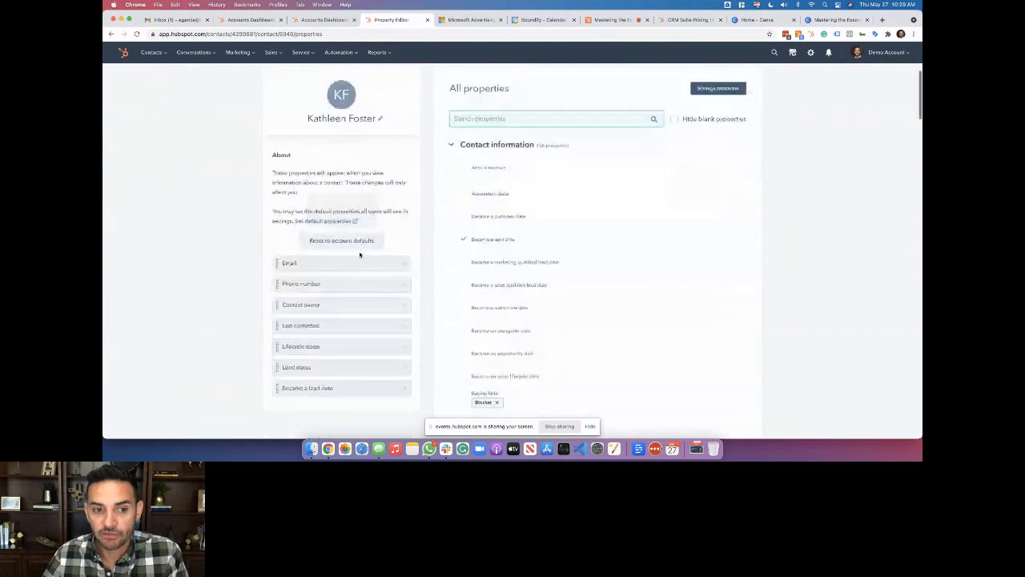
{"action": "left_click", "coordinate": [319, 223]}
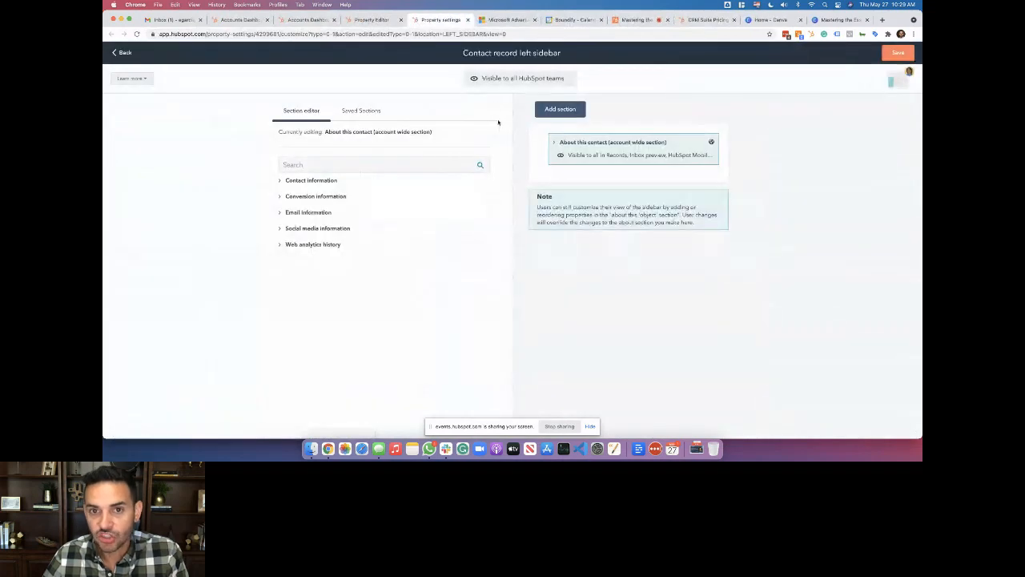
{"action": "left_click", "coordinate": [125, 53]}
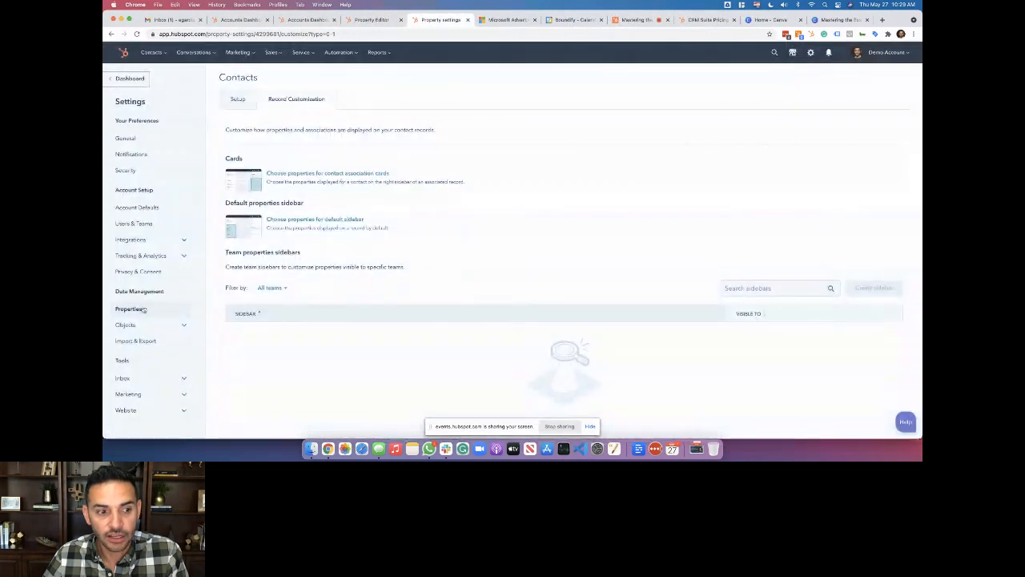
Go from property settings to the contacts settings and open Manage contact properties
{"action": "left_click", "coordinate": [138, 309]}
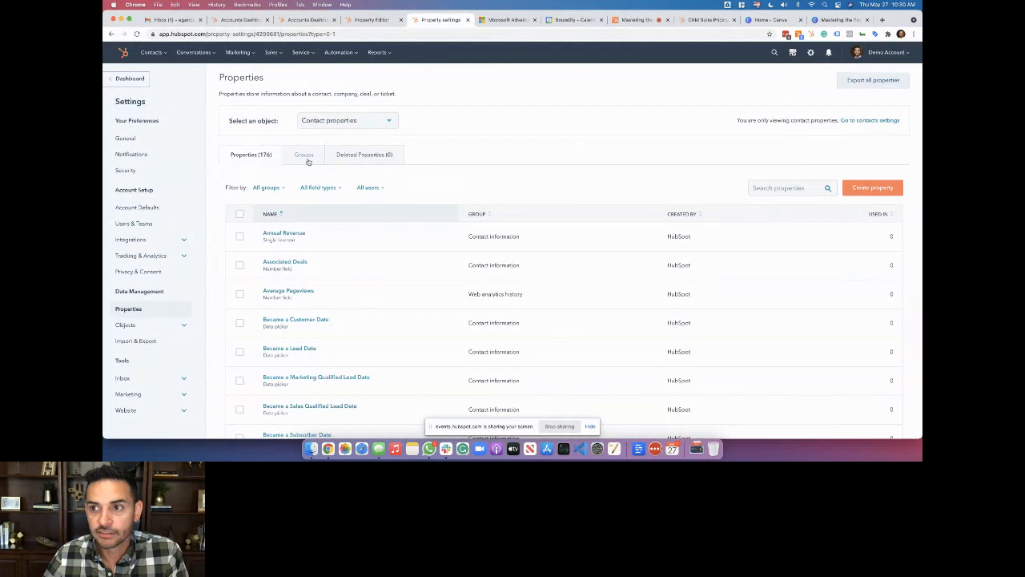
{"action": "left_click", "coordinate": [872, 121]}
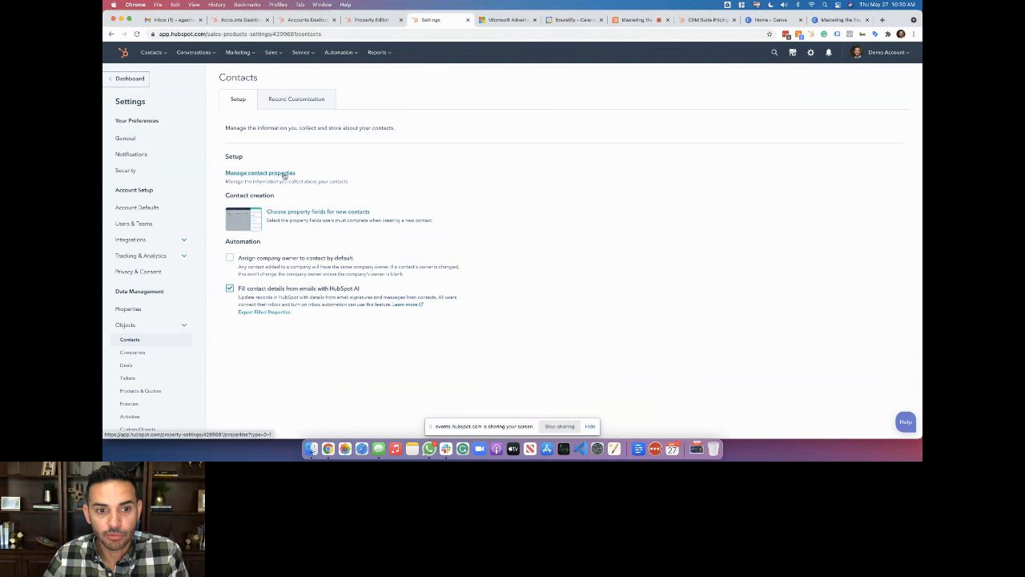
{"action": "left_click", "coordinate": [284, 175]}
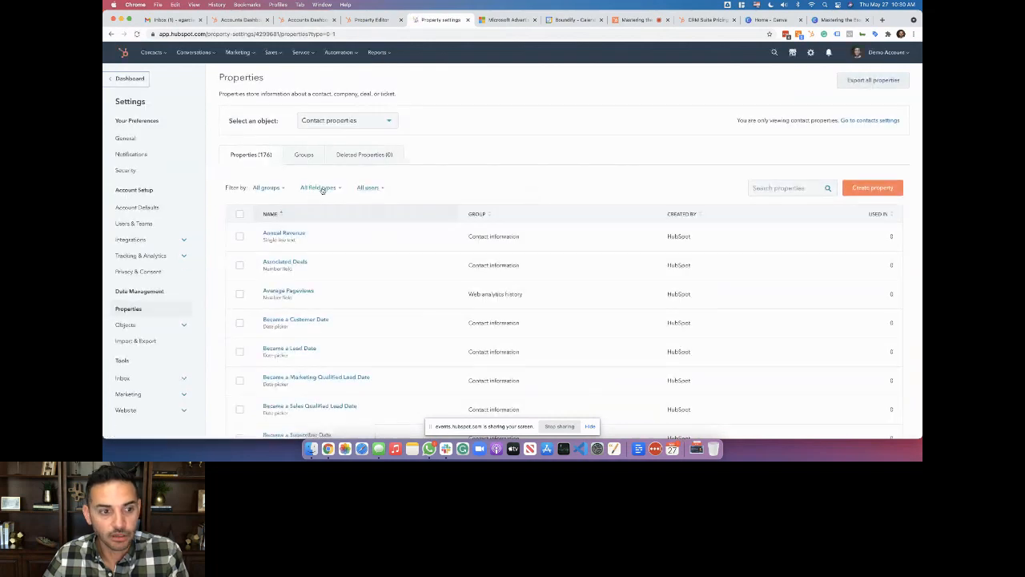
Return to contacts settings, open Record Customization and preview the default sidebar's properties
{"action": "left_click", "coordinate": [869, 119]}
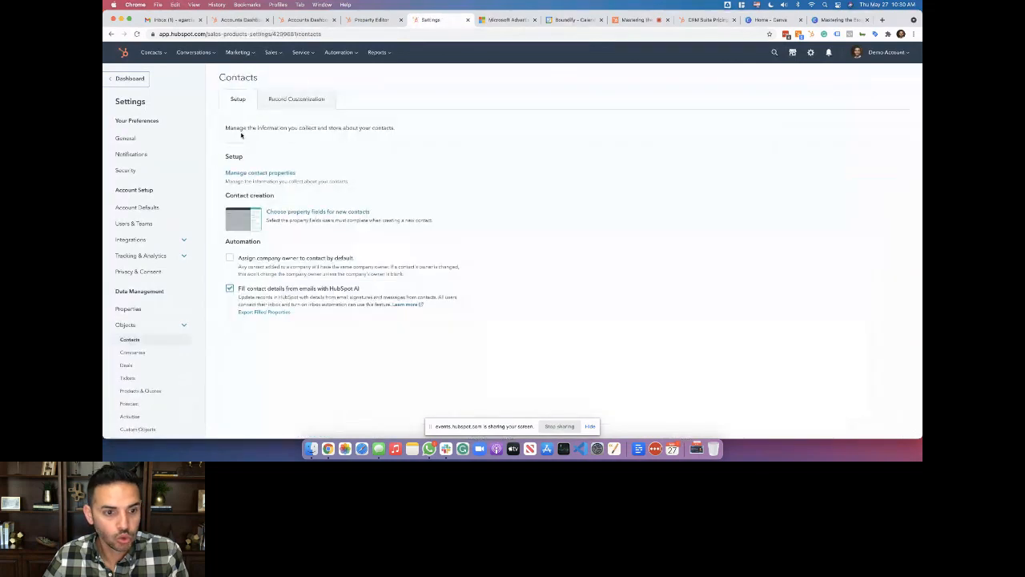
{"action": "left_click", "coordinate": [298, 107]}
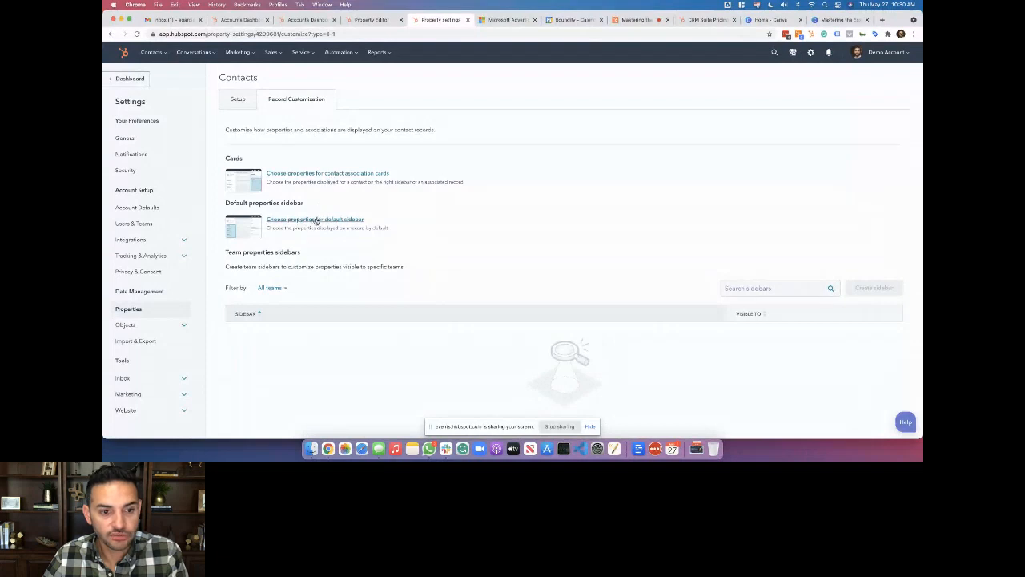
{"action": "left_click", "coordinate": [317, 222]}
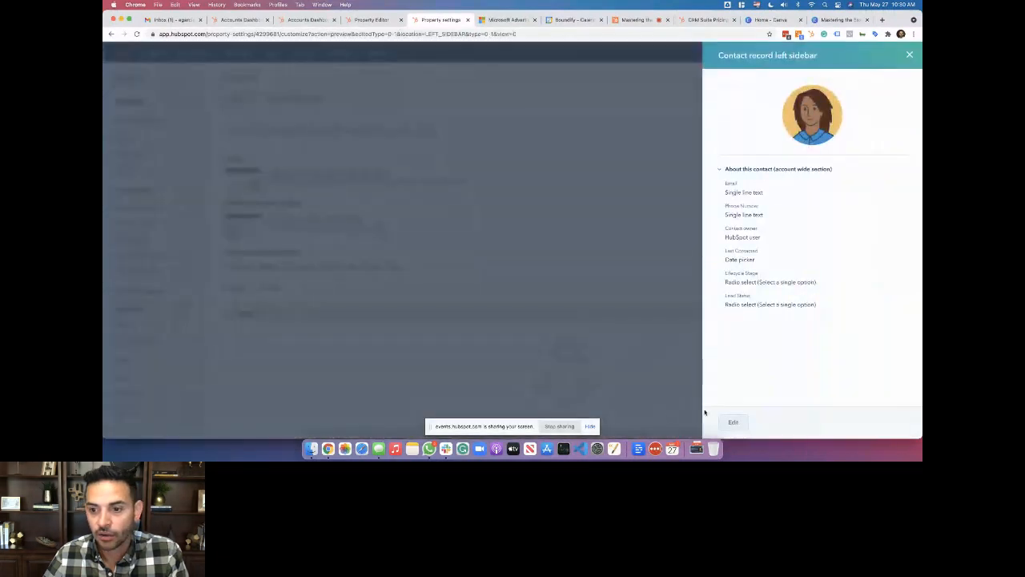
{"action": "left_click", "coordinate": [733, 422]}
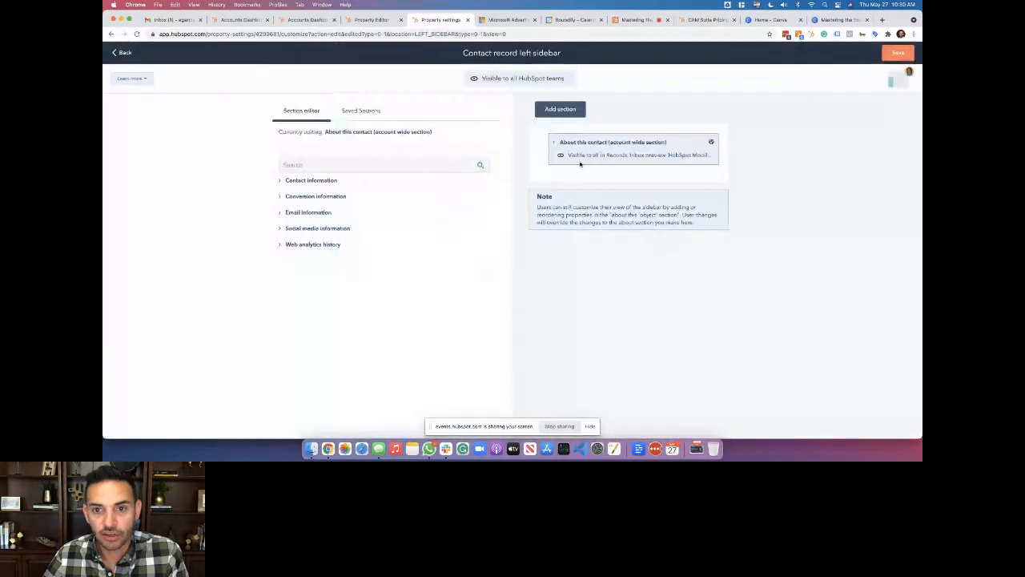
{"action": "left_click", "coordinate": [629, 143]}
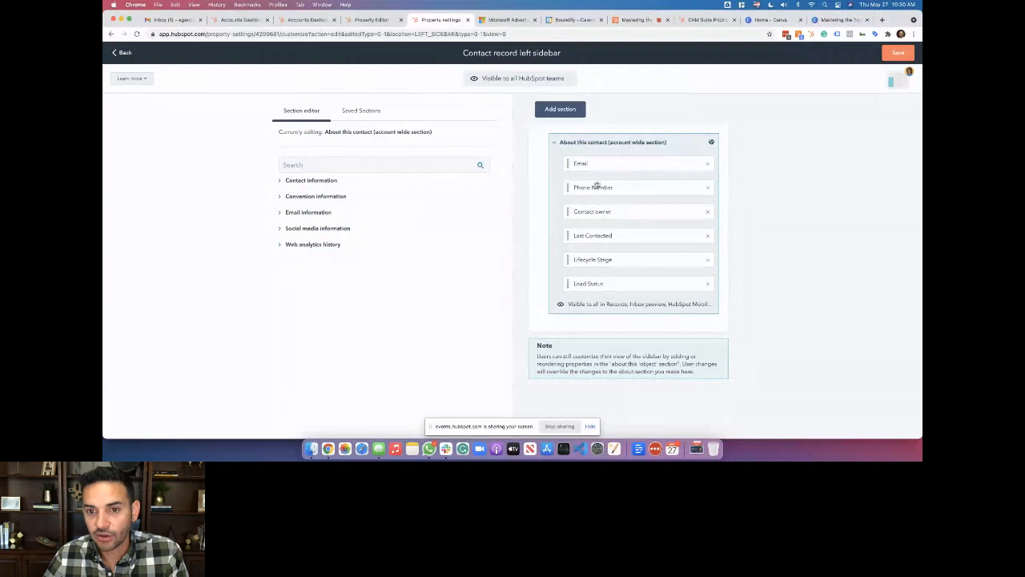
{"action": "left_click", "coordinate": [349, 164]}
{"action": "type", "text": "Un"}
{"action": "type", "text": "c"}
{"action": "type", "text": "ome"}
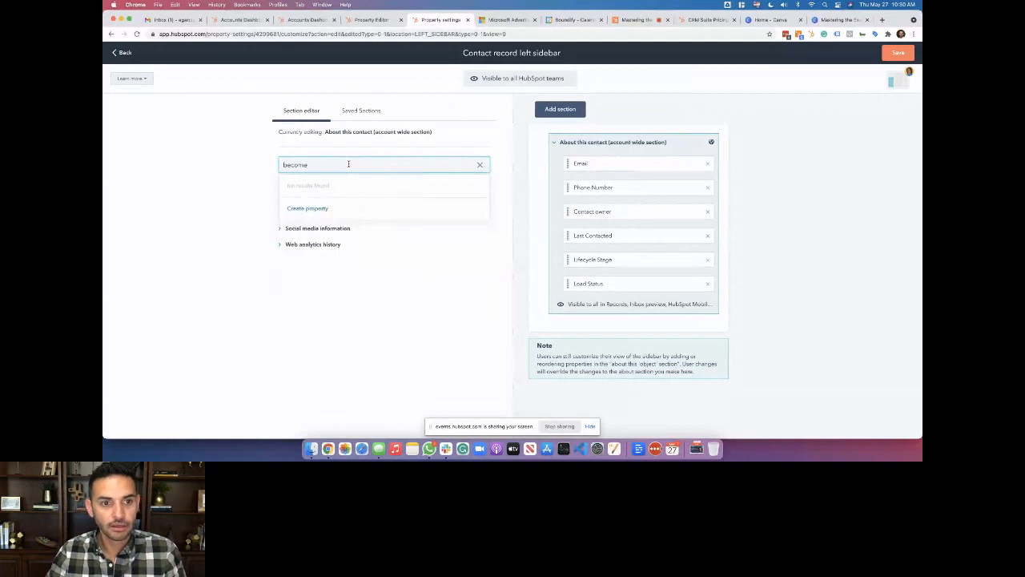
{"action": "key", "text": "BackSpace"}
{"action": "key", "text": "BackSpace"}
{"action": "key", "text": "BackSpace"}
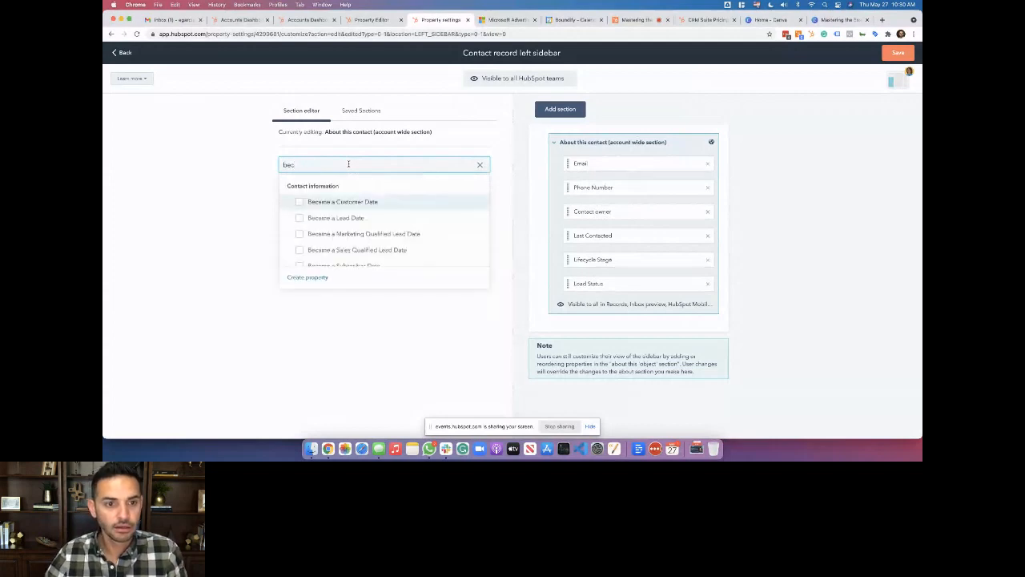
{"action": "left_click", "coordinate": [320, 223]}
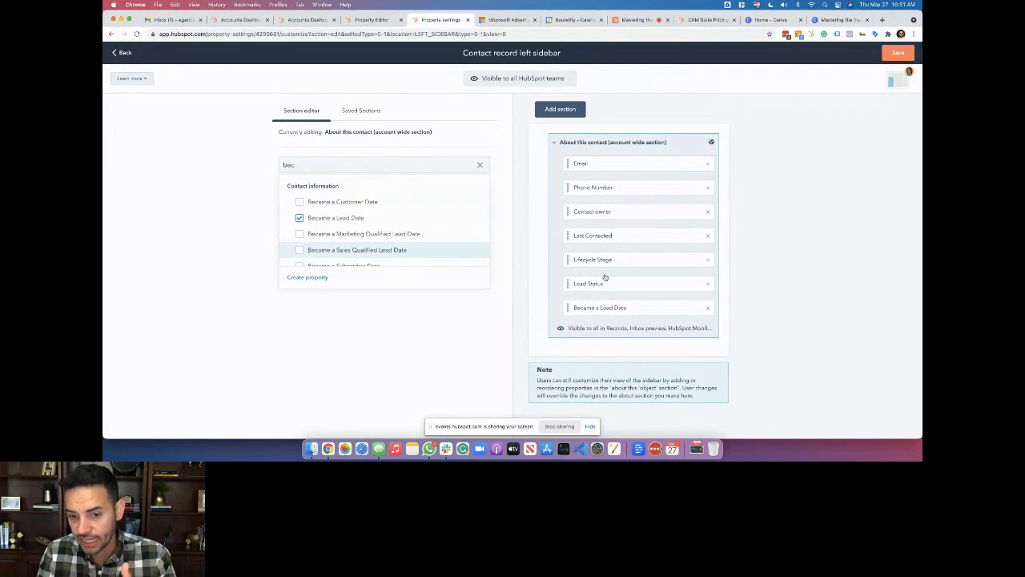
{"action": "left_click", "coordinate": [120, 53]}
{"action": "left_click", "coordinate": [462, 146]}
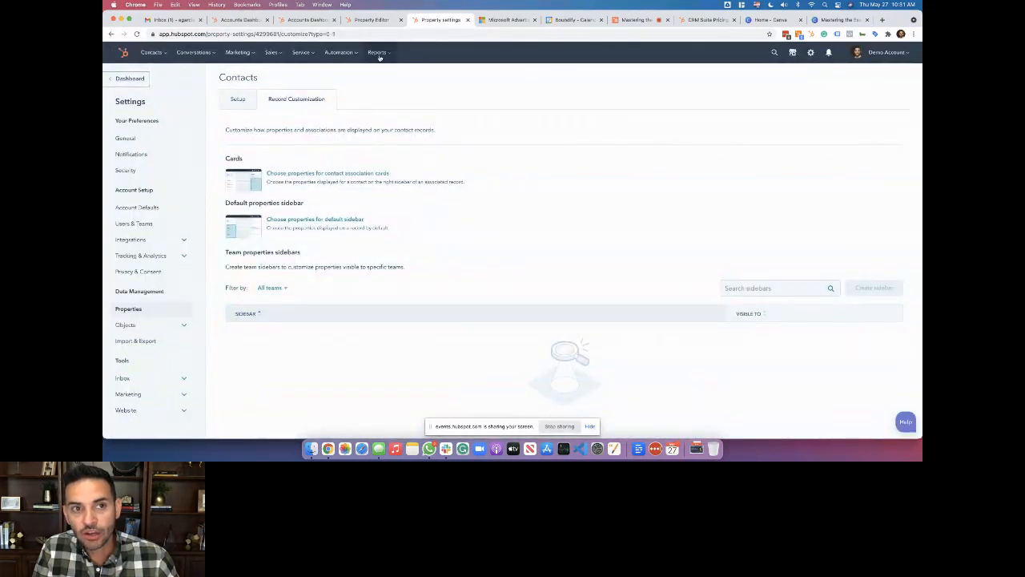
Switch between the property editor and All properties pages, then go back to the contact
{"action": "left_click", "coordinate": [391, 19]}
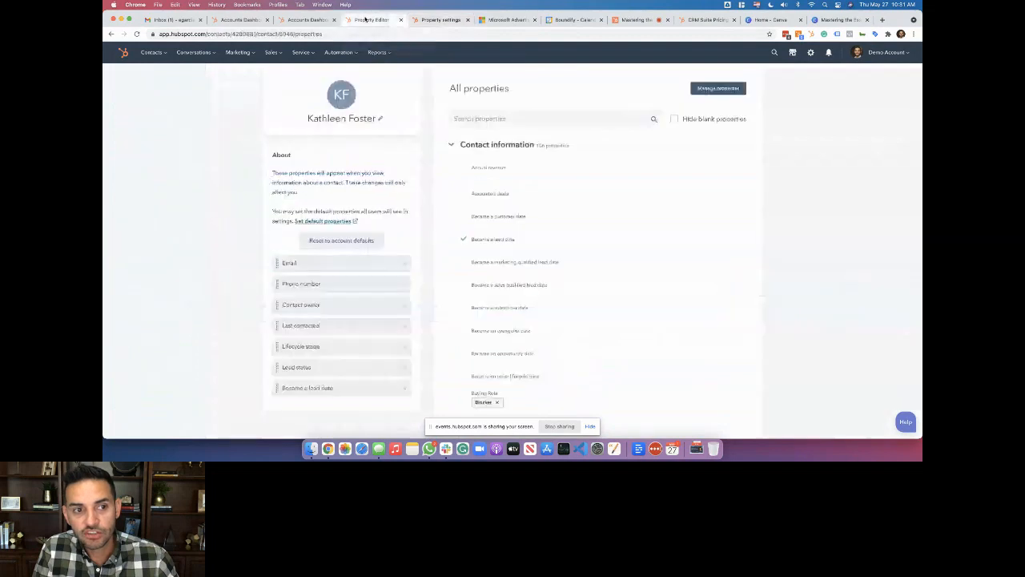
{"action": "left_click", "coordinate": [427, 19]}
{"action": "left_click", "coordinate": [362, 20]}
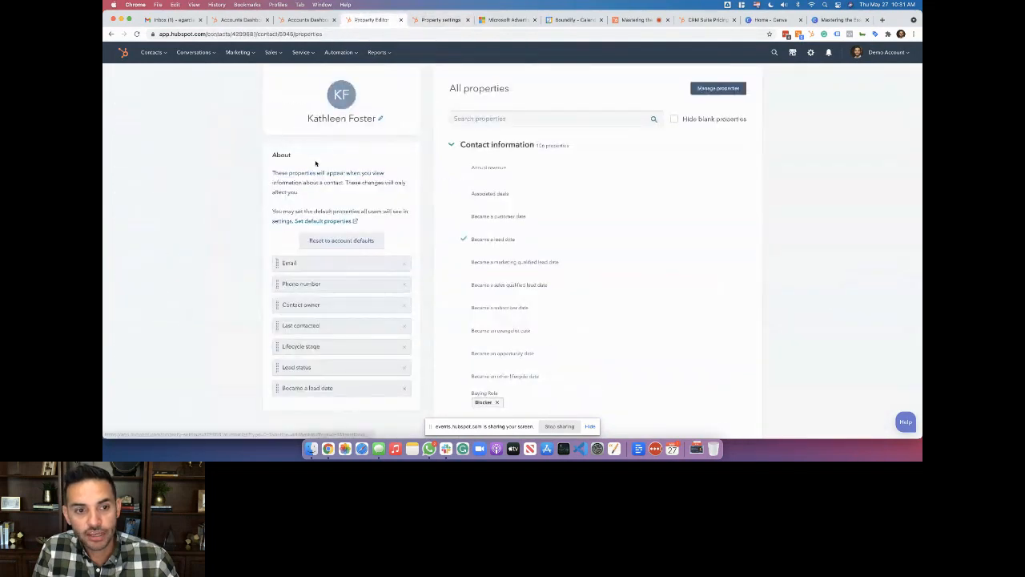
{"action": "scroll", "coordinate": [286, 108], "scroll_direction": "up", "scroll_amount": 2}
{"action": "left_click", "coordinate": [274, 85]}
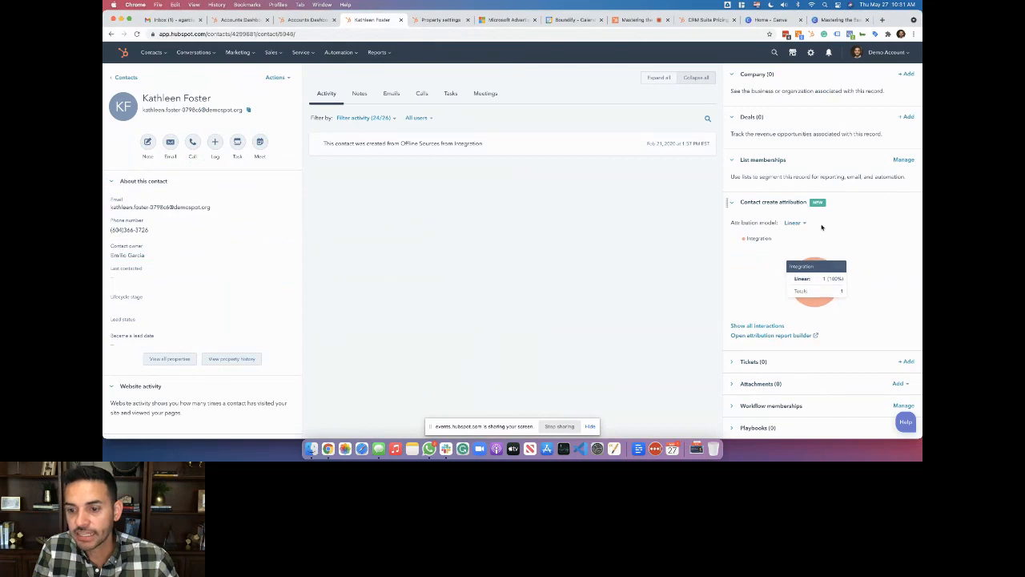
Open the contact association card editor in Record Customization and close it without changes
{"action": "left_click", "coordinate": [432, 23]}
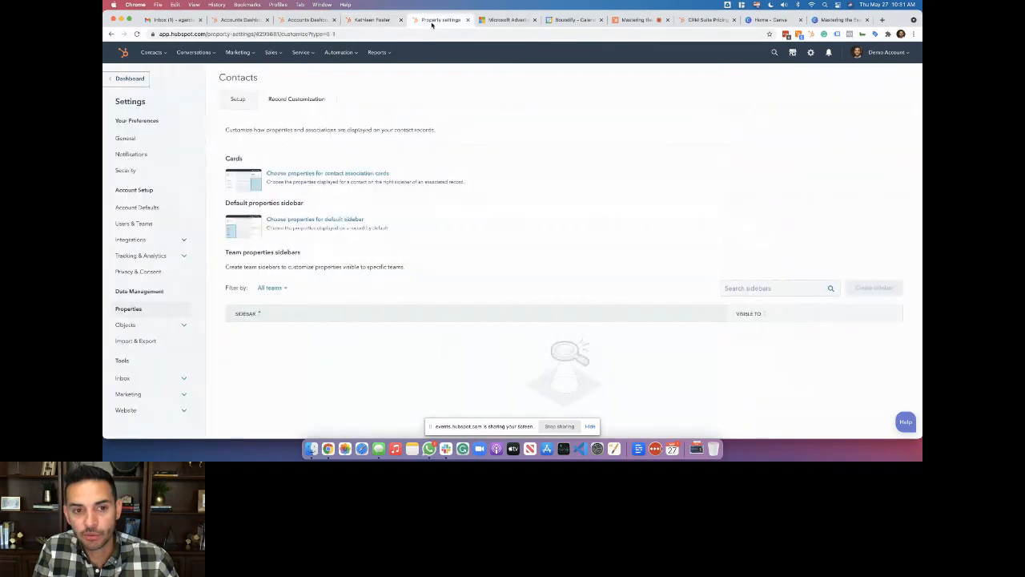
{"action": "left_click", "coordinate": [331, 174]}
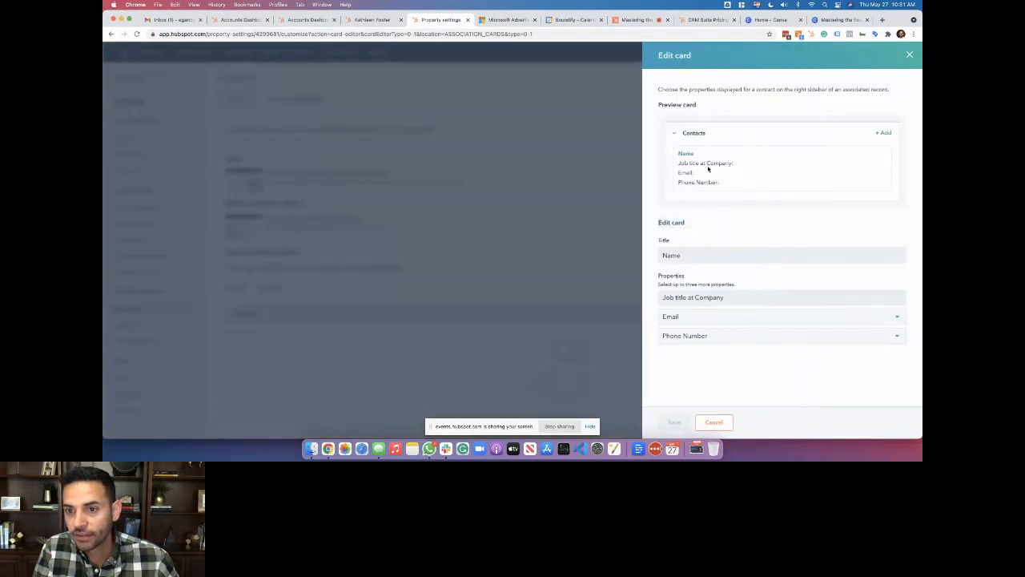
{"action": "left_click", "coordinate": [911, 54]}
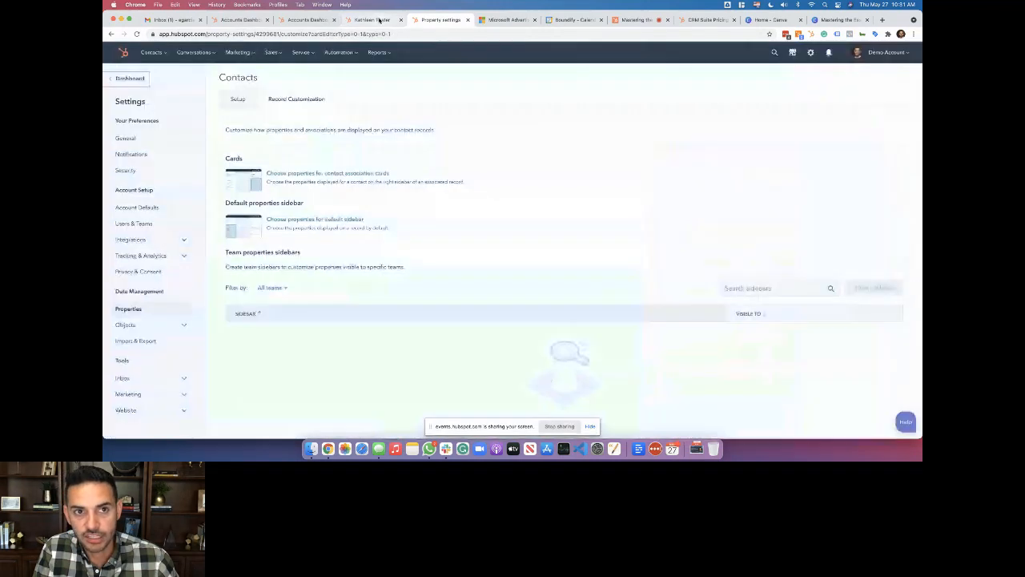
Return to the contact record, glance at the accounts list, then go back to all contacts
{"action": "left_click", "coordinate": [379, 19]}
{"action": "left_click", "coordinate": [295, 24]}
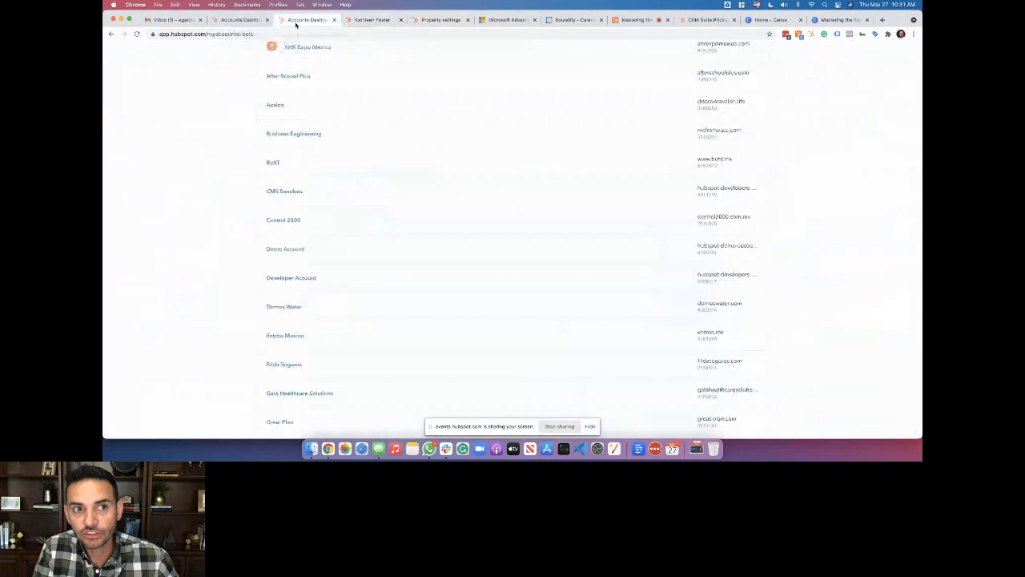
{"action": "left_click", "coordinate": [368, 20]}
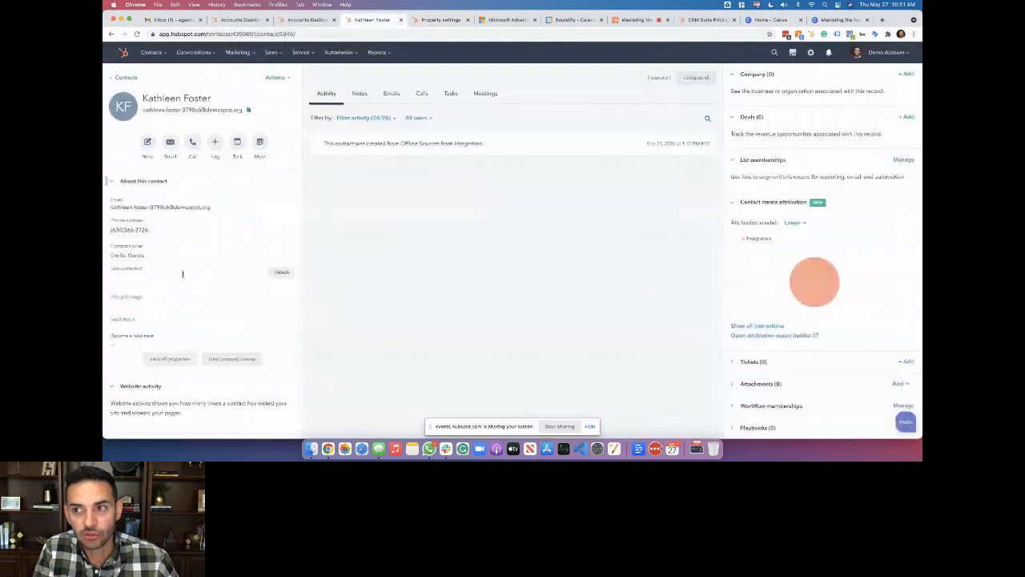
{"action": "left_click", "coordinate": [125, 77]}
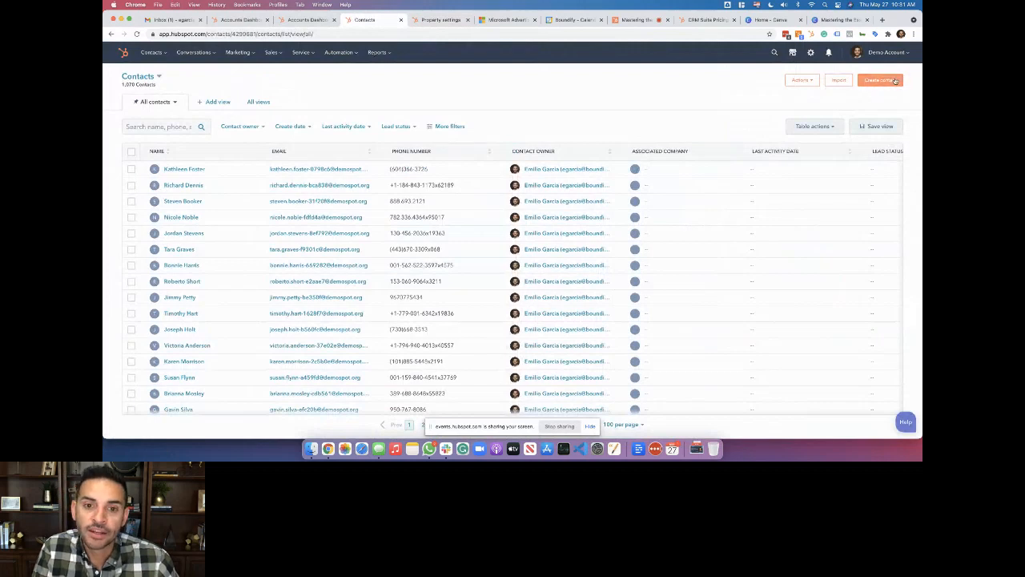
Start a new contact and fill its details from the browser's autofill suggestion
{"action": "left_click", "coordinate": [895, 81]}
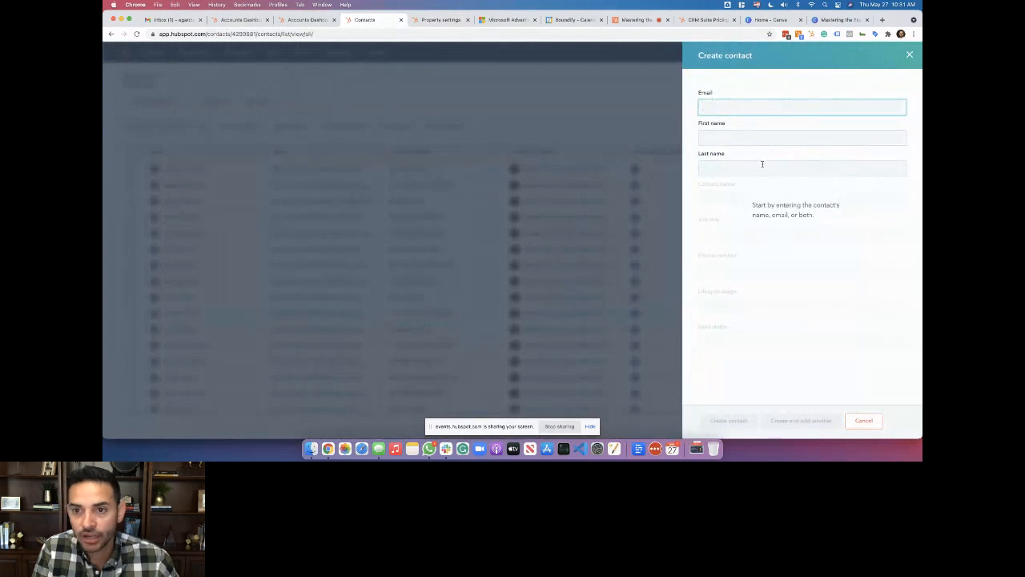
{"action": "type", "text": "e"}
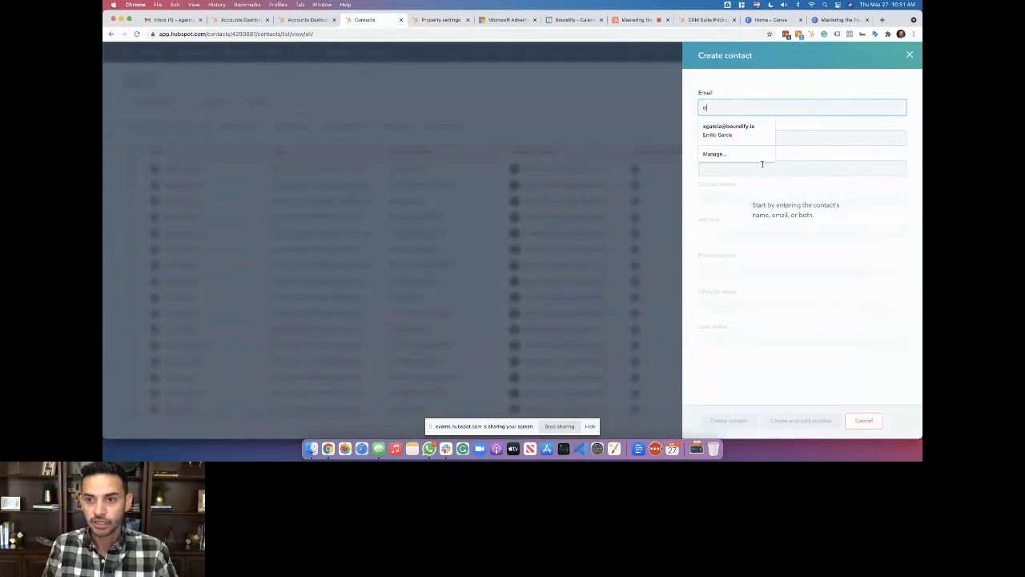
{"action": "key", "text": "Down"}
{"action": "key", "text": "Return"}
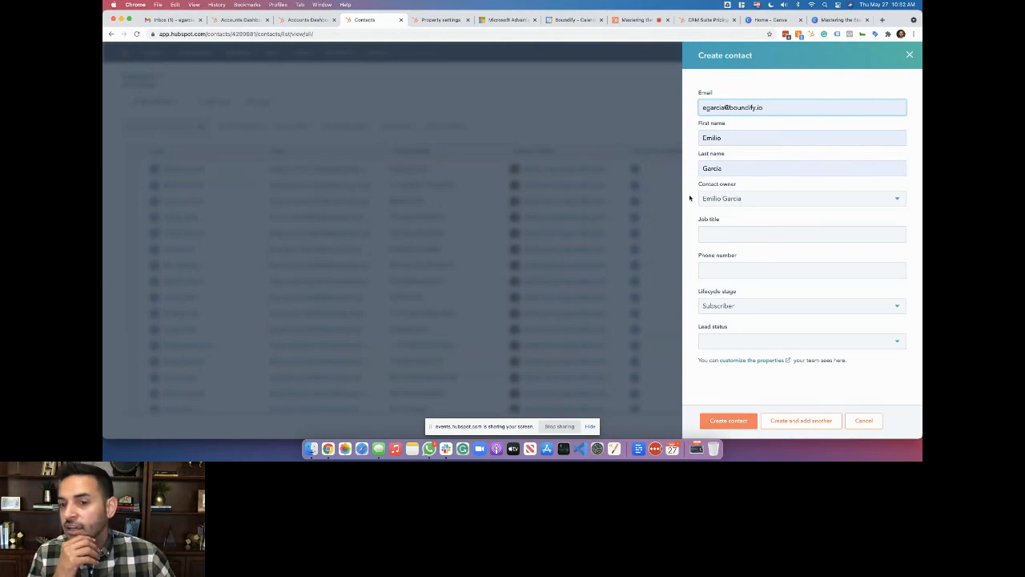
{"action": "left_click", "coordinate": [715, 238]}
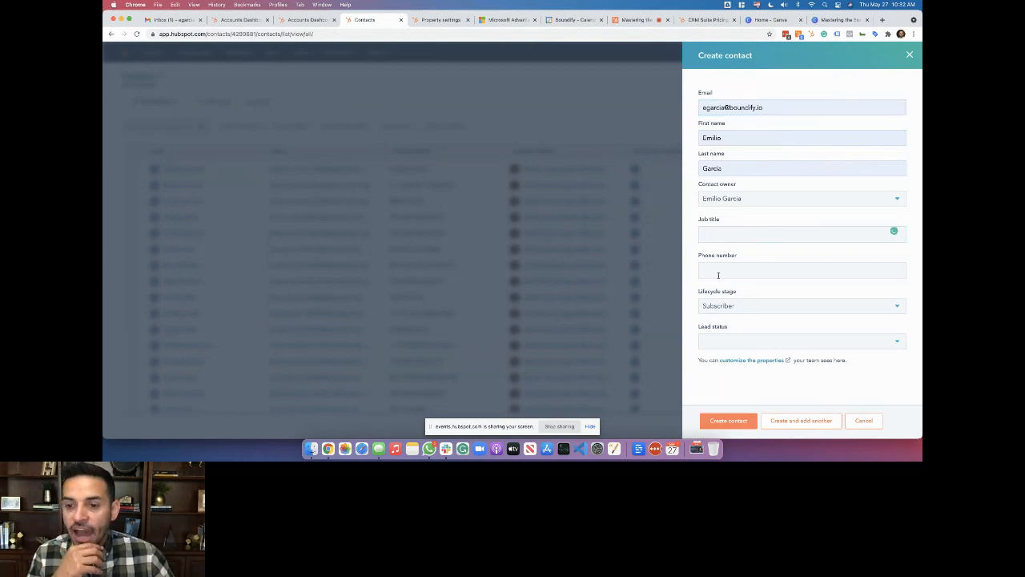
Set lifecycle stage to Lead and lead status to In progress, then open property customization settings
{"action": "left_click", "coordinate": [744, 305]}
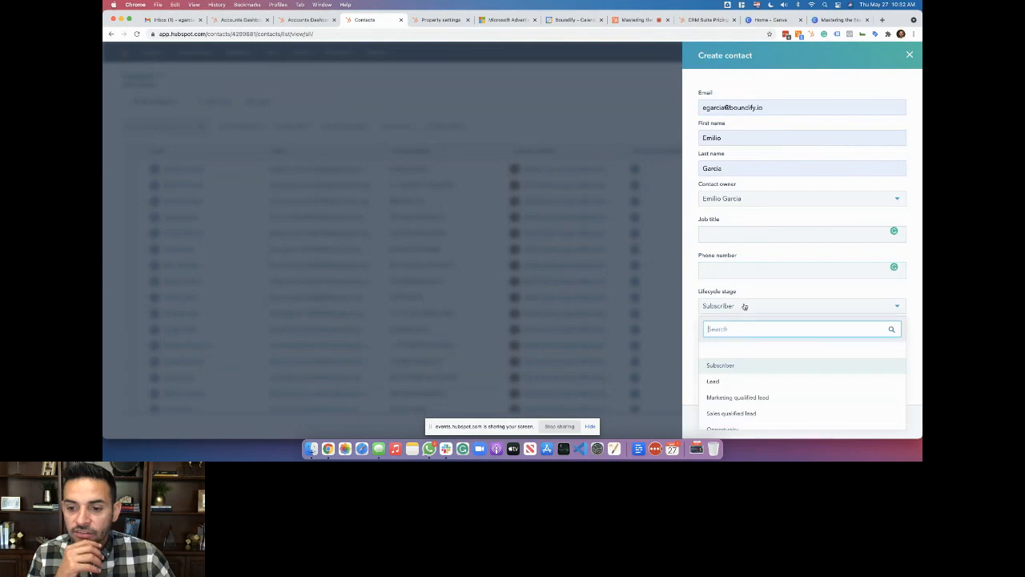
{"action": "left_click", "coordinate": [751, 379]}
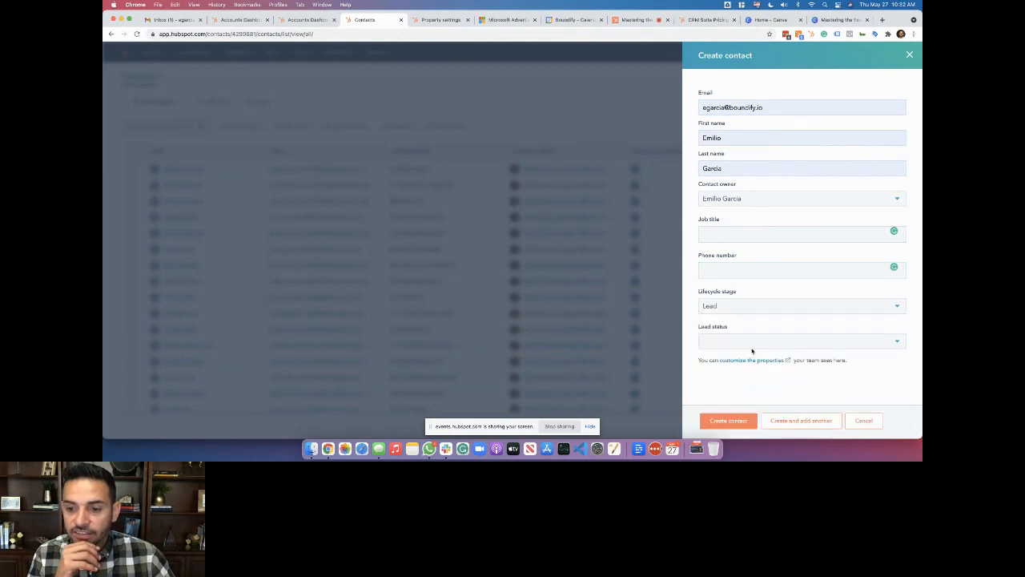
{"action": "left_click", "coordinate": [761, 308]}
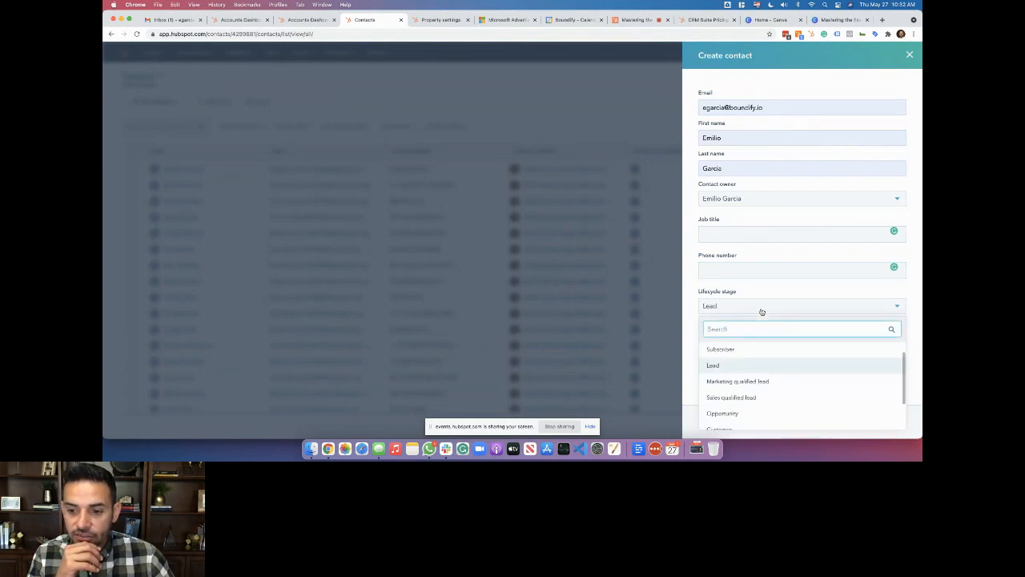
{"action": "left_click", "coordinate": [761, 308]}
{"action": "left_click", "coordinate": [759, 342]}
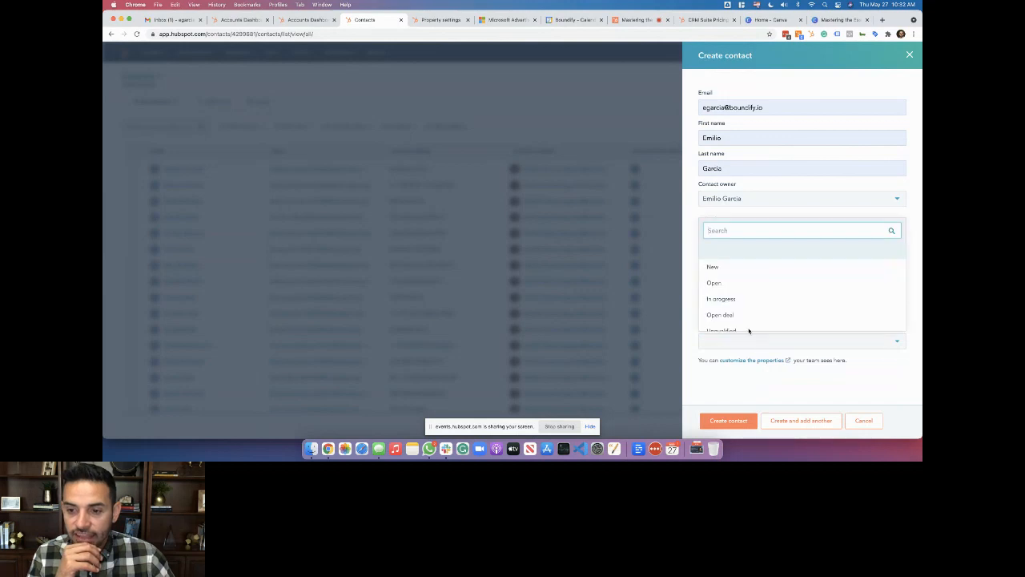
{"action": "left_click", "coordinate": [728, 298]}
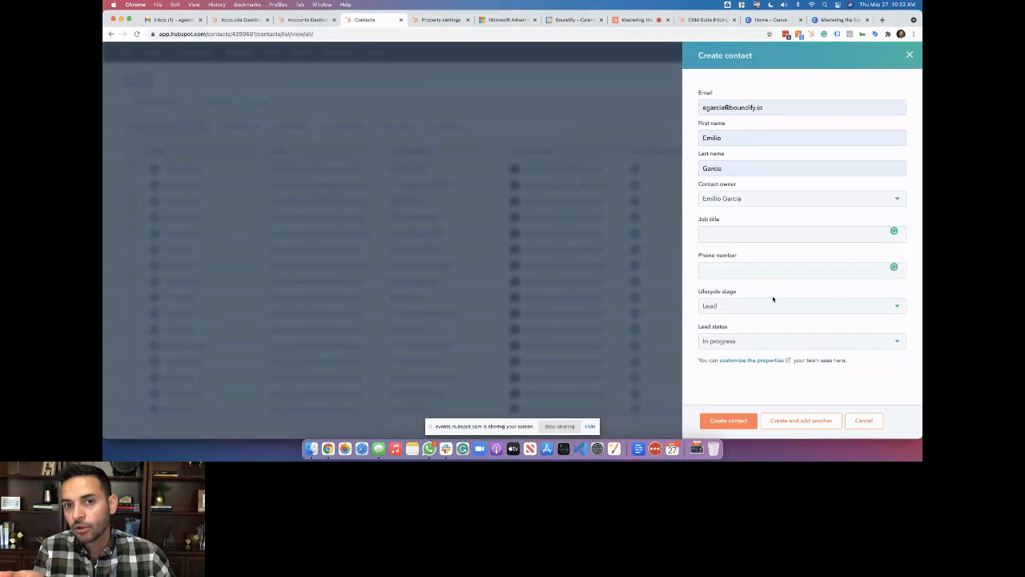
{"action": "left_click", "coordinate": [756, 361]}
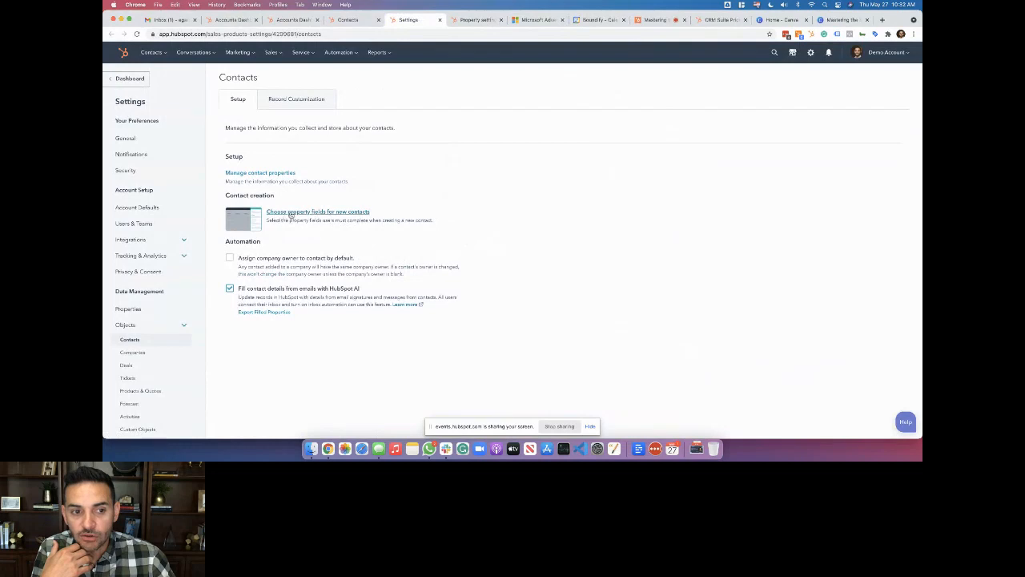
Starting from default properties, add Close date as a required new-contact field and save
{"action": "left_click", "coordinate": [321, 212]}
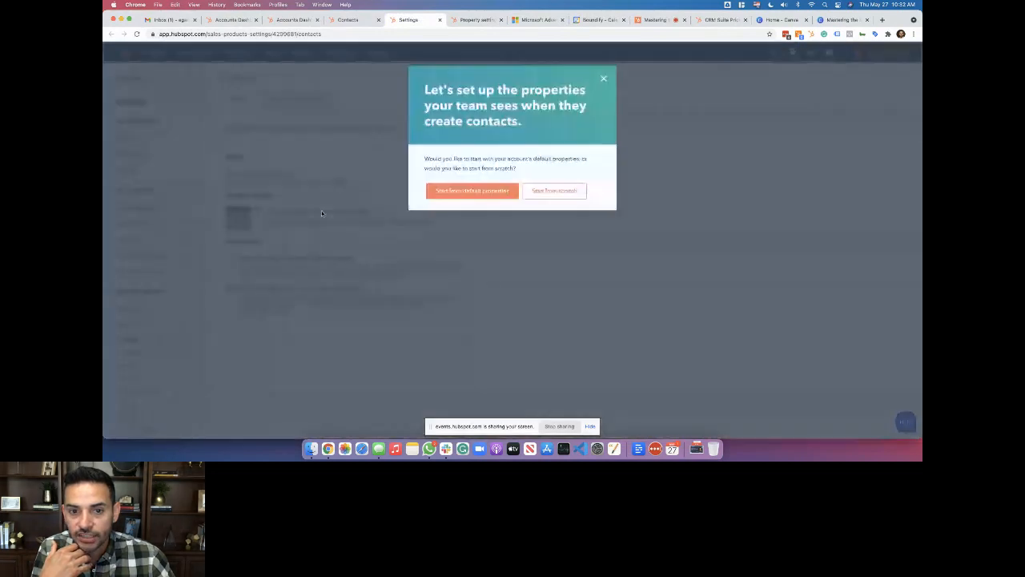
{"action": "left_click", "coordinate": [484, 197]}
{"action": "scroll", "coordinate": [585, 200], "scroll_direction": "down", "scroll_amount": 2}
{"action": "scroll", "coordinate": [584, 201], "scroll_direction": "up", "scroll_amount": 2}
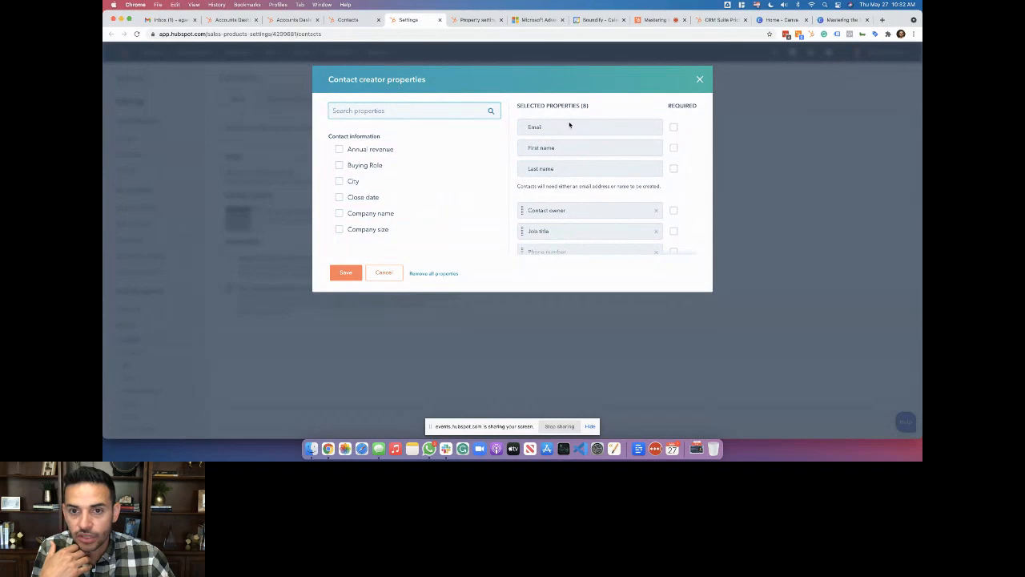
{"action": "scroll", "coordinate": [637, 217], "scroll_direction": "down", "scroll_amount": 3}
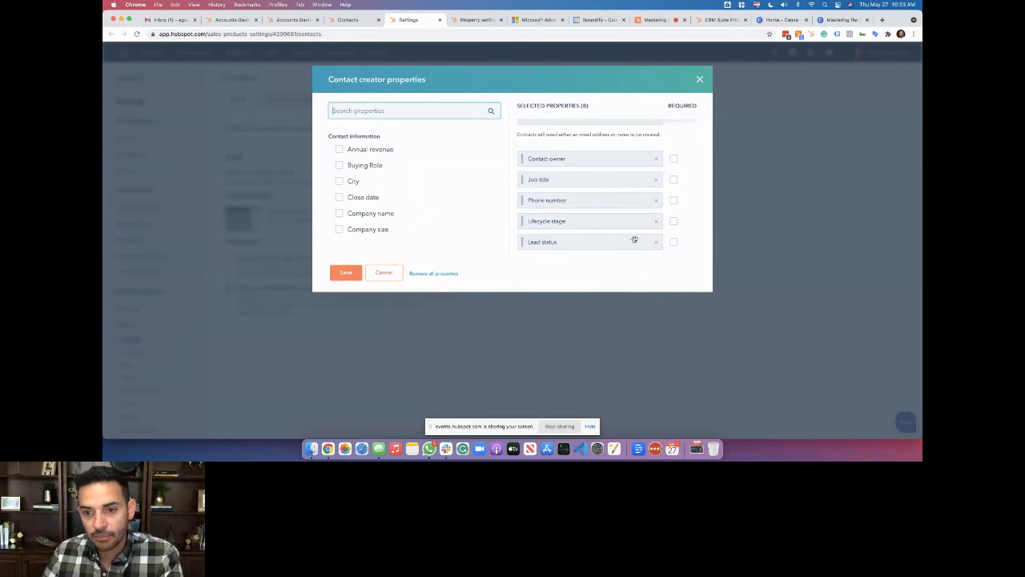
{"action": "left_click", "coordinate": [364, 198]}
{"action": "left_click", "coordinate": [673, 242]}
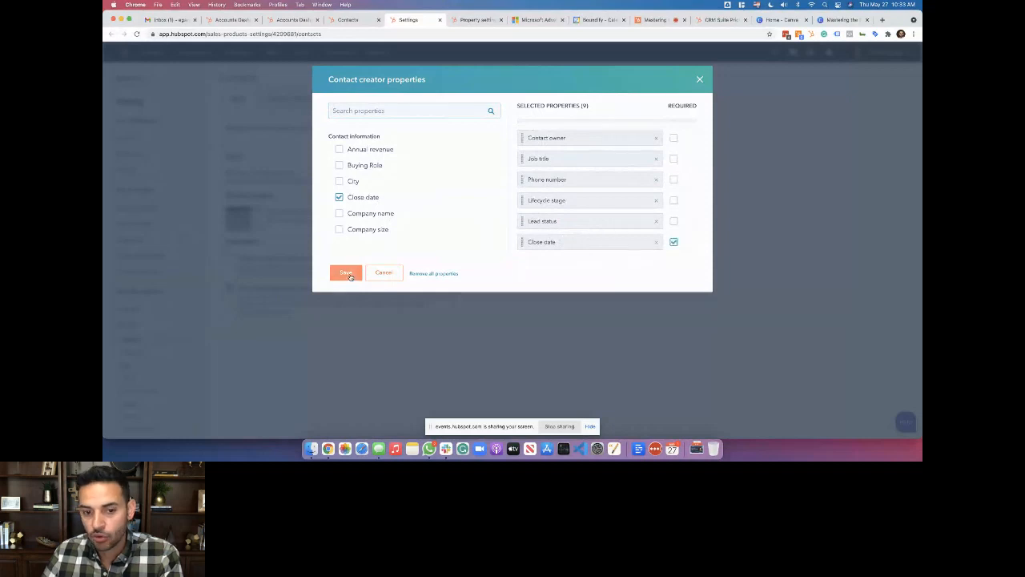
{"action": "left_click", "coordinate": [397, 275]}
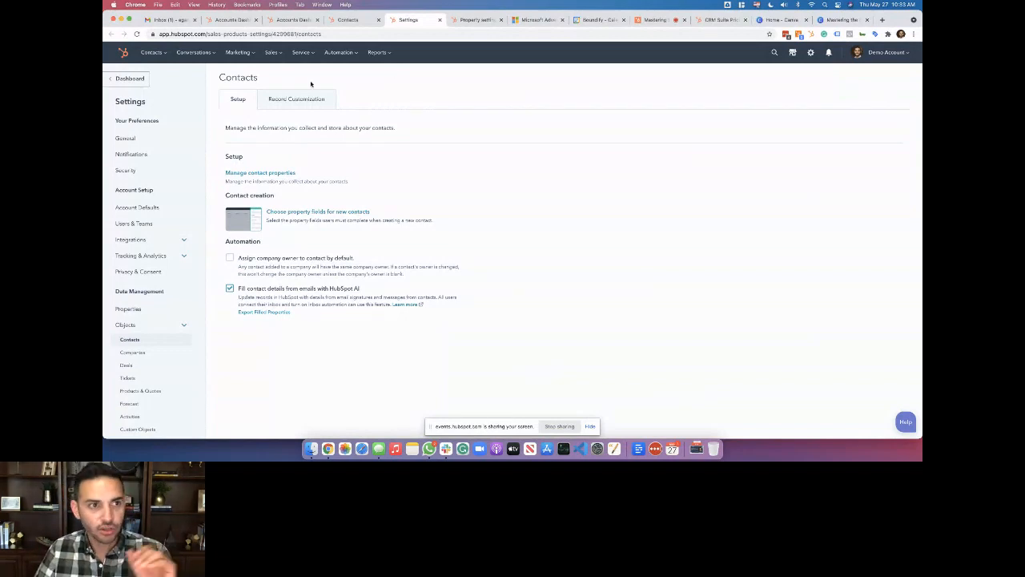
View the contact Record Customization tab, then switch to the 'Mastering' live event session tab
{"action": "mouse_move", "coordinate": [164, 58]}
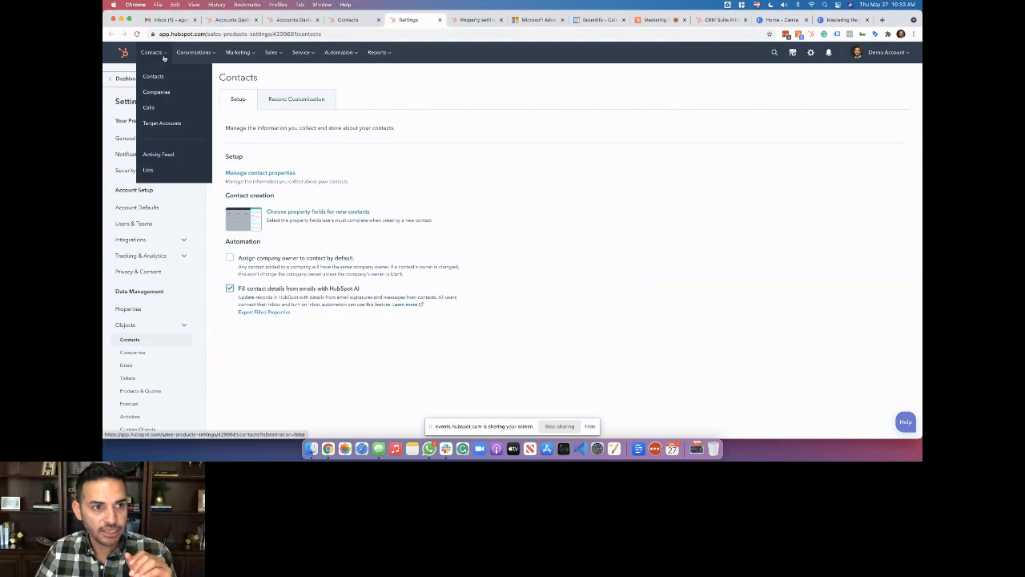
{"action": "left_click", "coordinate": [318, 96]}
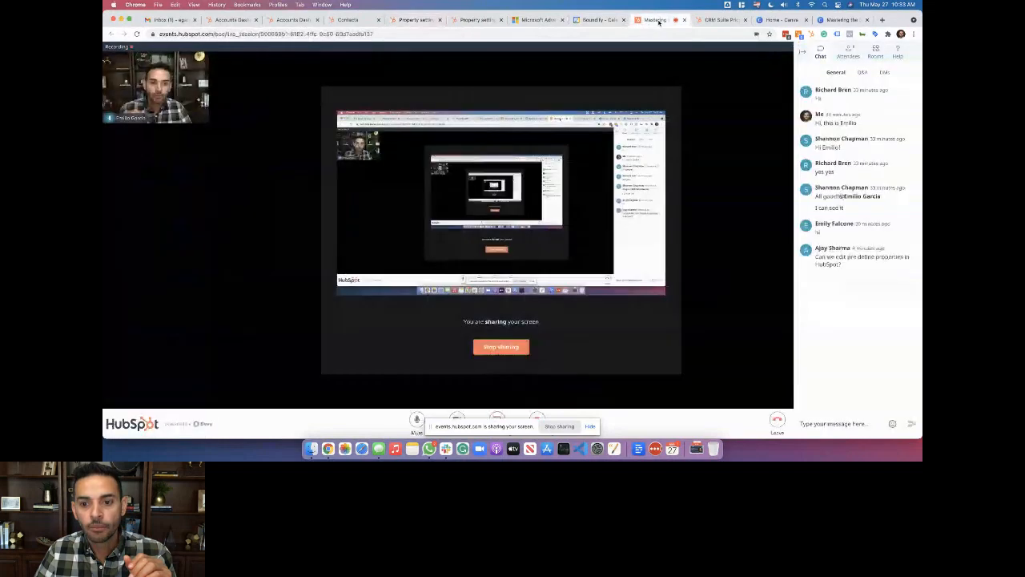
{"action": "left_click", "coordinate": [657, 21]}
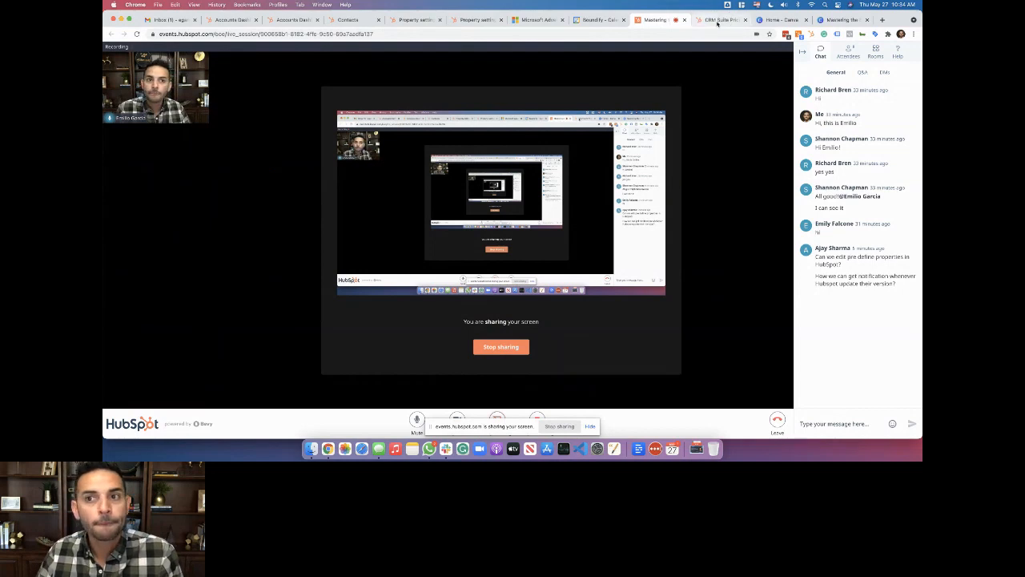
Bring up the 'Mastering the Essentials of HubSpot CRM' deck in Canva at page 7, Sales Process
{"action": "left_click", "coordinate": [774, 20]}
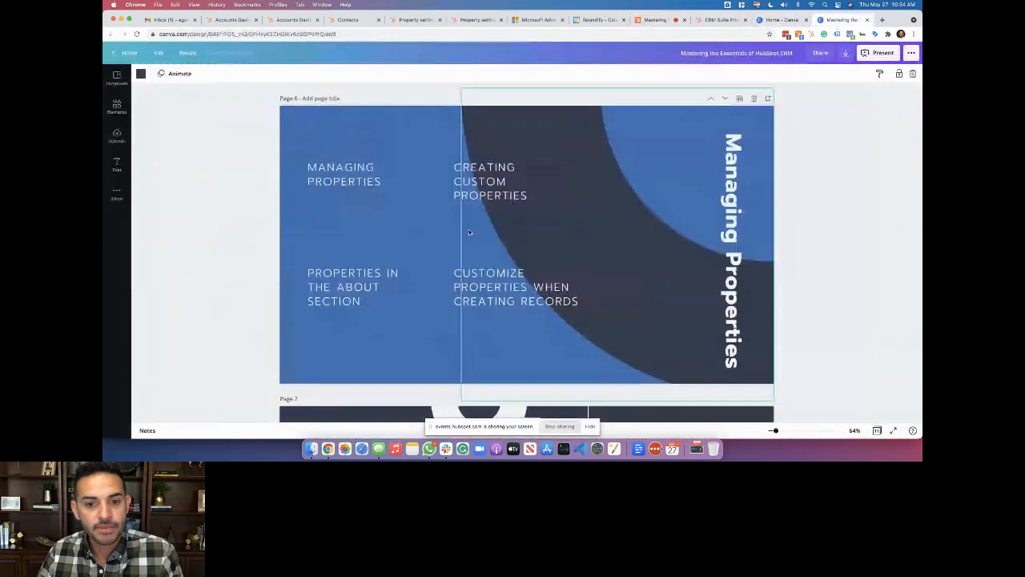
{"action": "left_click", "coordinate": [841, 20]}
{"action": "scroll", "coordinate": [461, 255], "scroll_direction": "down", "scroll_amount": 5}
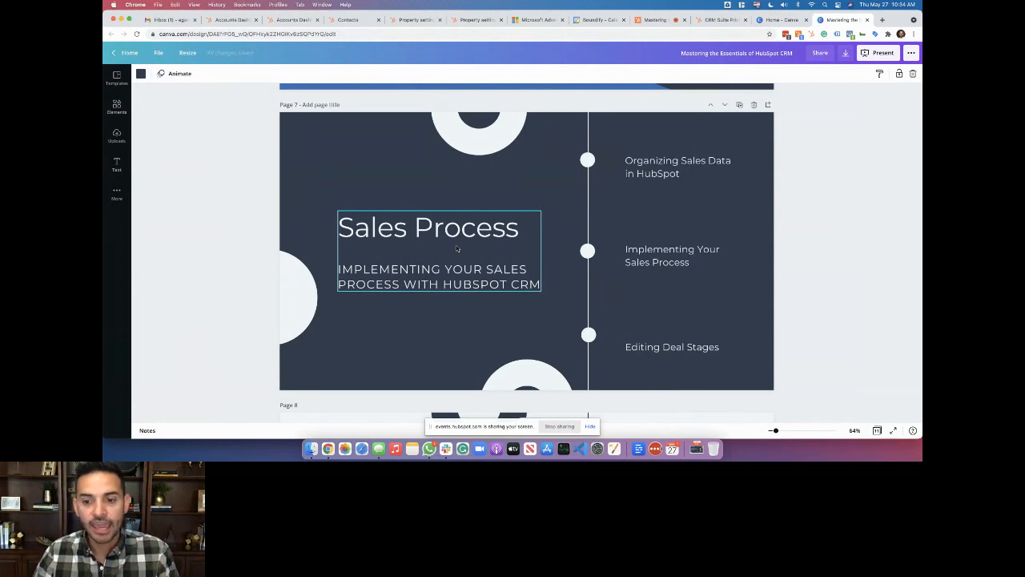
{"action": "left_click", "coordinate": [296, 19]}
Close the unsaved Create contact panel on the Contacts tab and open the Import page
{"action": "left_click", "coordinate": [348, 19]}
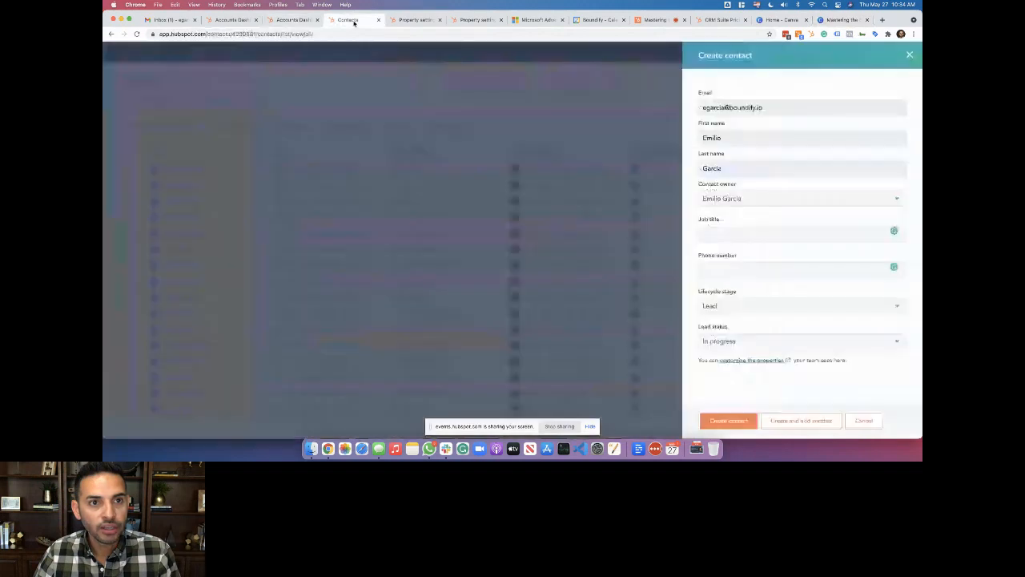
{"action": "left_click", "coordinate": [909, 55]}
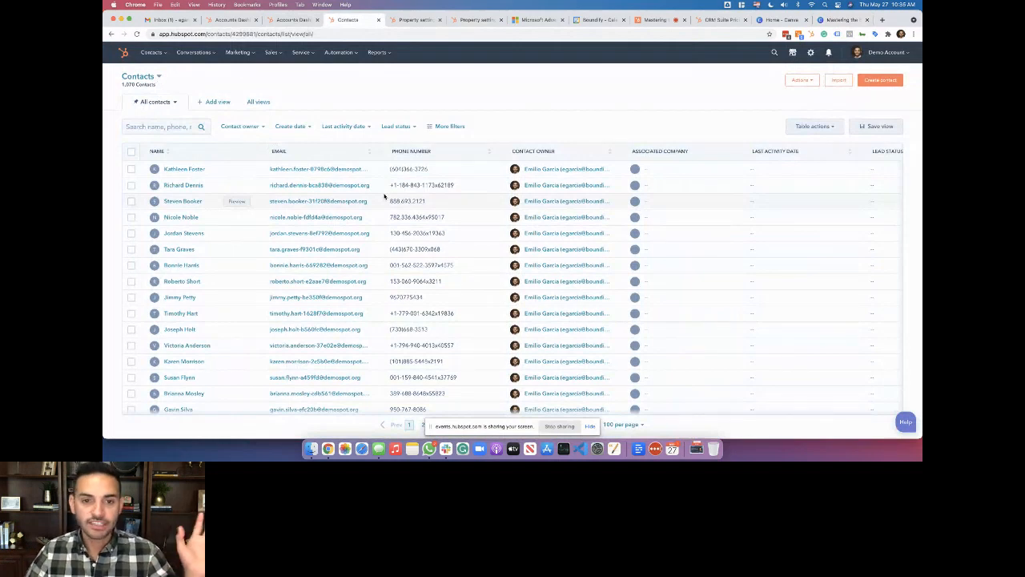
{"action": "left_click", "coordinate": [838, 81]}
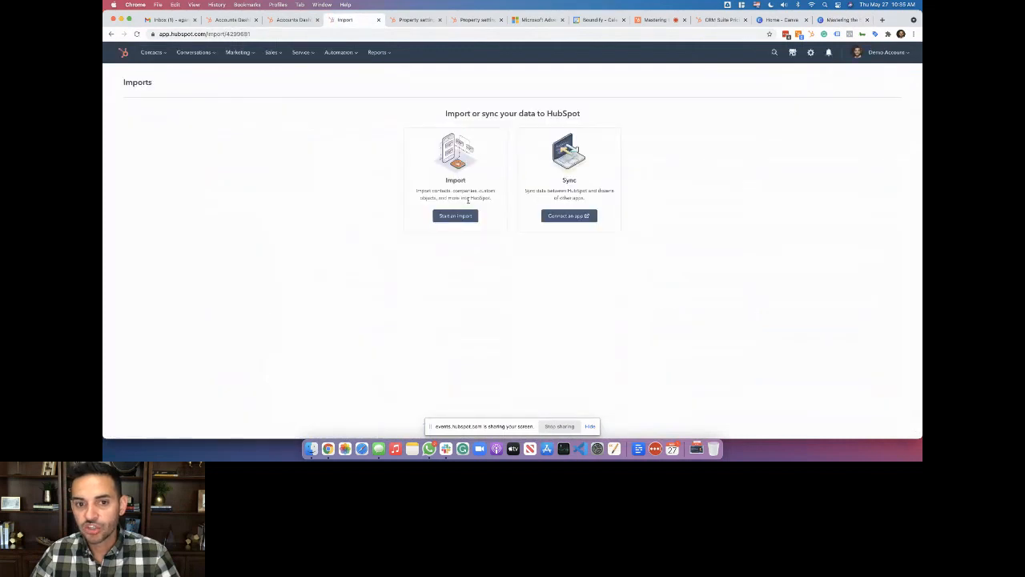
Start a new import from a computer file, choosing one file and one object
{"action": "left_click", "coordinate": [456, 216]}
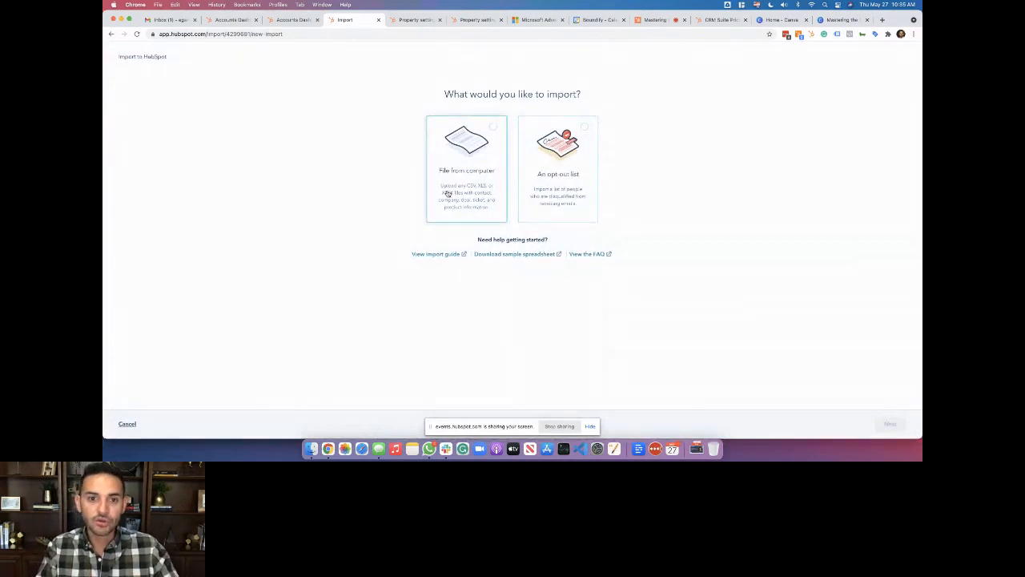
{"action": "left_click", "coordinate": [437, 192]}
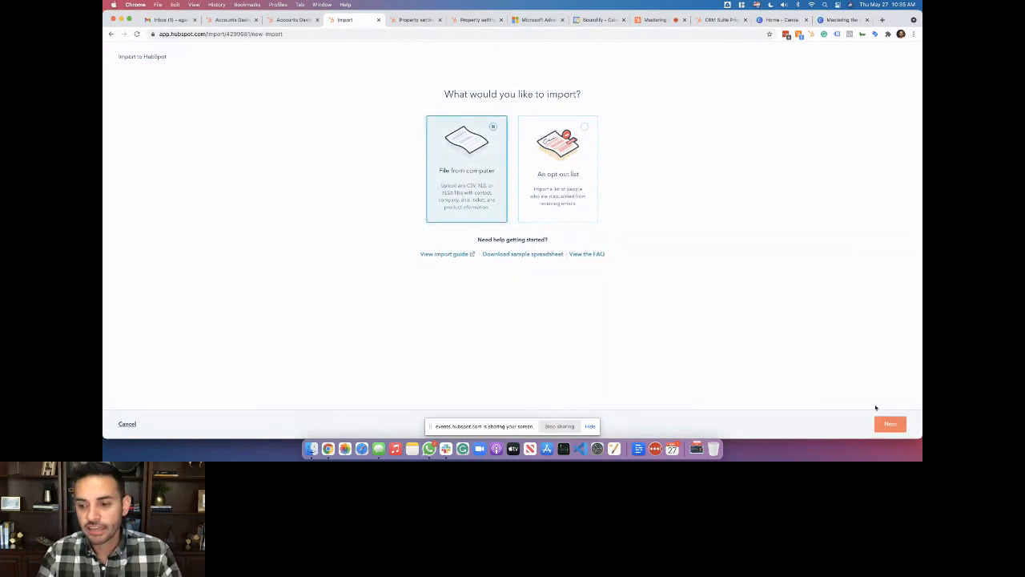
{"action": "left_click", "coordinate": [889, 423]}
{"action": "left_click", "coordinate": [477, 227]}
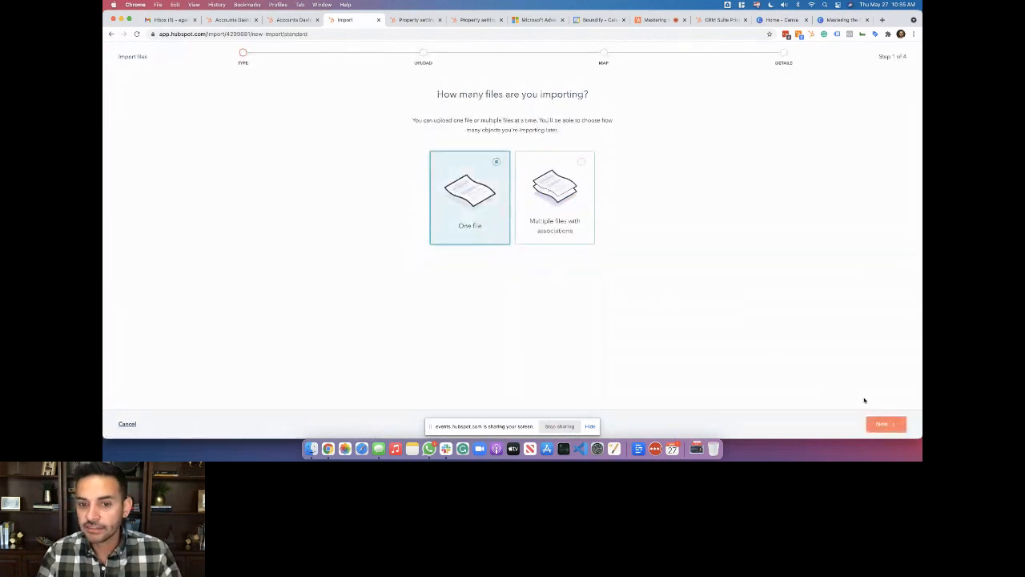
{"action": "left_click", "coordinate": [885, 424]}
{"action": "left_click", "coordinate": [473, 230]}
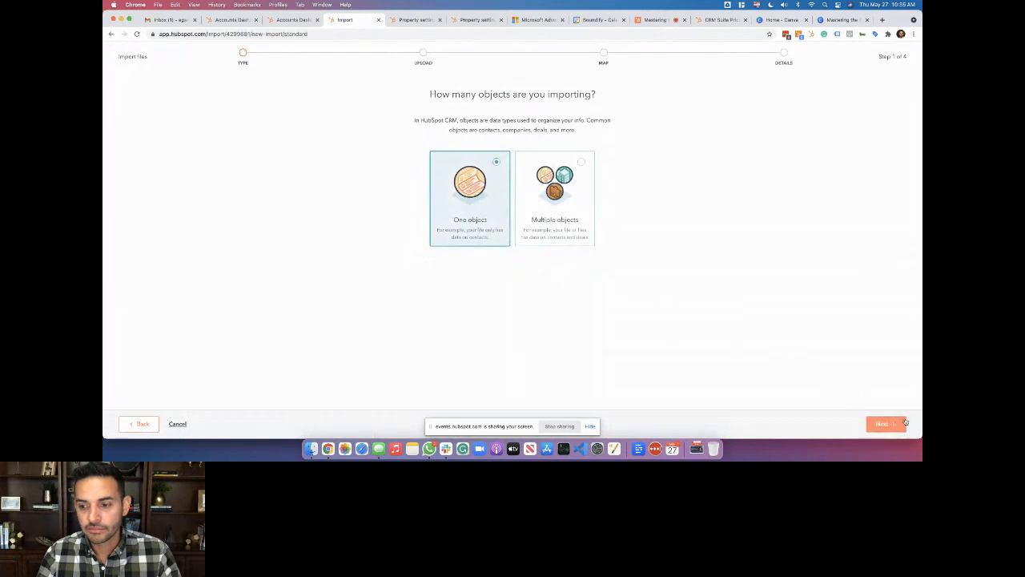
{"action": "left_click", "coordinate": [905, 423]}
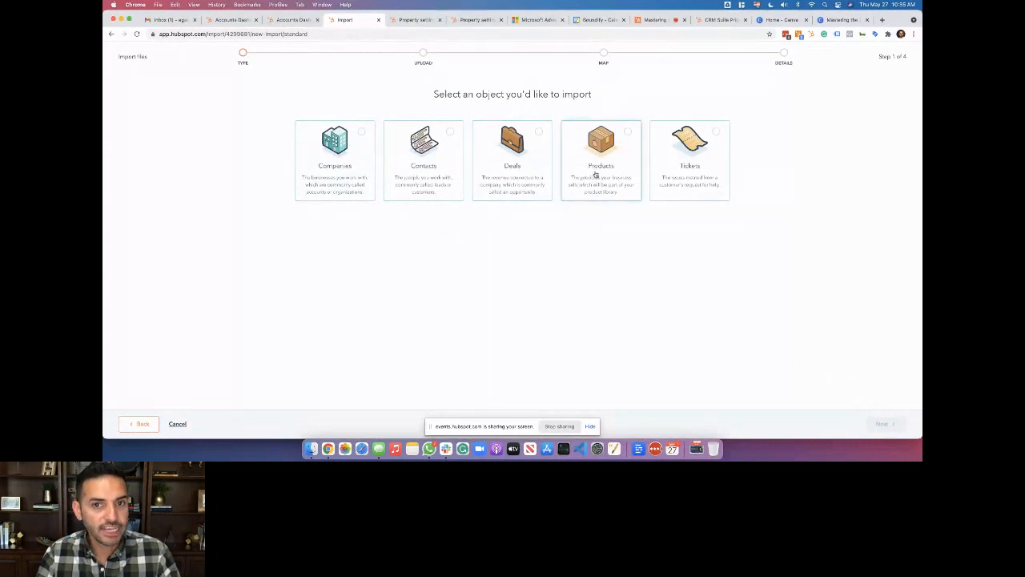
Pick Companies as the object, then cancel at the upload stage to return to Imports
{"action": "left_click", "coordinate": [373, 170]}
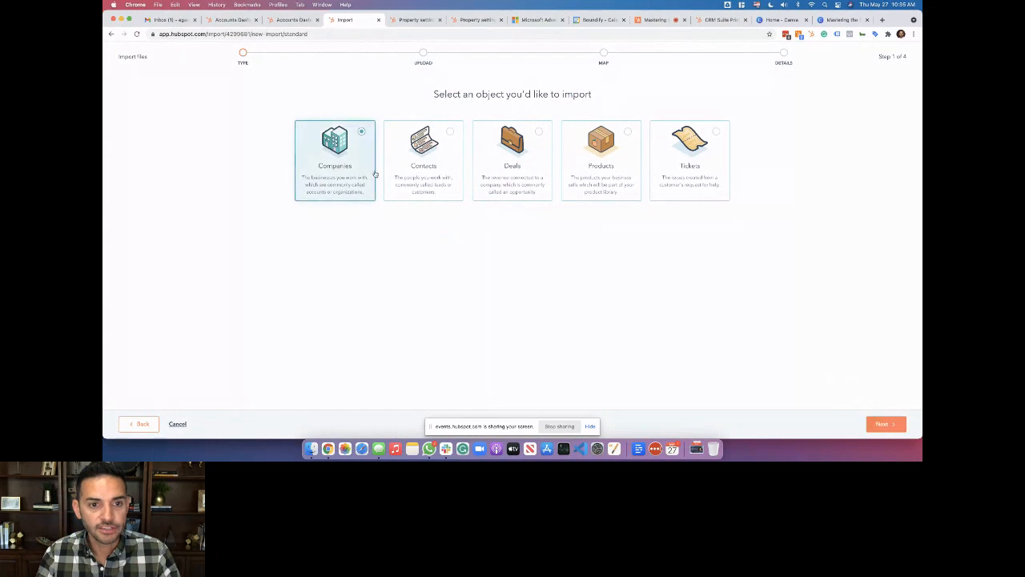
{"action": "left_click", "coordinate": [881, 424]}
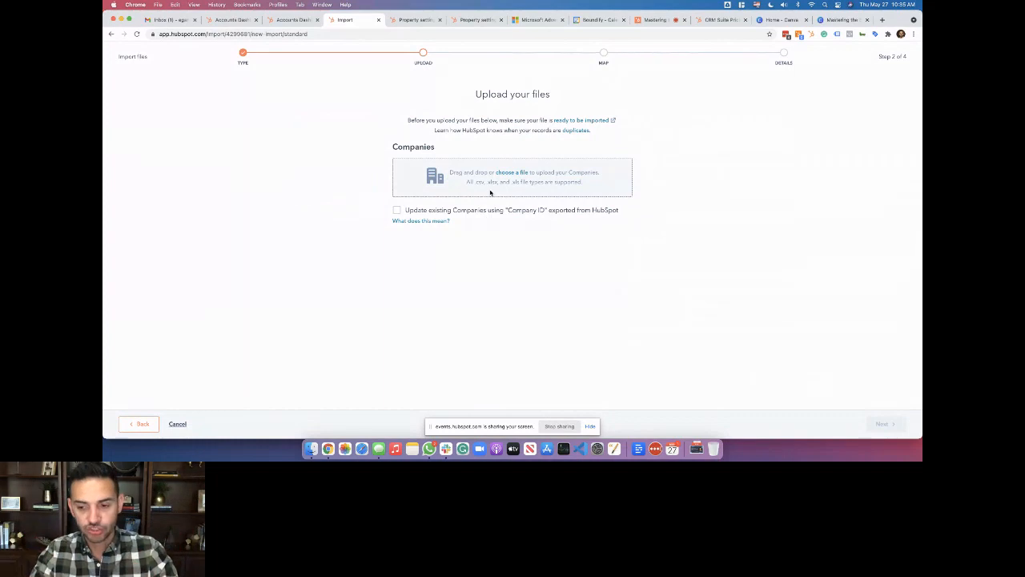
{"action": "left_click", "coordinate": [177, 423]}
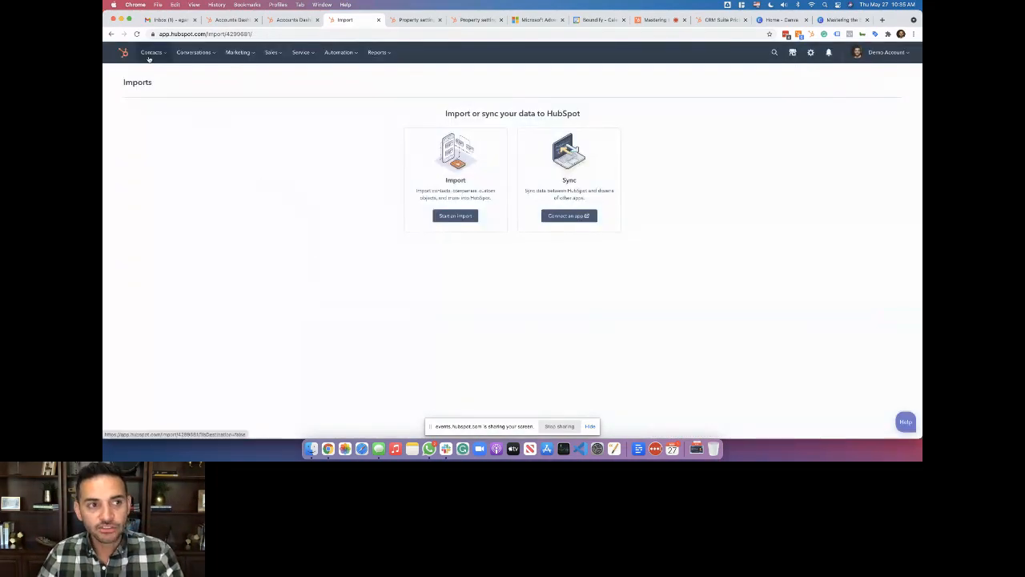
{"action": "mouse_move", "coordinate": [182, 54]}
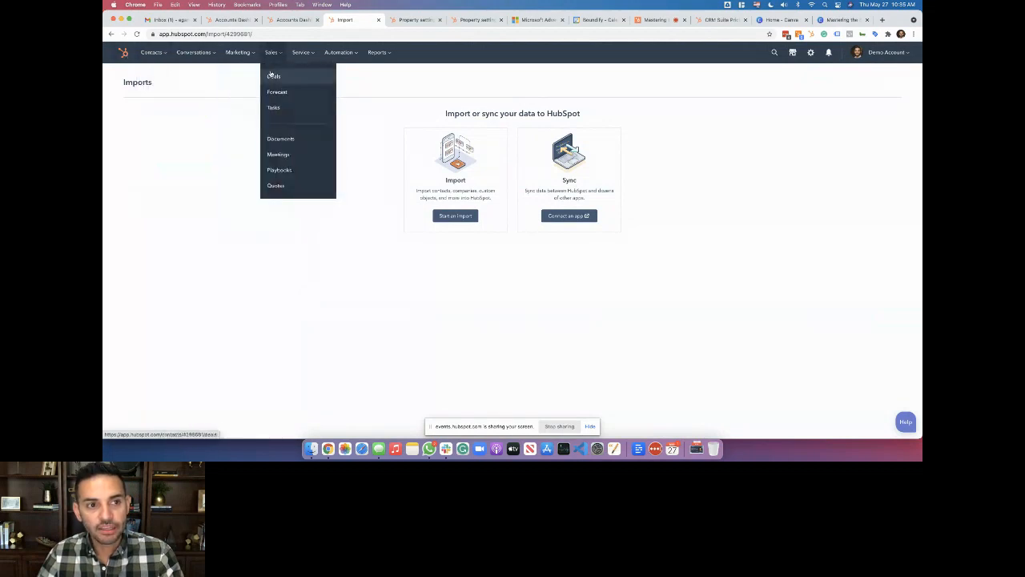
Show Deals as a pipeline board, then go to Edit pipelines from the pipeline dropdown
{"action": "left_click", "coordinate": [274, 76]}
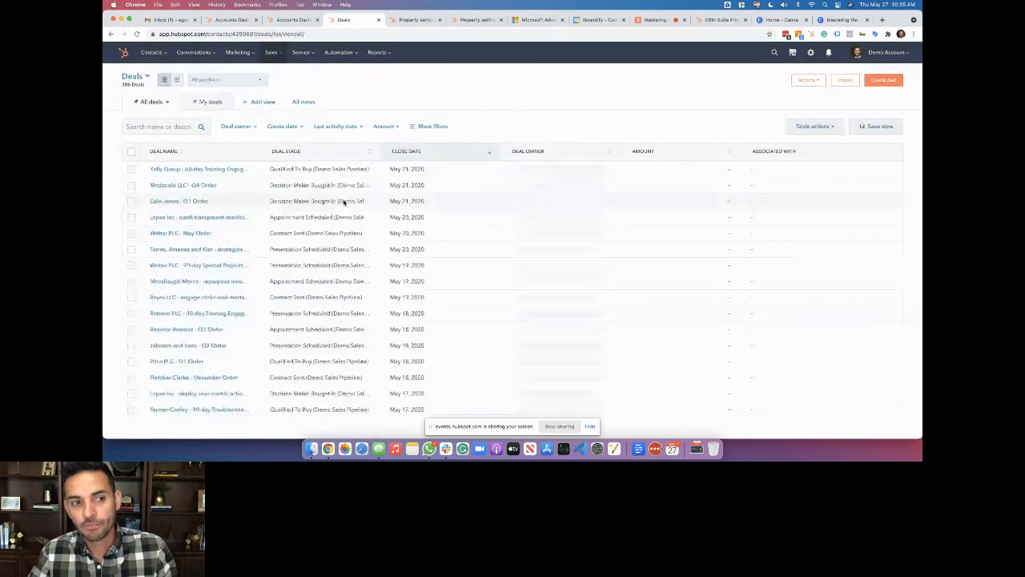
{"action": "left_click", "coordinate": [177, 80]}
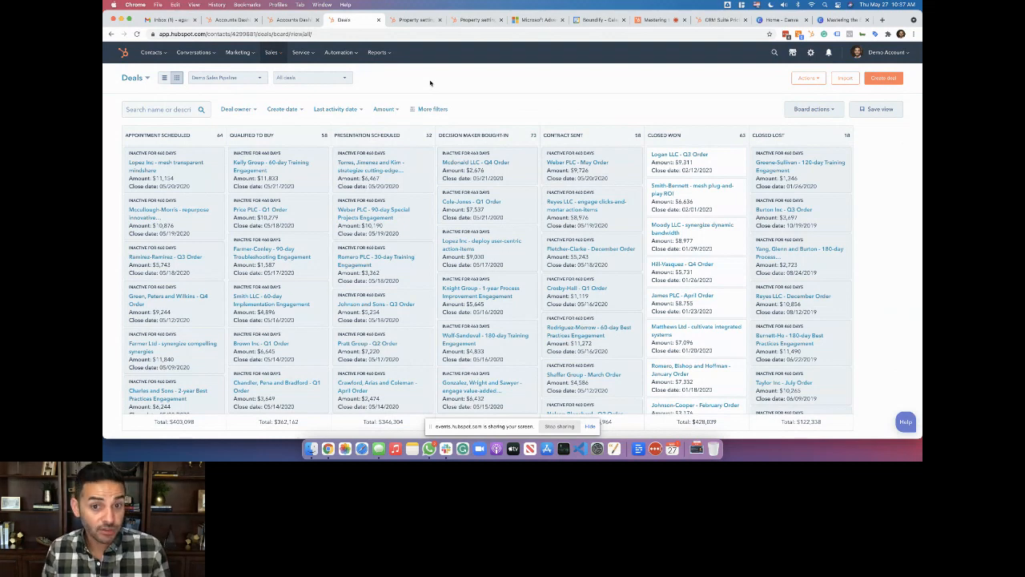
{"action": "left_click", "coordinate": [258, 78]}
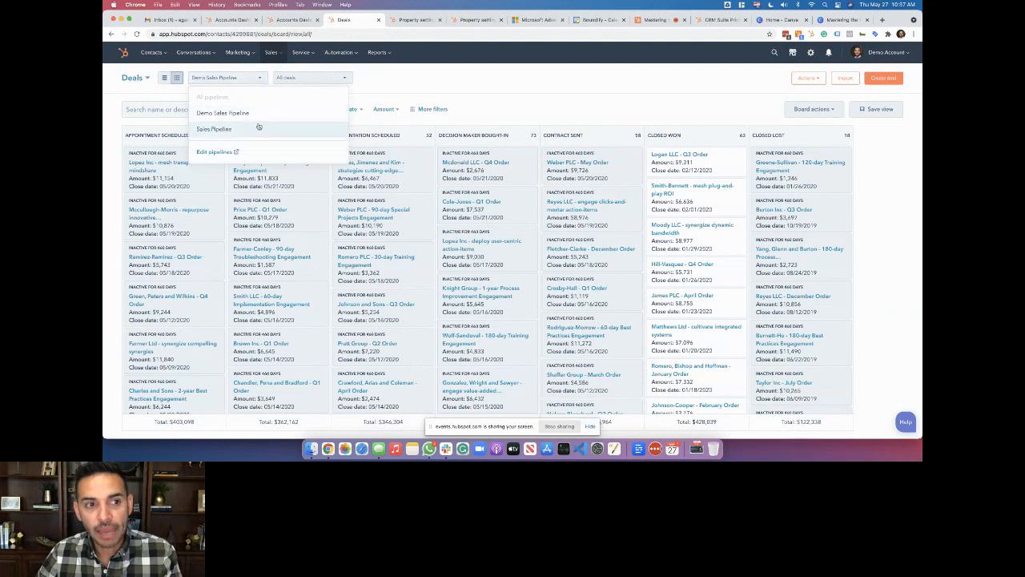
{"action": "left_click", "coordinate": [226, 151]}
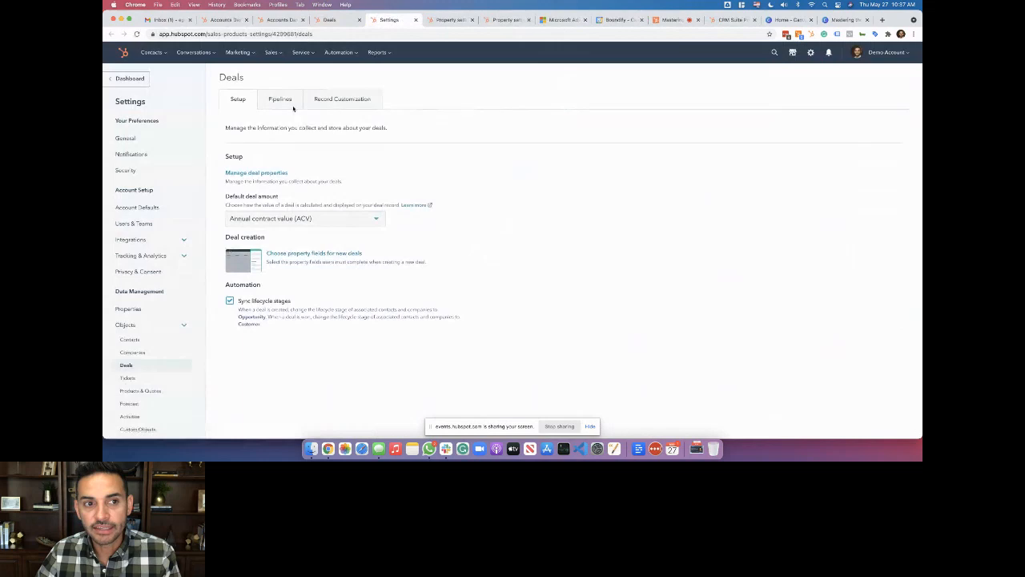
View the Demo Sales Pipeline stages and probabilities, glance at Setup, then return to Pipelines
{"action": "left_click", "coordinate": [286, 103]}
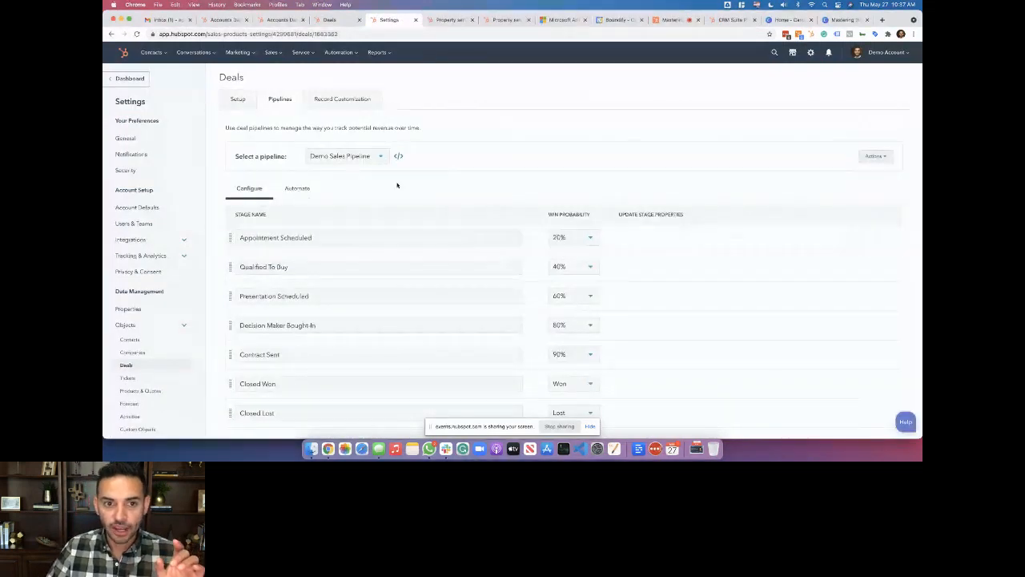
{"action": "left_click", "coordinate": [383, 157]}
{"action": "left_click", "coordinate": [440, 179]}
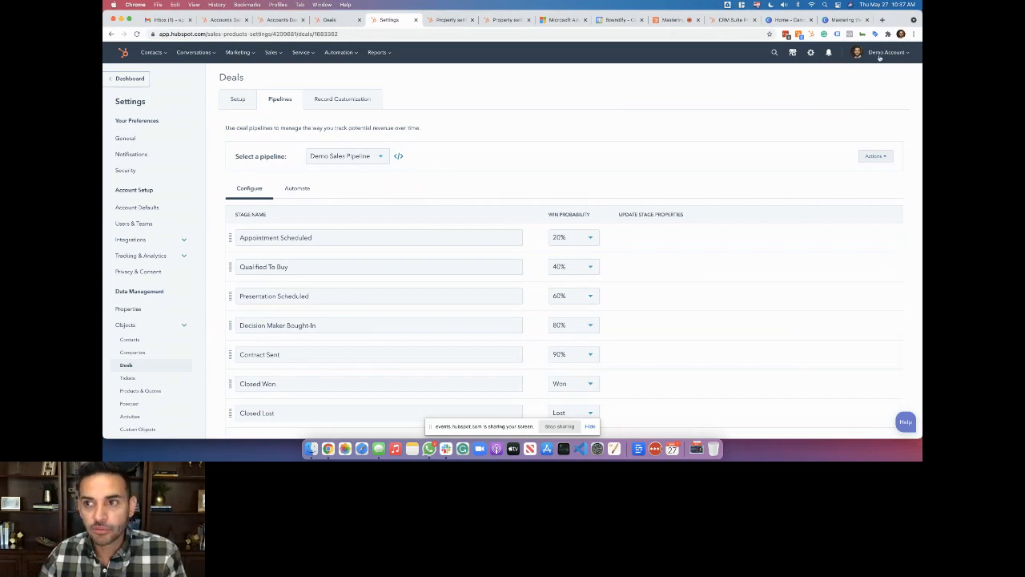
{"action": "scroll", "coordinate": [149, 355], "scroll_direction": "down", "scroll_amount": 2}
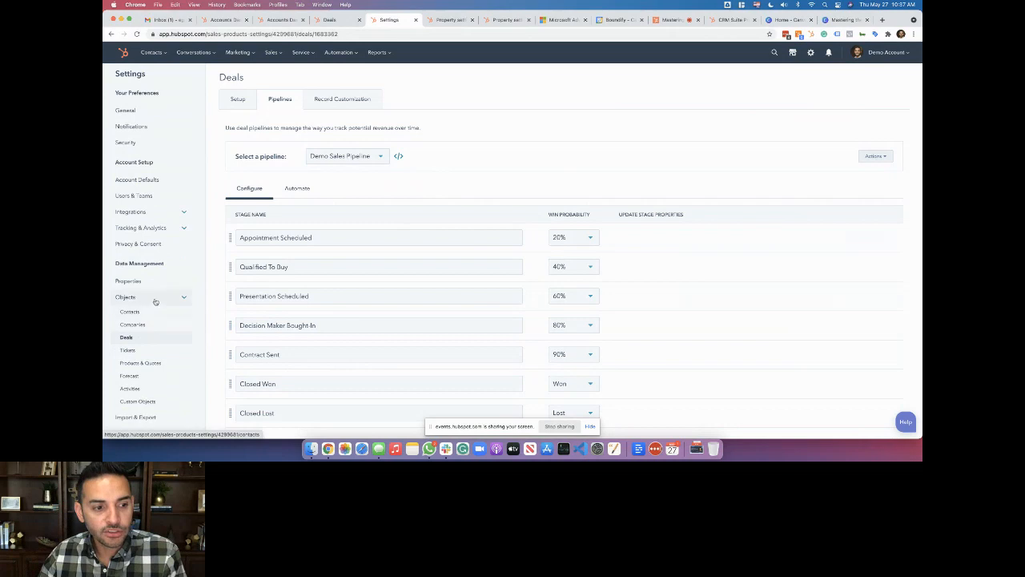
{"action": "left_click", "coordinate": [154, 338]}
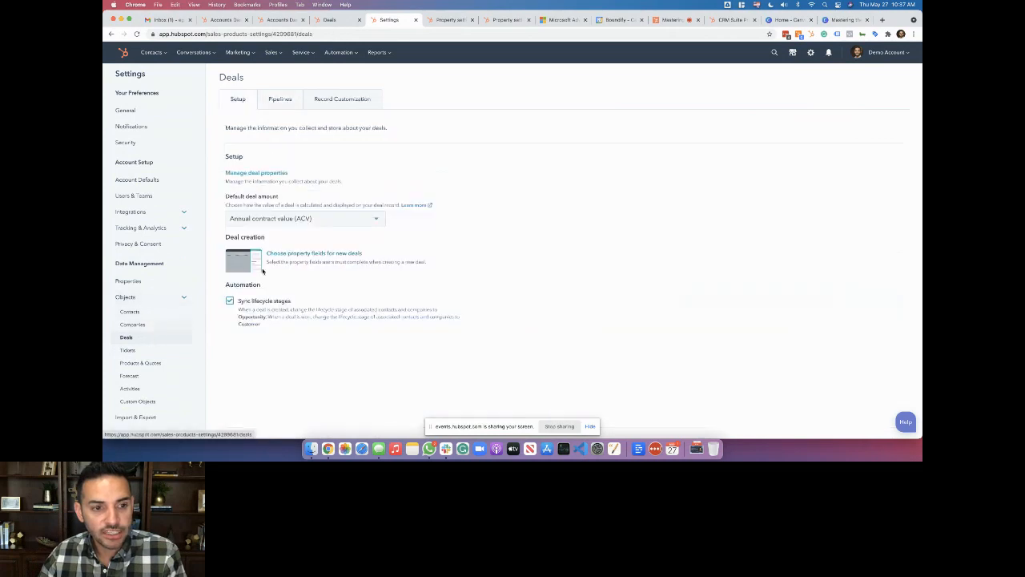
{"action": "left_click", "coordinate": [289, 99]}
{"action": "left_click", "coordinate": [342, 157]}
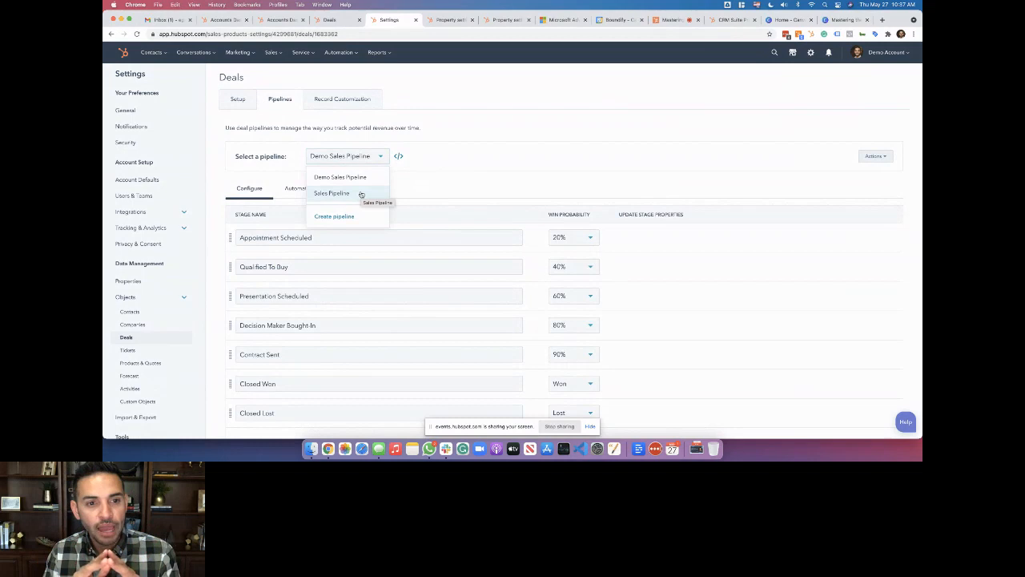
Cancel the Create pipeline dialog and return to the Demo Sales Pipeline deals board
{"action": "left_click", "coordinate": [336, 216]}
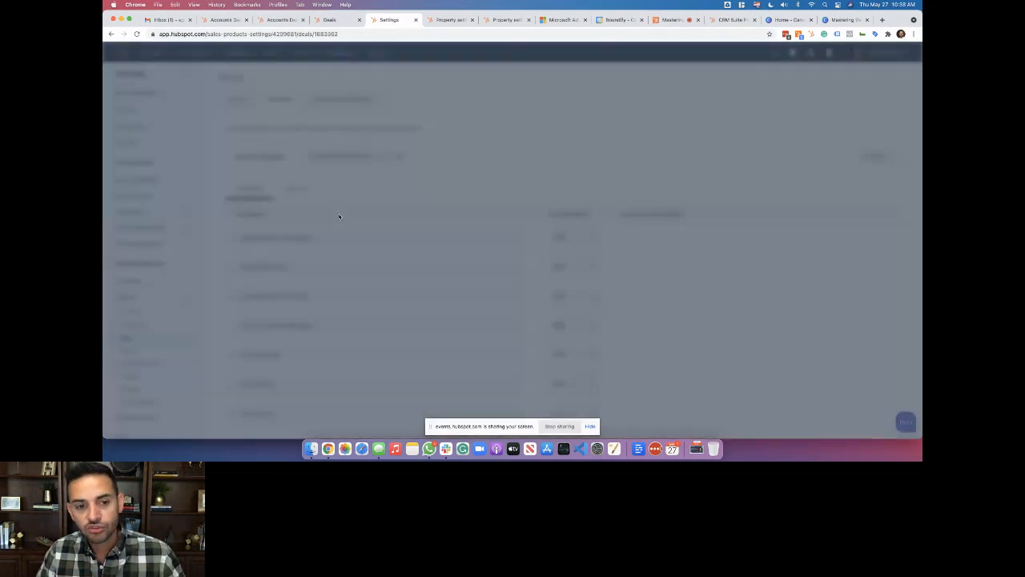
{"action": "left_click", "coordinate": [497, 151]}
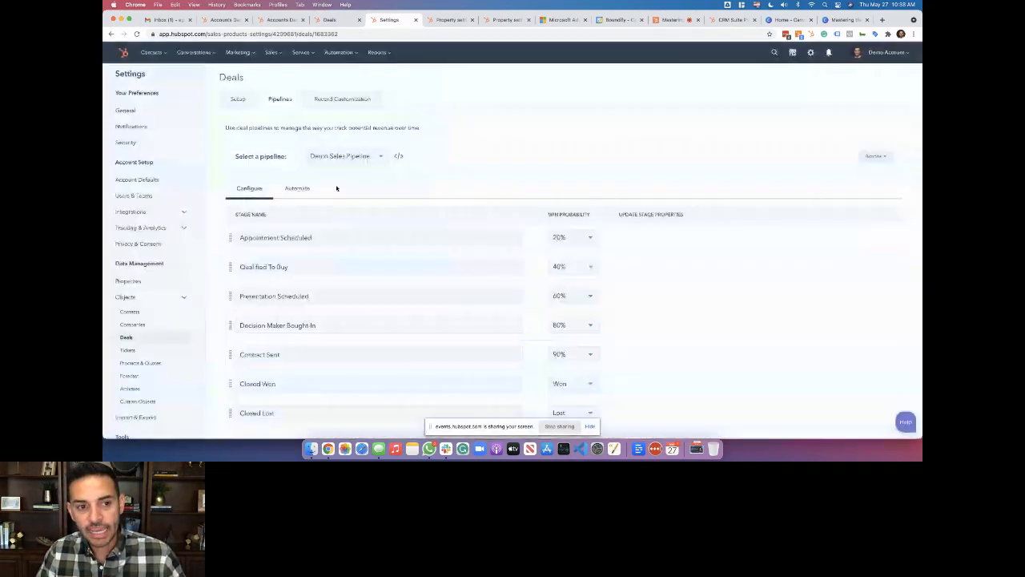
{"action": "scroll", "coordinate": [428, 251], "scroll_direction": "down", "scroll_amount": 2}
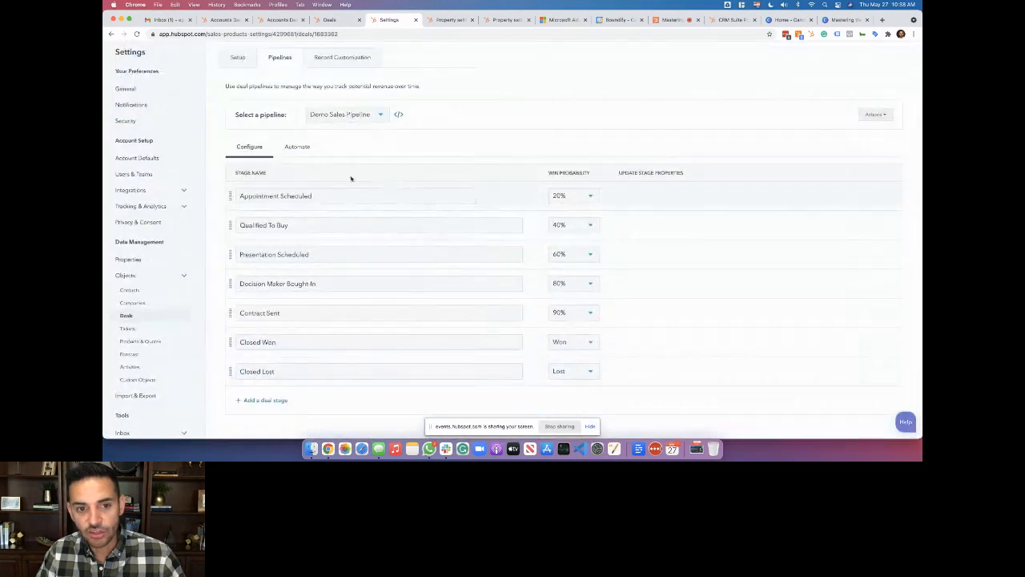
{"action": "scroll", "coordinate": [379, 315], "scroll_direction": "up", "scroll_amount": 2}
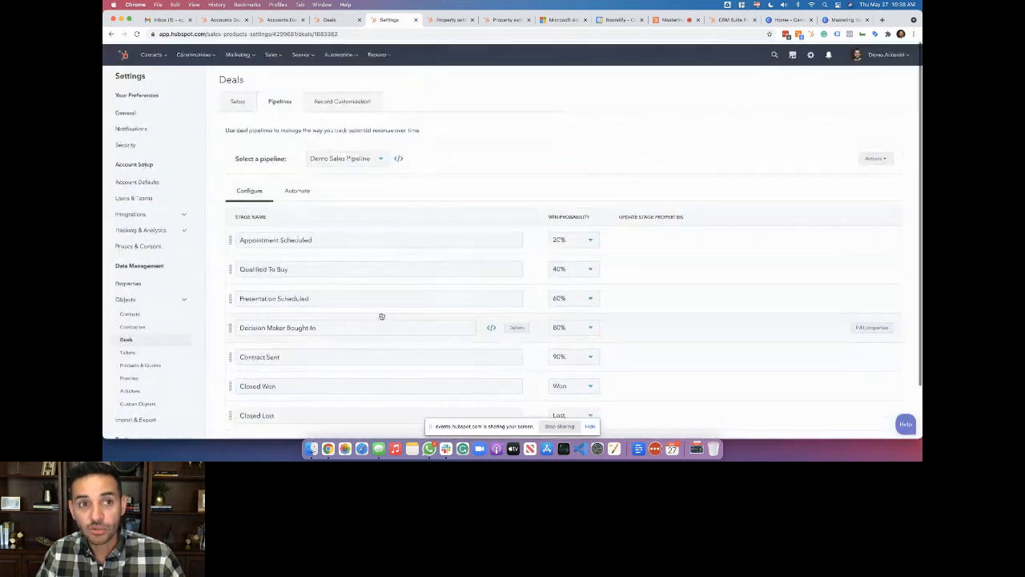
{"action": "left_click", "coordinate": [337, 24]}
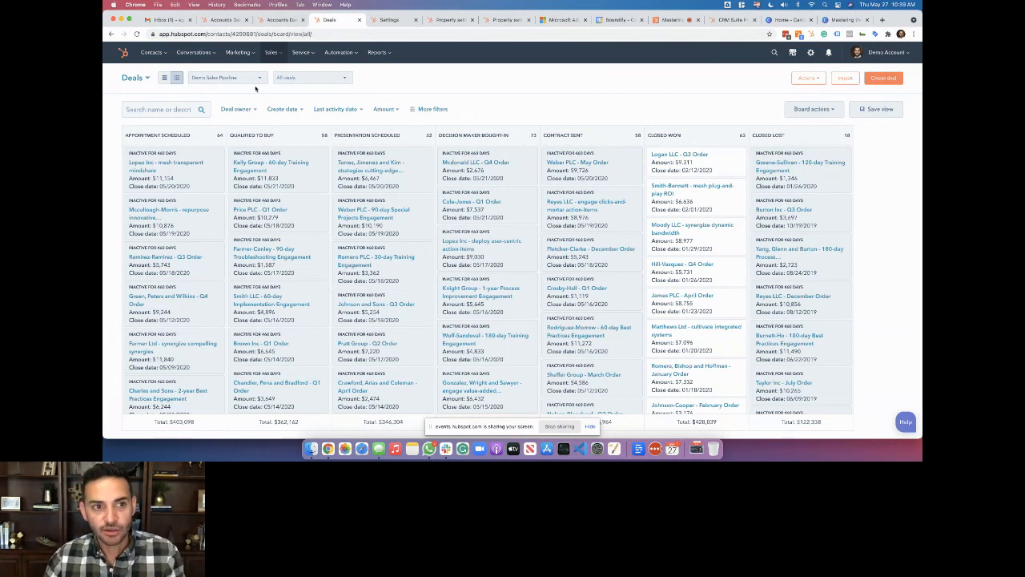
{"action": "left_click", "coordinate": [251, 80]}
Go to Edit pipelines > Pipelines and open Edit properties for a Demo Sales Pipeline stage
{"action": "left_click", "coordinate": [221, 153]}
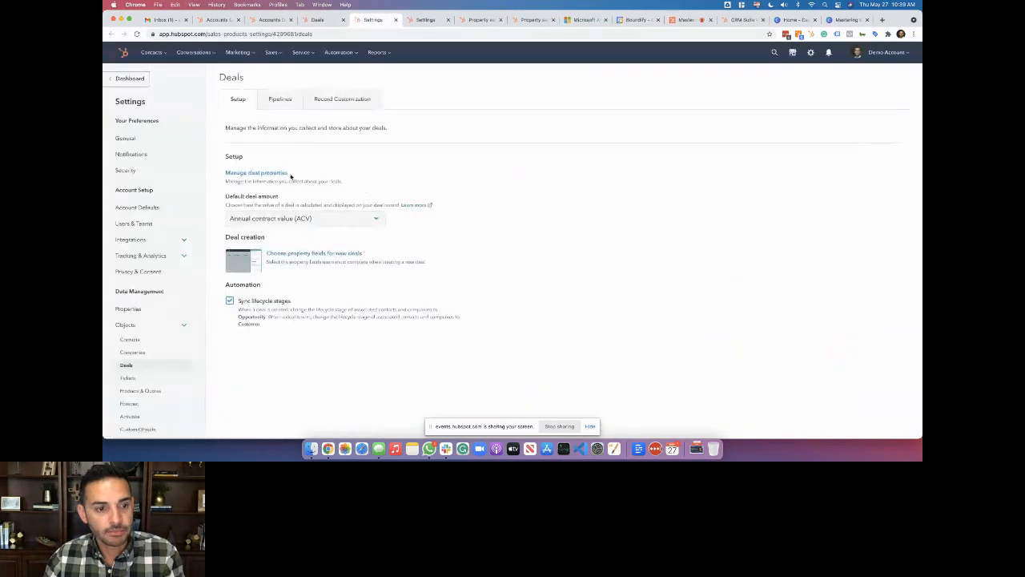
{"action": "left_click", "coordinate": [280, 101]}
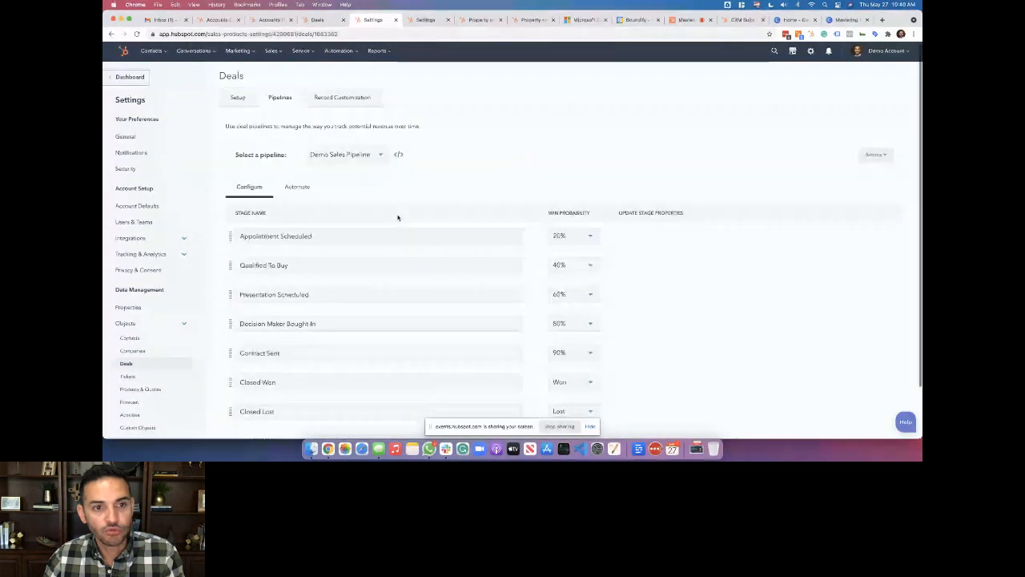
{"action": "scroll", "coordinate": [369, 185], "scroll_direction": "down", "scroll_amount": 1}
{"action": "scroll", "coordinate": [456, 199], "scroll_direction": "down", "scroll_amount": 3}
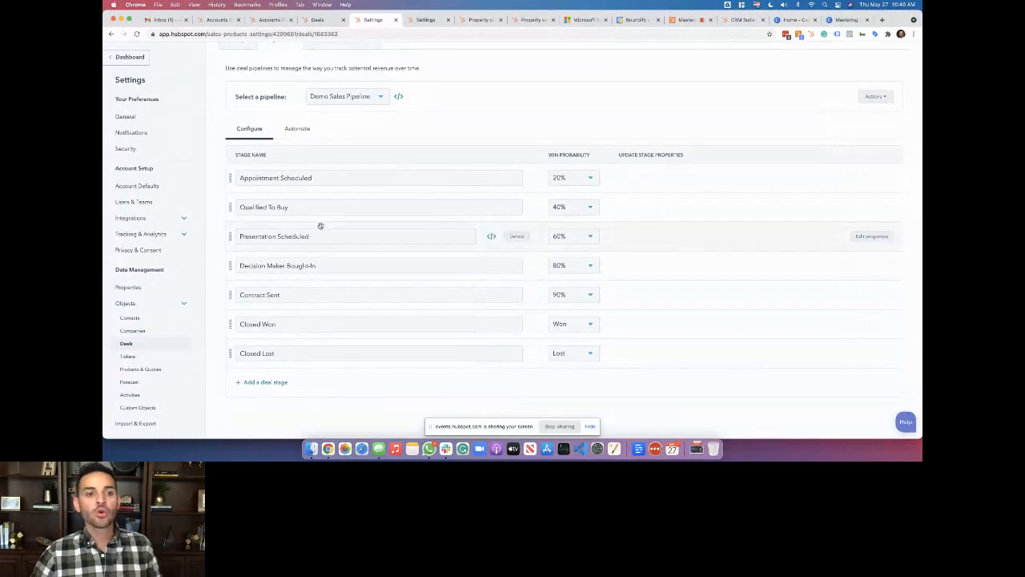
{"action": "left_click", "coordinate": [856, 178]}
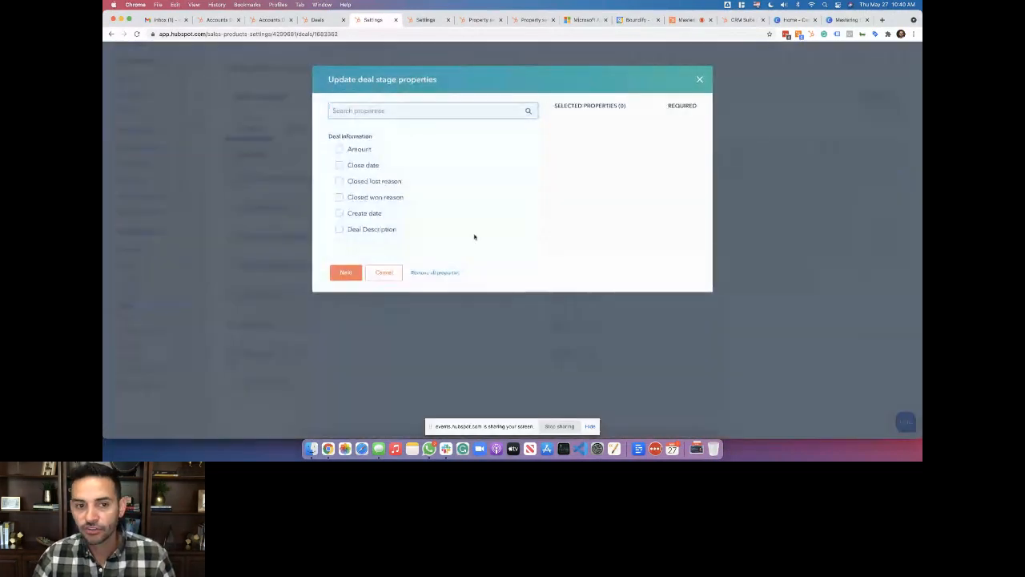
Cancel the Update deal stage properties dialog without selecting any properties
{"action": "left_click", "coordinate": [391, 275]}
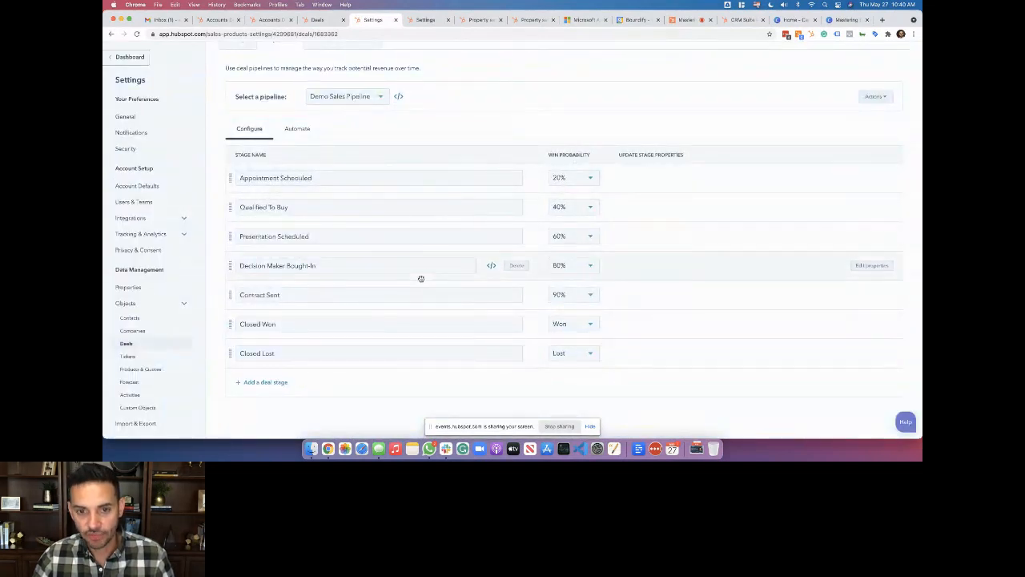
Keep Appointment Scheduled at 20% probability and open its Edit properties dialog
{"action": "left_click", "coordinate": [587, 177]}
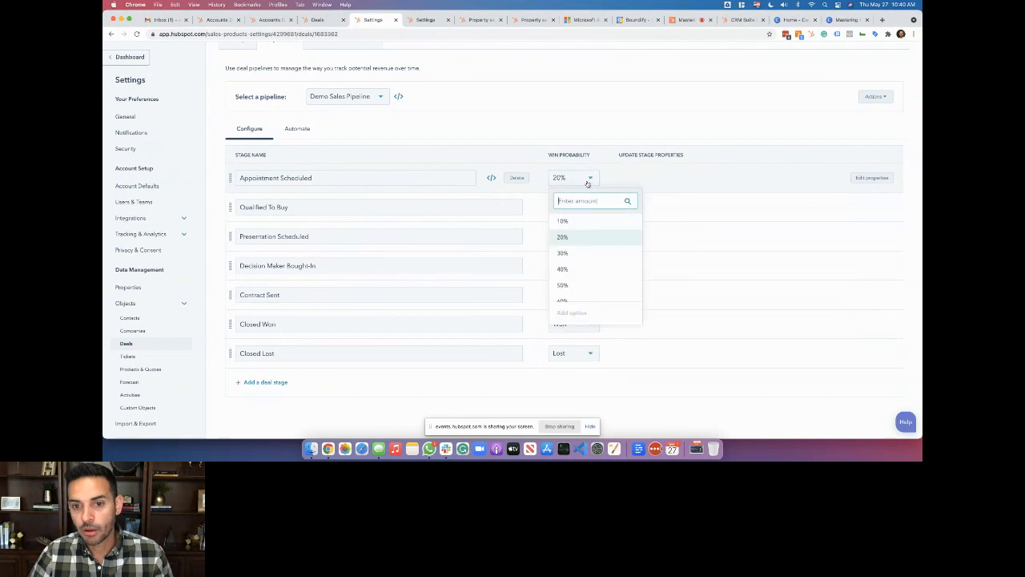
{"action": "scroll", "coordinate": [602, 269], "scroll_direction": "down", "scroll_amount": 3}
{"action": "scroll", "coordinate": [602, 269], "scroll_direction": "up", "scroll_amount": 3}
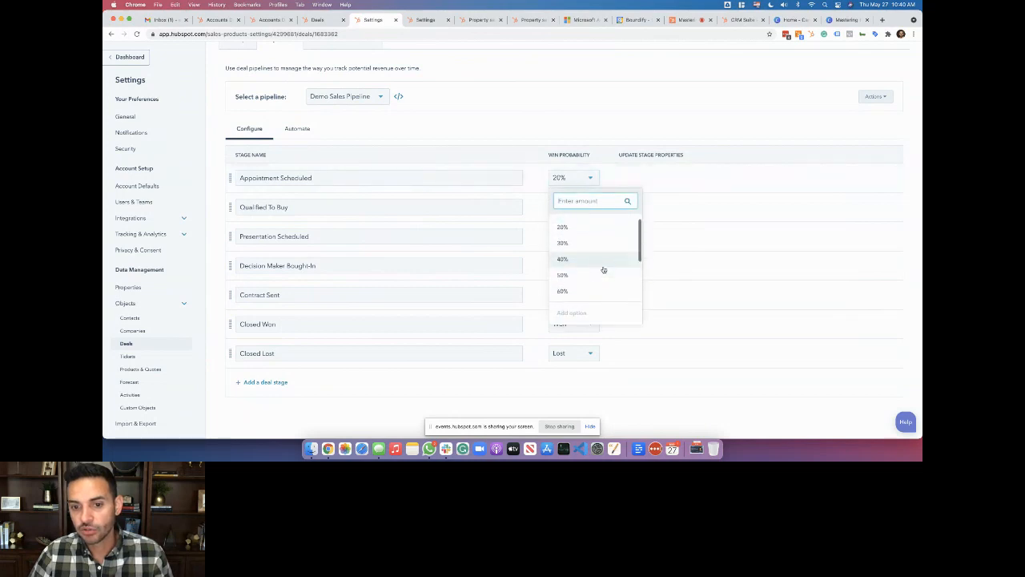
{"action": "left_click", "coordinate": [586, 177]}
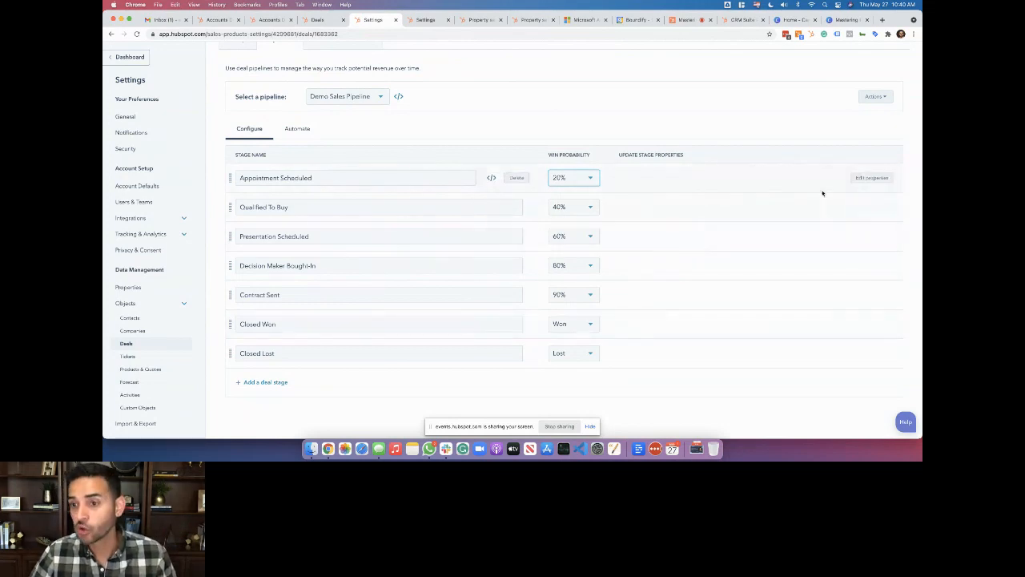
{"action": "left_click", "coordinate": [873, 178]}
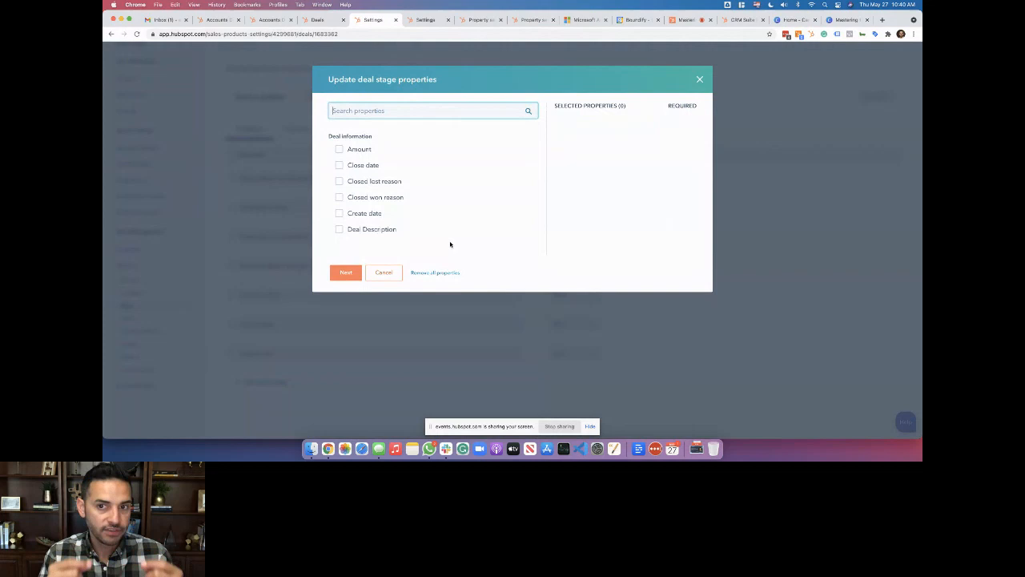
Cancel the Appointment Scheduled properties dialog without adding any required properties
{"action": "left_click", "coordinate": [393, 272]}
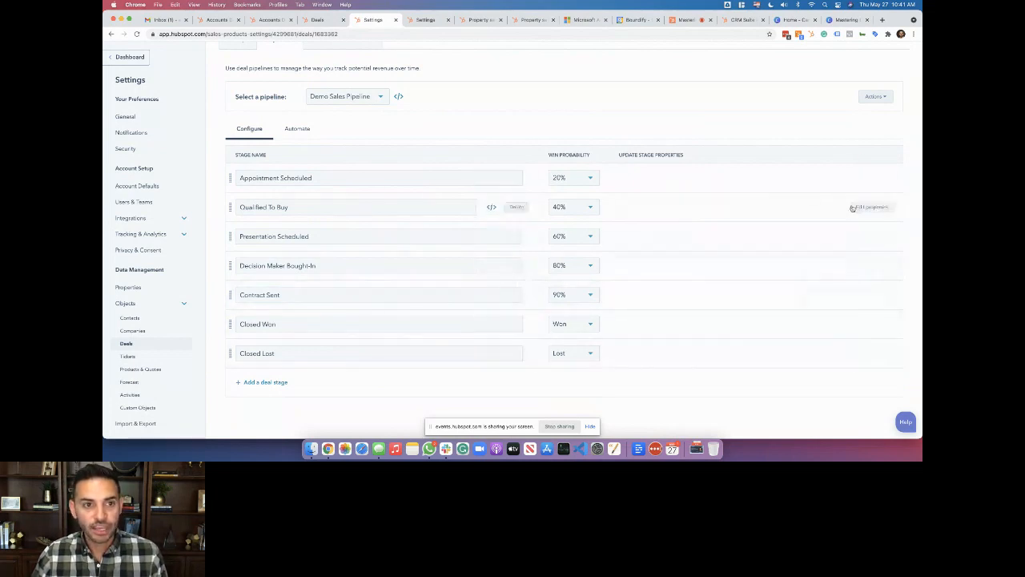
{"action": "left_click", "coordinate": [297, 129]}
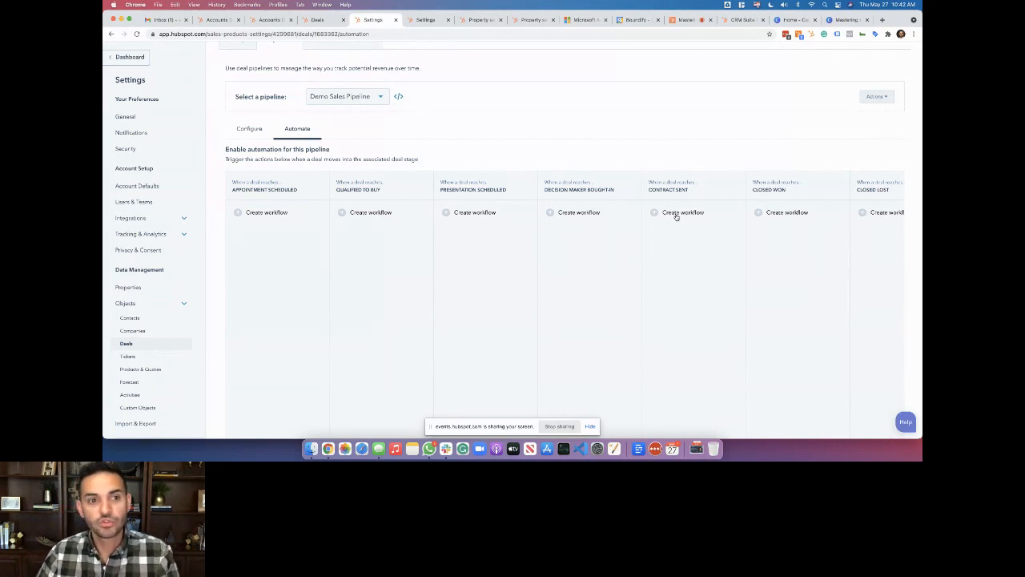
{"action": "left_click", "coordinate": [251, 129]}
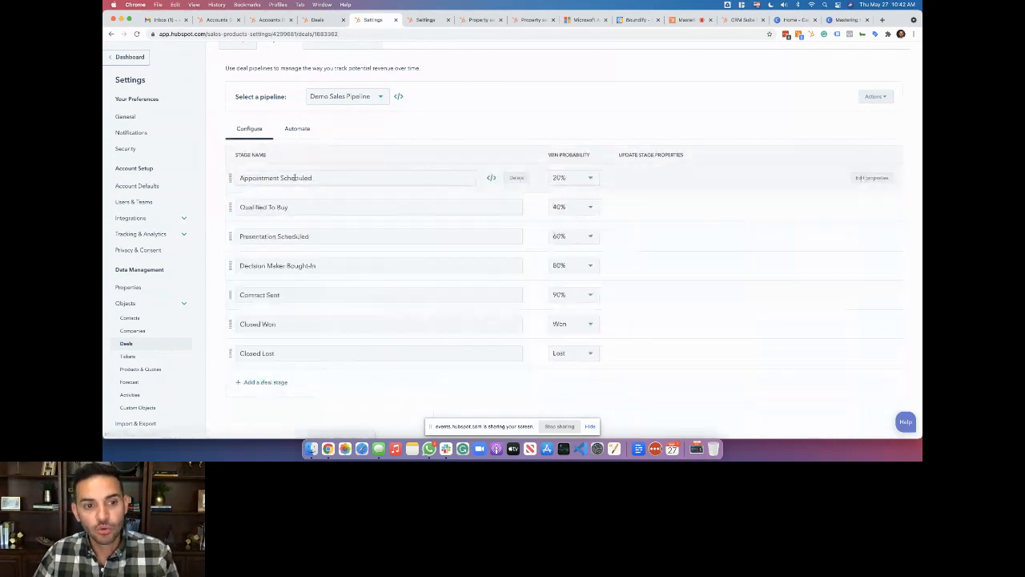
Switch to the Deals tab showing Demo Sales Pipeline deal cards in seven stage columns
{"action": "scroll", "coordinate": [295, 178], "scroll_direction": "up", "scroll_amount": 2}
{"action": "scroll", "coordinate": [295, 179], "scroll_direction": "down", "scroll_amount": 1}
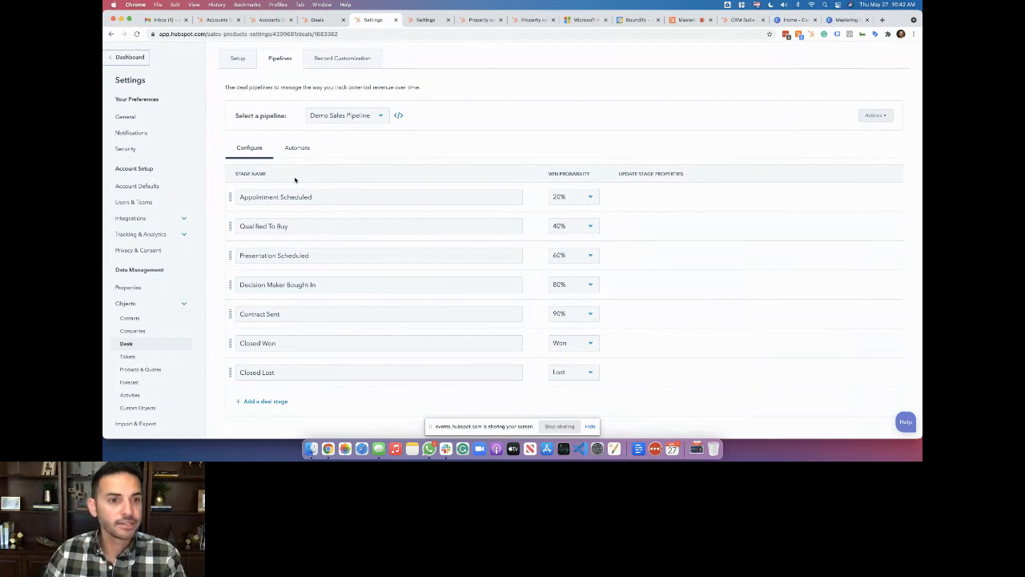
{"action": "left_click", "coordinate": [318, 19]}
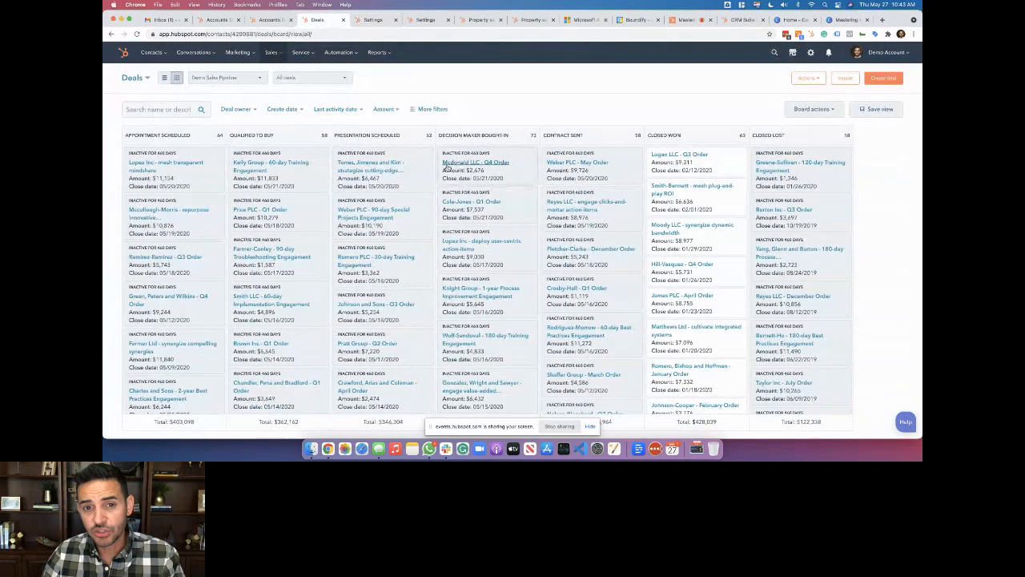
{"action": "left_click", "coordinate": [383, 166]}
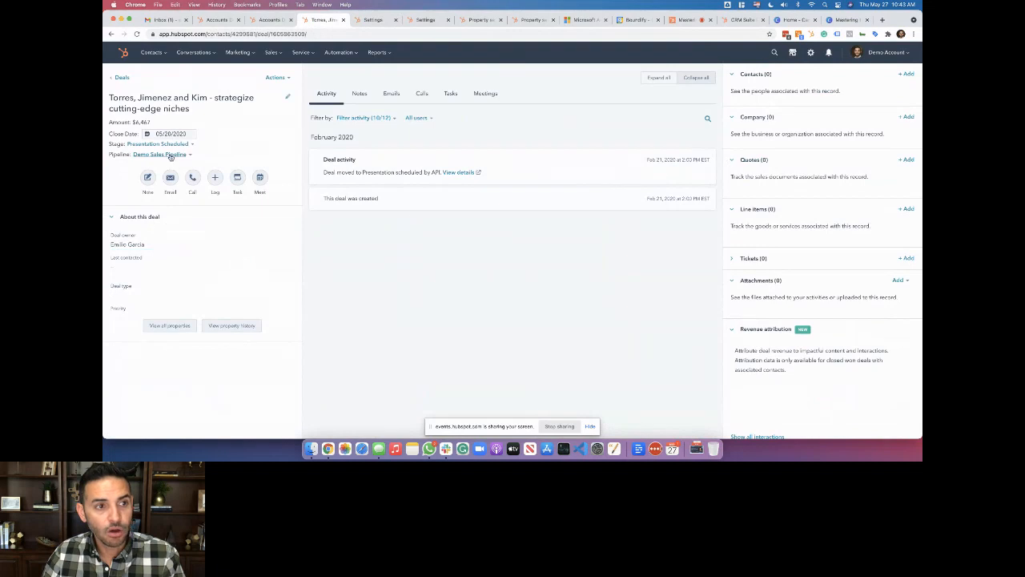
{"action": "left_click", "coordinate": [159, 144]}
{"action": "left_click", "coordinate": [161, 145]}
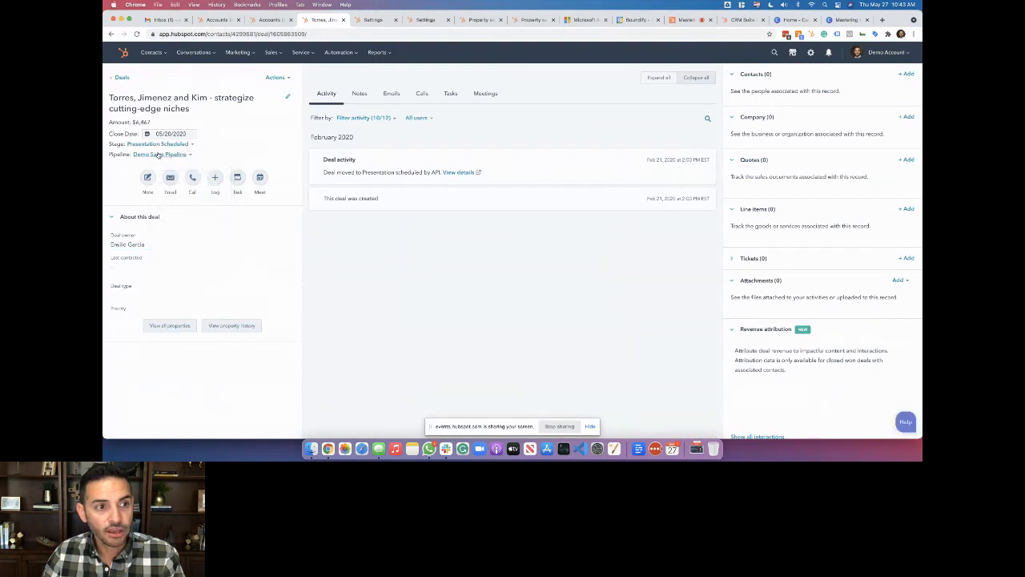
{"action": "left_click", "coordinate": [159, 154]}
{"action": "left_click", "coordinate": [159, 153]}
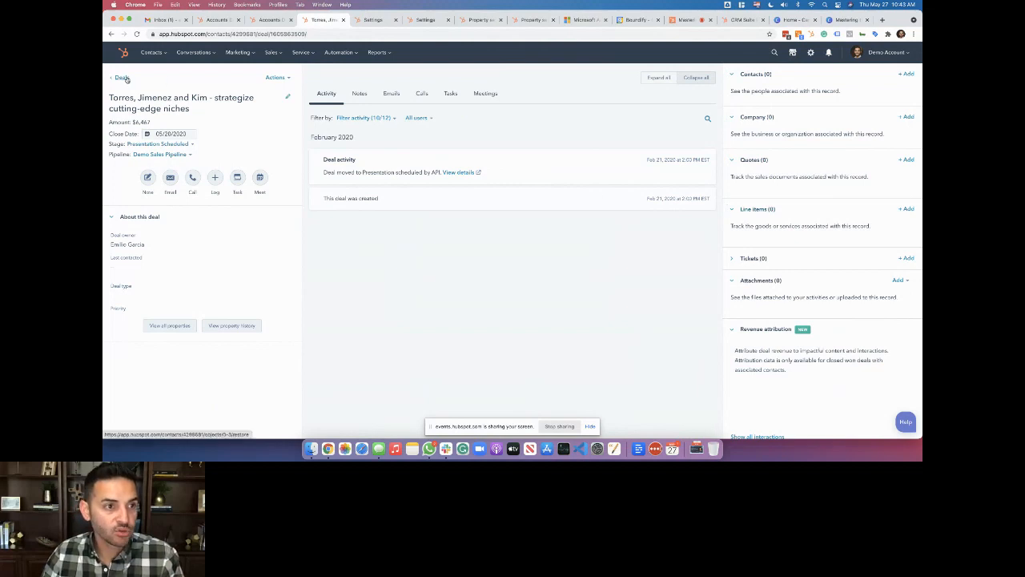
{"action": "left_click", "coordinate": [756, 259]}
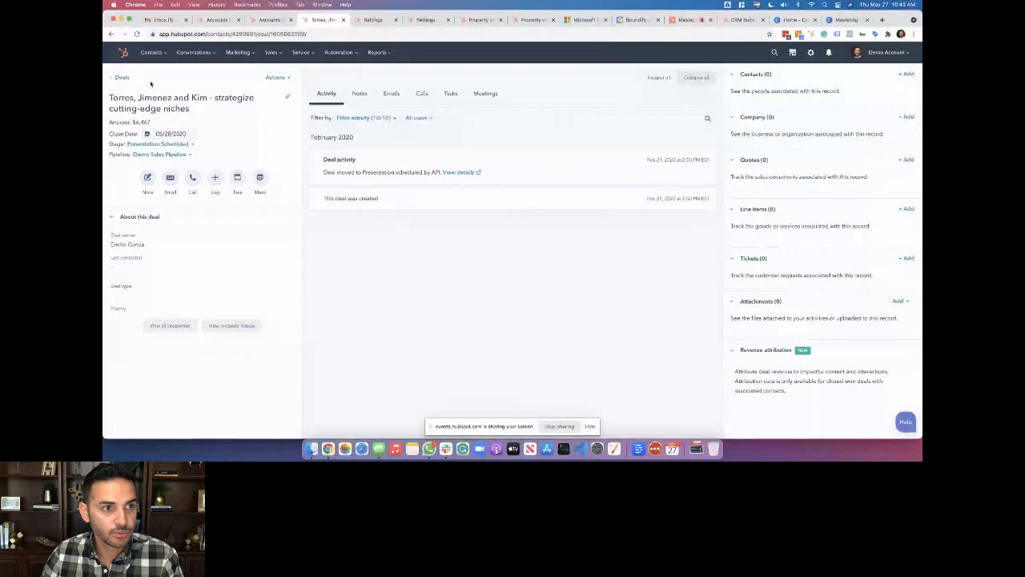
{"action": "left_click", "coordinate": [122, 78]}
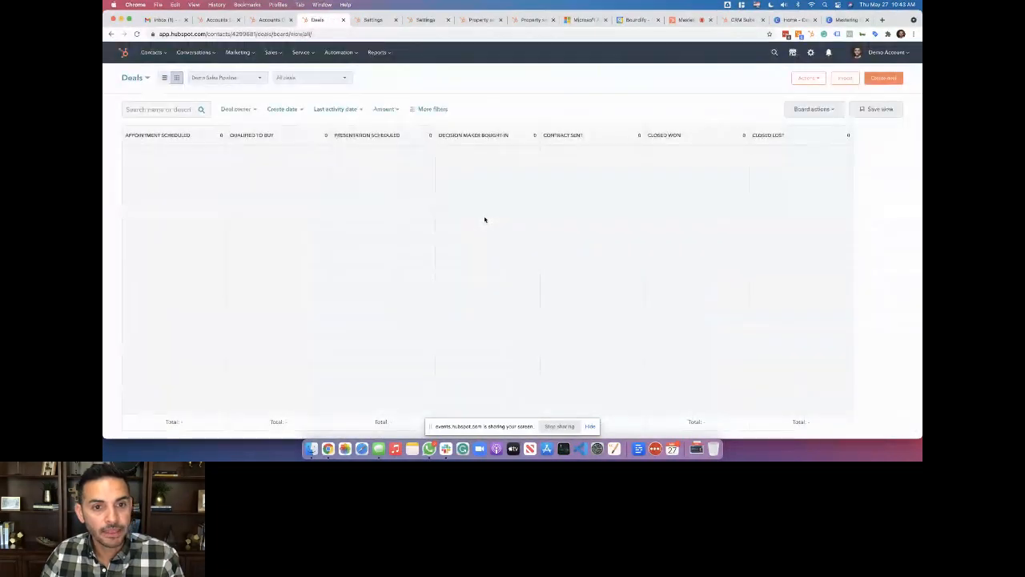
{"action": "mouse_move", "coordinate": [425, 167]}
{"action": "left_mouse_down"}
{"action": "mouse_move", "coordinate": [512, 171]}
{"action": "mouse_move", "coordinate": [463, 168]}
{"action": "mouse_move", "coordinate": [481, 172]}
{"action": "mouse_move", "coordinate": [449, 183]}
{"action": "mouse_move", "coordinate": [416, 165]}
{"action": "left_mouse_up"}
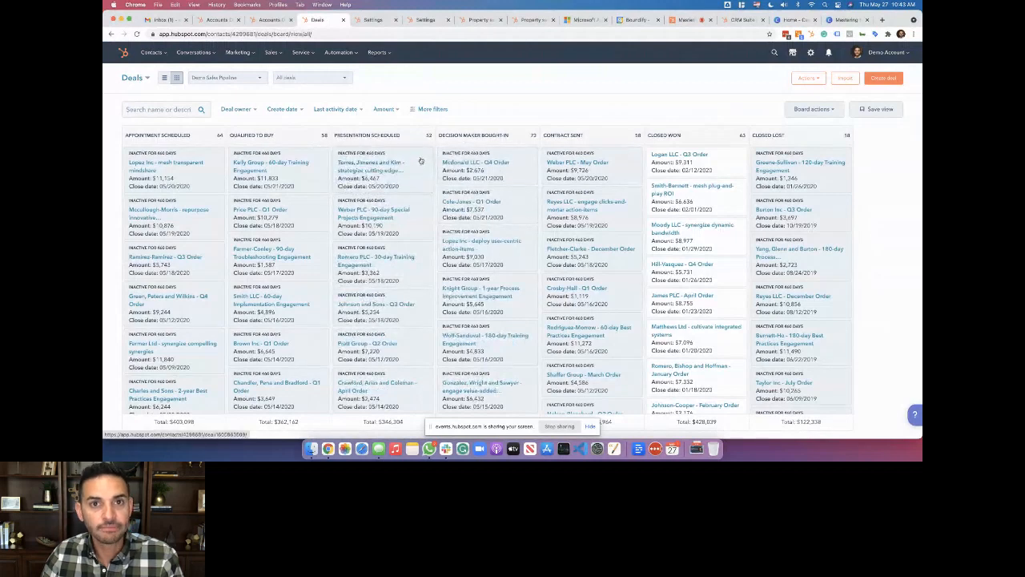
Look at the Sales Process slide in Canva, then go to the HubSpot Events live session
{"action": "left_click", "coordinate": [849, 21]}
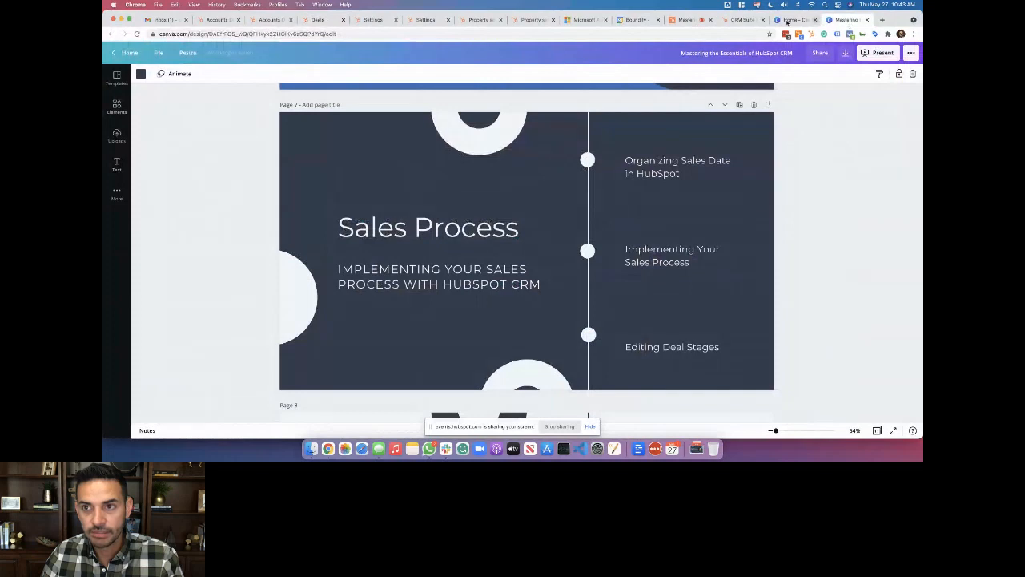
{"action": "left_click", "coordinate": [681, 21]}
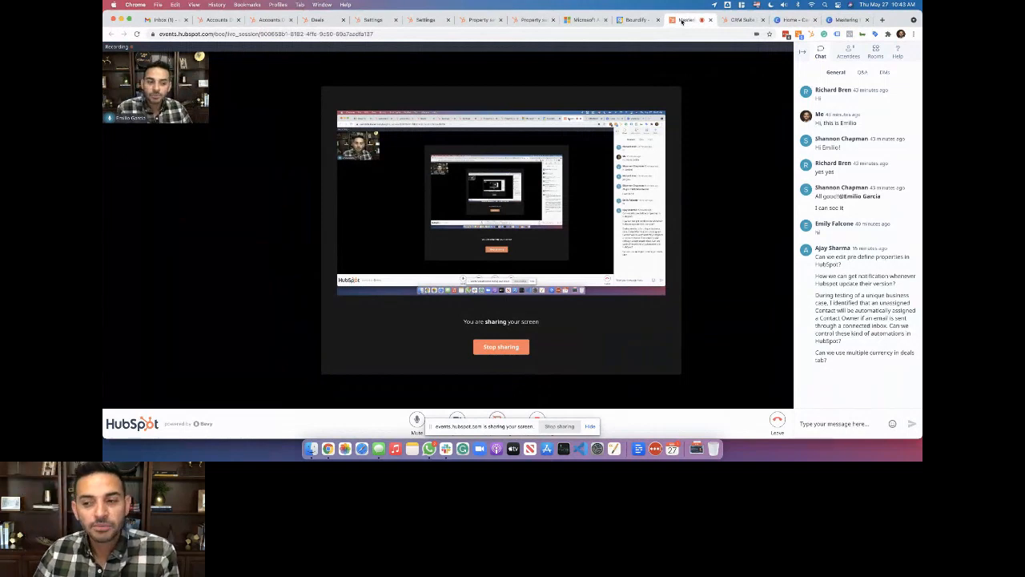
Return to the Deals pipeline settings showing the Demo Sales Pipeline's seven stages
{"action": "left_click", "coordinate": [426, 20]}
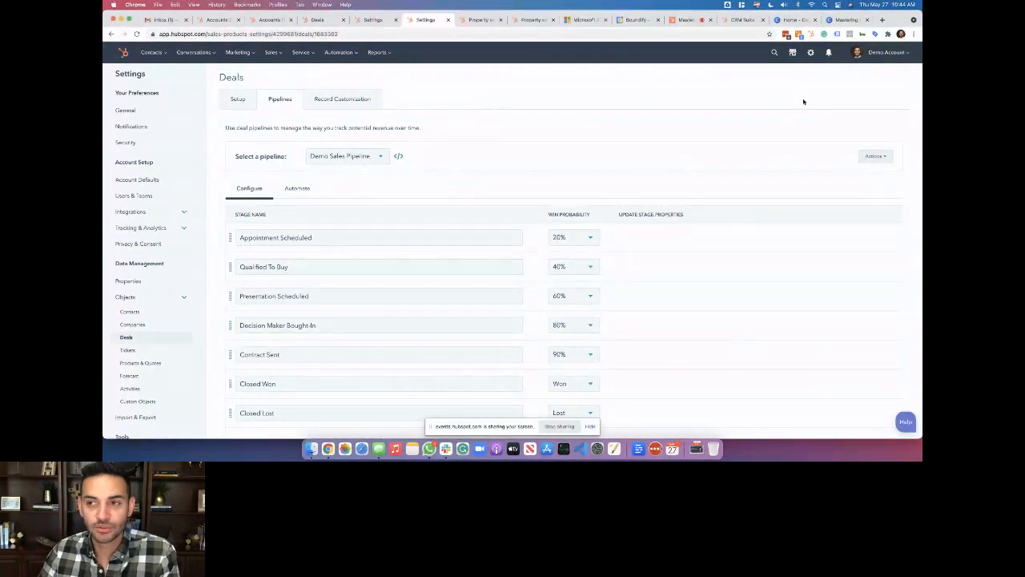
Go to Product Updates from the account menu to view recent HubSpot feature releases
{"action": "left_click", "coordinate": [881, 52]}
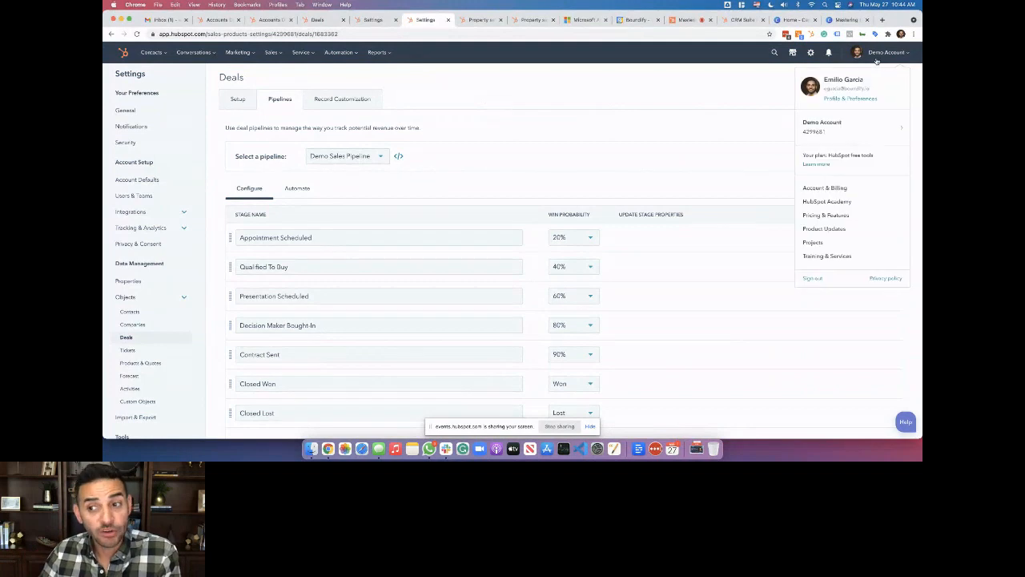
{"action": "left_click", "coordinate": [825, 229]}
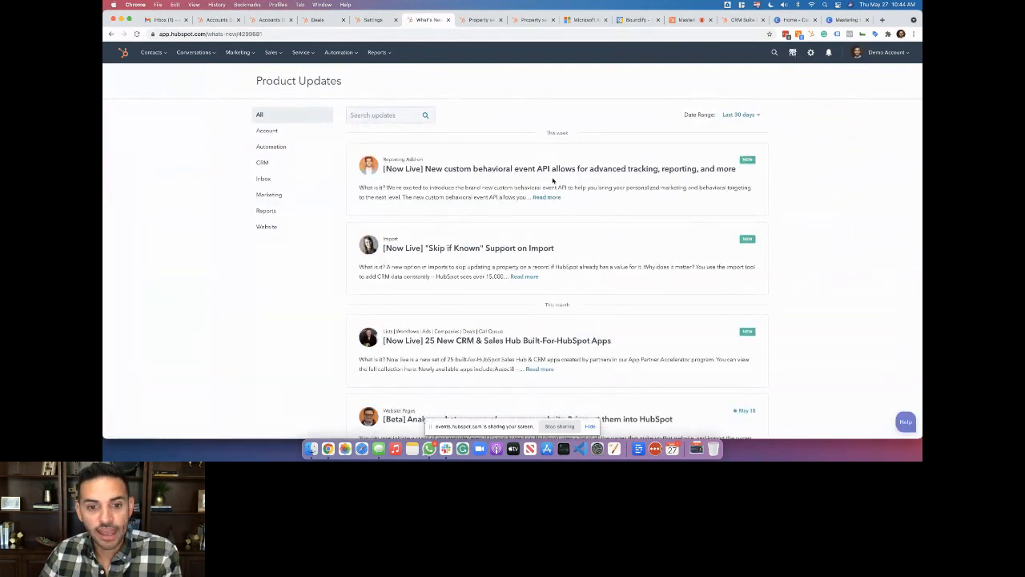
{"action": "left_click", "coordinate": [291, 162]}
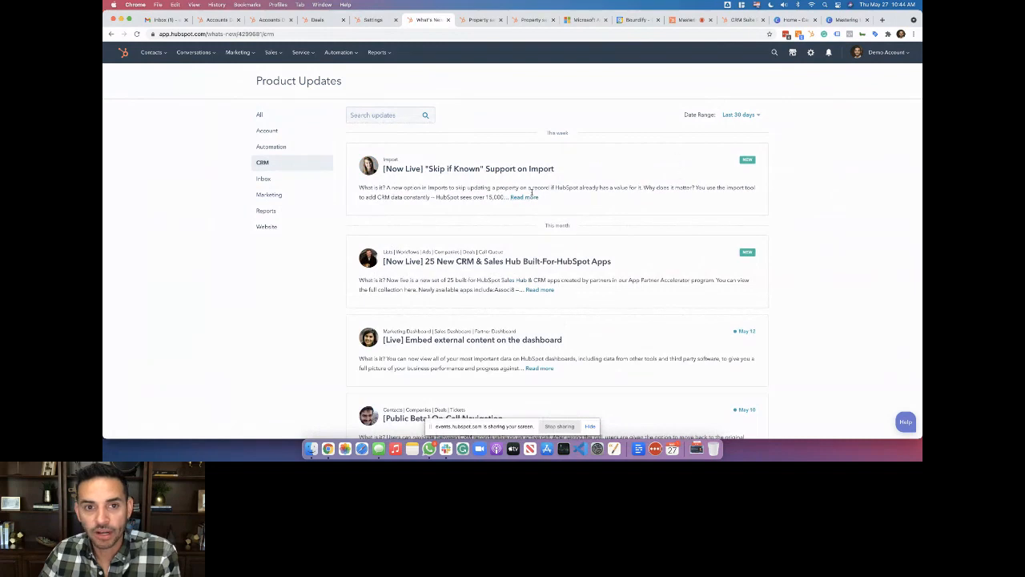
{"action": "scroll", "coordinate": [568, 346], "scroll_direction": "down", "scroll_amount": 4}
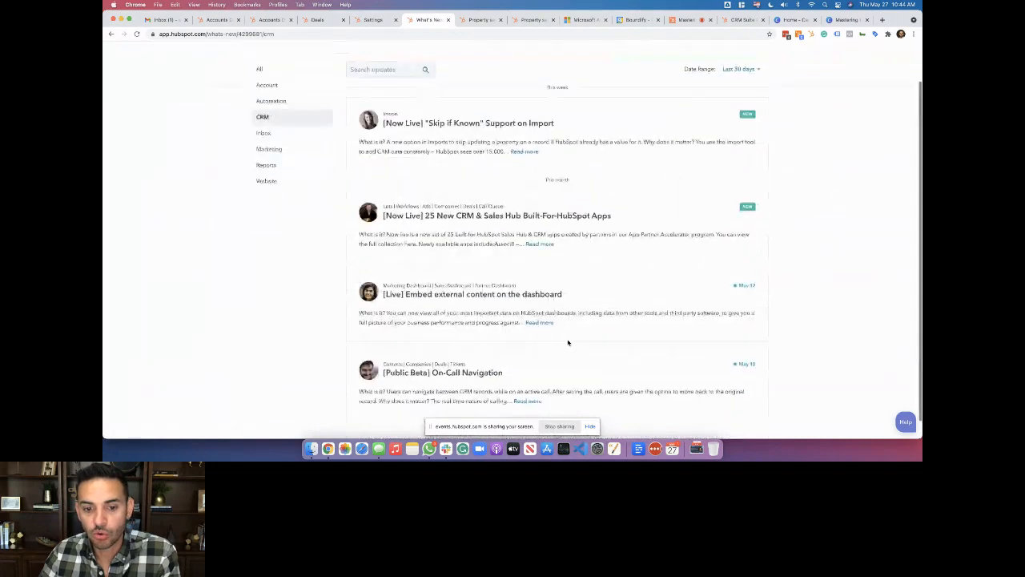
{"action": "scroll", "coordinate": [569, 343], "scroll_direction": "up", "scroll_amount": 4}
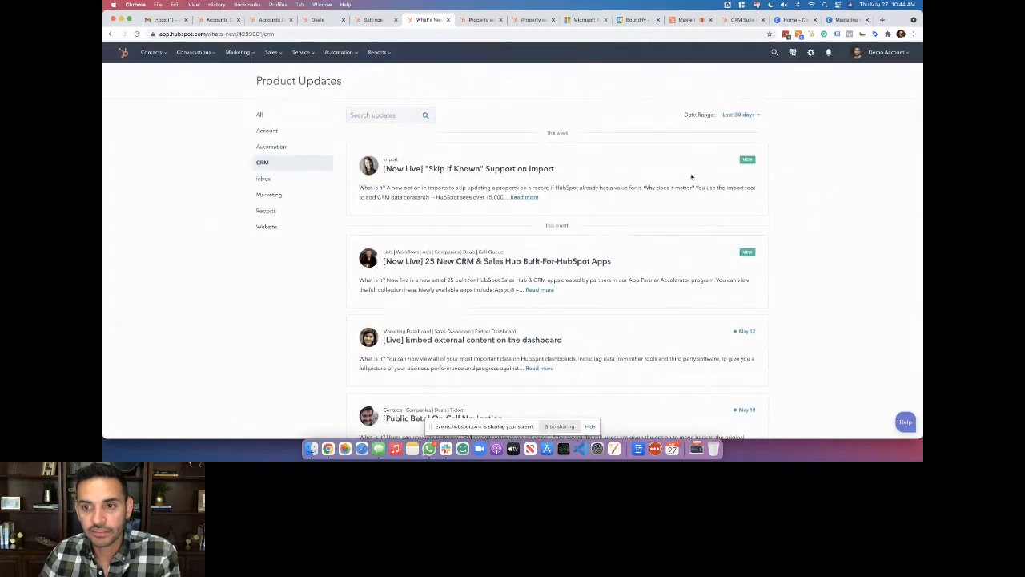
{"action": "left_click", "coordinate": [525, 197]}
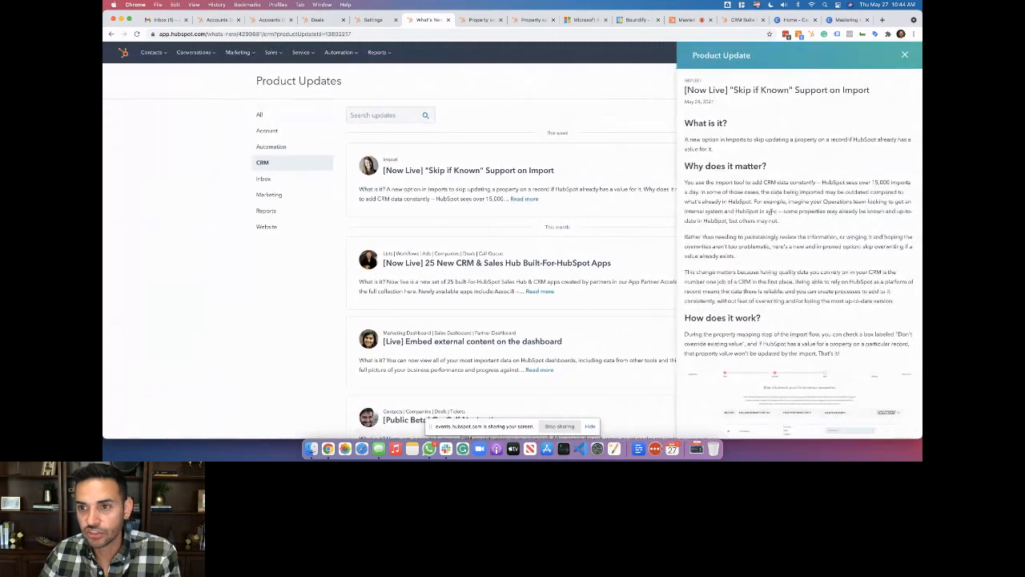
{"action": "scroll", "coordinate": [773, 320], "scroll_direction": "down", "scroll_amount": 3}
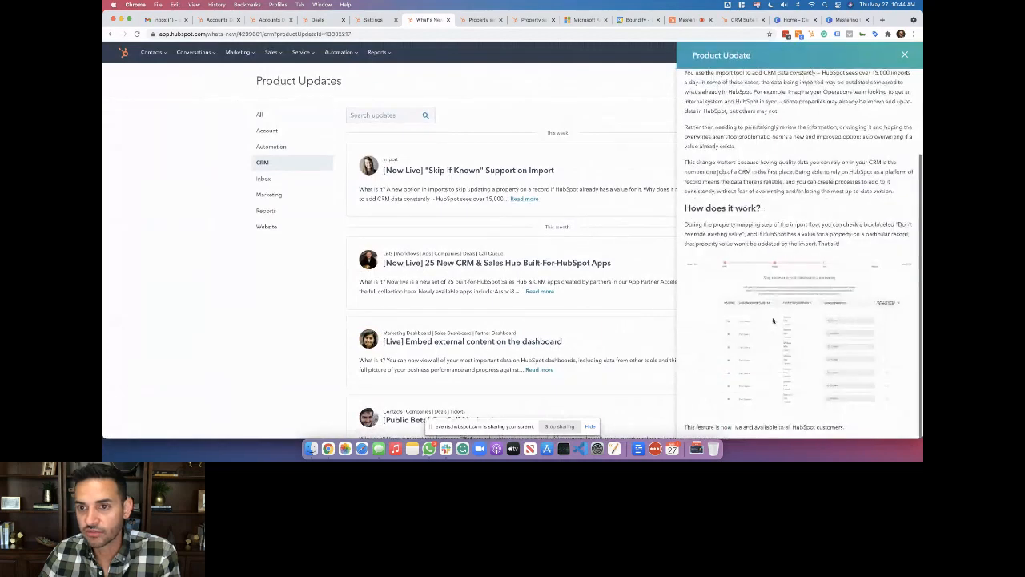
{"action": "left_click", "coordinate": [904, 55]}
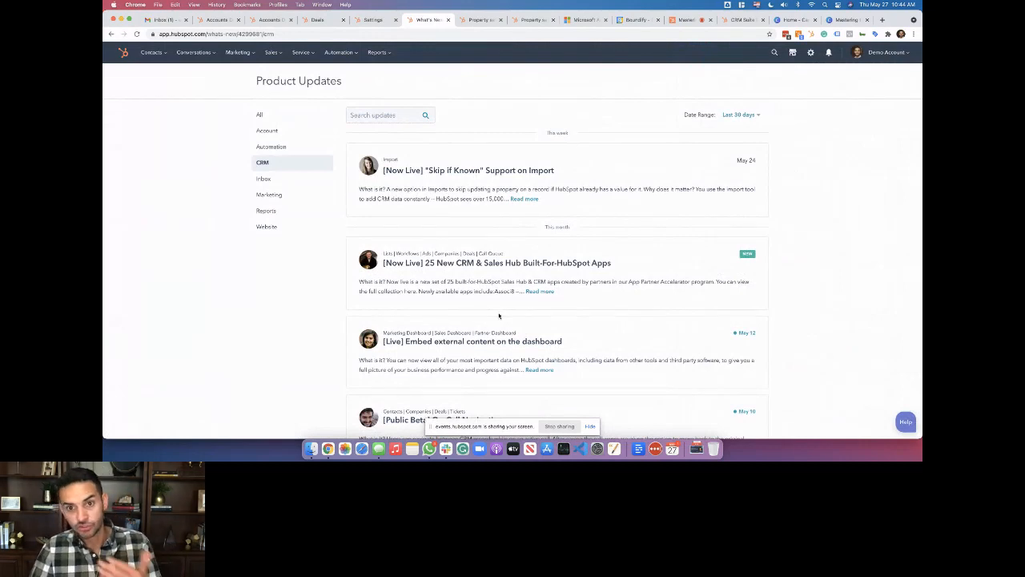
{"action": "scroll", "coordinate": [499, 316], "scroll_direction": "down", "scroll_amount": 1}
{"action": "scroll", "coordinate": [499, 315], "scroll_direction": "down", "scroll_amount": 10}
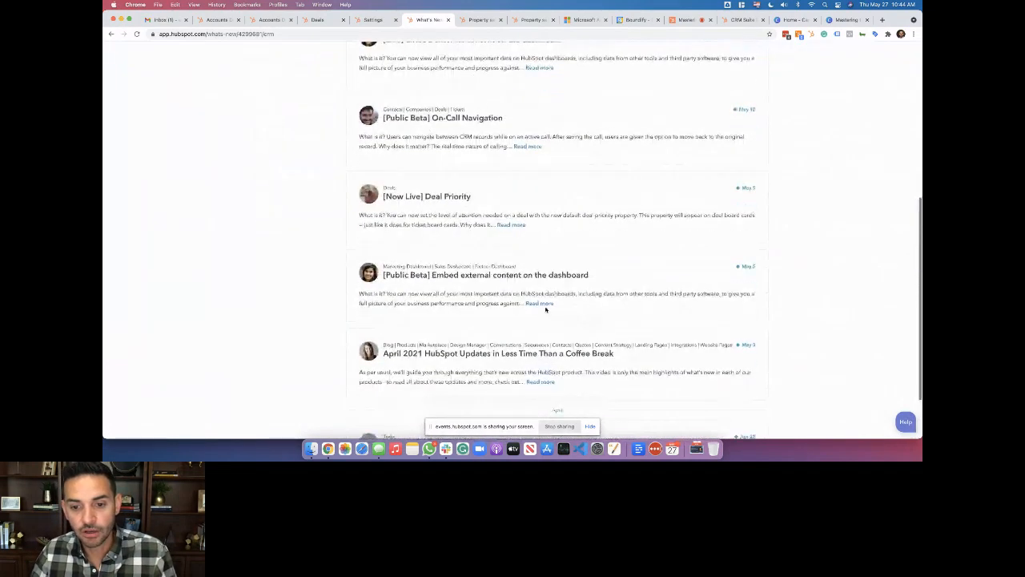
{"action": "scroll", "coordinate": [538, 312], "scroll_direction": "up", "scroll_amount": 10}
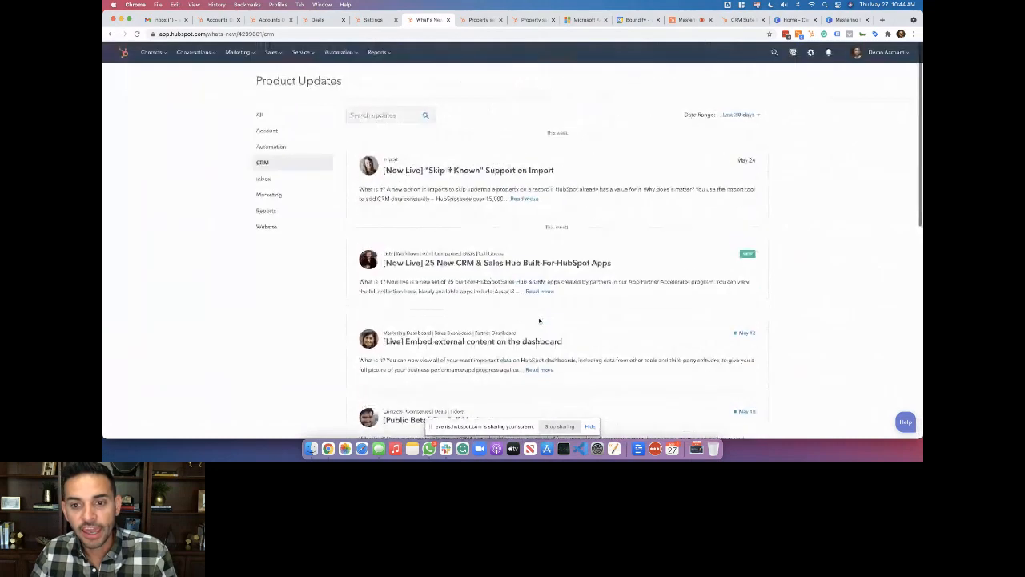
{"action": "left_click", "coordinate": [744, 115]}
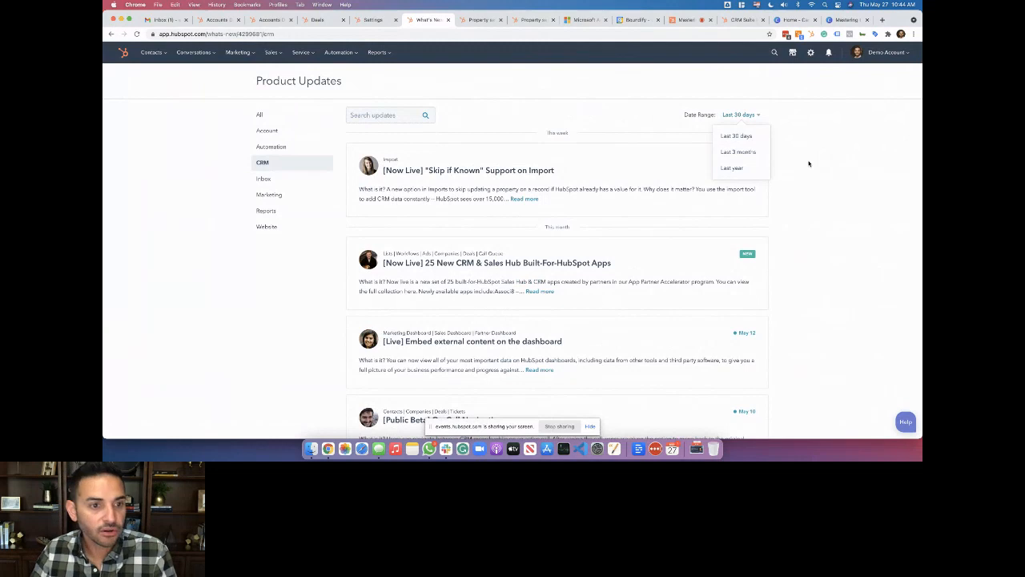
{"action": "left_click", "coordinate": [297, 211]}
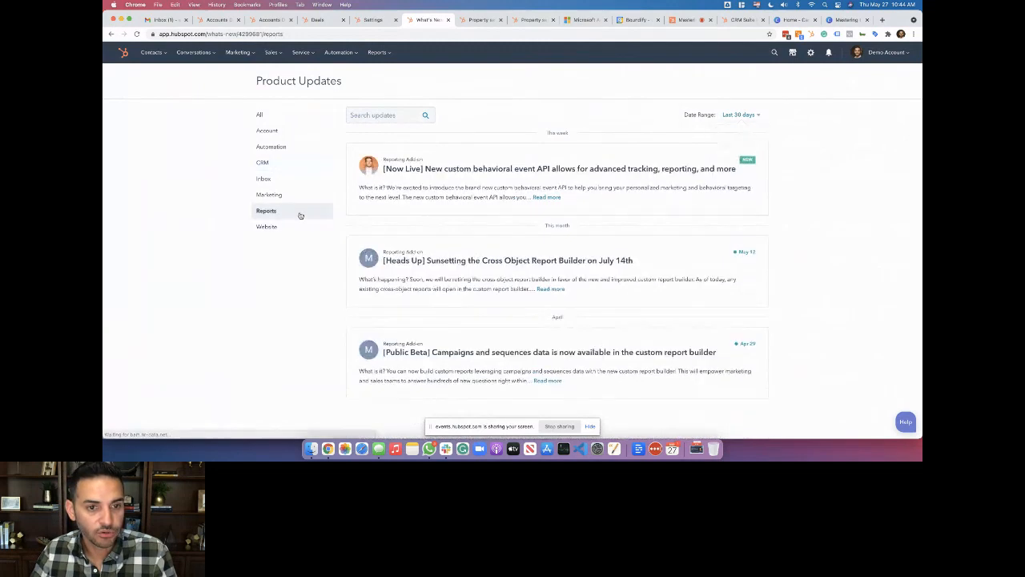
{"action": "left_click", "coordinate": [541, 198]}
{"action": "left_click", "coordinate": [904, 54]}
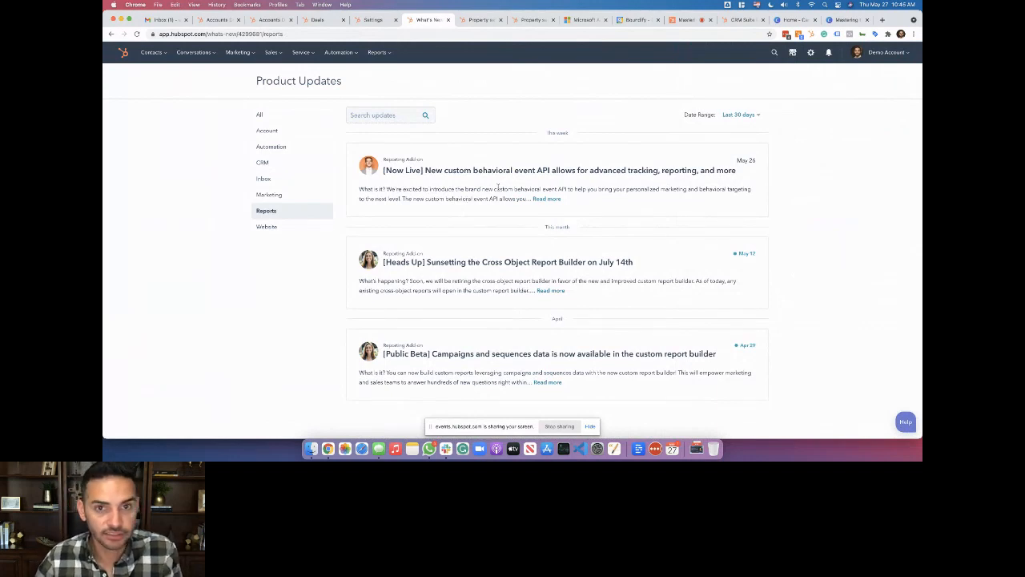
{"action": "left_click", "coordinate": [303, 128]}
{"action": "left_click", "coordinate": [303, 119]}
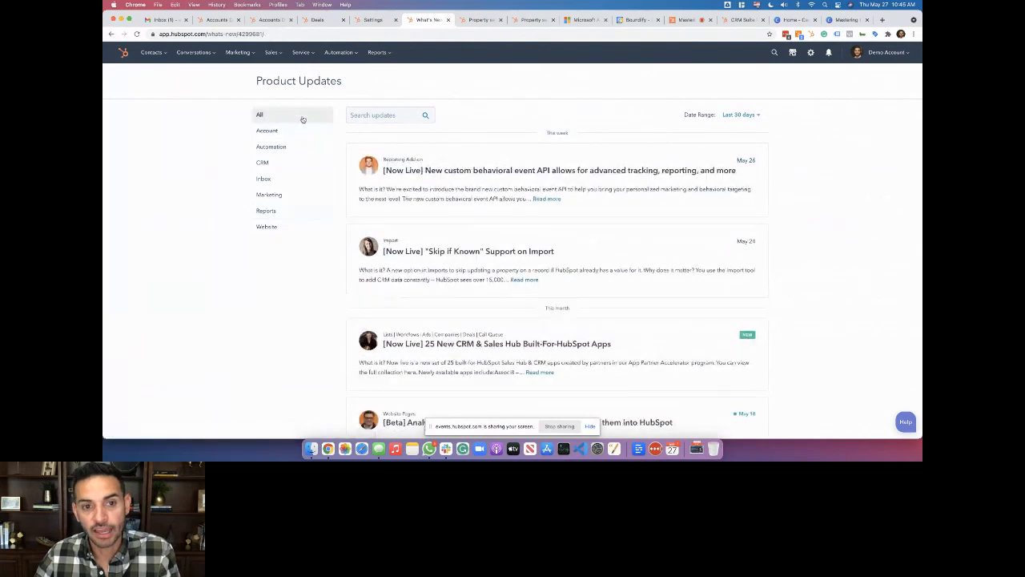
Switch via the HubSpot Events session to the Canva deck's page 8 Sales Tools slide
{"action": "left_click", "coordinate": [689, 22]}
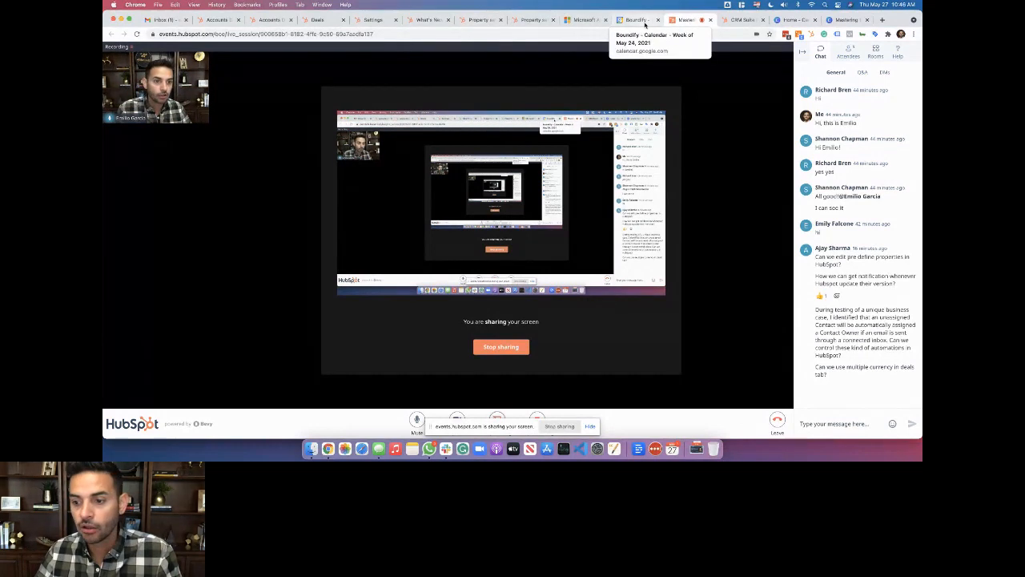
{"action": "left_click", "coordinate": [848, 19]}
{"action": "scroll", "coordinate": [536, 244], "scroll_direction": "down", "scroll_amount": 5}
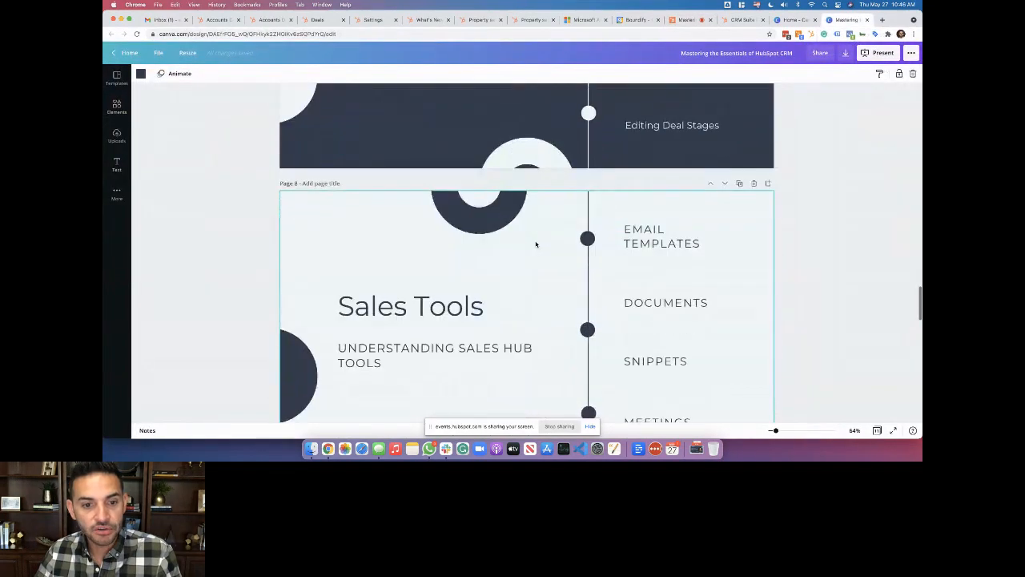
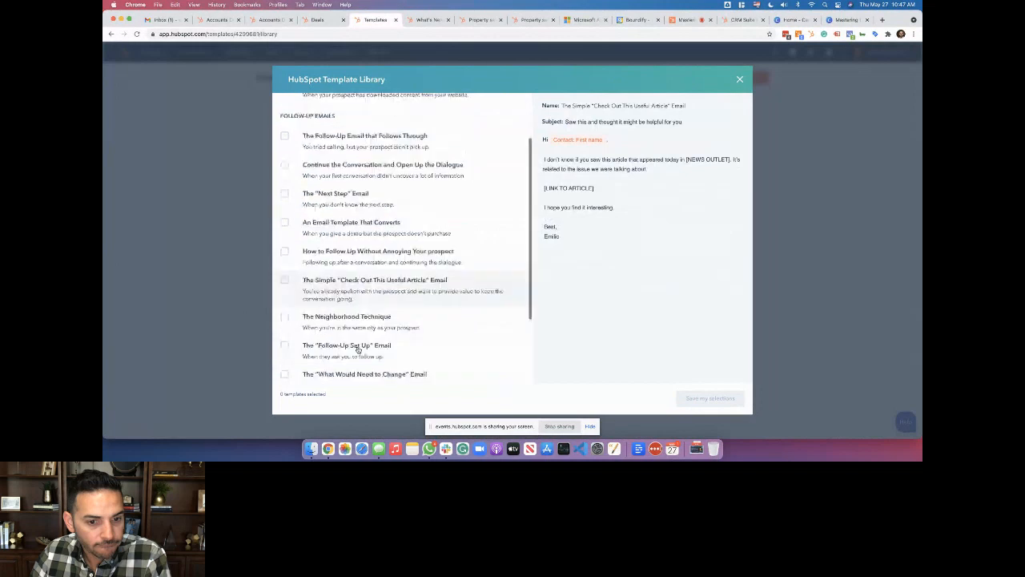
{"action": "scroll", "coordinate": [371, 295], "scroll_direction": "down", "scroll_amount": 2}
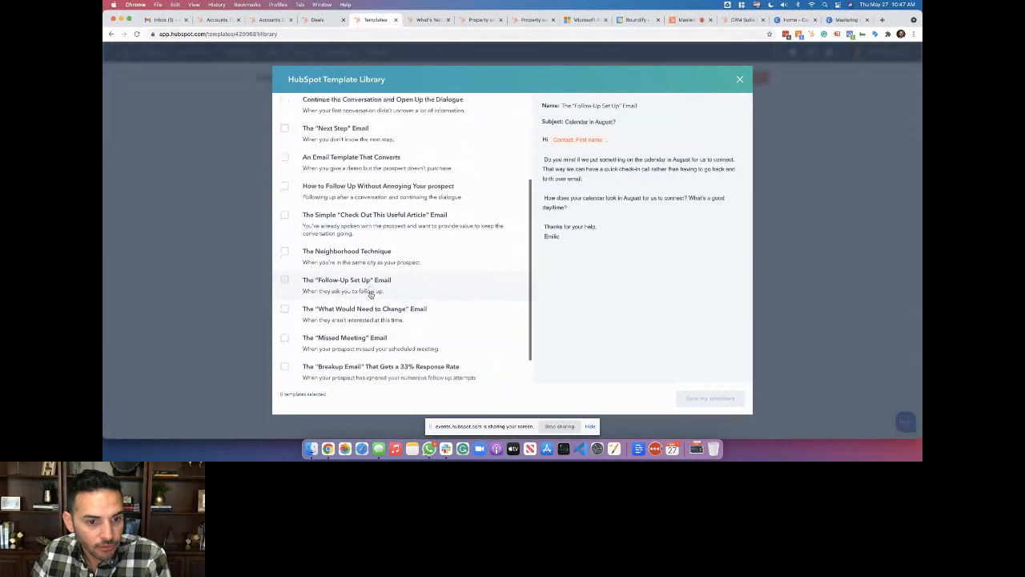
Add Share Helpful Resource from the template library and open the new template for editing
{"action": "scroll", "coordinate": [371, 294], "scroll_direction": "up", "scroll_amount": 8}
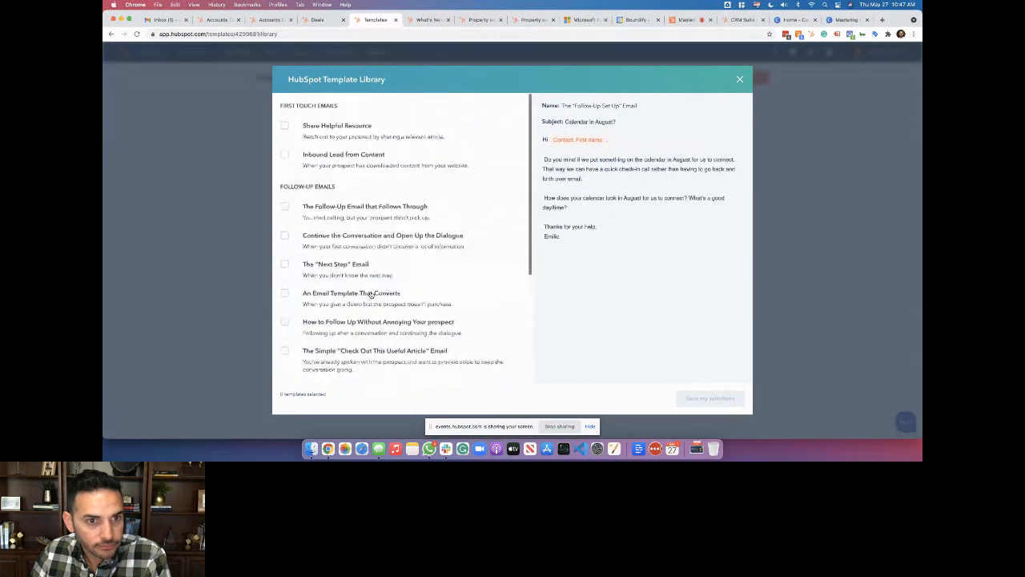
{"action": "left_click", "coordinate": [369, 135]}
{"action": "left_click", "coordinate": [710, 398]}
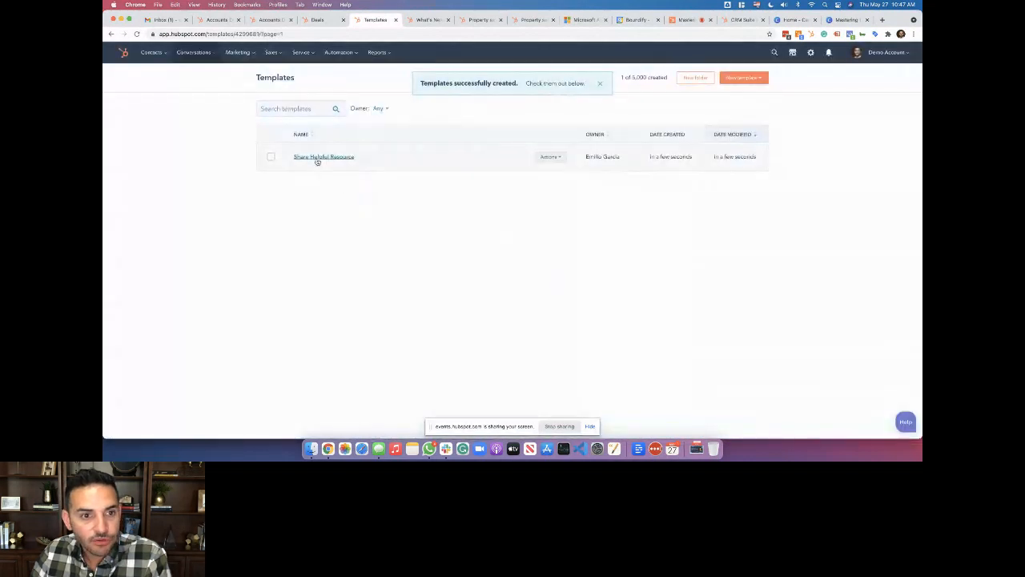
{"action": "left_click", "coordinate": [316, 158]}
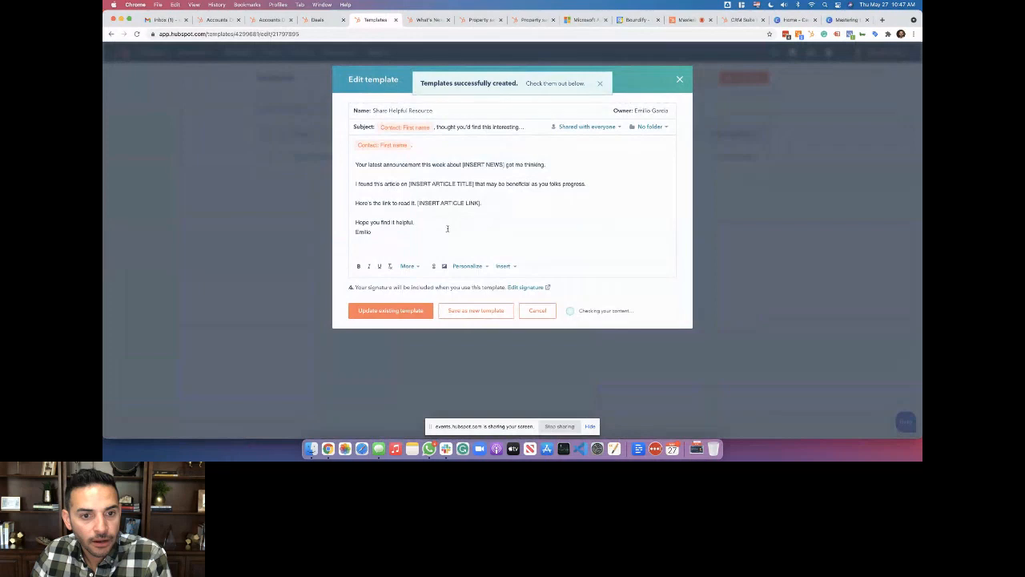
Insert a blank line above the Emilio signature and glance at the personalization token list
{"action": "key", "text": "Return"}
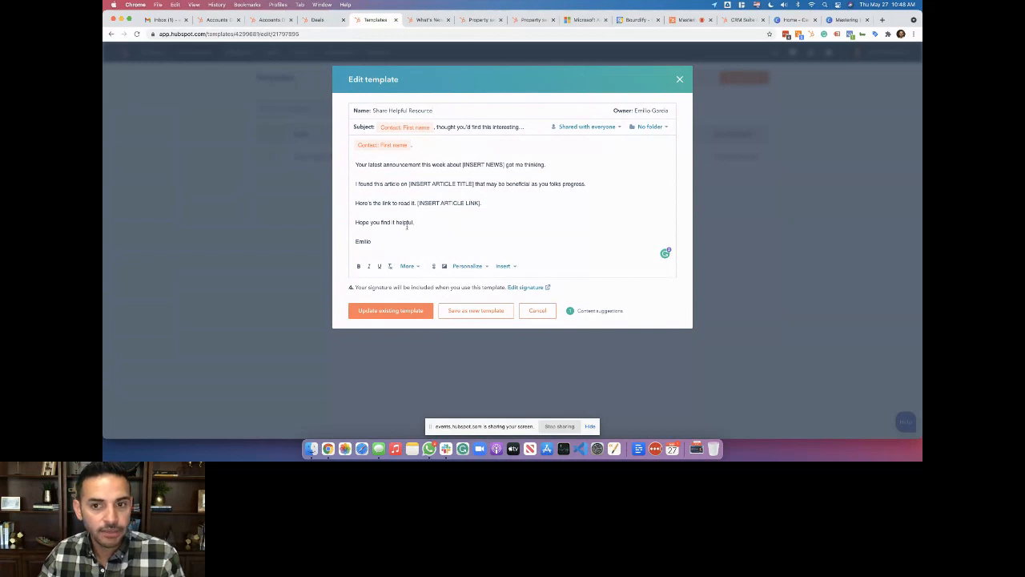
{"action": "left_click", "coordinate": [379, 241]}
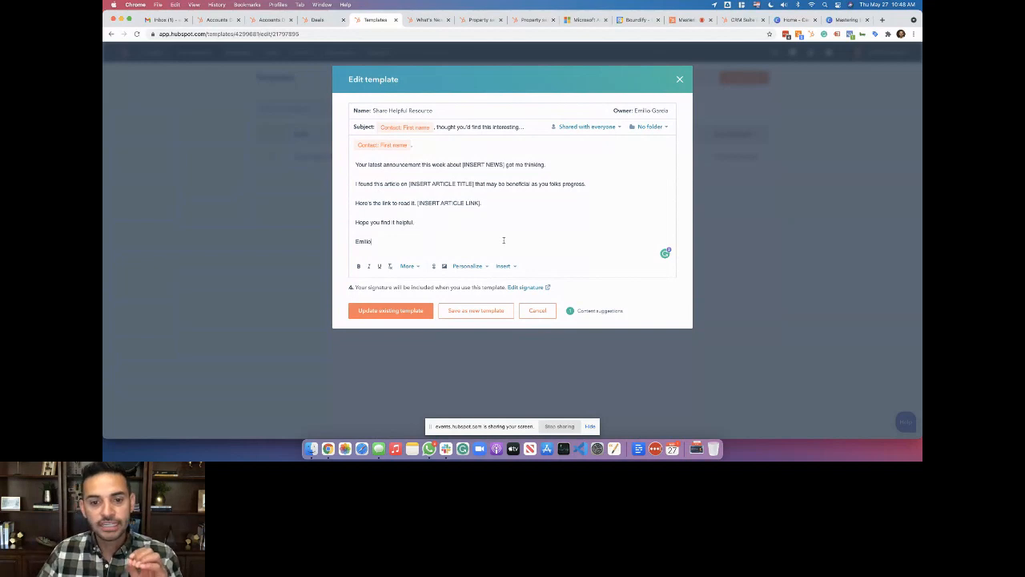
{"action": "left_click", "coordinate": [467, 266]}
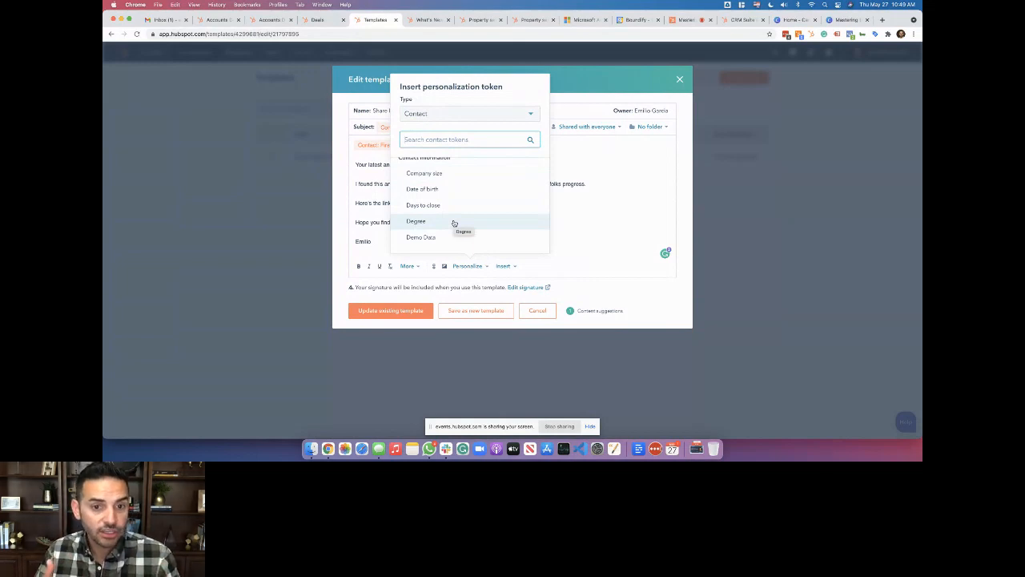
{"action": "left_click", "coordinate": [552, 204]}
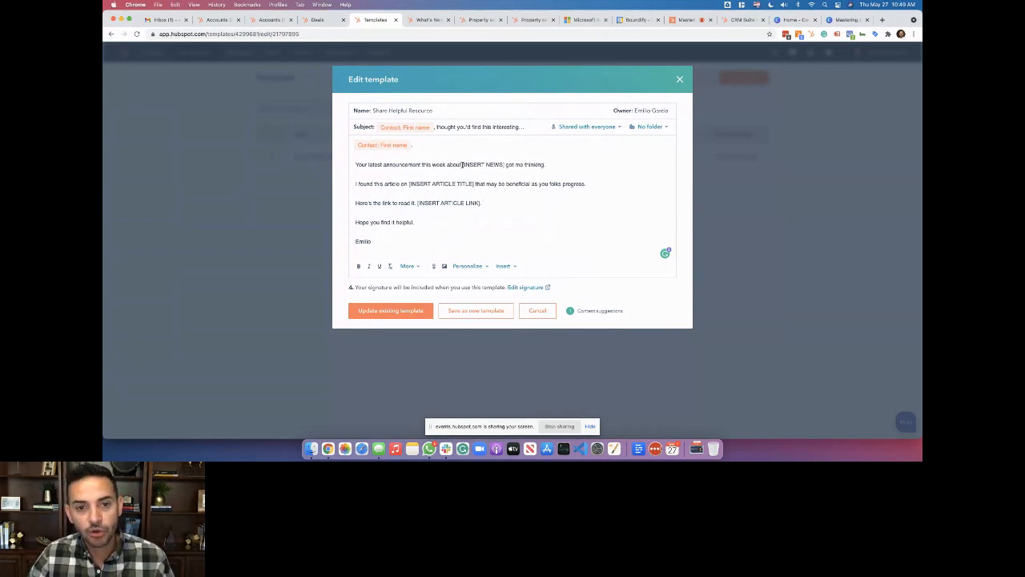
Update the existing template, then browse the template library and close it without adding anything
{"action": "left_click", "coordinate": [393, 311]}
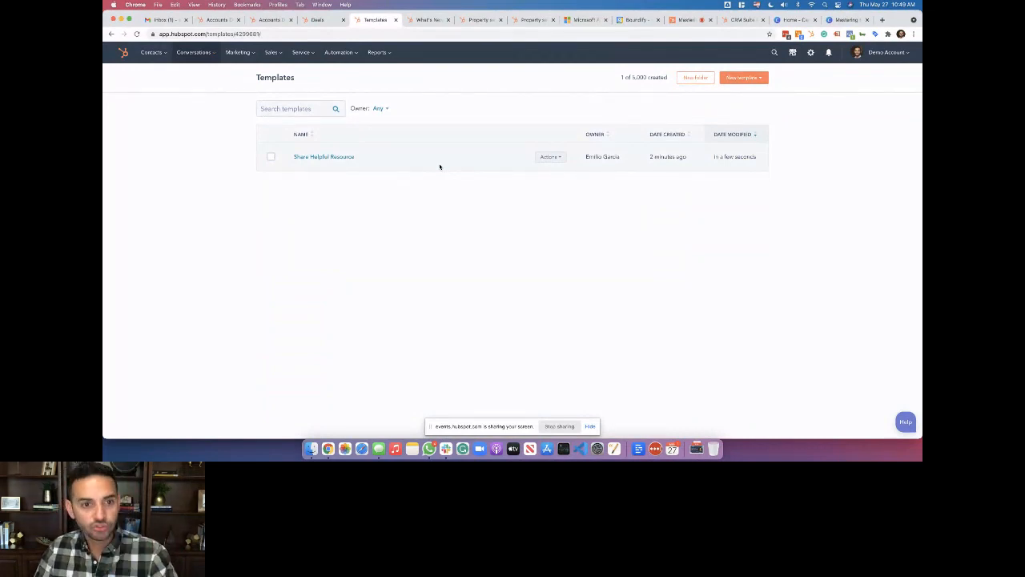
{"action": "left_click", "coordinate": [743, 78]}
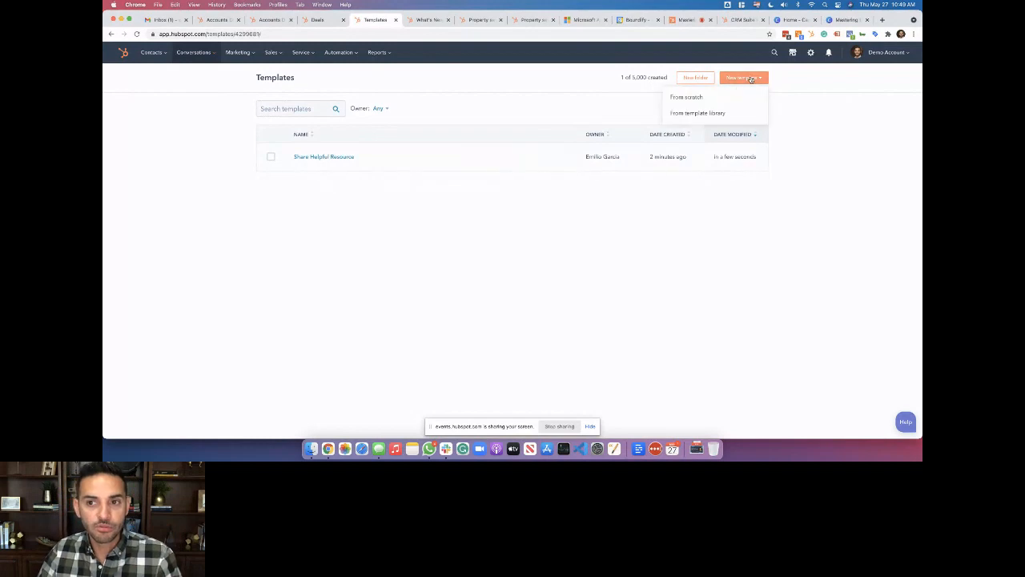
{"action": "left_click", "coordinate": [717, 112]}
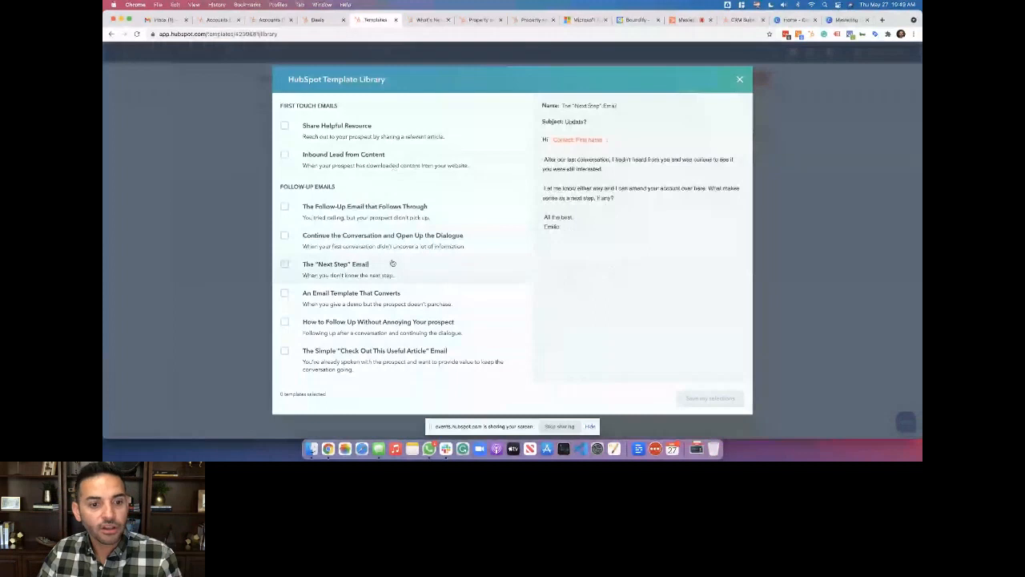
{"action": "scroll", "coordinate": [392, 263], "scroll_direction": "down", "scroll_amount": 5}
{"action": "scroll", "coordinate": [395, 273], "scroll_direction": "up", "scroll_amount": 5}
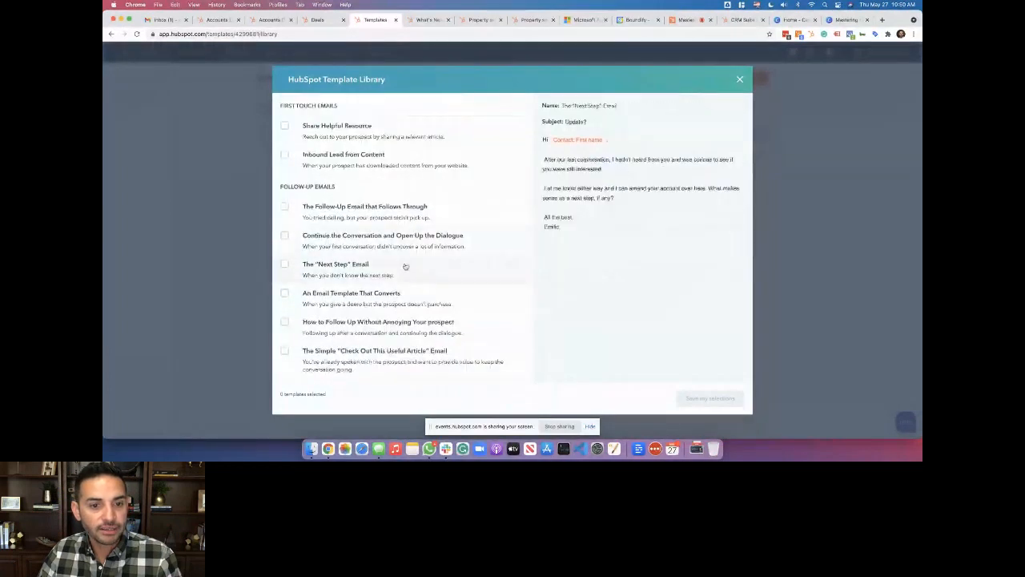
{"action": "left_click", "coordinate": [740, 79]}
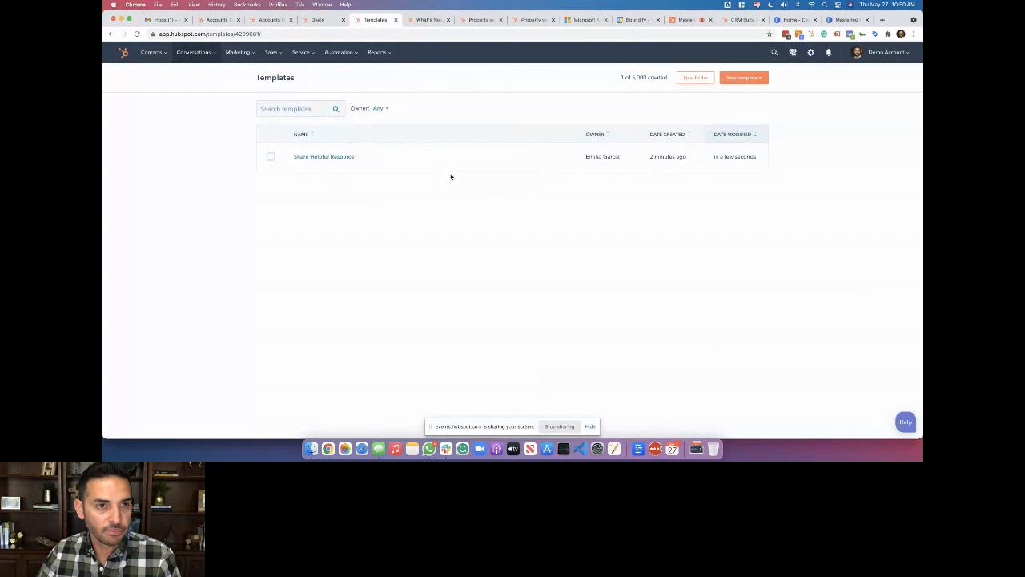
Glance at the Canva Sales Tools slide, then return to the Templates page
{"action": "left_click", "coordinate": [843, 20]}
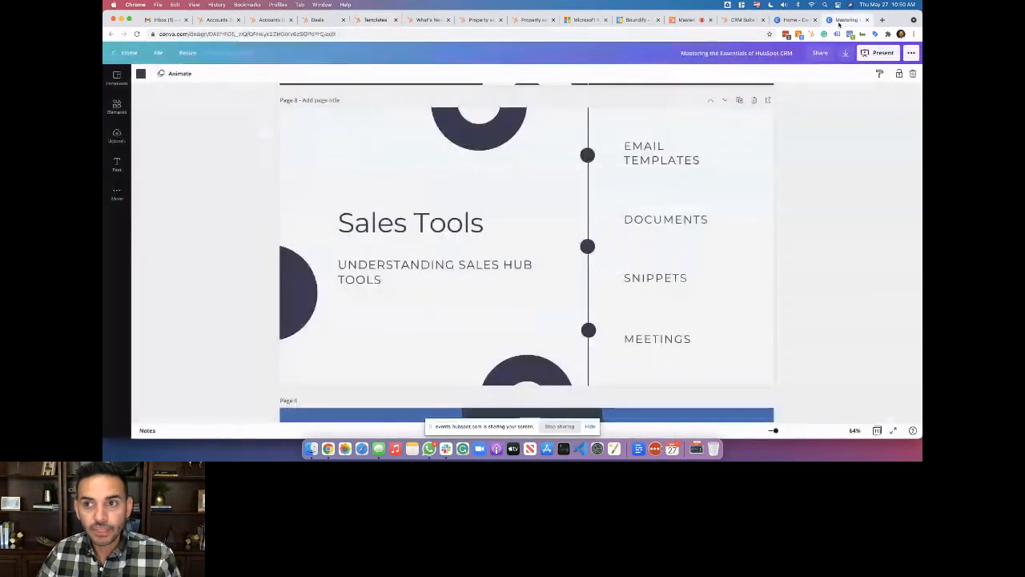
{"action": "left_click", "coordinate": [312, 20]}
{"action": "left_click", "coordinate": [365, 20]}
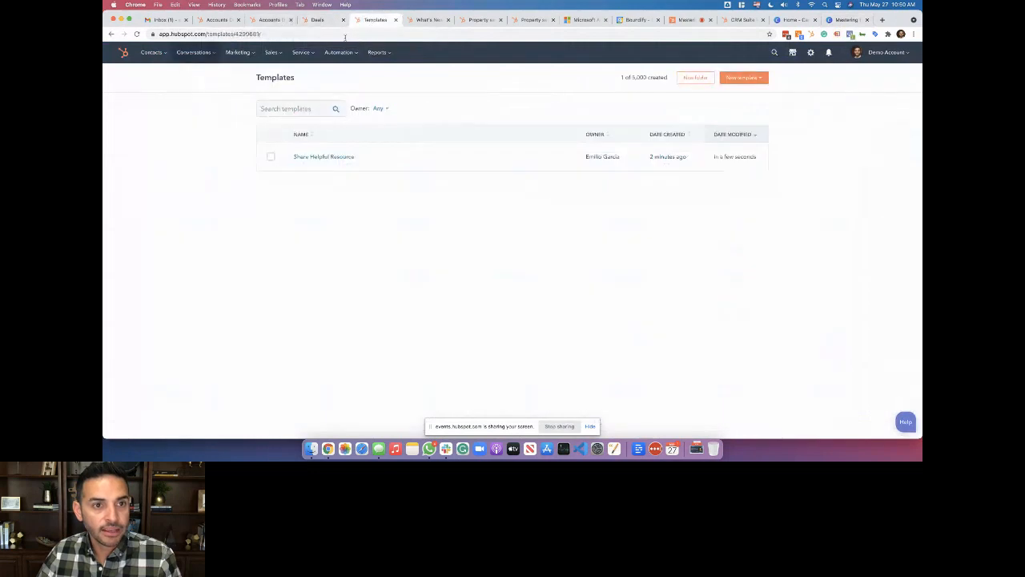
Open Sales > Documents, then switch to the Boundify account and view its five tracked documents
{"action": "mouse_move", "coordinate": [272, 52]}
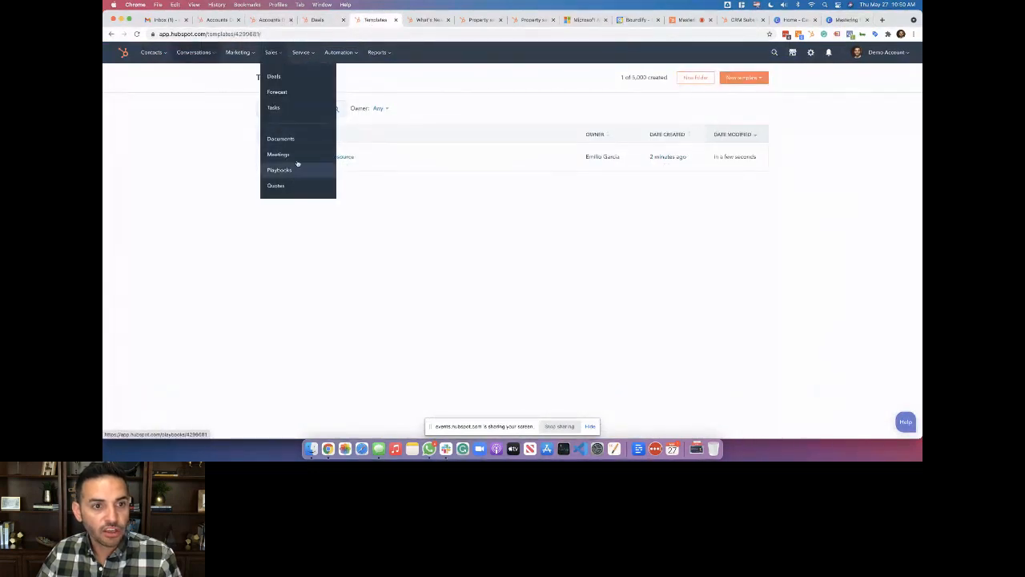
{"action": "left_click", "coordinate": [298, 139]}
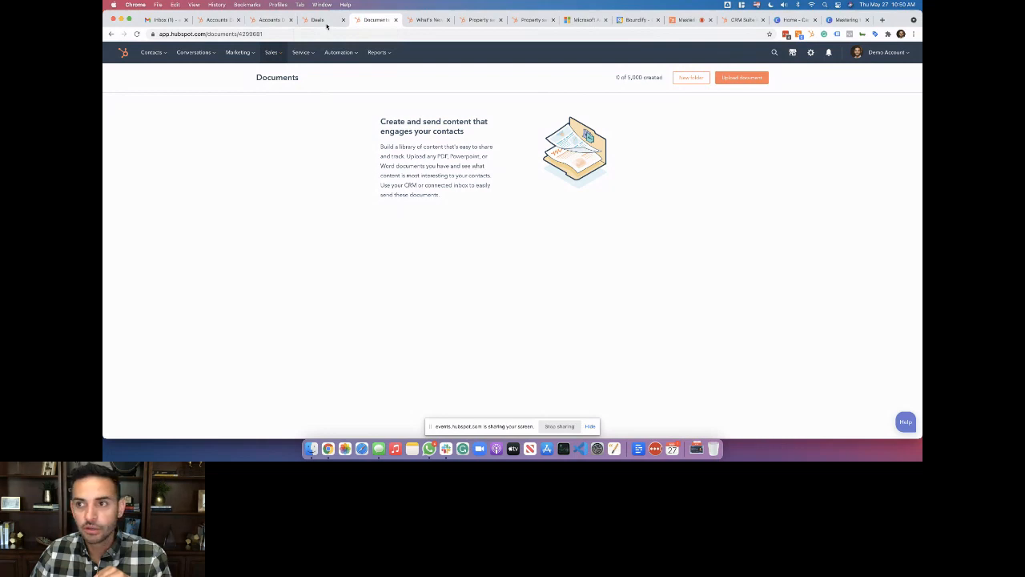
{"action": "left_click", "coordinate": [270, 19]}
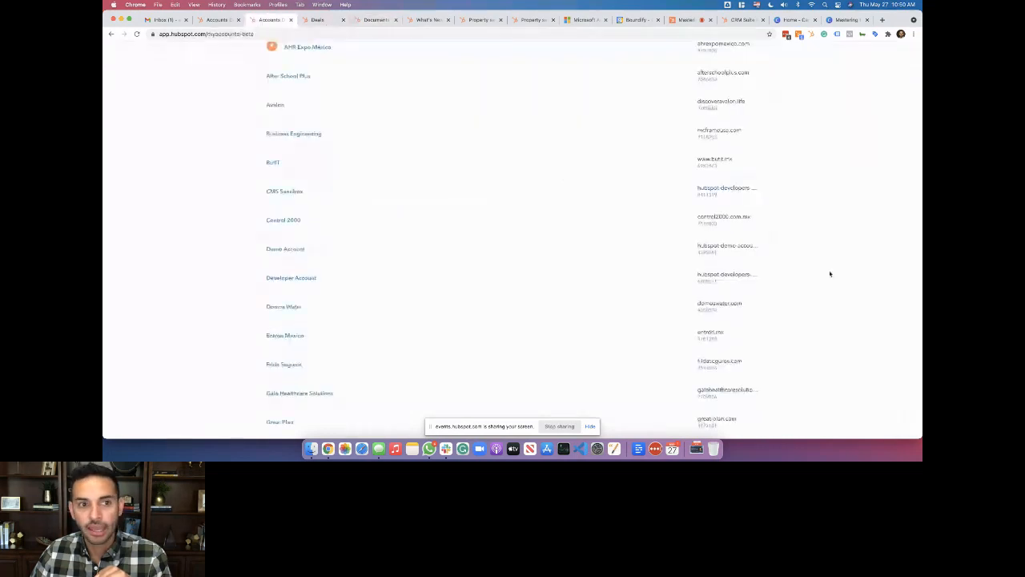
{"action": "scroll", "coordinate": [641, 240], "scroll_direction": "up", "scroll_amount": 5}
{"action": "left_click", "coordinate": [664, 163]}
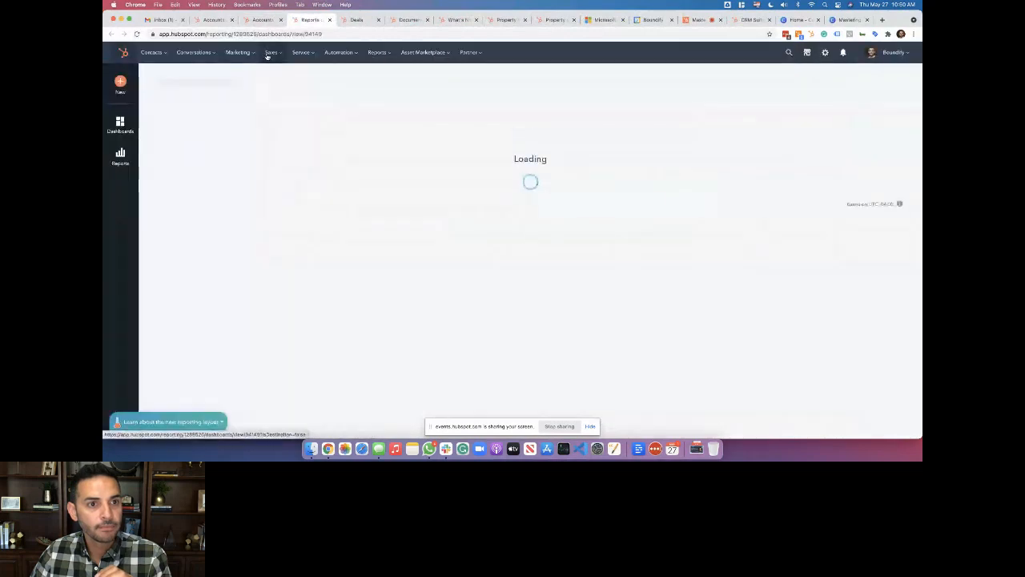
{"action": "mouse_move", "coordinate": [270, 52]}
{"action": "left_click", "coordinate": [282, 138]}
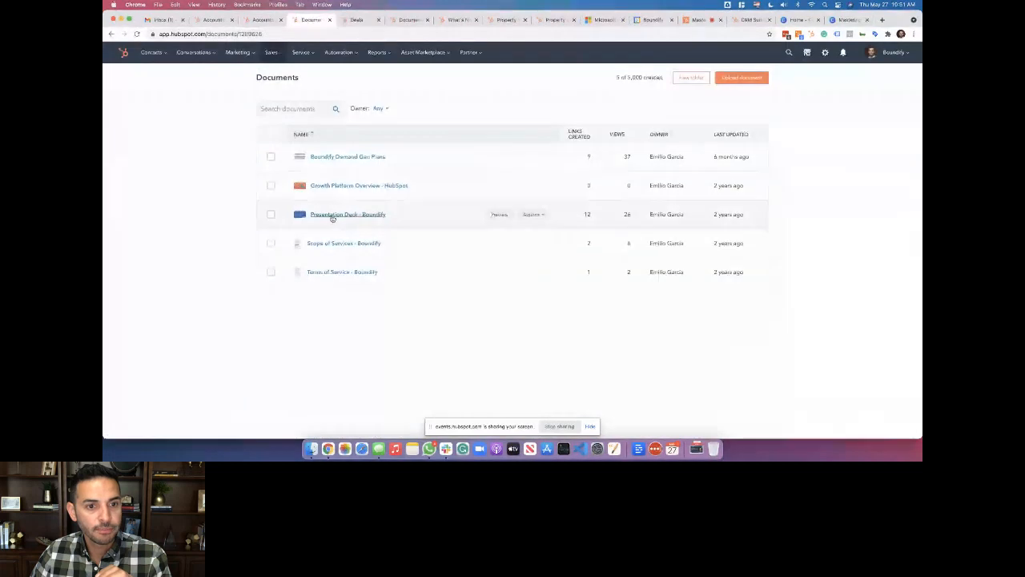
{"action": "left_click", "coordinate": [333, 217]}
{"action": "left_click", "coordinate": [305, 116]}
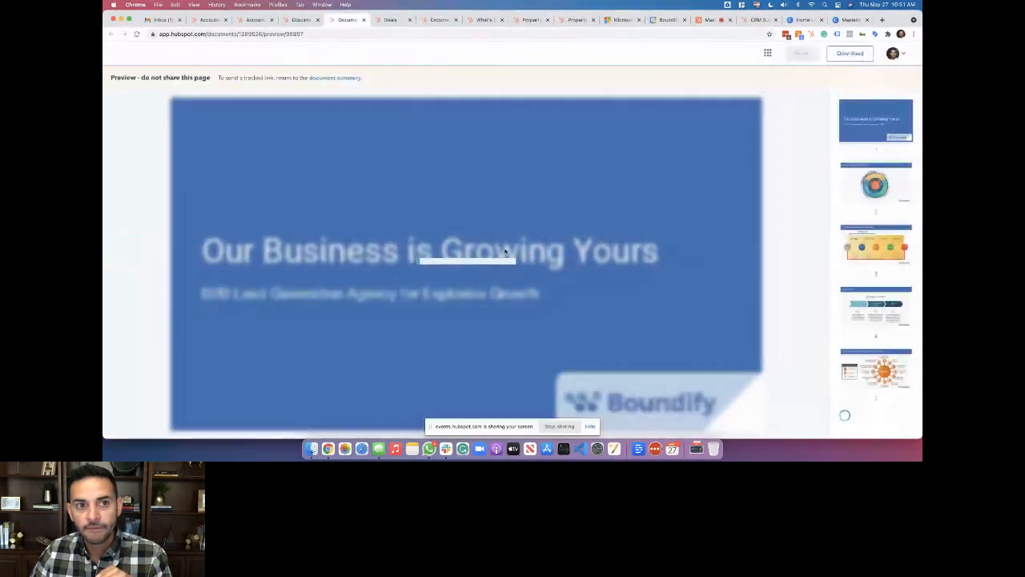
{"action": "left_click", "coordinate": [291, 20]}
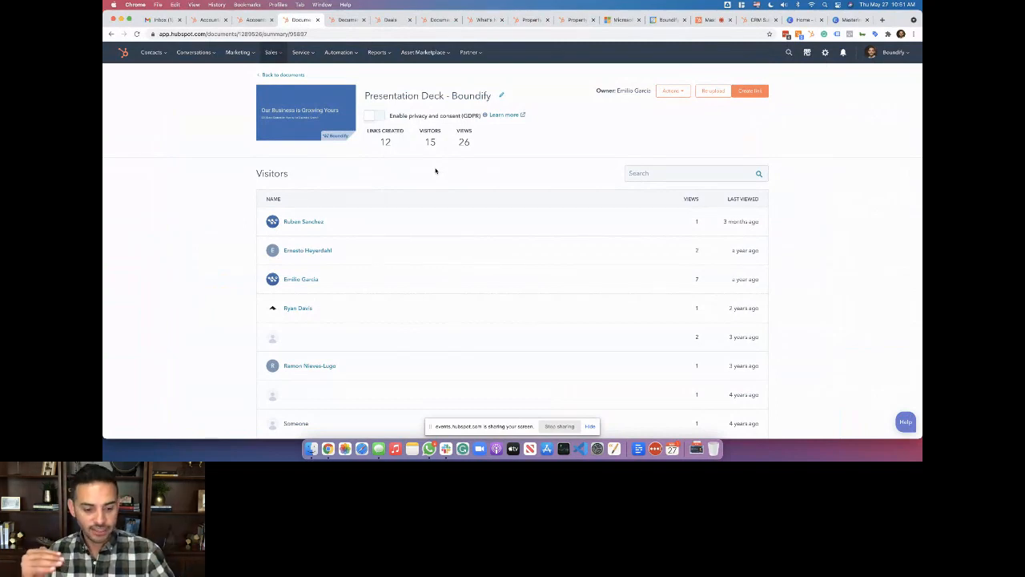
{"action": "key", "text": "ctrl+Tab"}
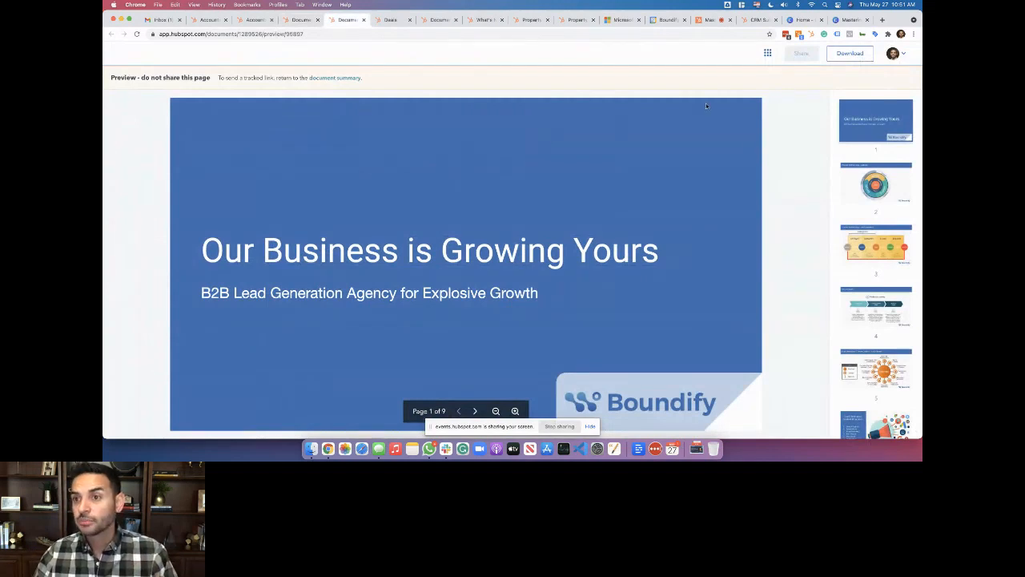
{"action": "left_click", "coordinate": [847, 53]}
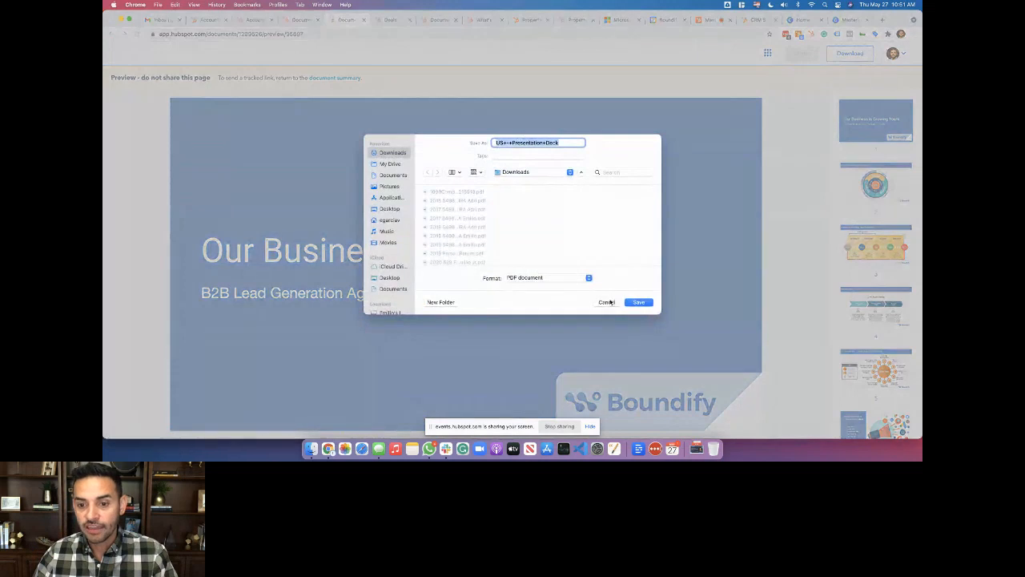
{"action": "left_click", "coordinate": [607, 302]}
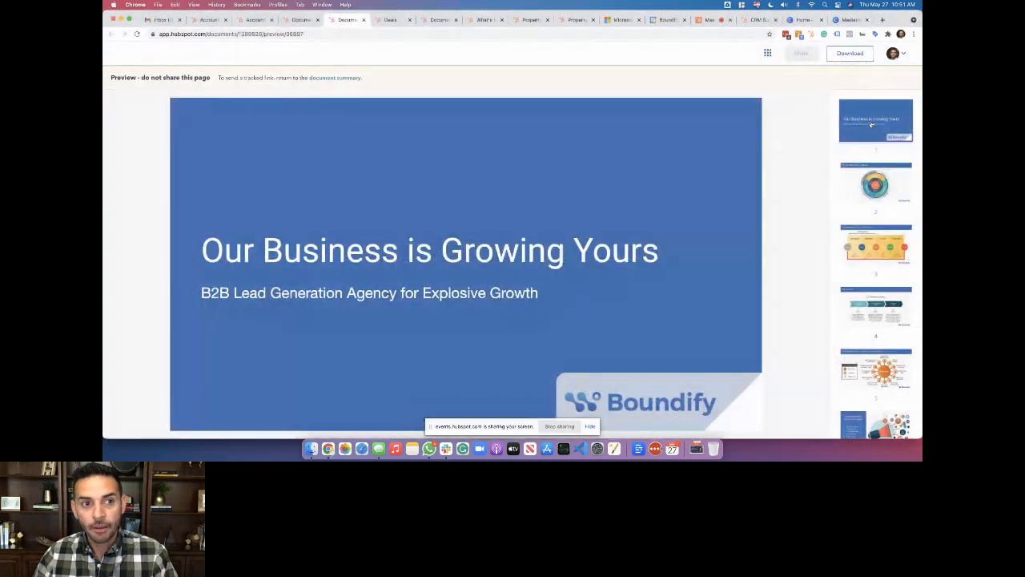
{"action": "left_click", "coordinate": [875, 197]}
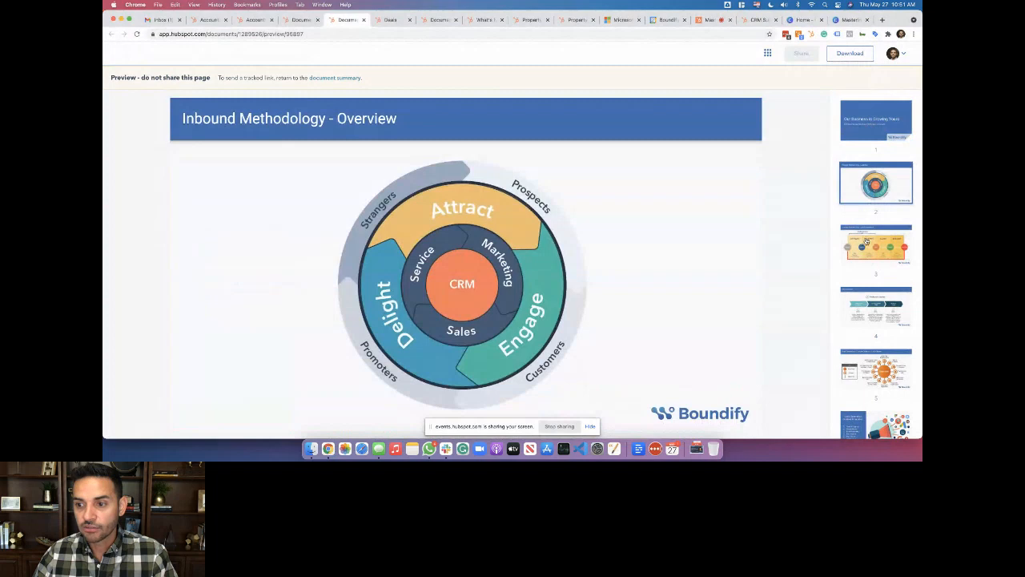
{"action": "left_click", "coordinate": [867, 242]}
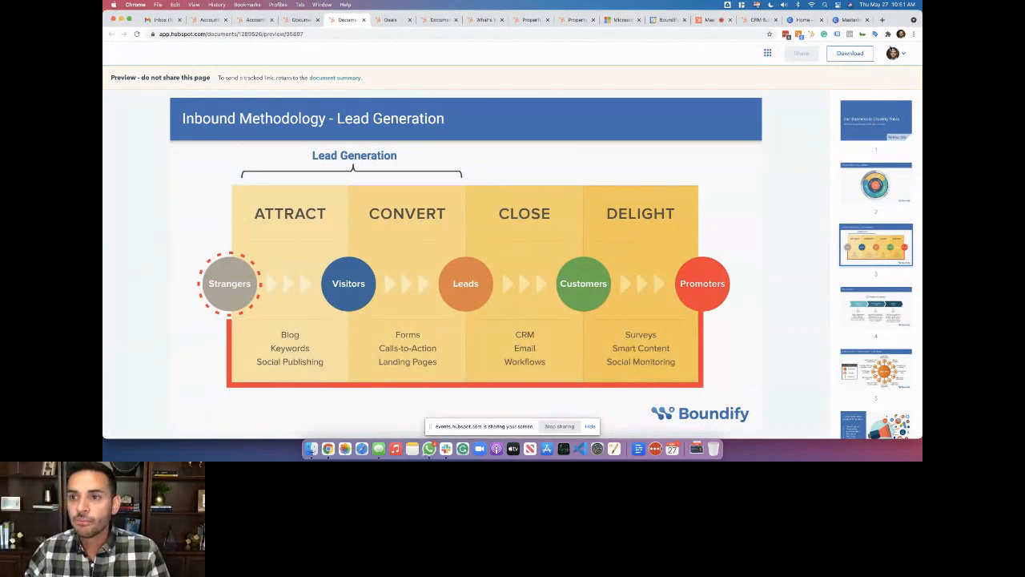
{"action": "left_click", "coordinate": [893, 53]}
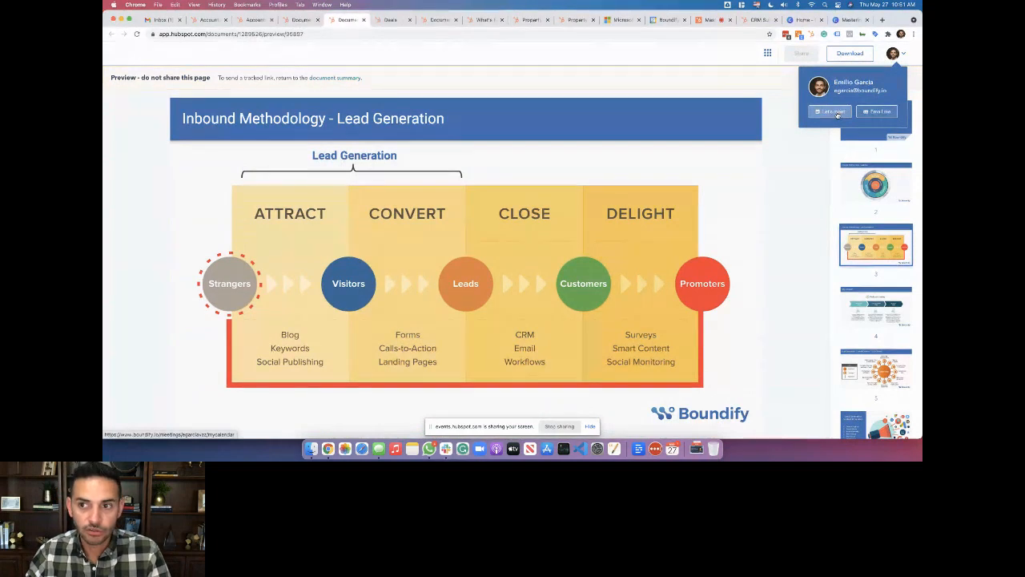
{"action": "left_click", "coordinate": [770, 56]}
{"action": "left_click", "coordinate": [769, 55]}
{"action": "left_click", "coordinate": [770, 55]}
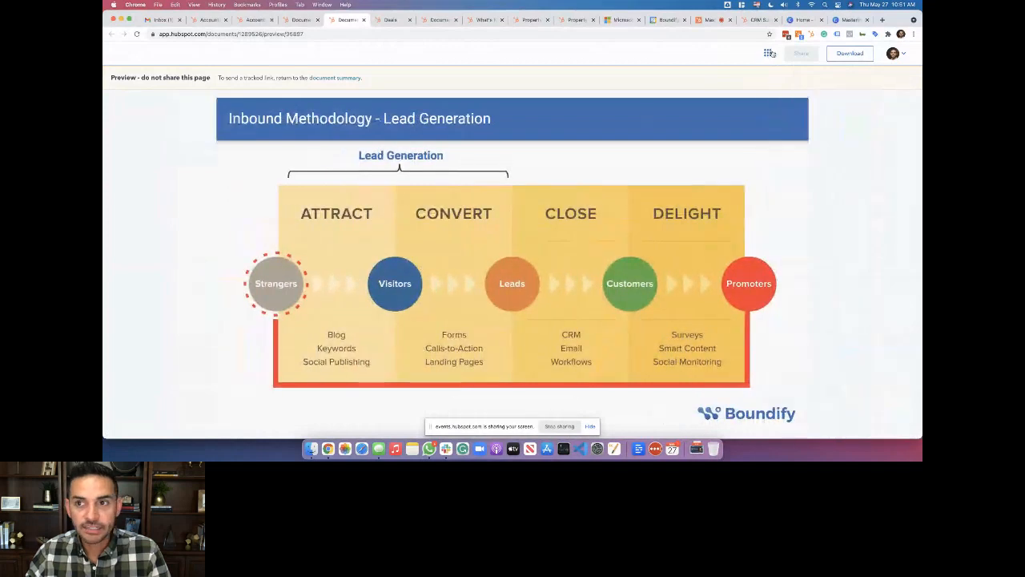
{"action": "left_click", "coordinate": [769, 55]}
{"action": "left_click", "coordinate": [300, 20]}
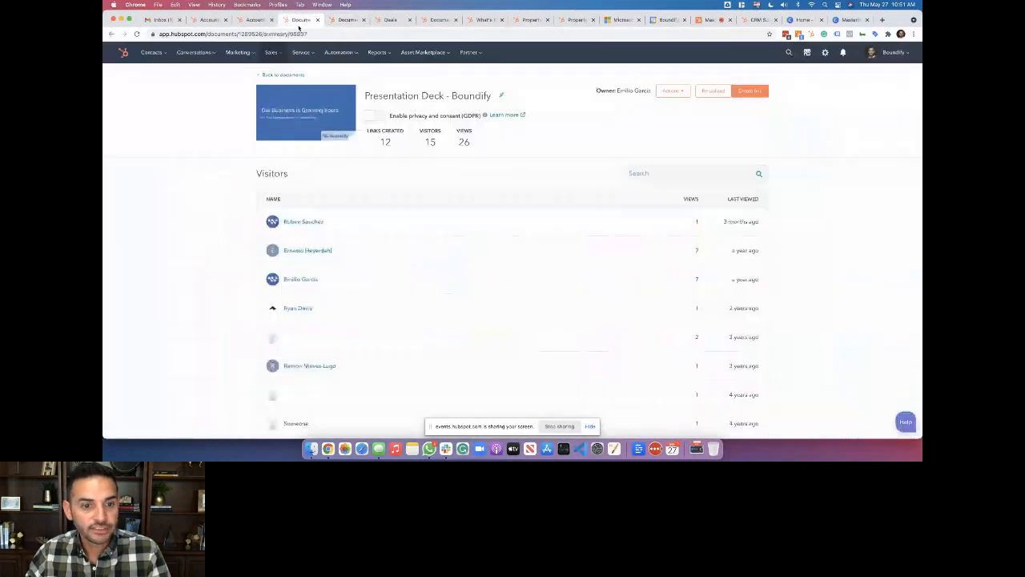
{"action": "left_click", "coordinate": [356, 226]}
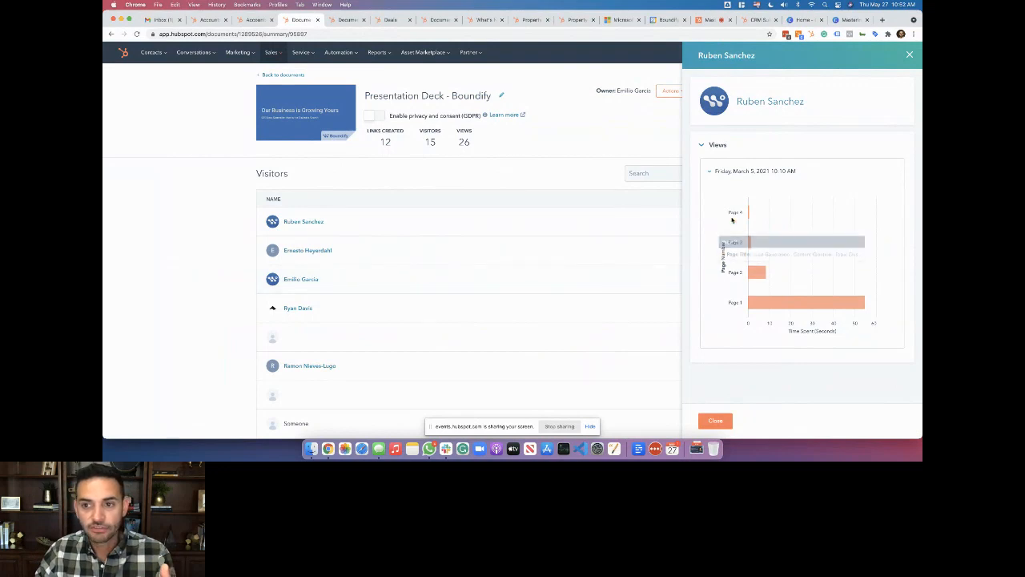
{"action": "mouse_move", "coordinate": [750, 303]}
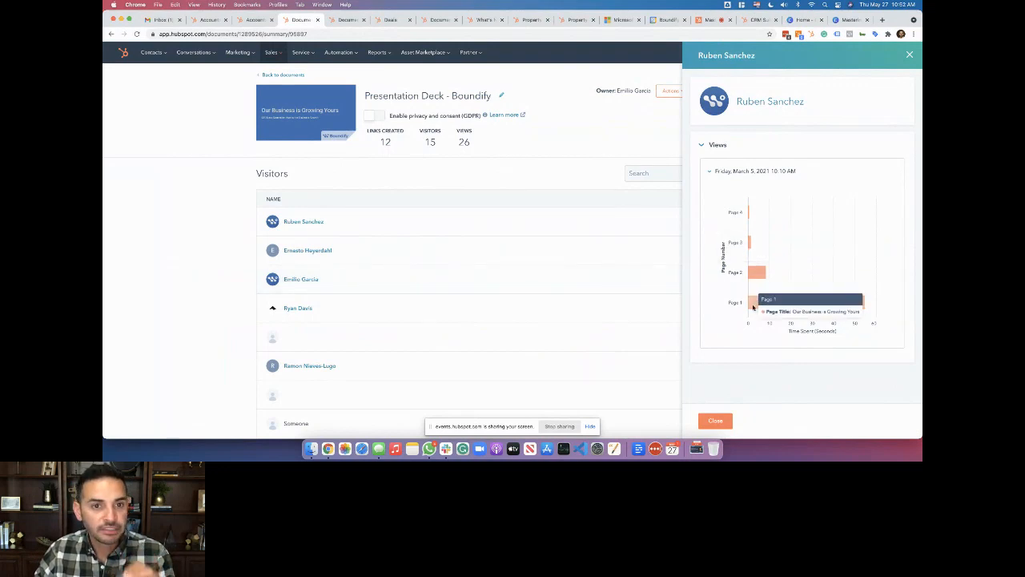
{"action": "left_click", "coordinate": [909, 54]}
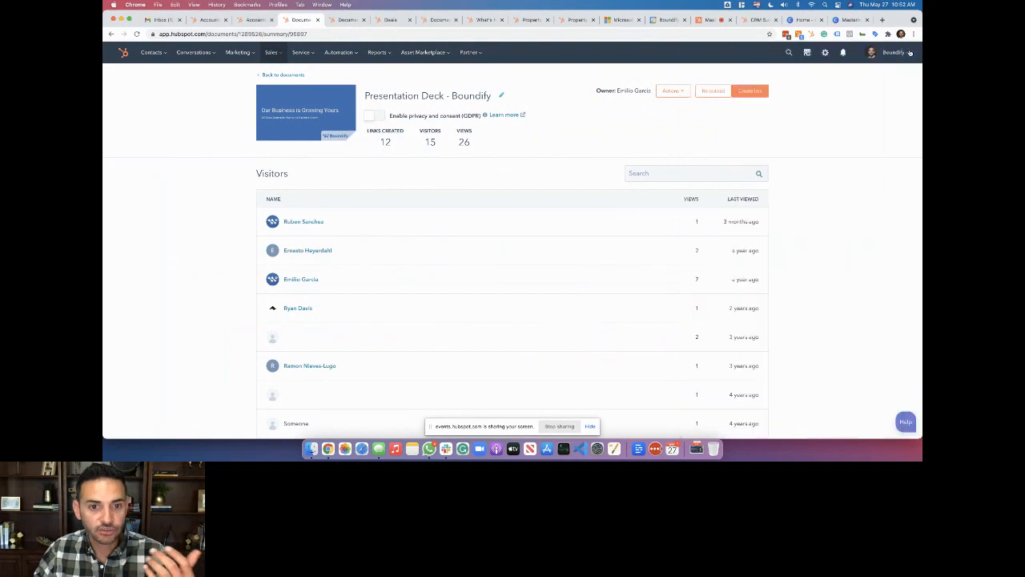
Preview the Boundify Demand Gen Plans document, check the Canva slide, then go to Conversations > Snippets
{"action": "left_click", "coordinate": [283, 75]}
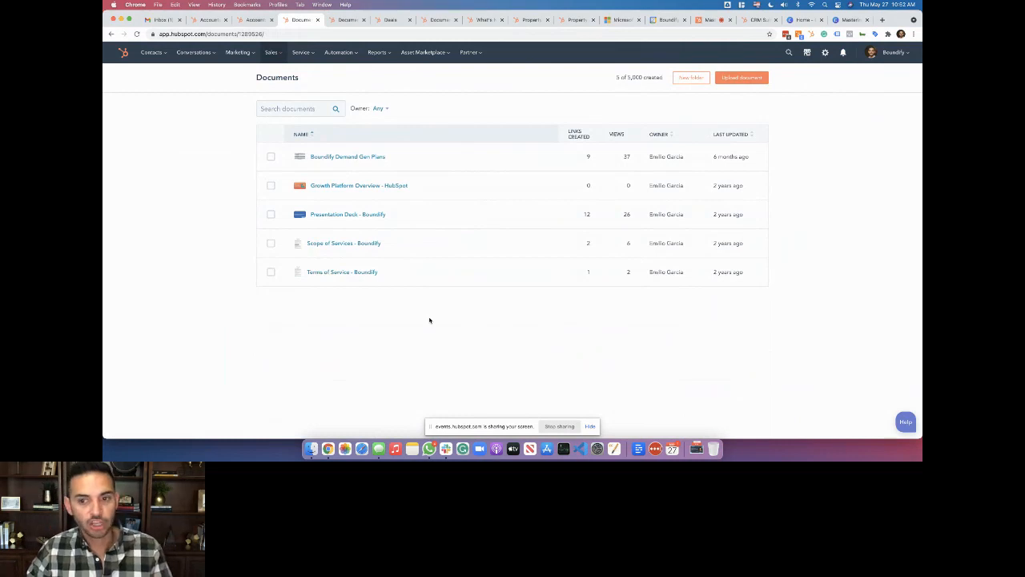
{"action": "left_click", "coordinate": [348, 156]}
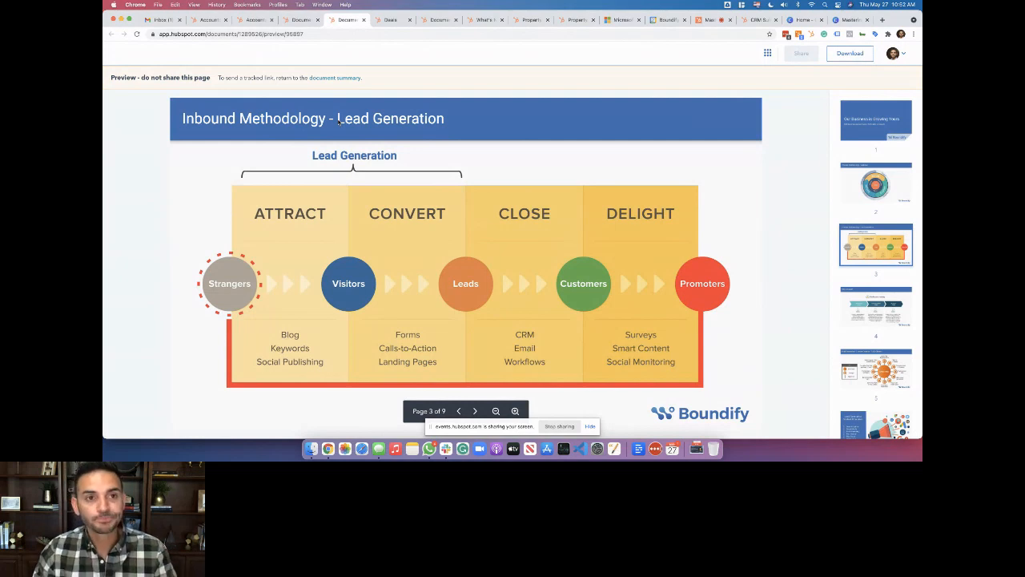
{"action": "left_click", "coordinate": [801, 19]}
{"action": "left_click", "coordinate": [838, 21]}
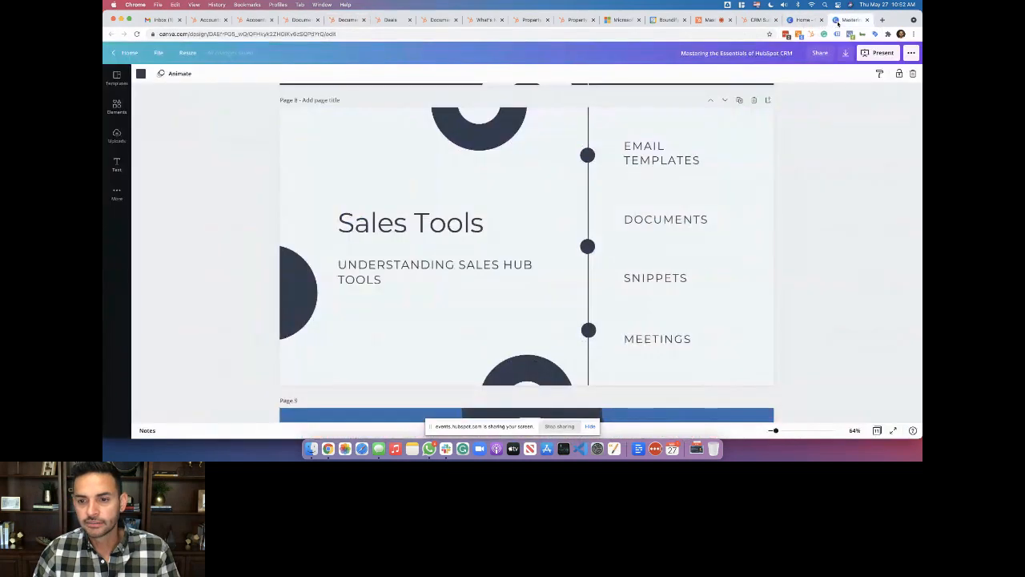
{"action": "left_click", "coordinate": [257, 21]}
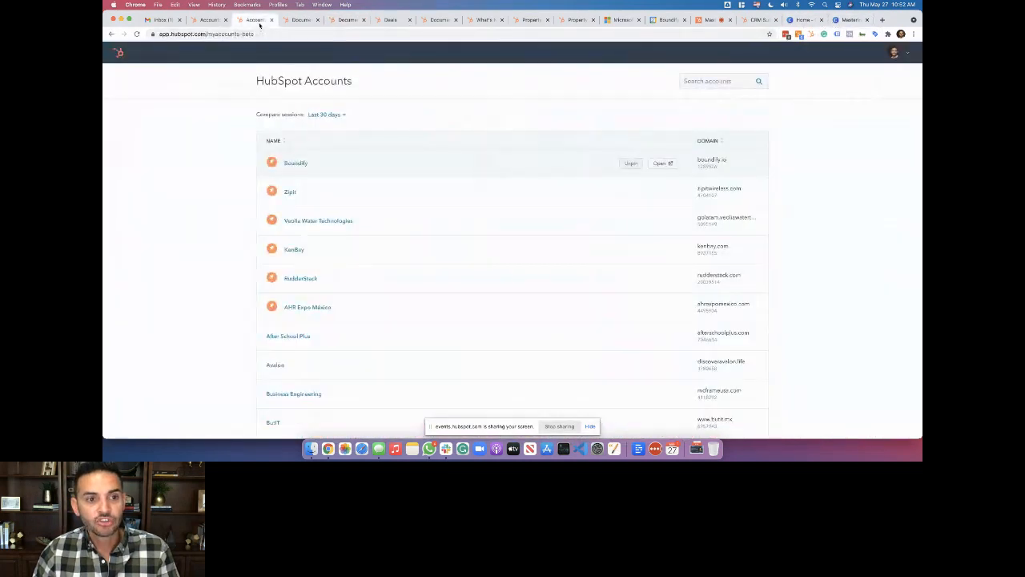
{"action": "left_click", "coordinate": [300, 21]}
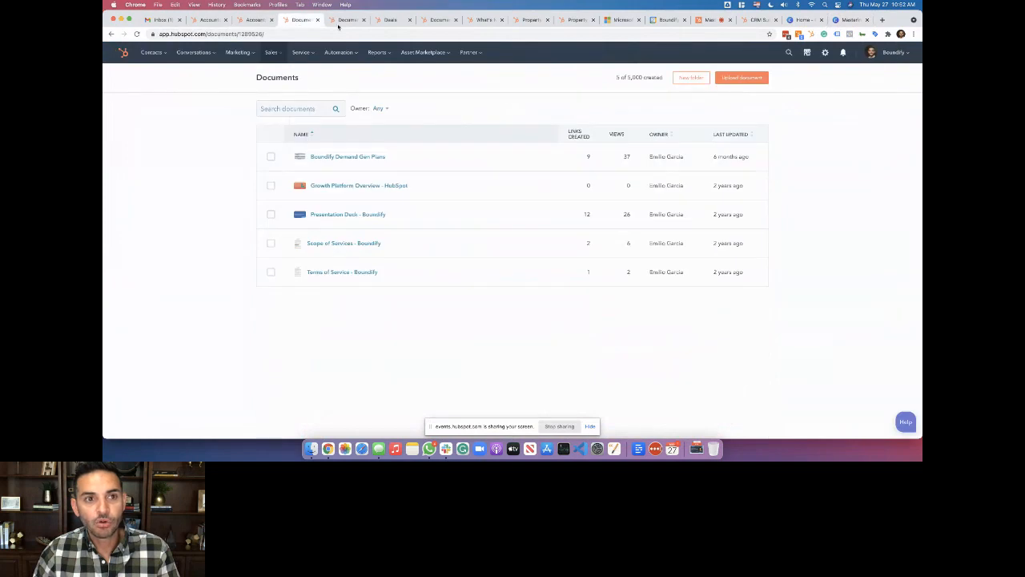
{"action": "left_click", "coordinate": [182, 53]}
{"action": "left_click", "coordinate": [192, 121]}
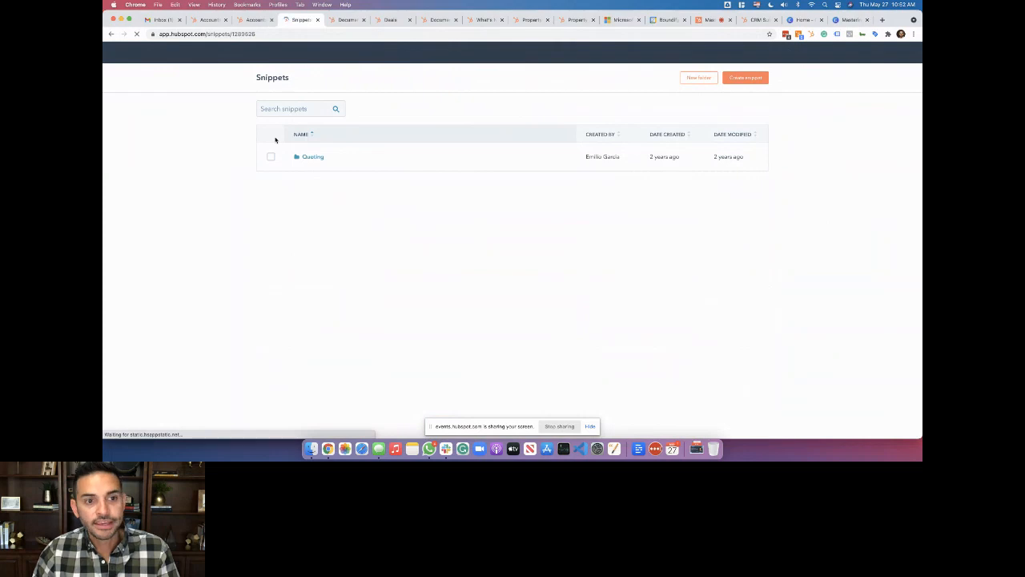
In the Quoting folder, view and close the Comments to Buyer and Purchase Terms snippets
{"action": "left_click", "coordinate": [310, 157]}
{"action": "left_click", "coordinate": [317, 171]}
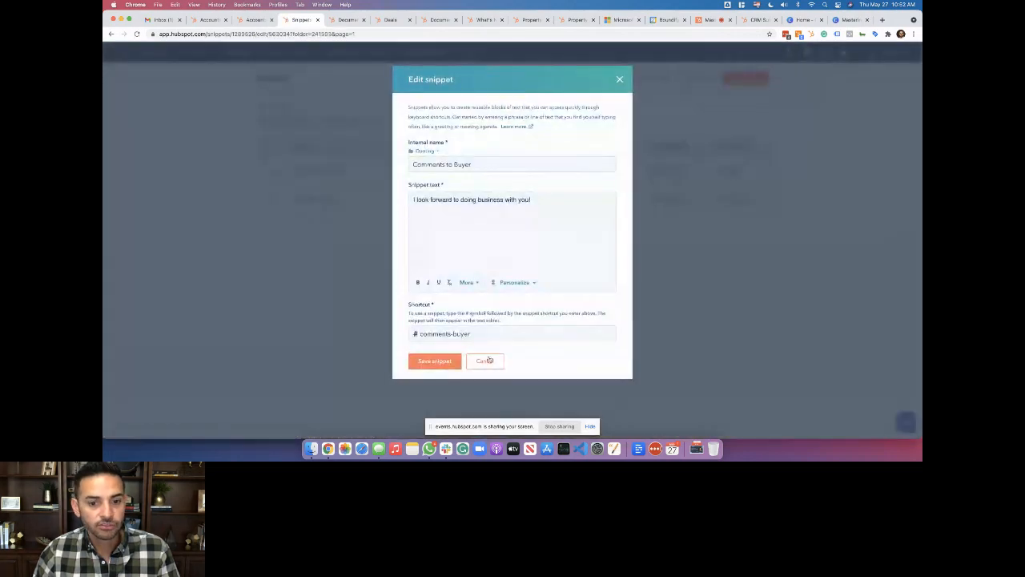
{"action": "left_click", "coordinate": [488, 360]}
{"action": "left_click", "coordinate": [323, 200]}
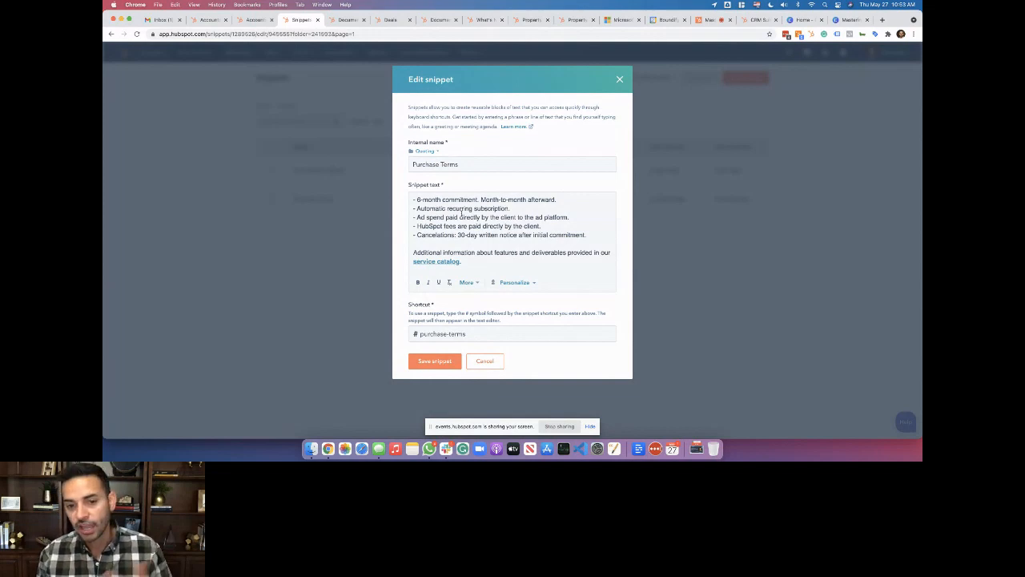
{"action": "left_click", "coordinate": [485, 360]}
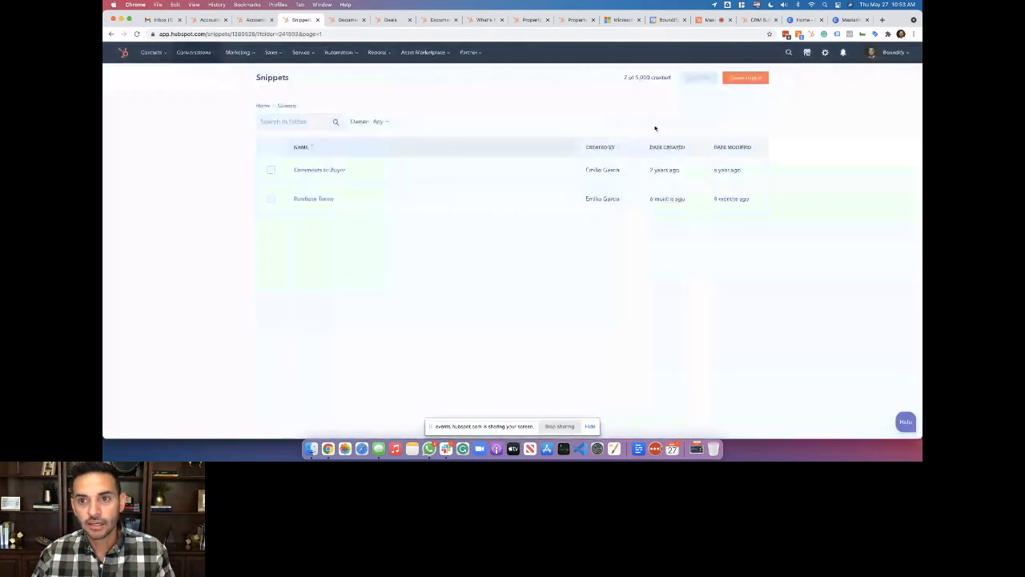
Reopen Purchase Terms, check the Canva slides, and close the snippet editor without saving
{"action": "left_click", "coordinate": [311, 201]}
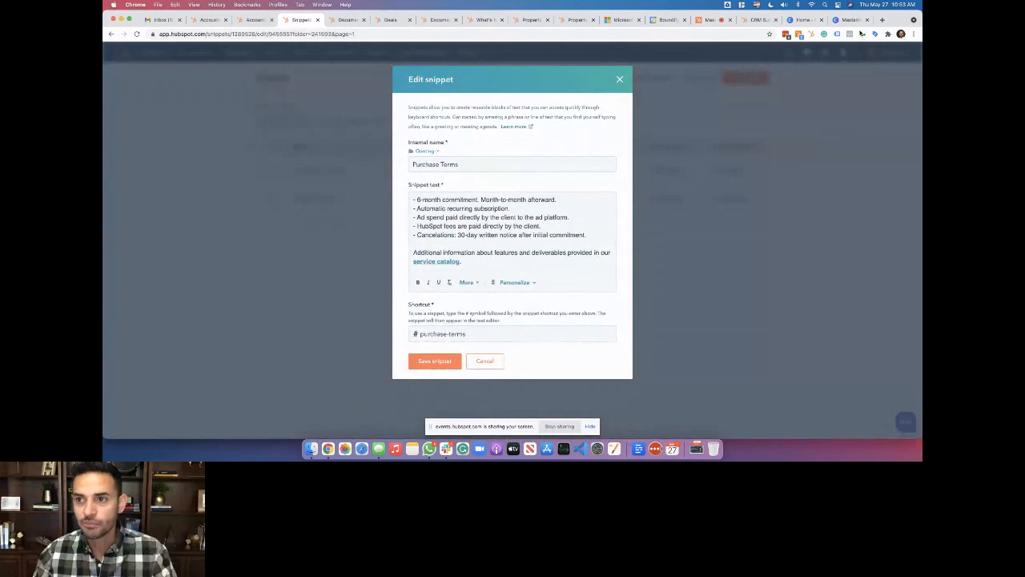
{"action": "left_click", "coordinate": [851, 19]}
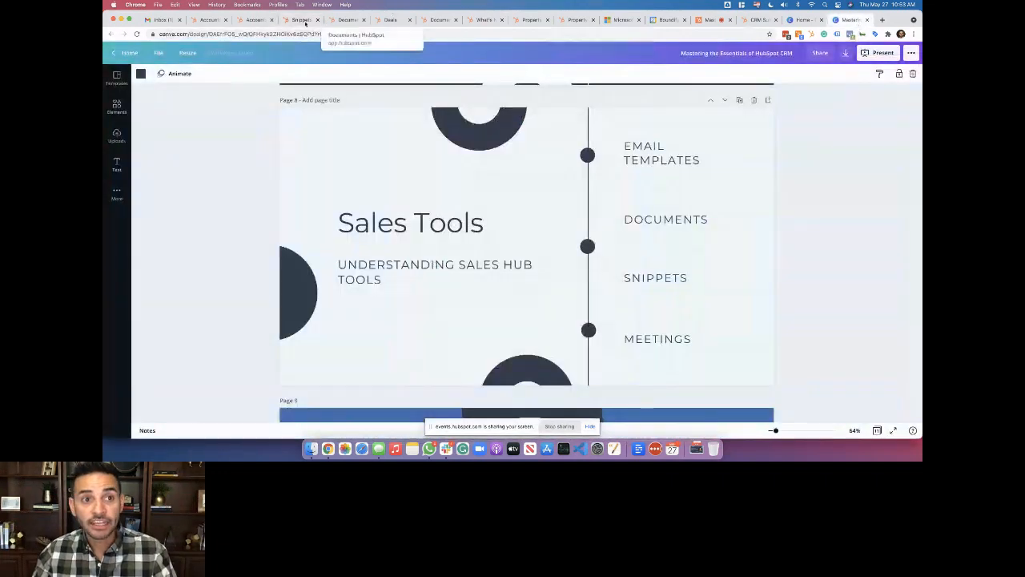
{"action": "left_click", "coordinate": [303, 20]}
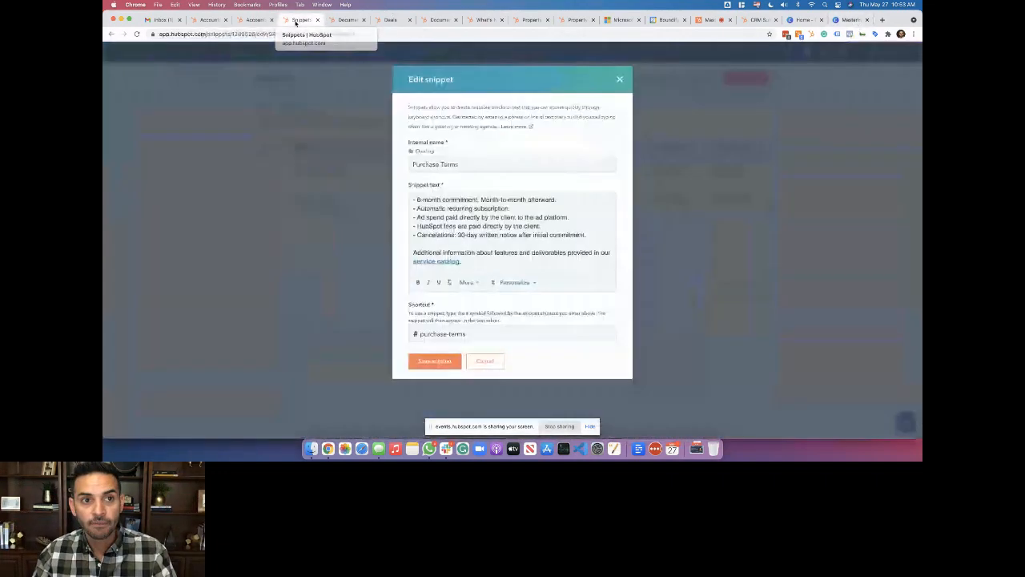
{"action": "left_click", "coordinate": [619, 80]}
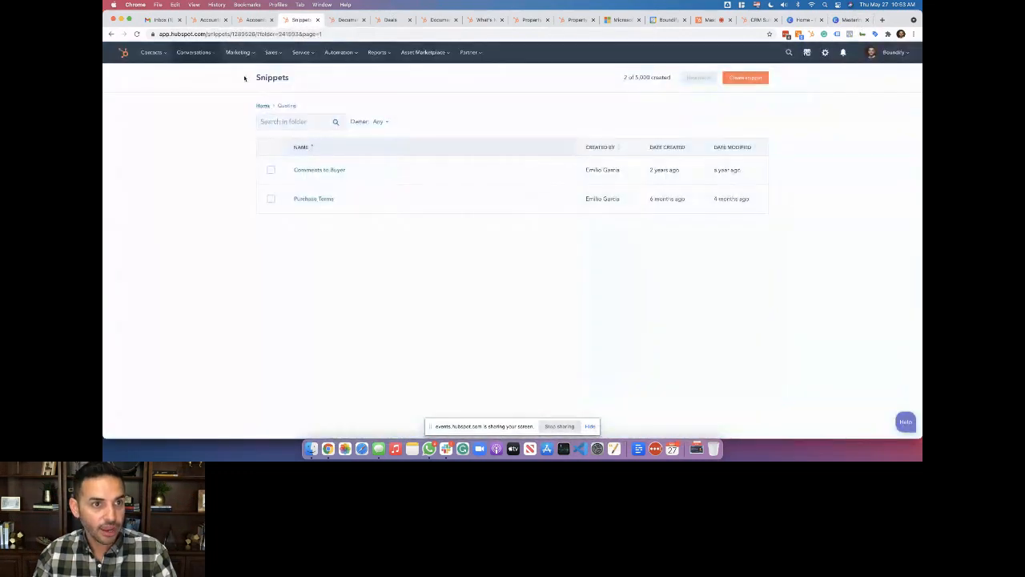
{"action": "mouse_move", "coordinate": [251, 64]}
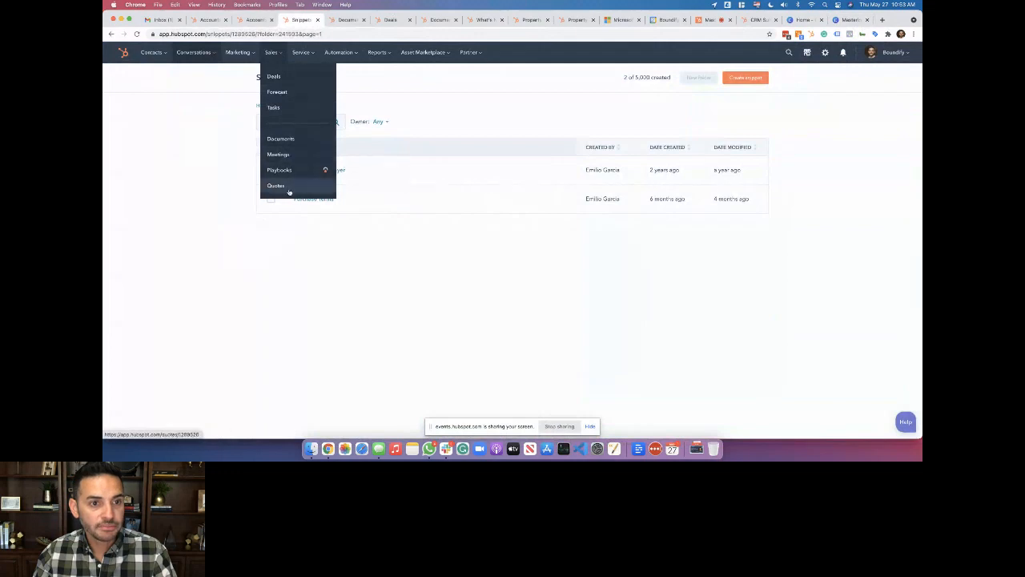
Go to Sales > Meetings and open the meeting link's public booking page in a new tab
{"action": "left_click", "coordinate": [293, 155]}
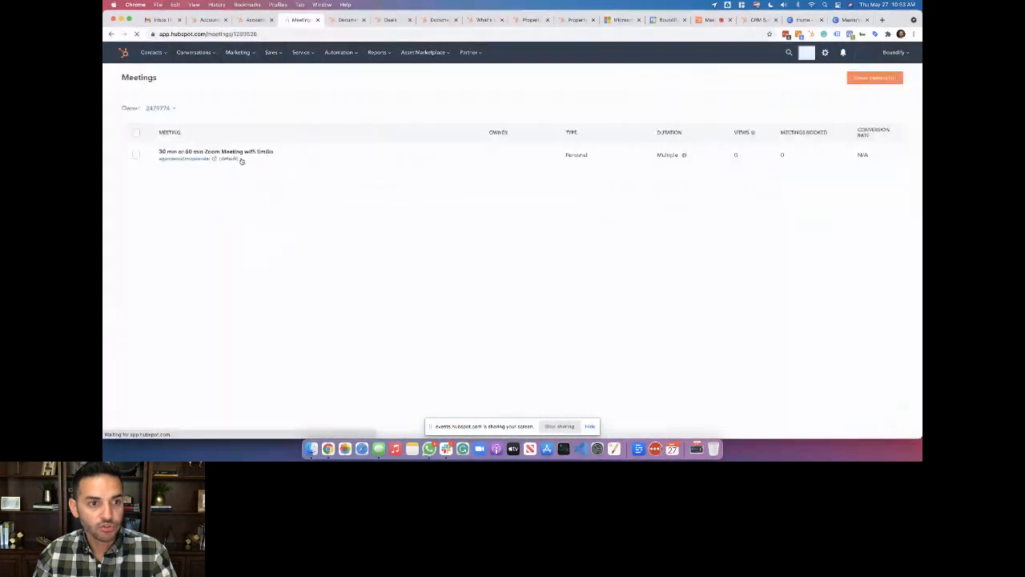
{"action": "left_click", "coordinate": [194, 159]}
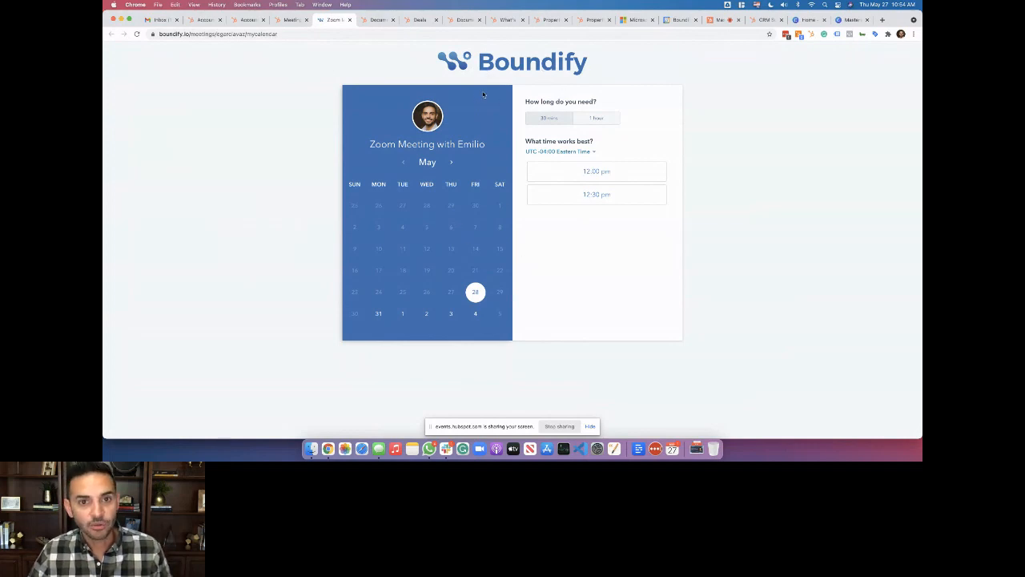
Preview booking a 1-hour meeting on June 2 at 12:00 pm, then return to Meetings and open the link's settings
{"action": "left_click", "coordinate": [599, 121]}
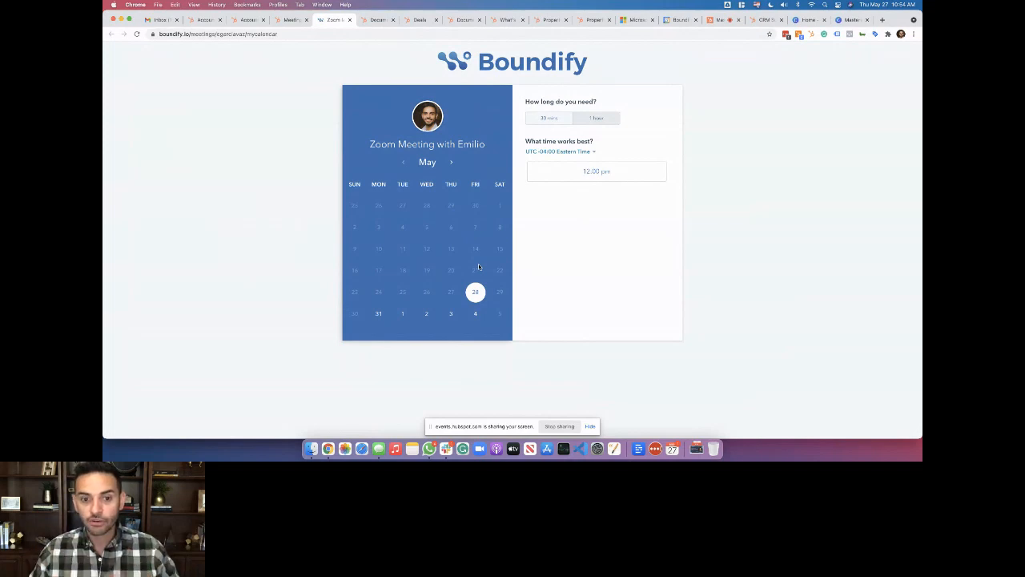
{"action": "left_click", "coordinate": [425, 315]}
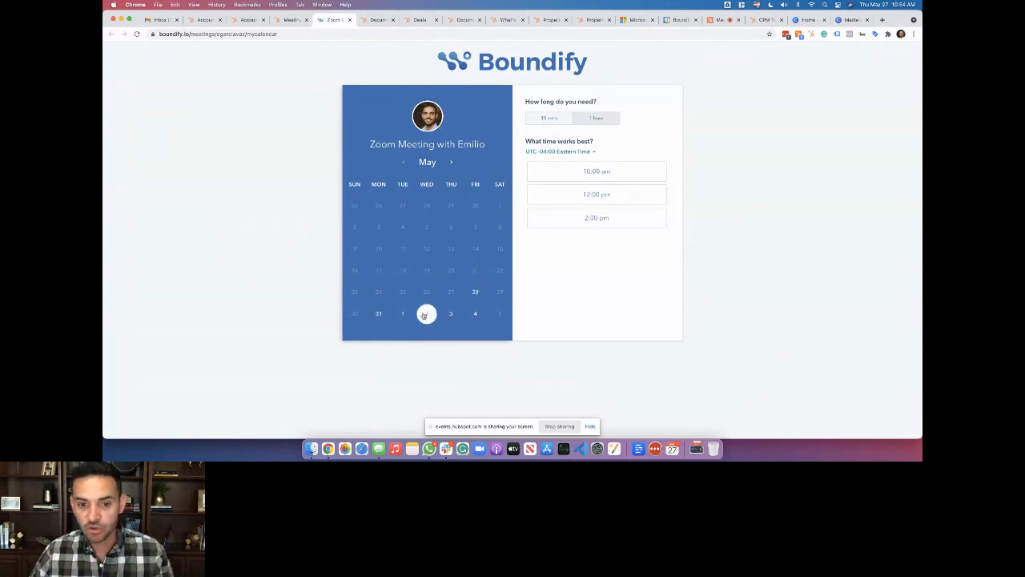
{"action": "left_click", "coordinate": [558, 195]}
{"action": "scroll", "coordinate": [508, 259], "scroll_direction": "down", "scroll_amount": 3}
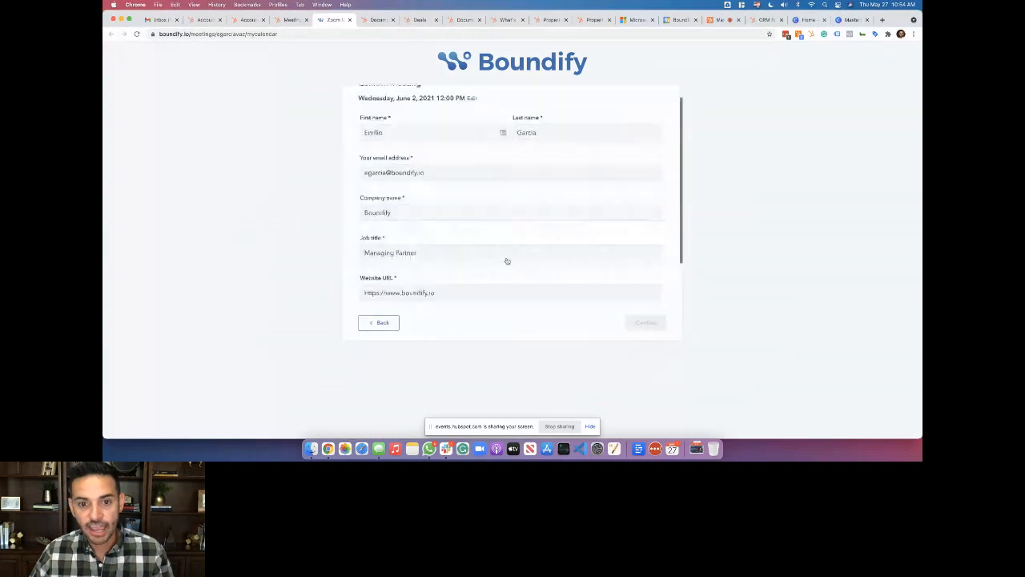
{"action": "scroll", "coordinate": [507, 259], "scroll_direction": "up", "scroll_amount": 3}
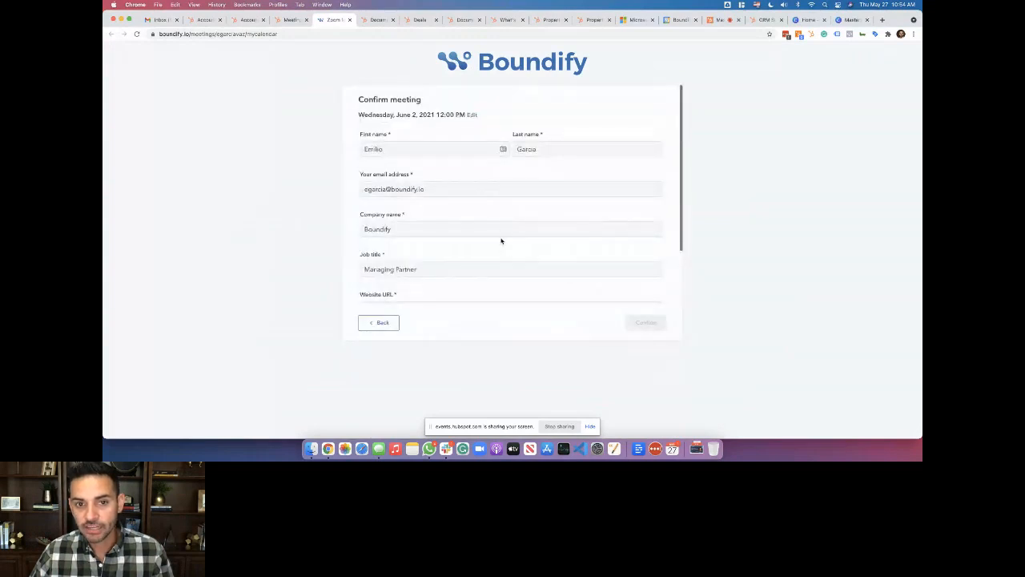
{"action": "scroll", "coordinate": [501, 240], "scroll_direction": "down", "scroll_amount": 3}
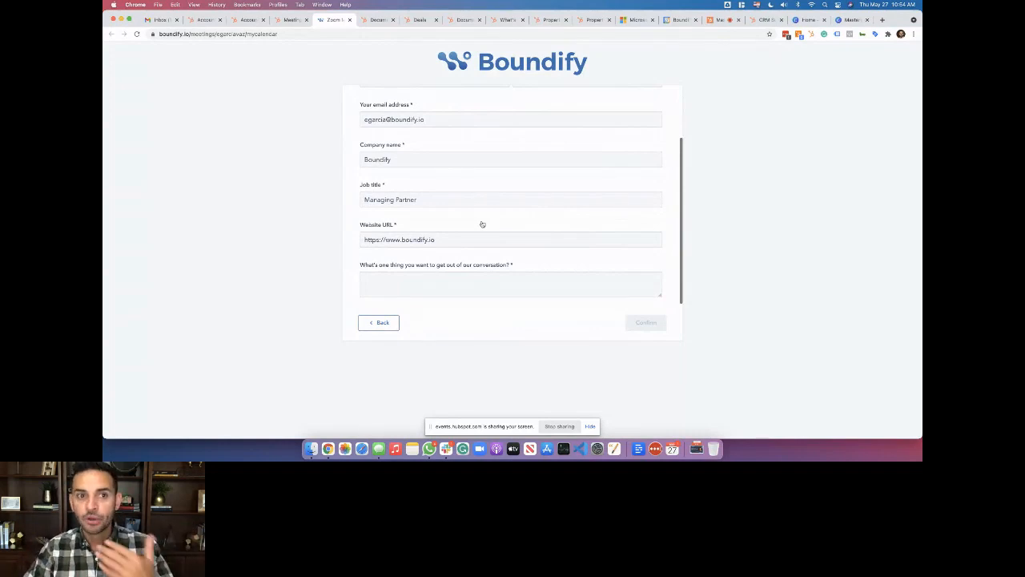
{"action": "key", "text": "ctrl+shift+Tab"}
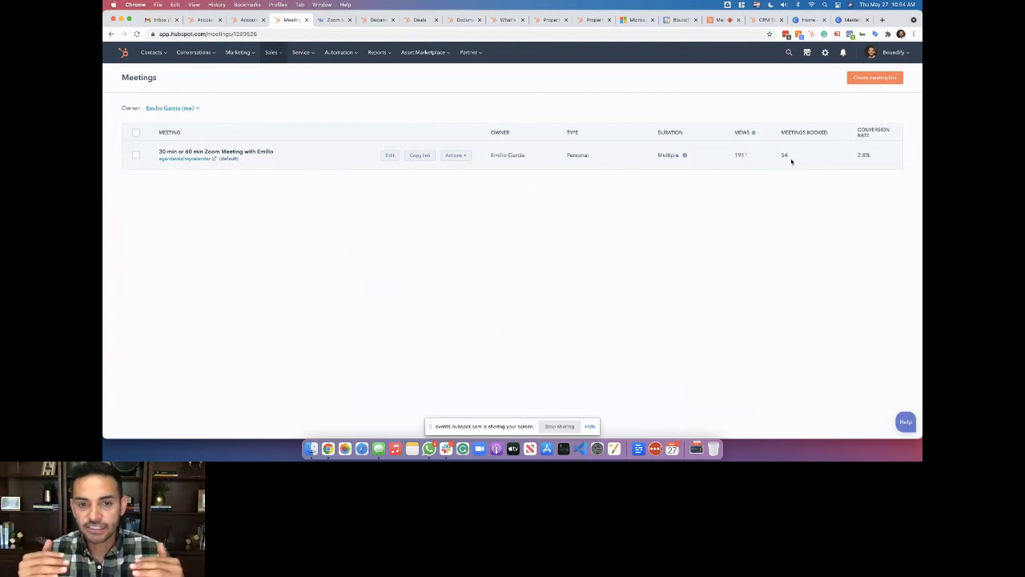
{"action": "left_click", "coordinate": [384, 158]}
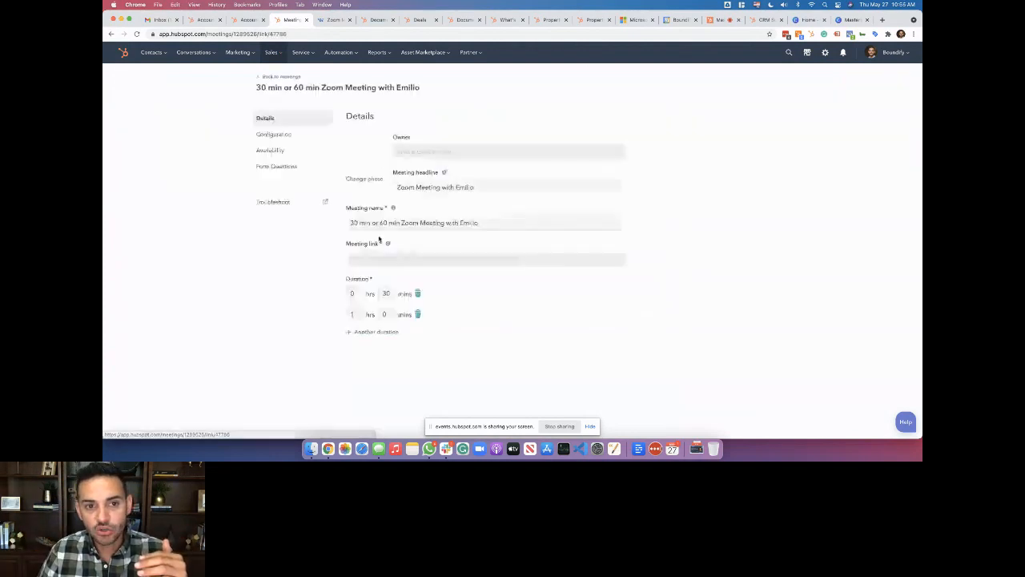
{"action": "left_click", "coordinate": [299, 138]}
{"action": "scroll", "coordinate": [442, 242], "scroll_direction": "down", "scroll_amount": 2}
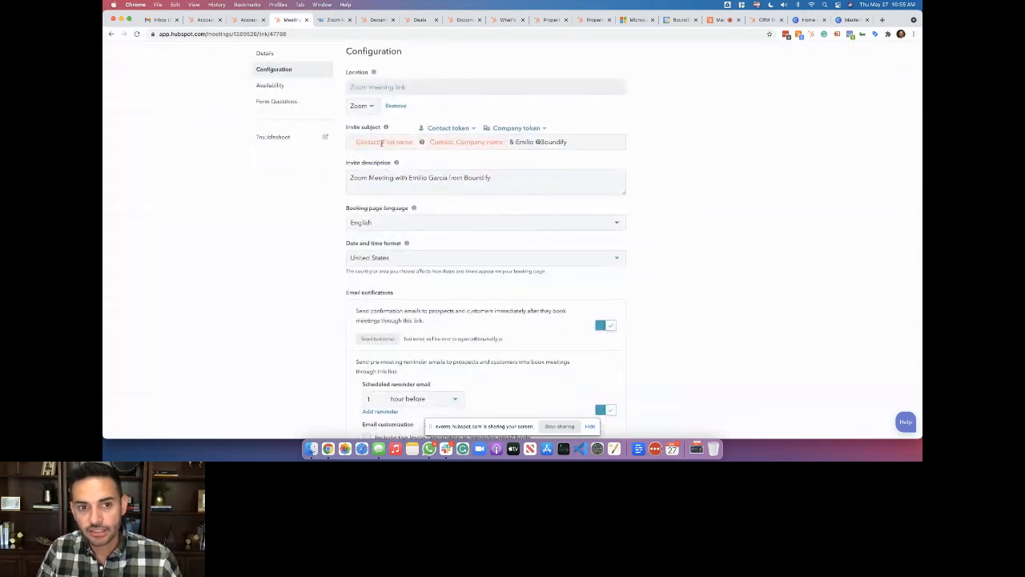
{"action": "scroll", "coordinate": [466, 198], "scroll_direction": "down", "scroll_amount": 2}
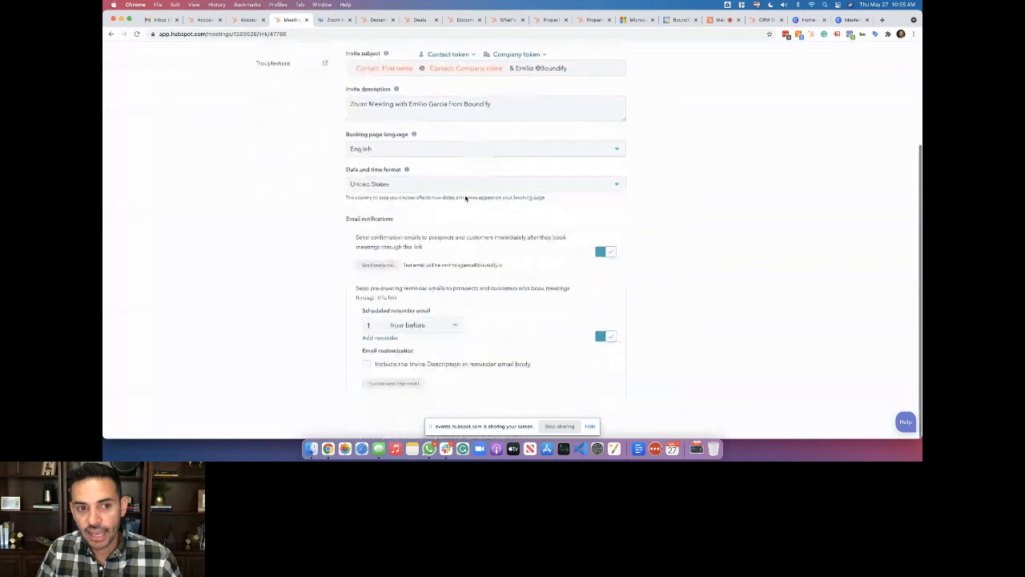
{"action": "scroll", "coordinate": [465, 198], "scroll_direction": "up", "scroll_amount": 2}
{"action": "left_click", "coordinate": [293, 101]}
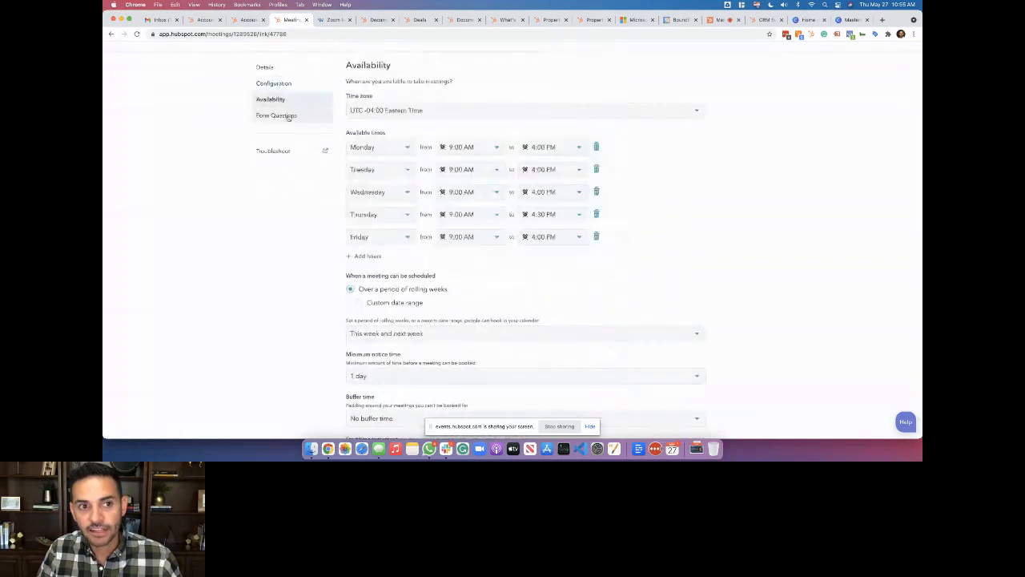
{"action": "left_click", "coordinate": [290, 116]}
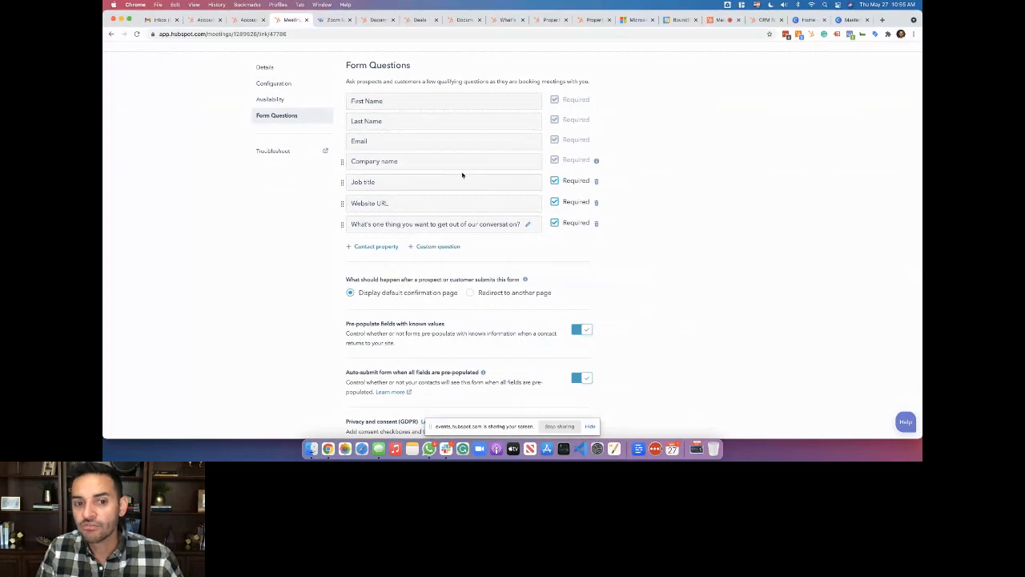
{"action": "scroll", "coordinate": [462, 174], "scroll_direction": "down", "scroll_amount": 2}
{"action": "scroll", "coordinate": [462, 173], "scroll_direction": "up", "scroll_amount": 3}
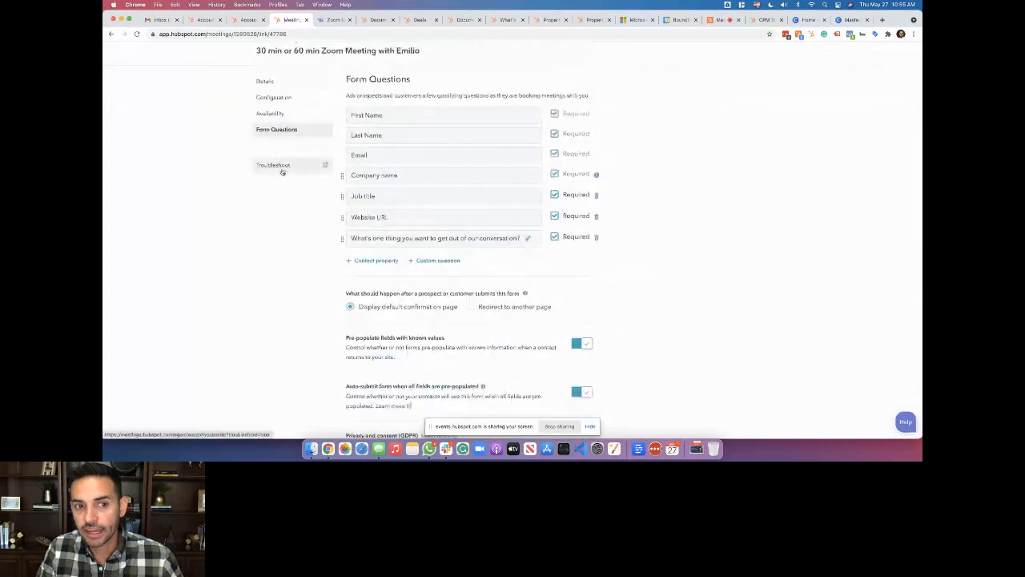
{"action": "left_click", "coordinate": [281, 83]}
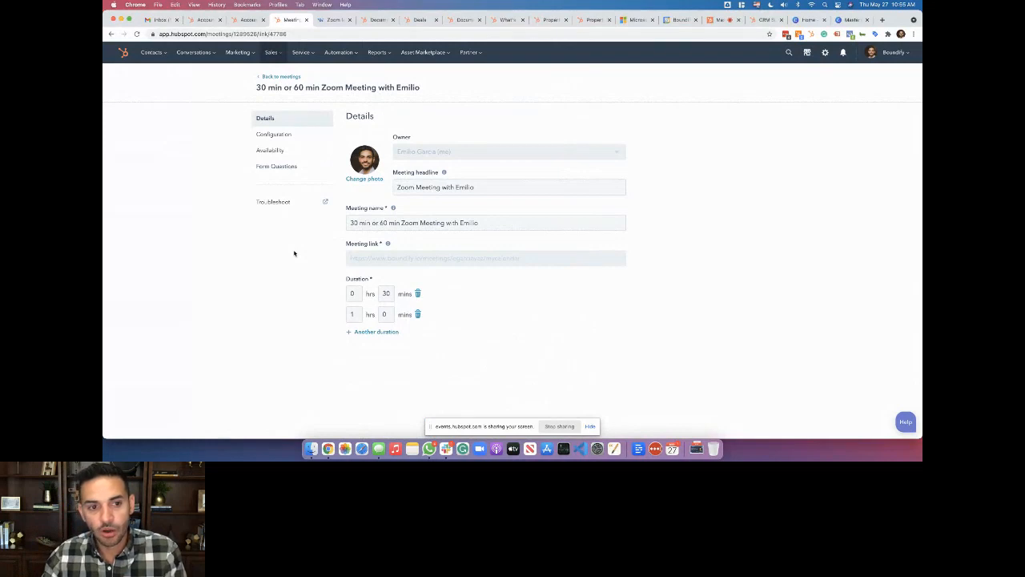
{"action": "left_click", "coordinate": [289, 77]}
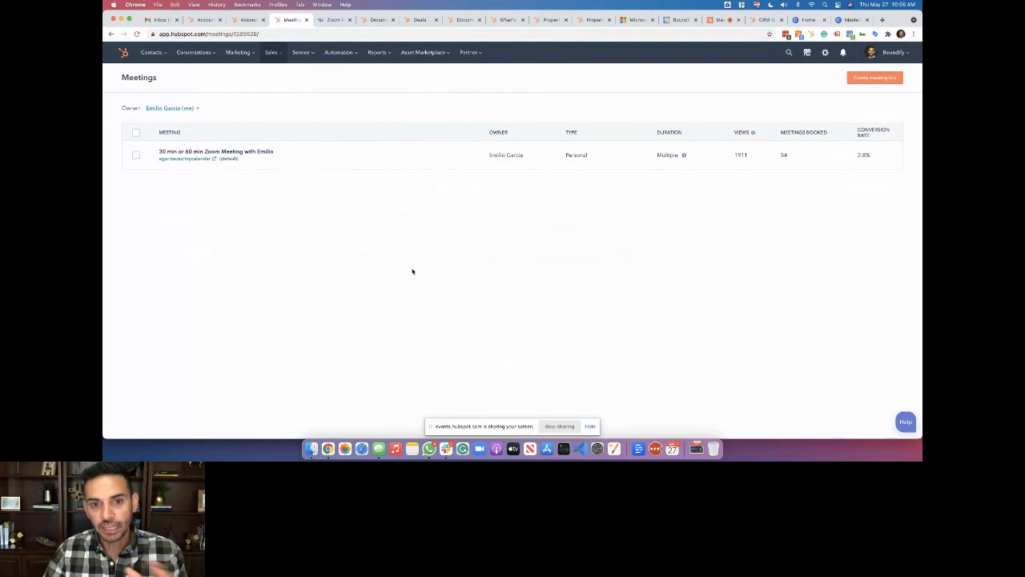
Return to the live events.hubspot.com session showing the screen share and attendee chat
{"action": "left_click", "coordinate": [718, 20]}
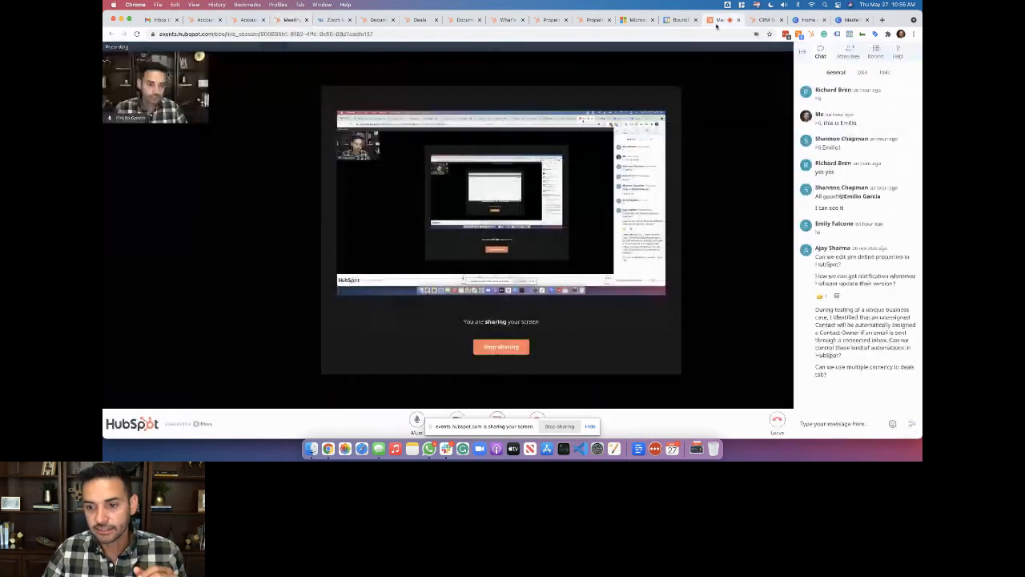
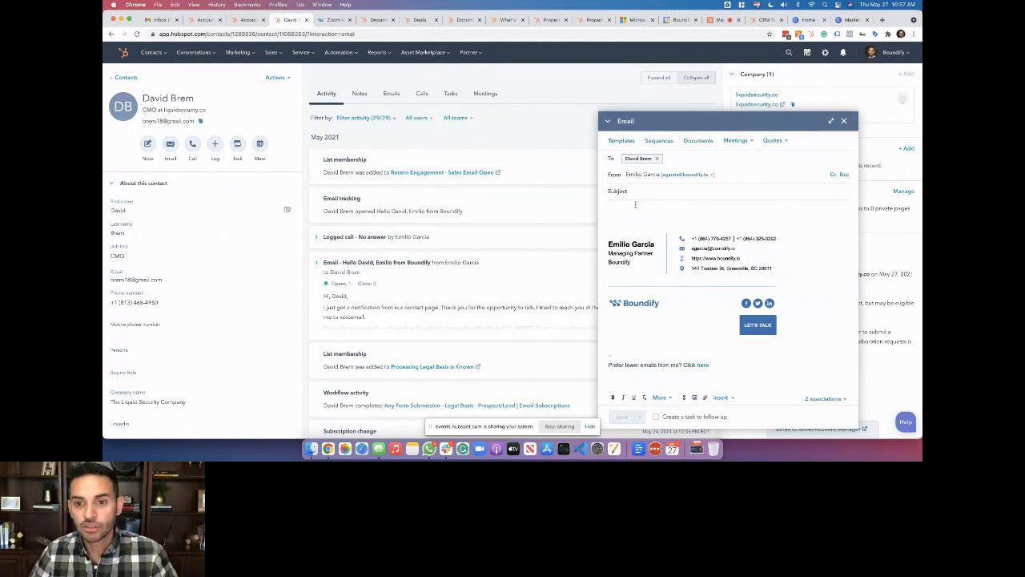
Check the empty template list, then insert the Presentation Deck - Boundify document link
{"action": "left_click", "coordinate": [621, 140]}
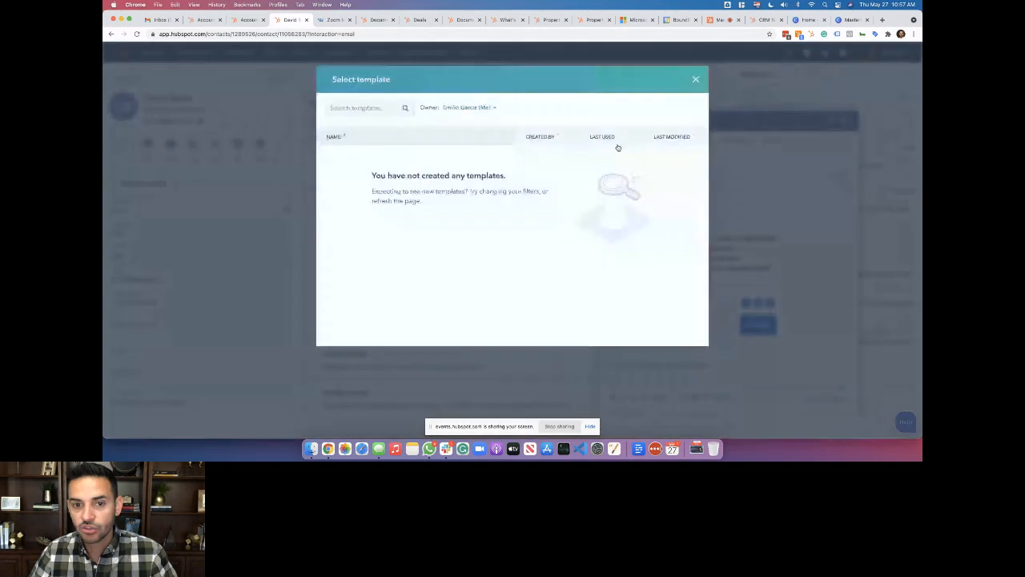
{"action": "left_click", "coordinate": [696, 79]}
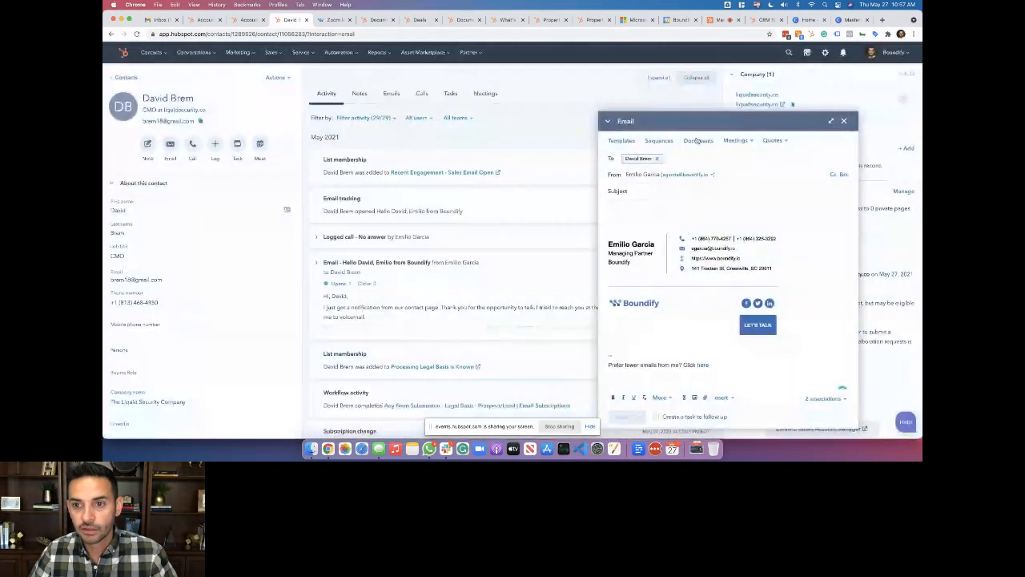
{"action": "left_click", "coordinate": [696, 141]}
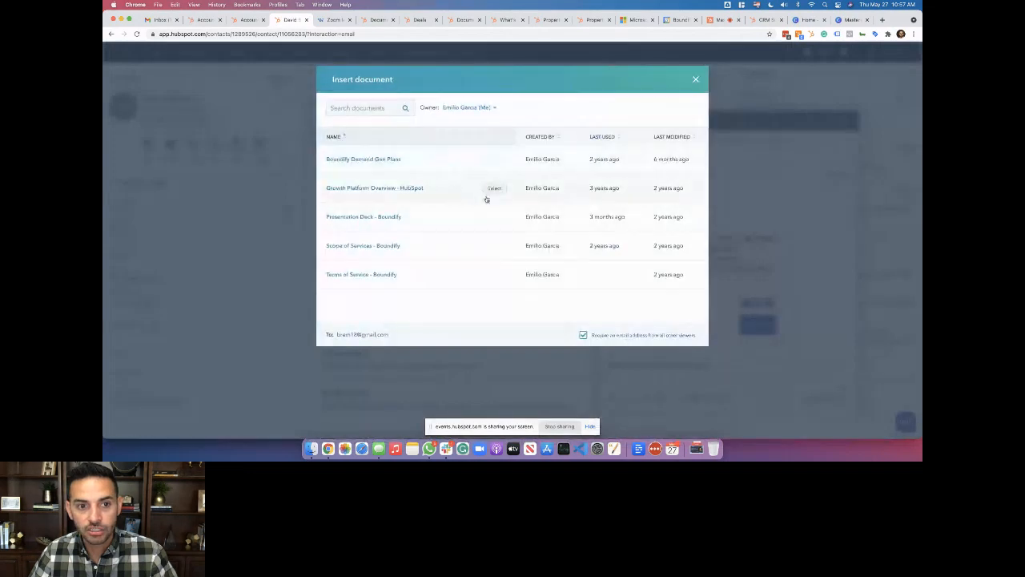
{"action": "left_click", "coordinate": [495, 216]}
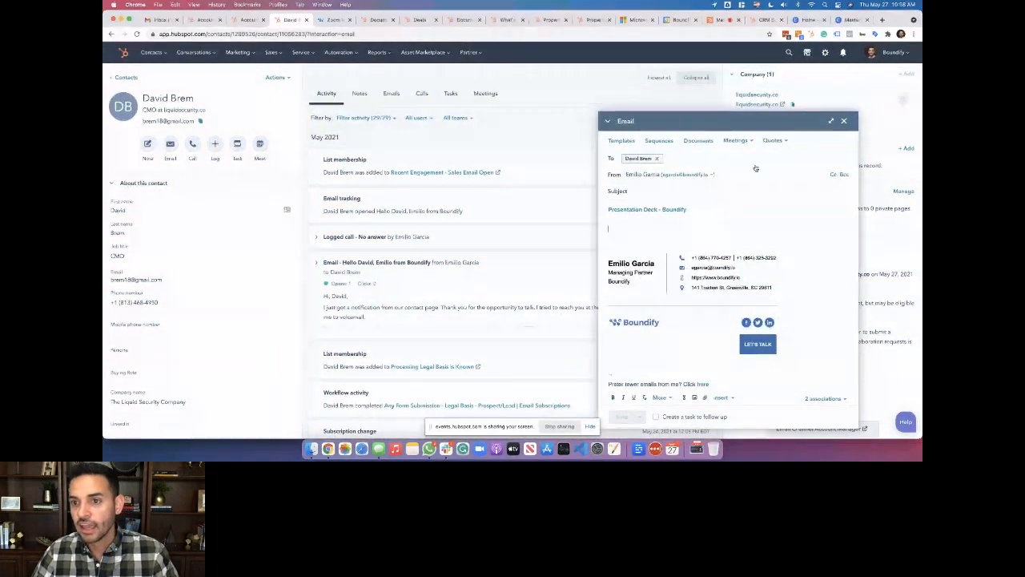
Insert the Zoom meeting booking link and toggle the follow-up task on and off
{"action": "left_click", "coordinate": [739, 140]}
{"action": "left_click", "coordinate": [733, 166]}
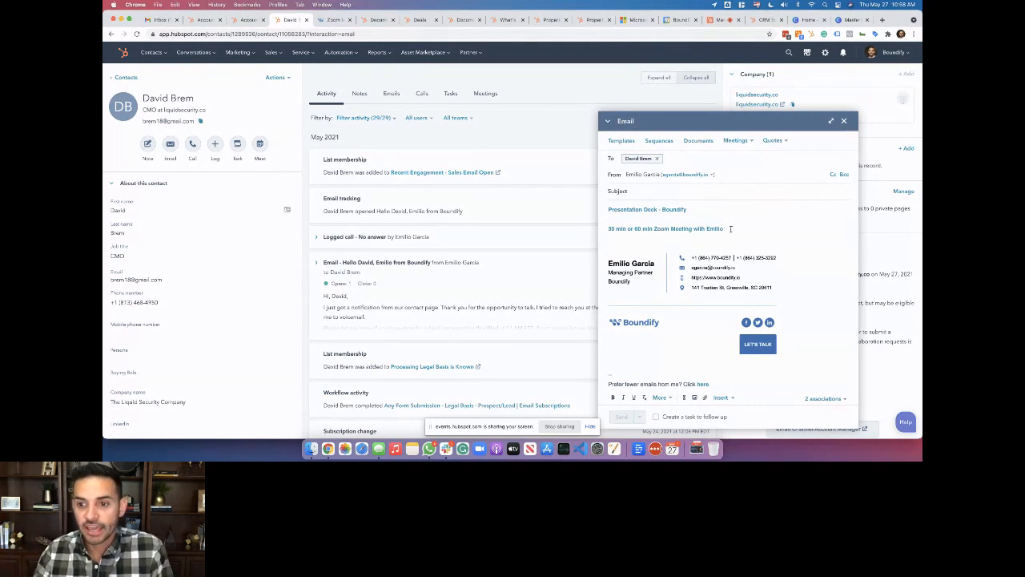
{"action": "left_click", "coordinate": [658, 418]}
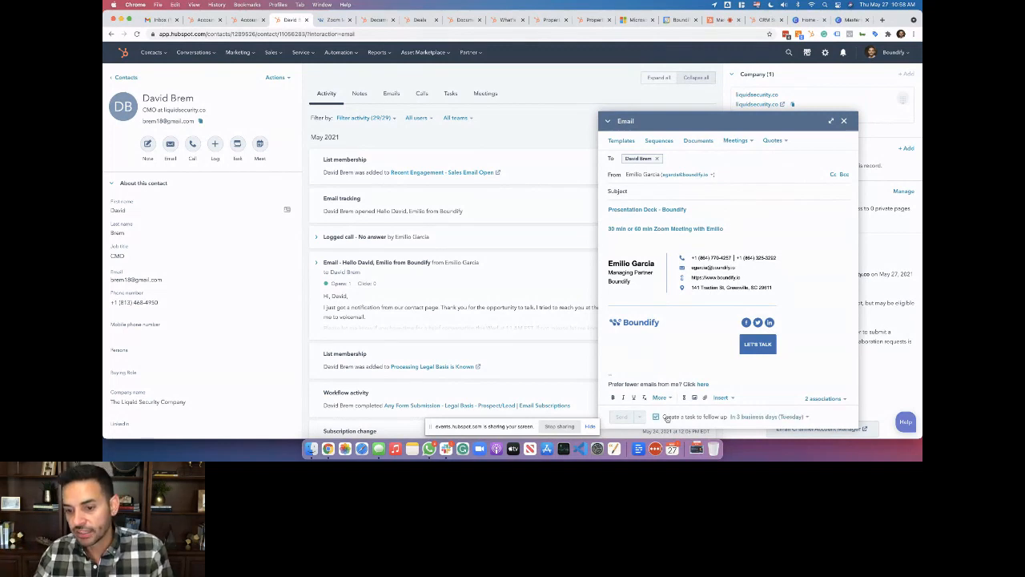
{"action": "left_click", "coordinate": [718, 417]}
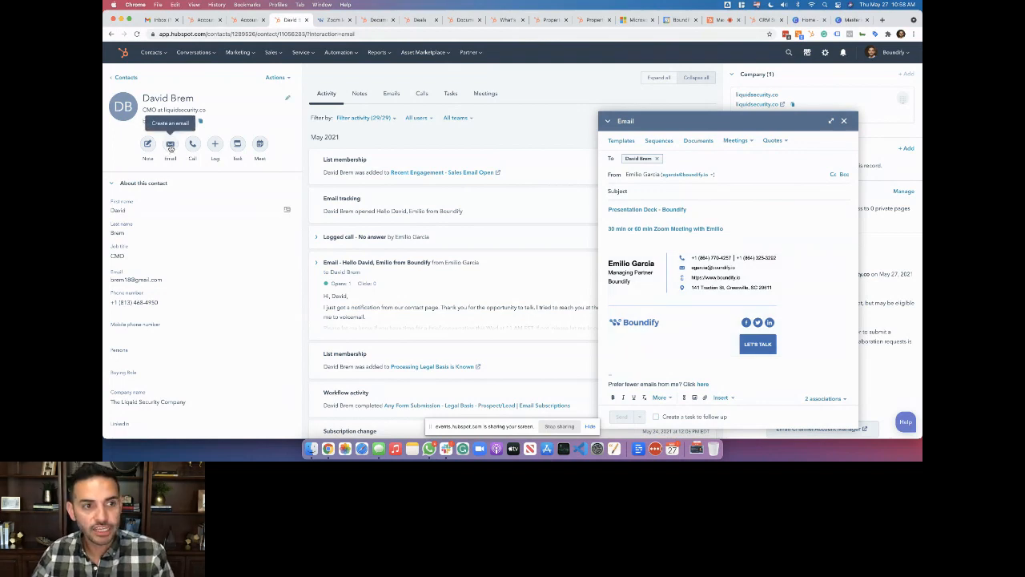
Open the first contact from Contacts, start an email that asks to connect an inbox, then return to Canva
{"action": "left_click", "coordinate": [376, 19]}
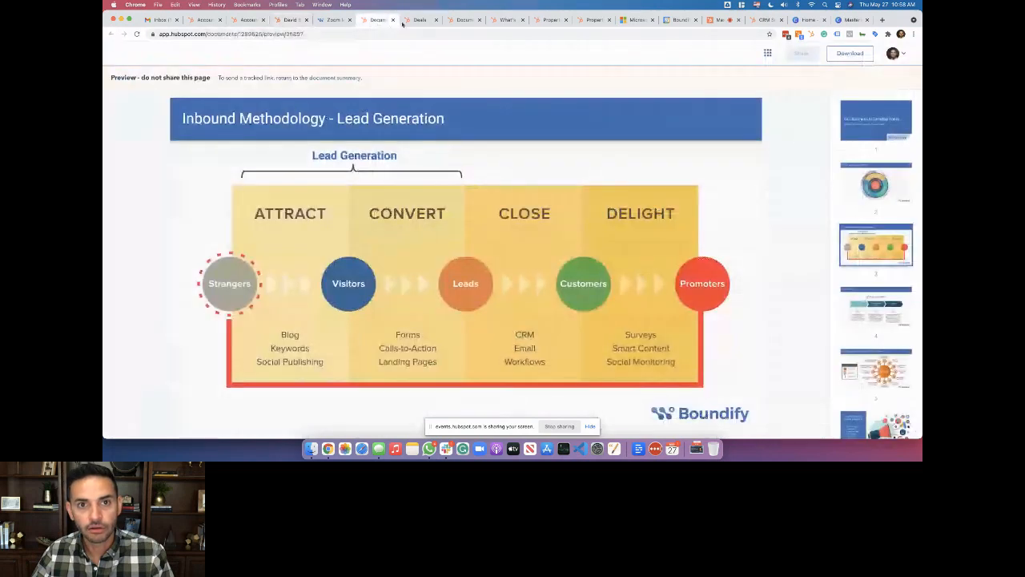
{"action": "left_click", "coordinate": [416, 20]}
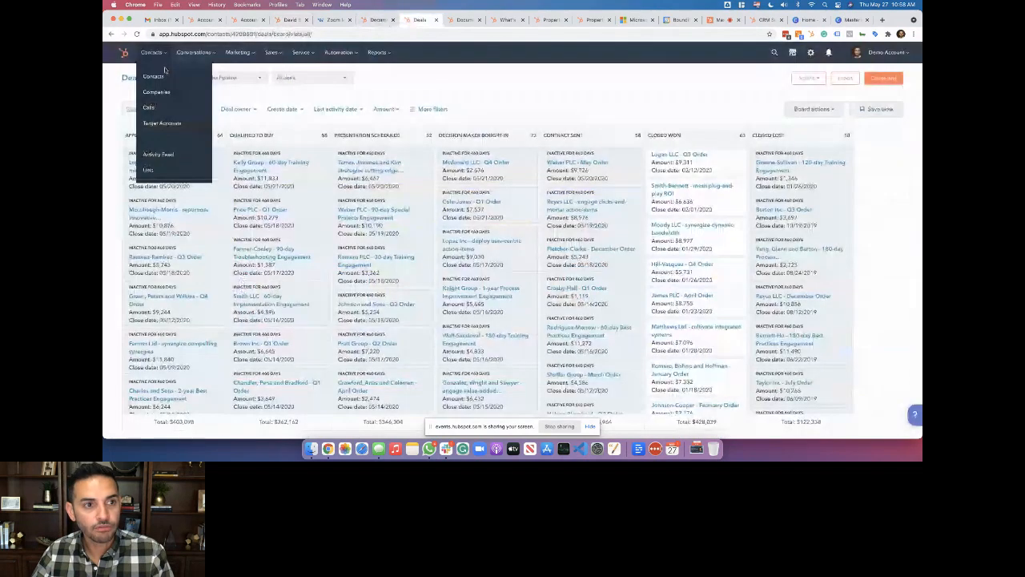
{"action": "left_click", "coordinate": [159, 76]}
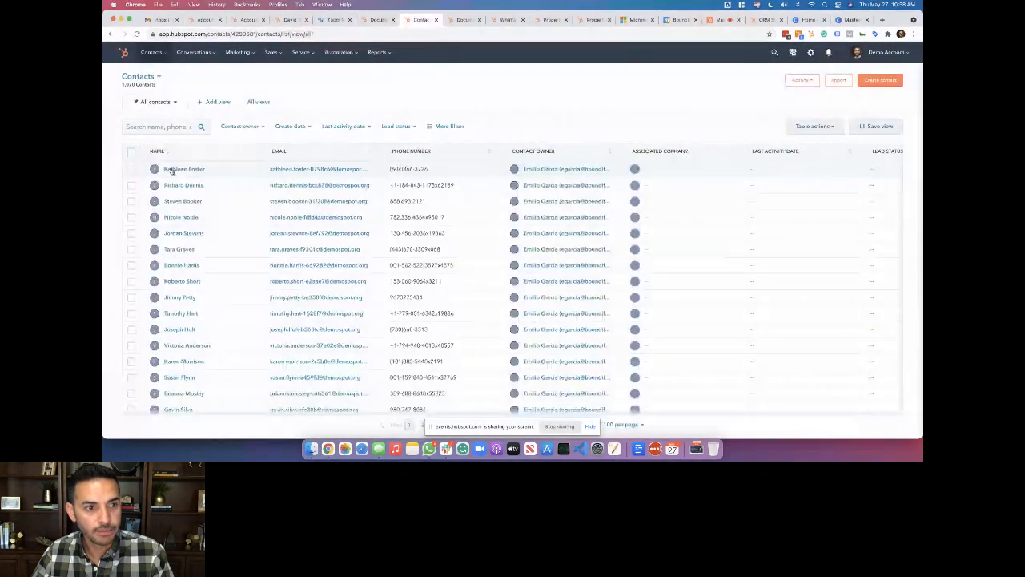
{"action": "left_click", "coordinate": [182, 168]}
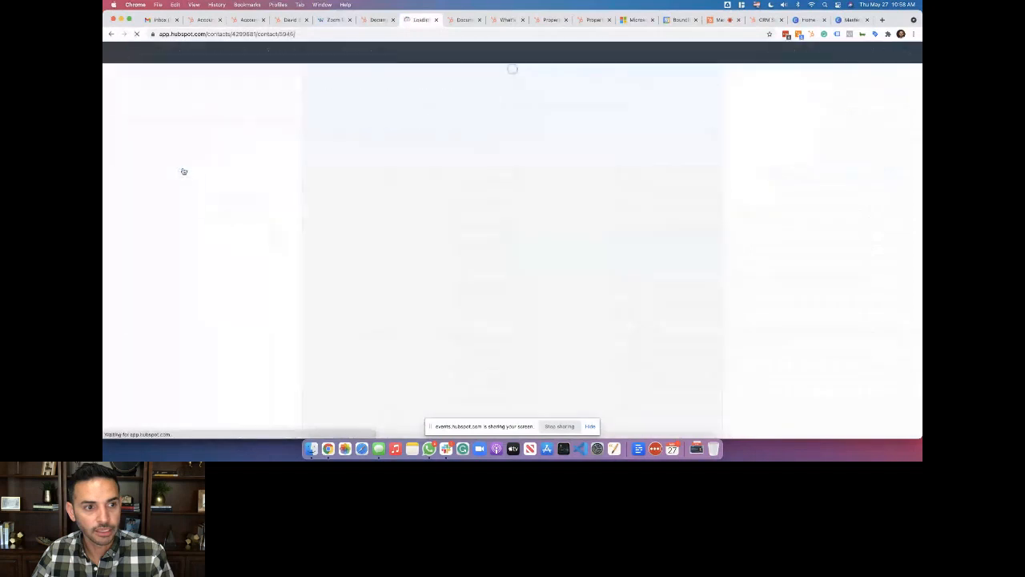
{"action": "left_click", "coordinate": [170, 143]}
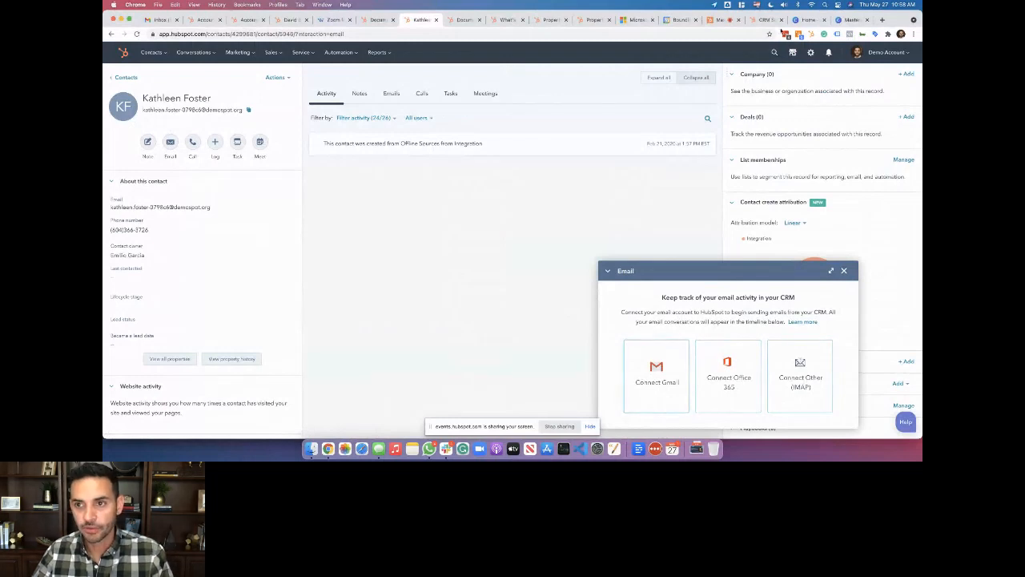
{"action": "left_click", "coordinate": [857, 22]}
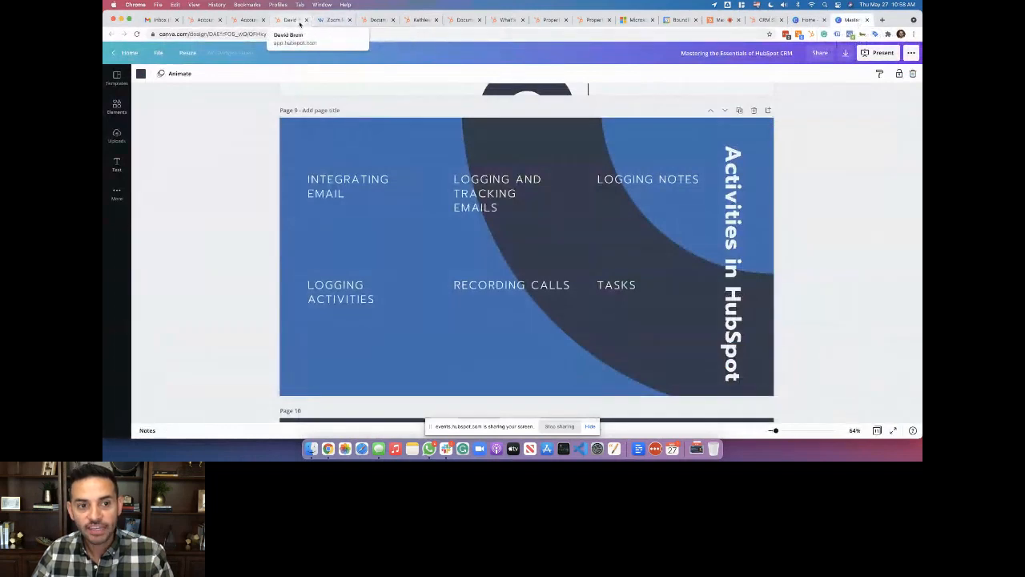
Return to the contact's email draft holding the deck and Zoom links
{"action": "left_click", "coordinate": [300, 23]}
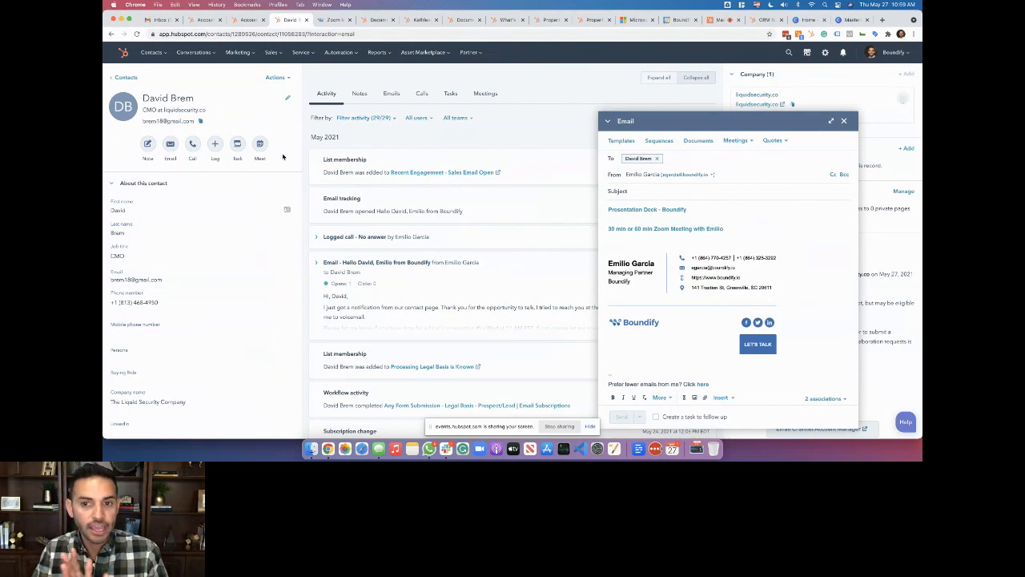
In Gmail, glance at the HubSpot extension settings and compose a new message with the sidebar collapsed
{"action": "left_click", "coordinate": [163, 21]}
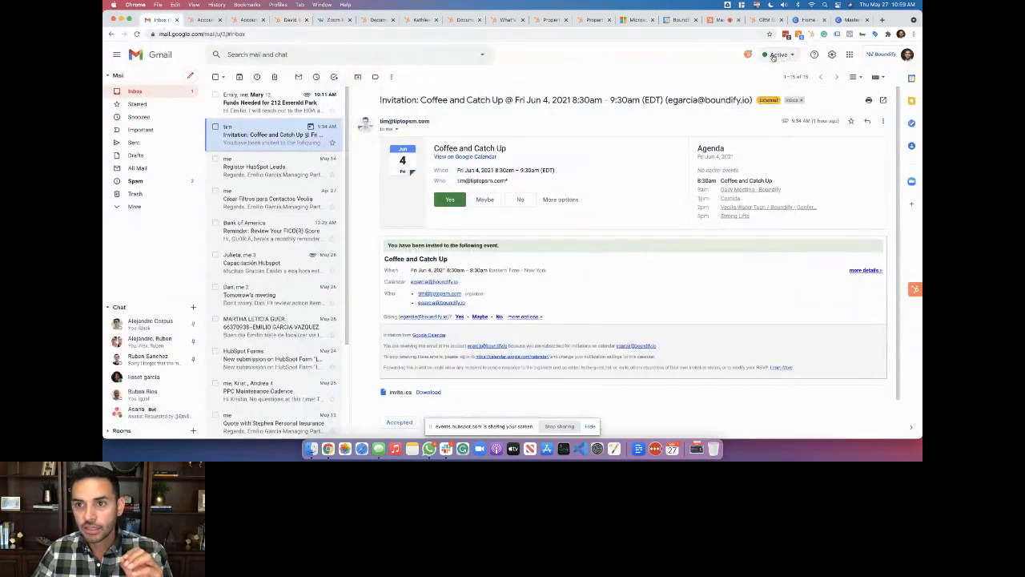
{"action": "left_click", "coordinate": [748, 54]}
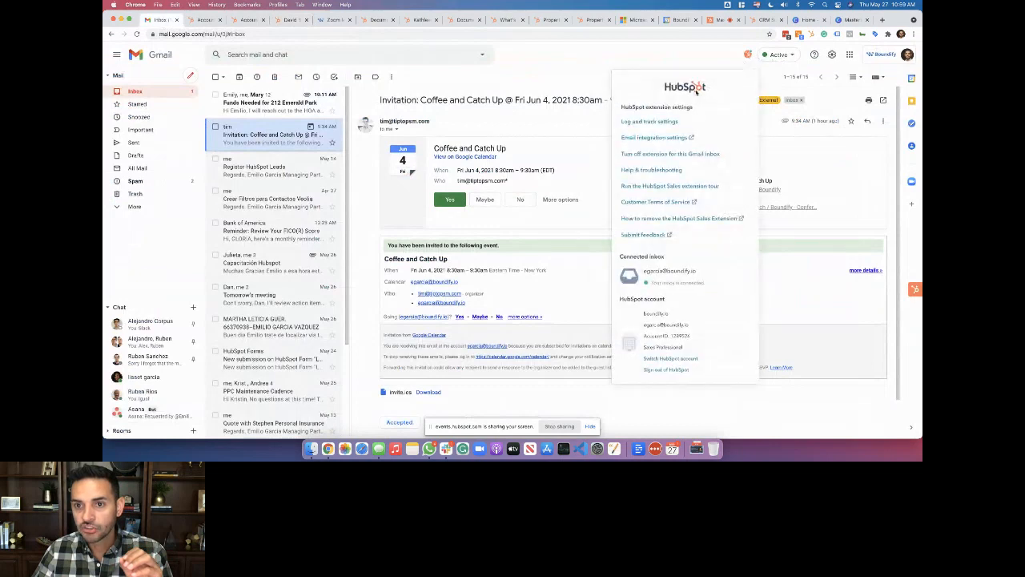
{"action": "left_click", "coordinate": [663, 49]}
{"action": "left_click", "coordinate": [191, 76]}
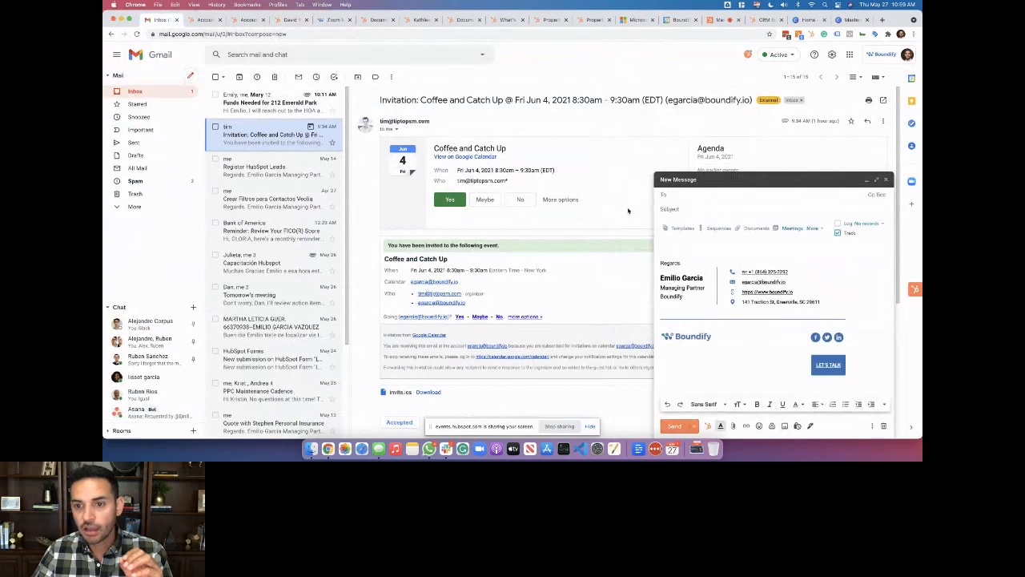
{"action": "left_click", "coordinate": [116, 55]}
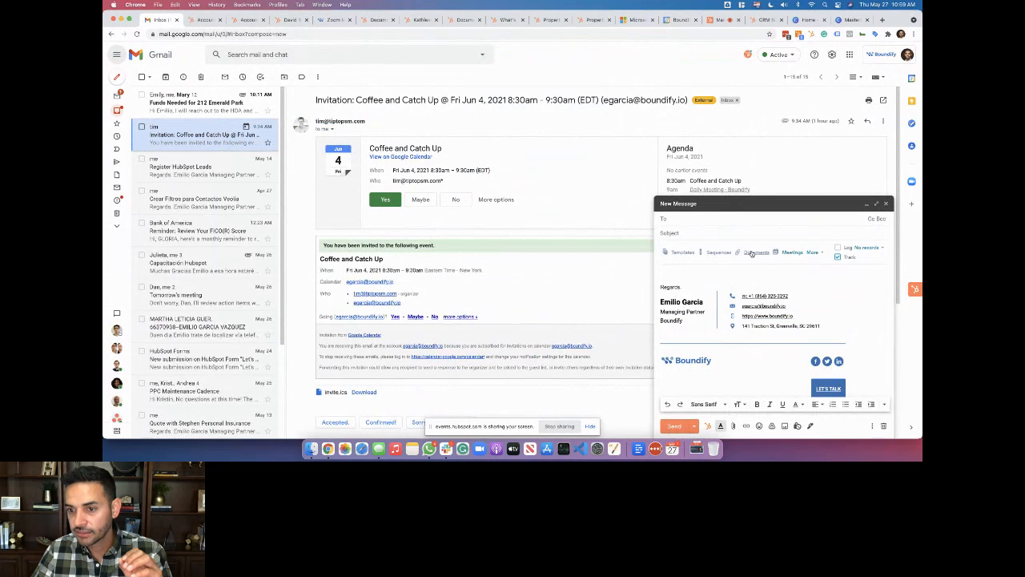
Address the draft to a CRM contact, log it to both records, then return to the Canva slides
{"action": "mouse_move", "coordinate": [851, 259]}
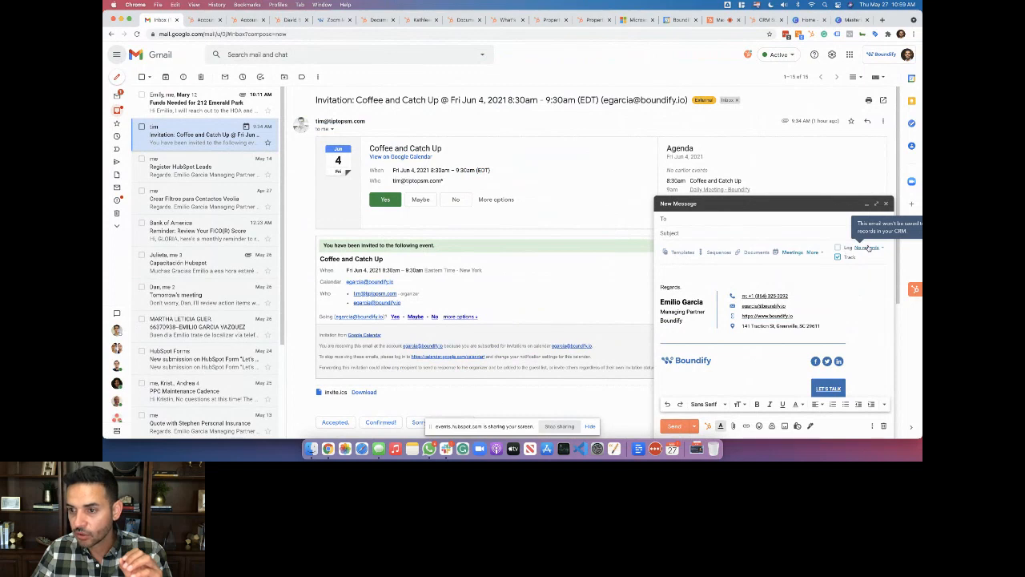
{"action": "left_click", "coordinate": [865, 247]}
{"action": "left_click", "coordinate": [678, 220]}
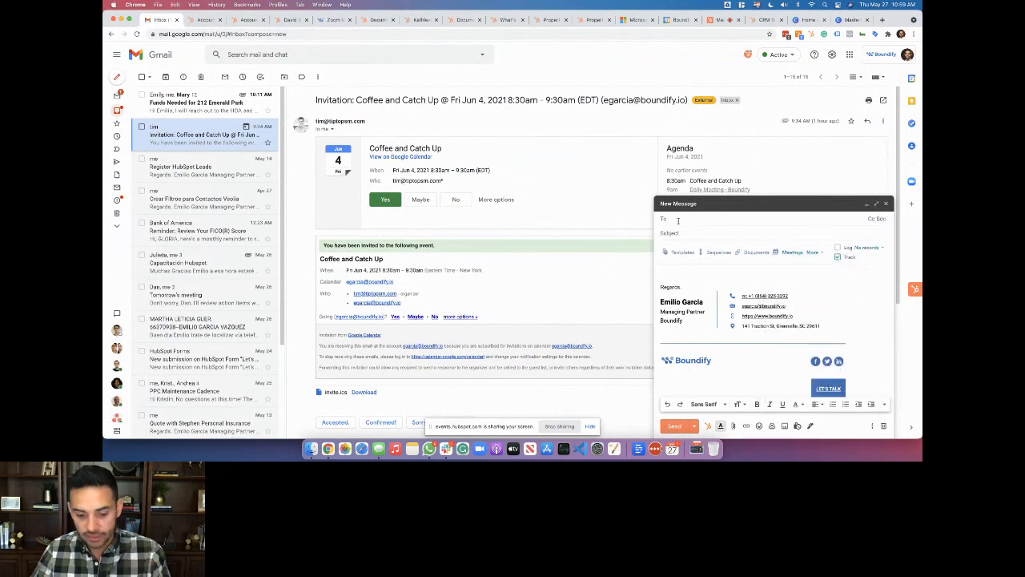
{"action": "type", "text": "tim"}
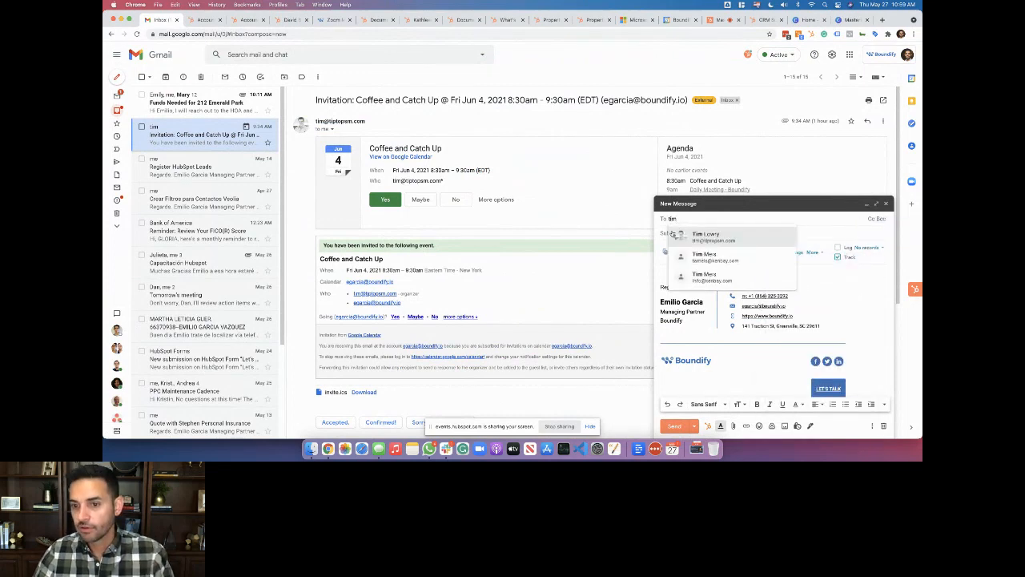
{"action": "left_click", "coordinate": [718, 239]}
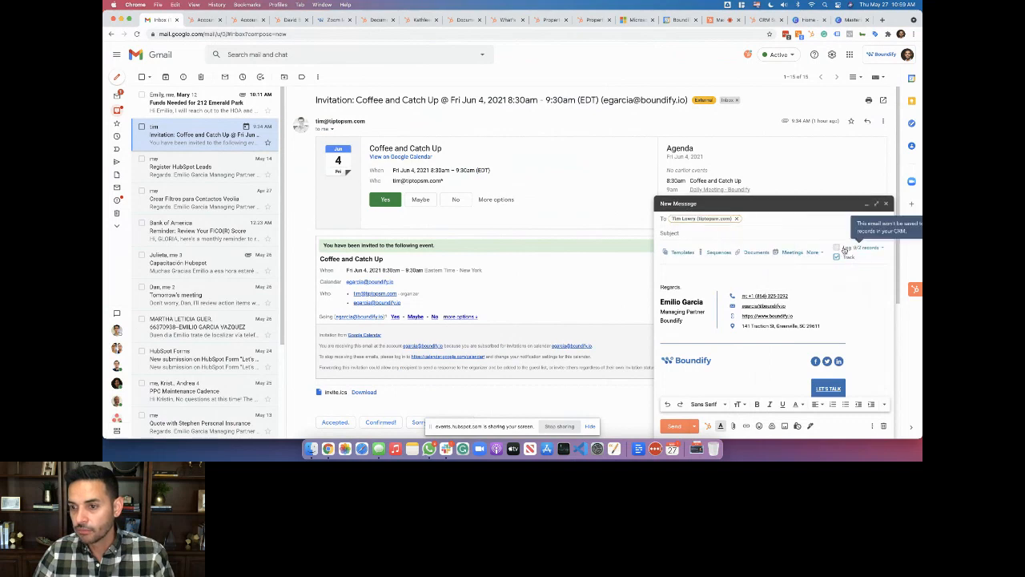
{"action": "left_click", "coordinate": [864, 249]}
{"action": "left_click", "coordinate": [838, 247]}
{"action": "left_click", "coordinate": [682, 238]}
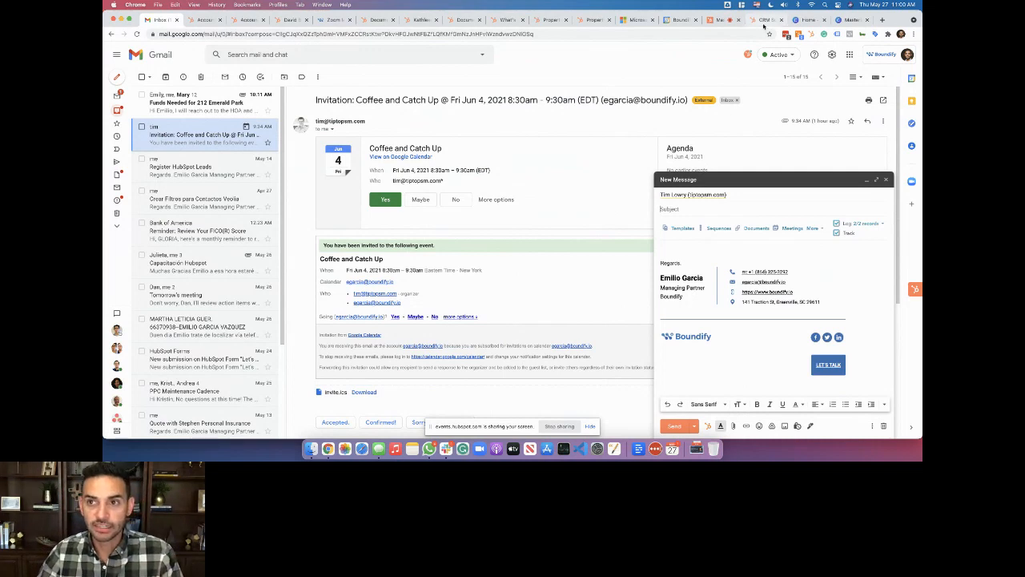
{"action": "left_click", "coordinate": [851, 19]}
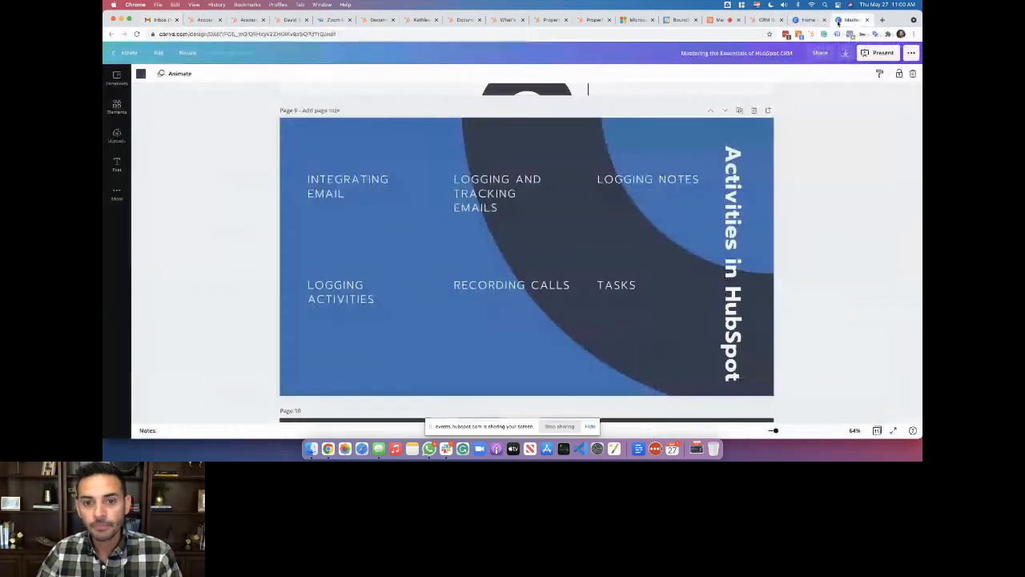
Close the first contact's unsent email draft and dismiss the second contact's inbox-connect prompt
{"action": "left_click", "coordinate": [287, 19]}
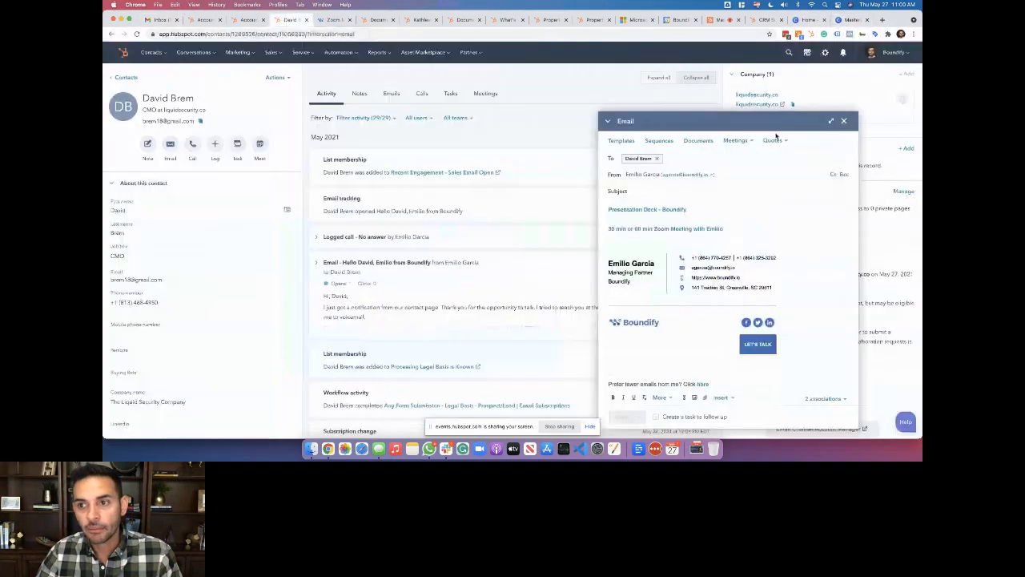
{"action": "left_click", "coordinate": [844, 121]}
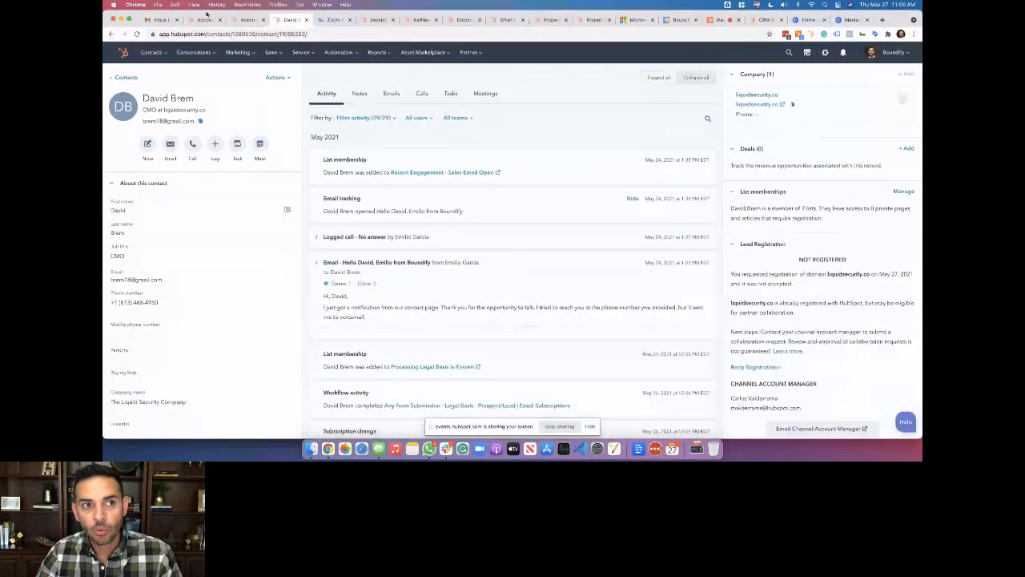
{"action": "left_click", "coordinate": [389, 20]}
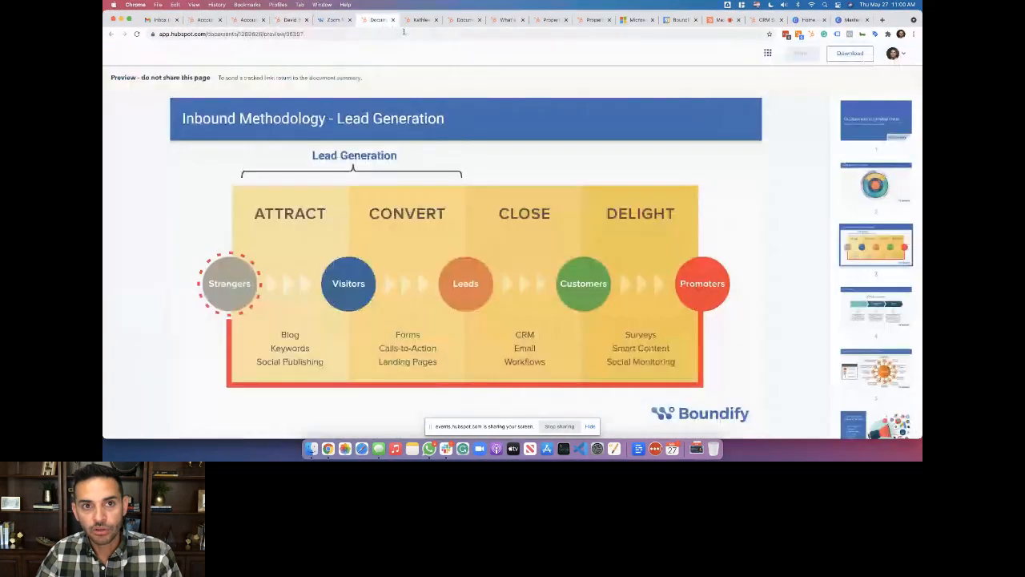
{"action": "left_click", "coordinate": [418, 20]}
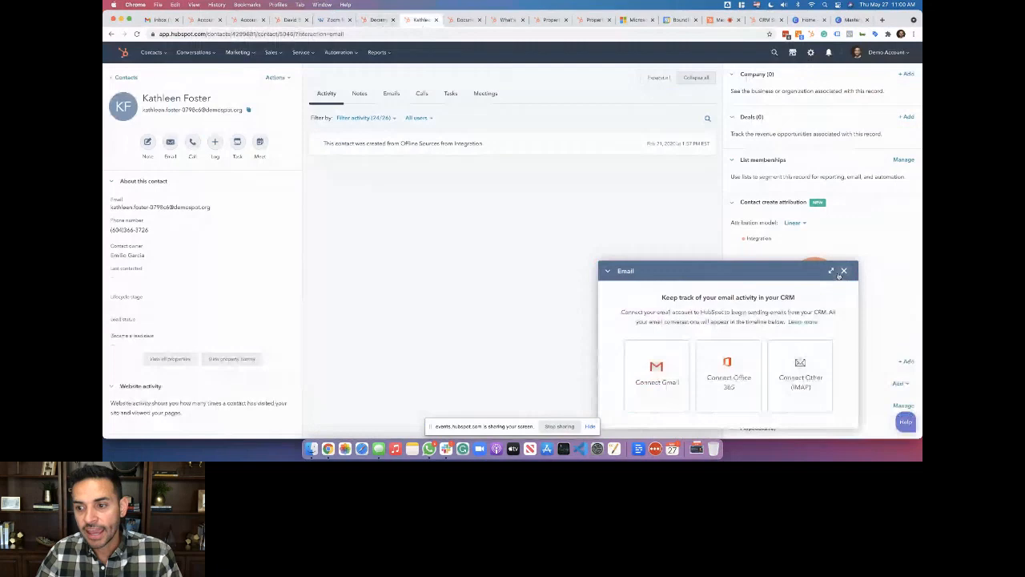
{"action": "left_click", "coordinate": [841, 274]}
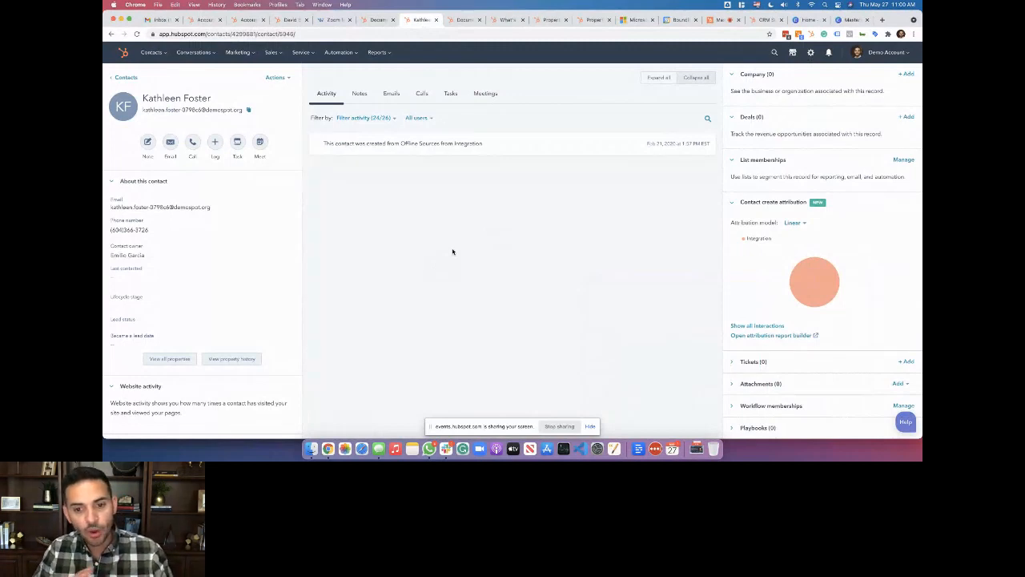
Save the note 'I talked to the prospect today. Follow up tomorrow.' with a follow-up task
{"action": "left_click", "coordinate": [148, 142]}
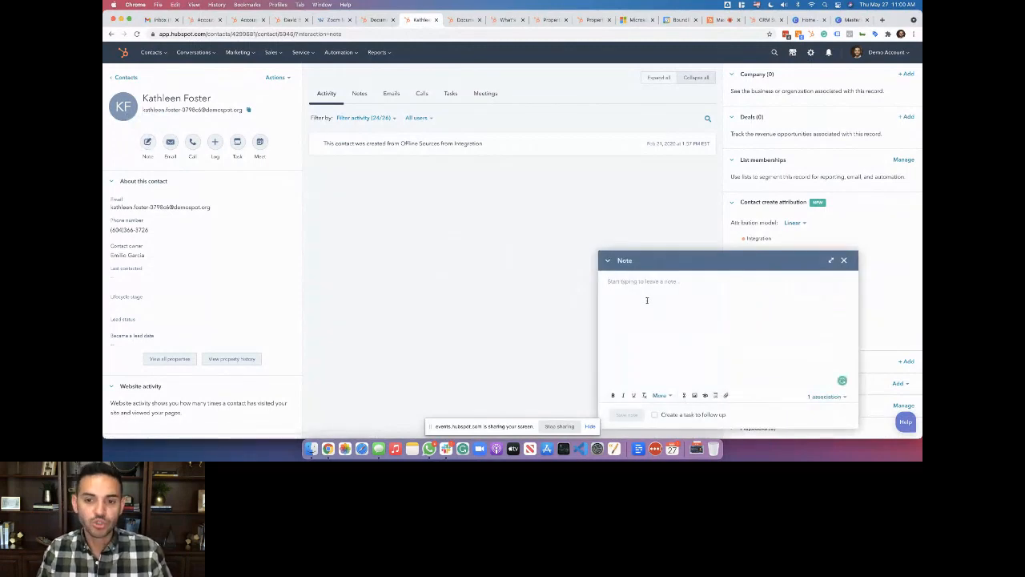
{"action": "type", "text": "I"}
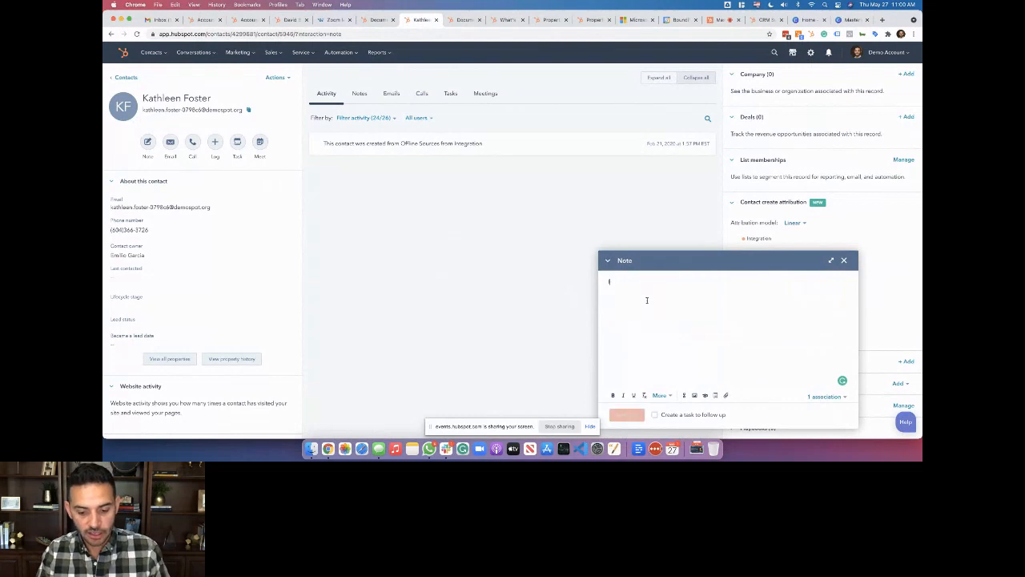
{"action": "type", "text": " talked to the prospect"}
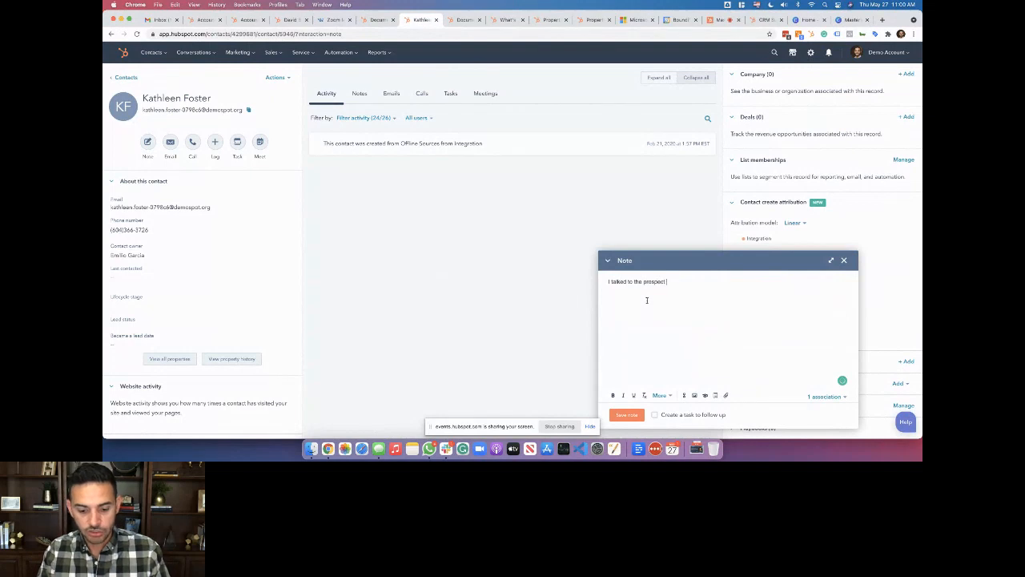
{"action": "type", "text": "today. Follow up "}
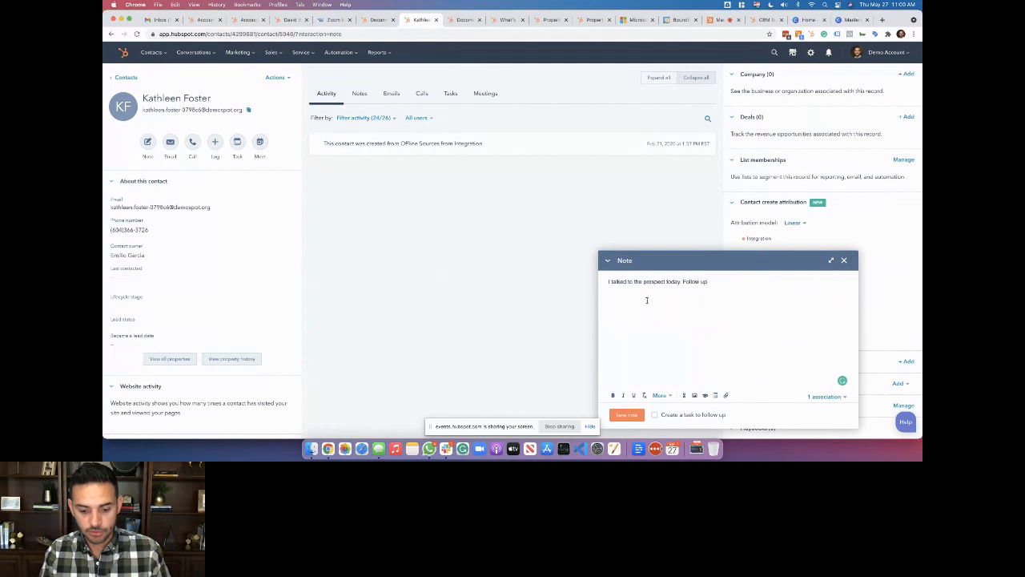
{"action": "type", "text": "tomorrow."}
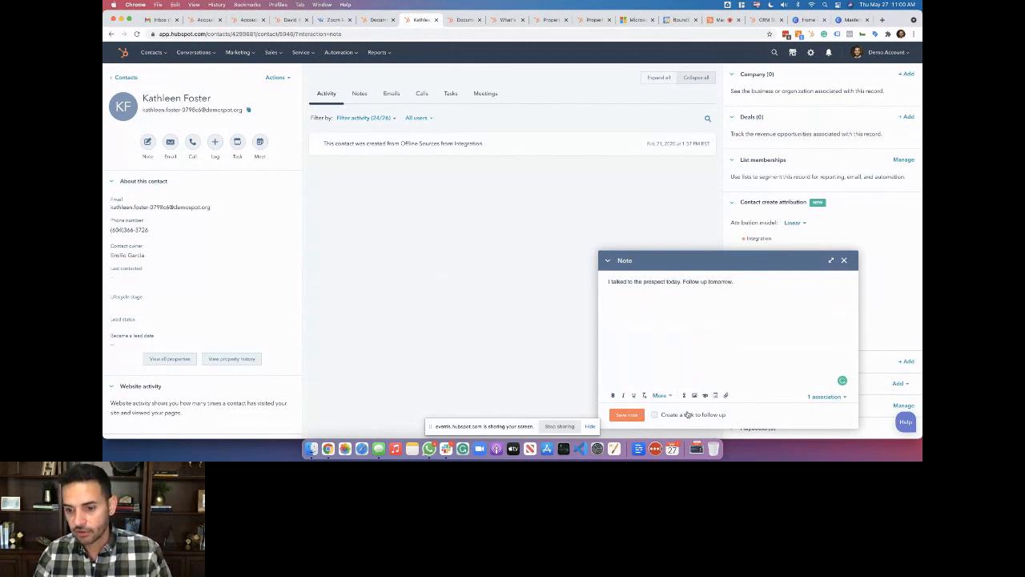
{"action": "left_click", "coordinate": [687, 413]}
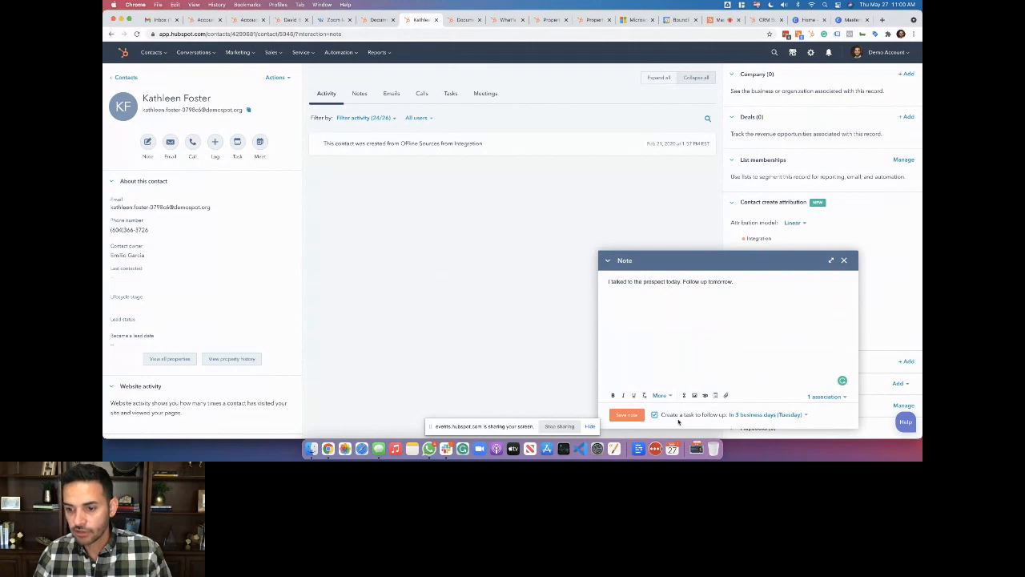
{"action": "left_click", "coordinate": [626, 415]}
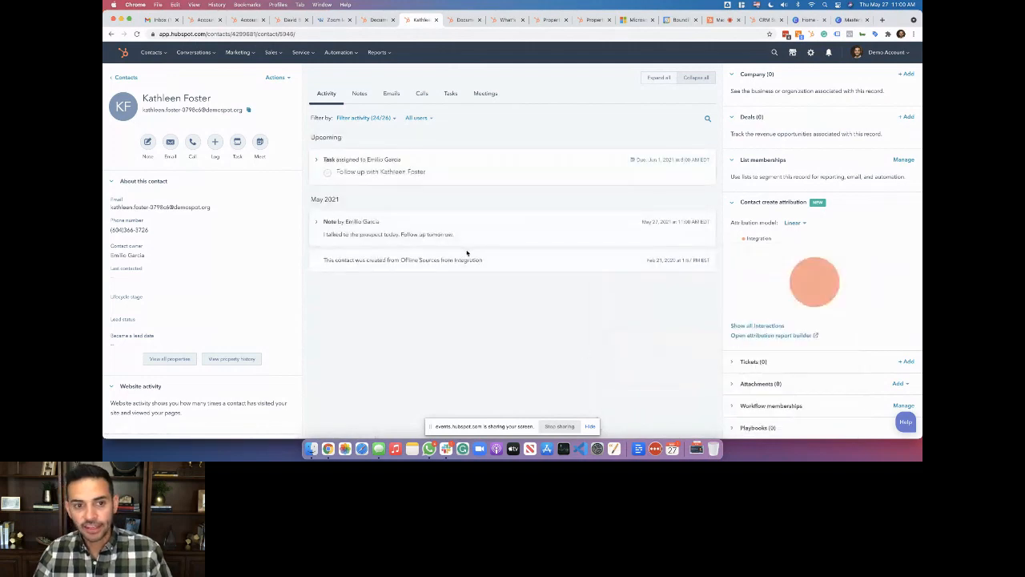
Expand the new note, then open the Log Meeting form for this contact
{"action": "left_click", "coordinate": [316, 223]}
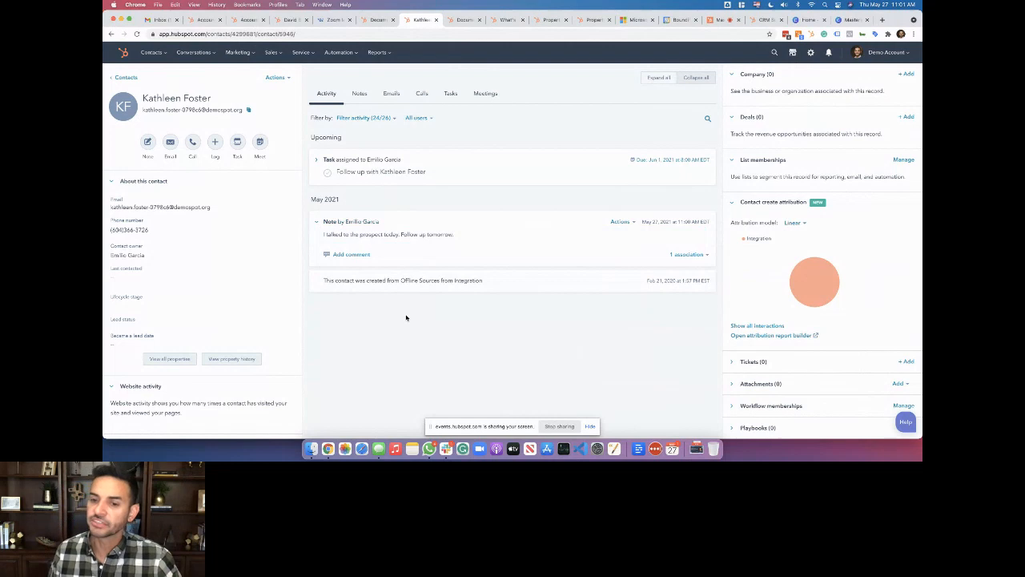
{"action": "left_click", "coordinate": [215, 143]}
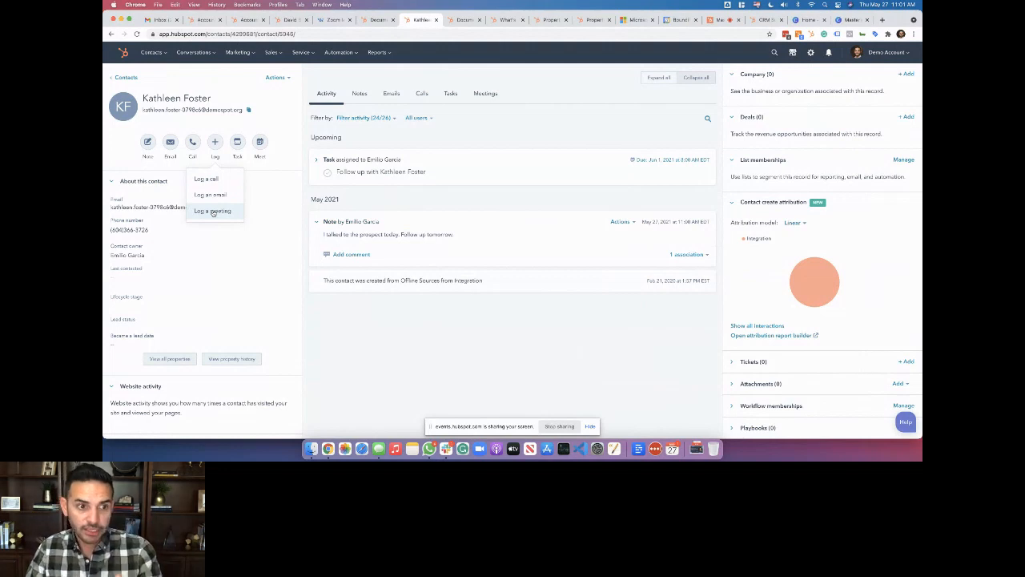
{"action": "left_click", "coordinate": [212, 210]}
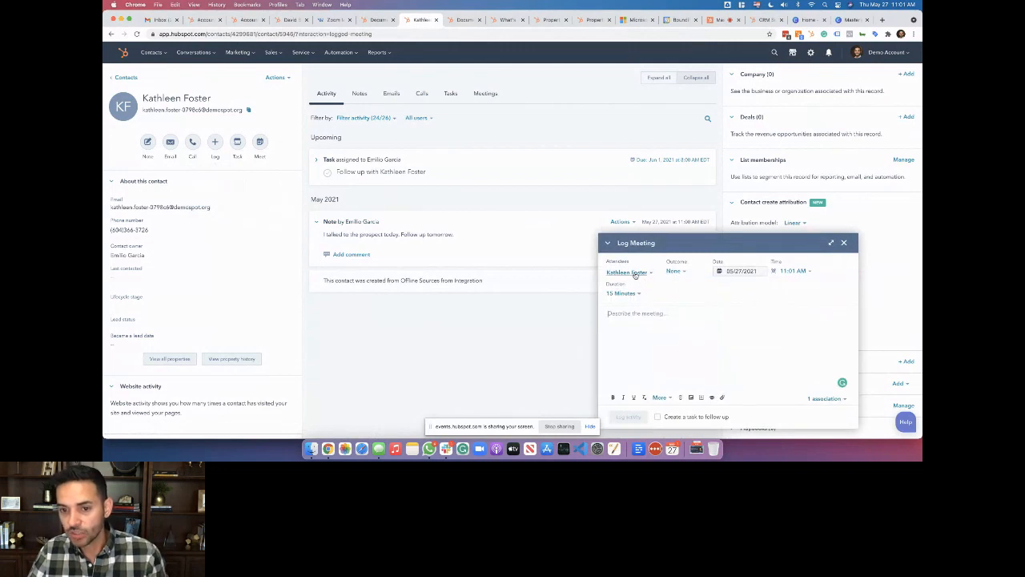
Log a meeting with outcome Scheduled and description 'Conversation'
{"action": "left_click", "coordinate": [674, 272]}
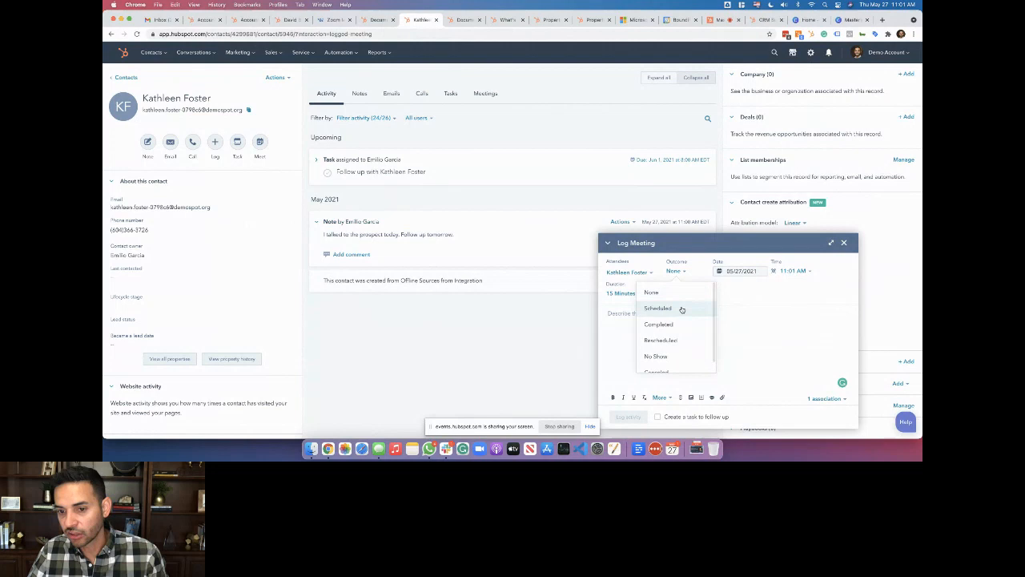
{"action": "left_click", "coordinate": [680, 308]}
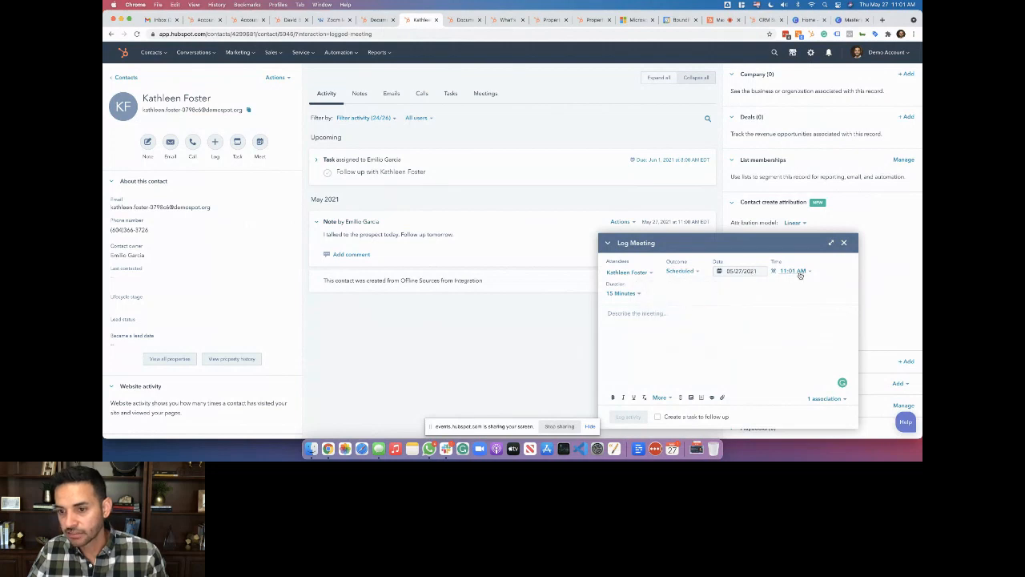
{"action": "left_click", "coordinate": [674, 315]}
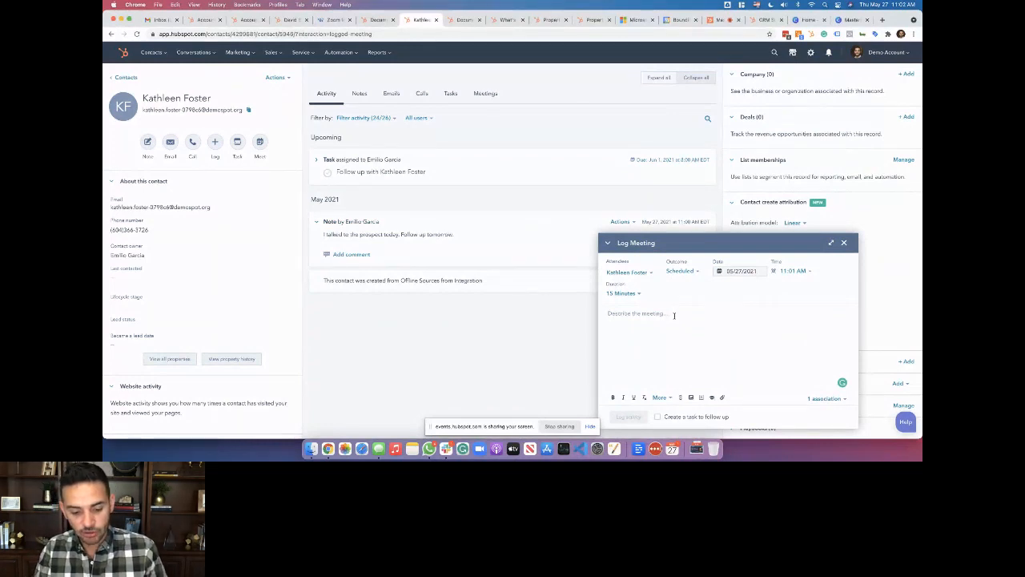
{"action": "type", "text": "Conversation"}
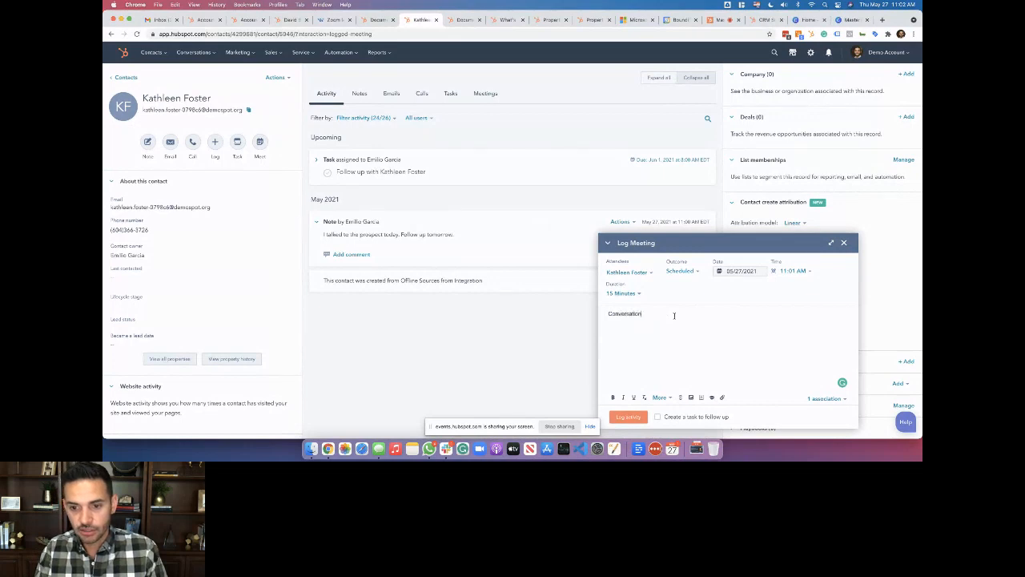
{"action": "left_click", "coordinate": [628, 417]}
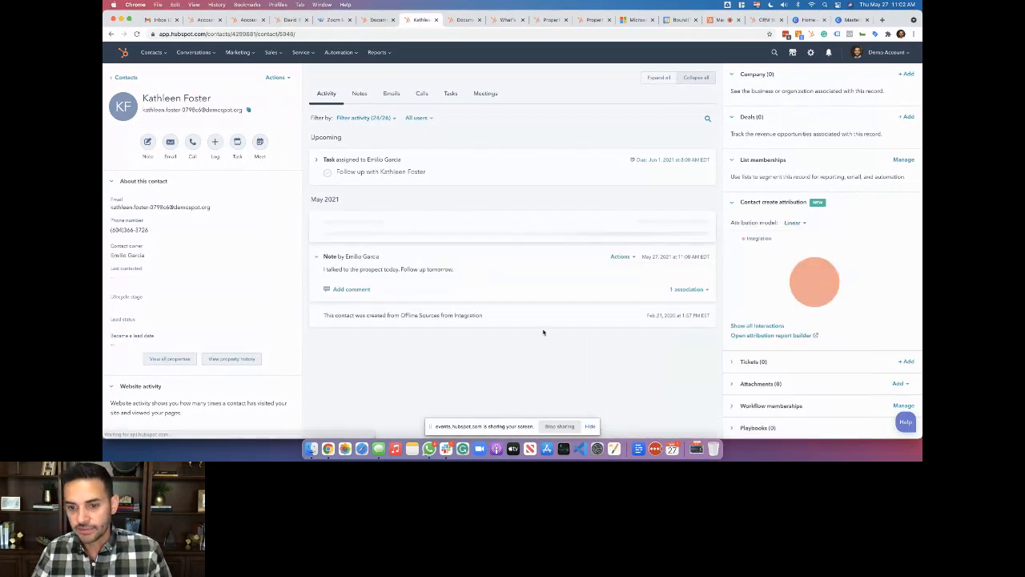
Log a call on the contact with the note 'test'
{"action": "left_click", "coordinate": [193, 143]}
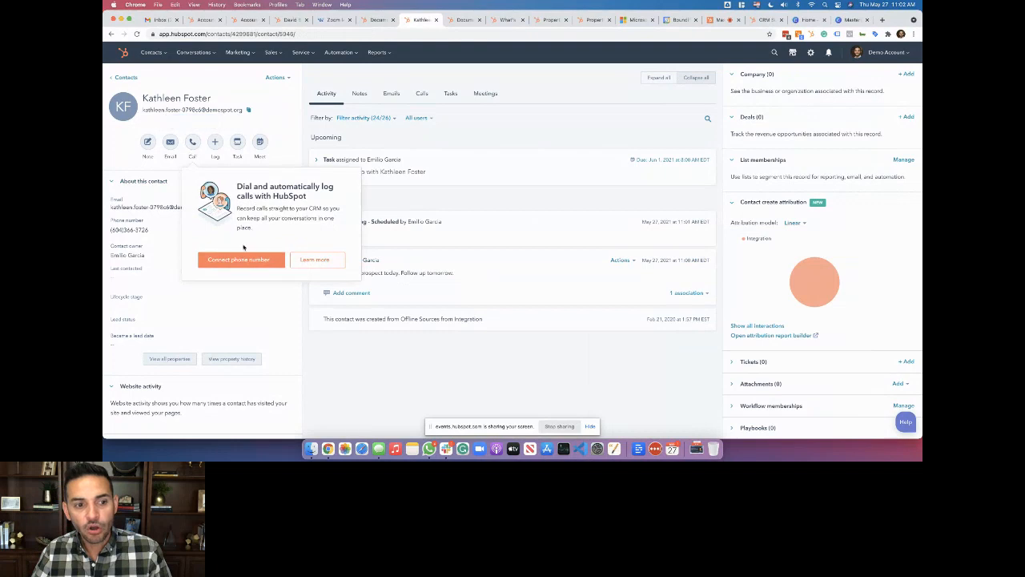
{"action": "left_click", "coordinate": [214, 142]}
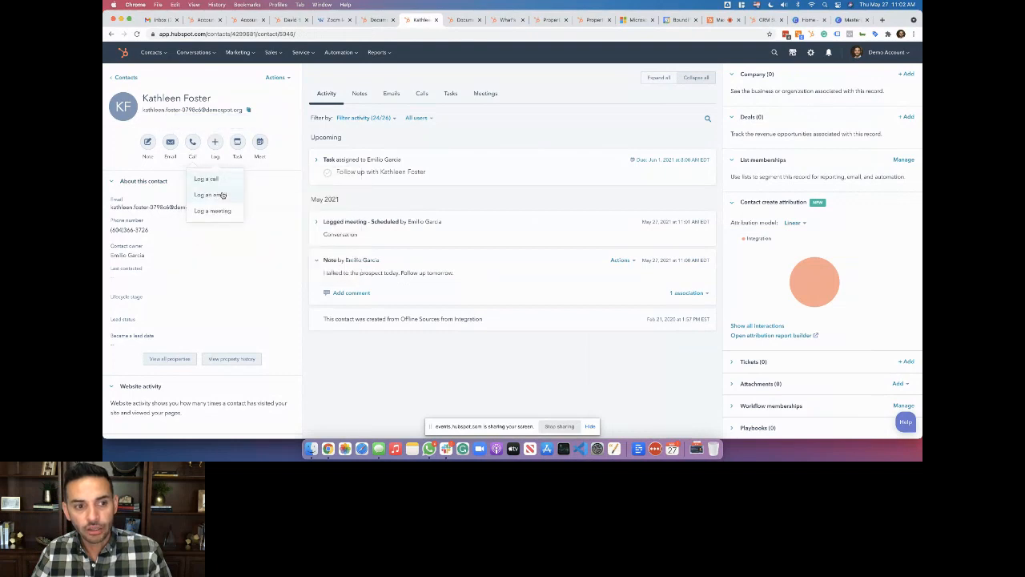
{"action": "left_click", "coordinate": [210, 179]}
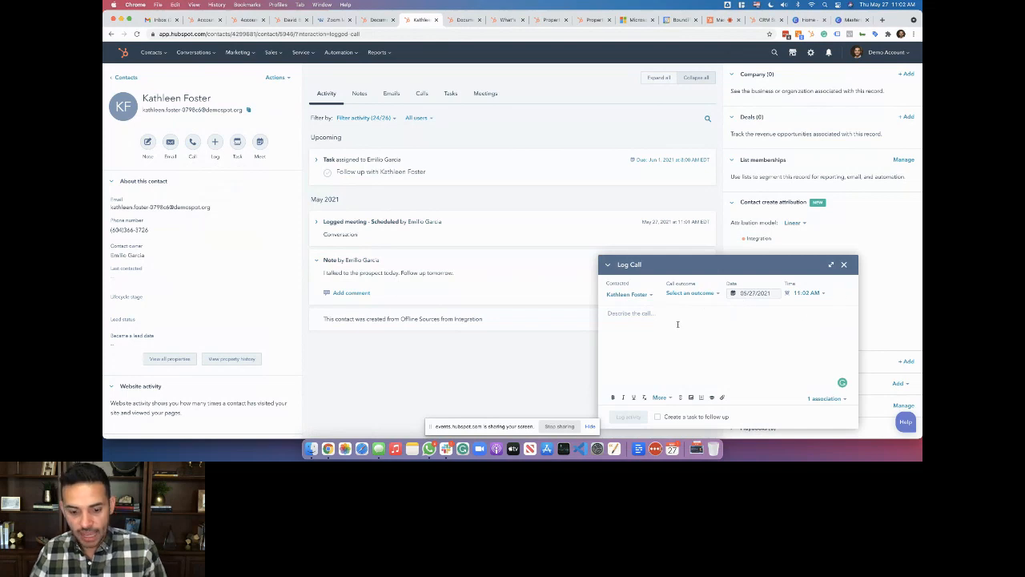
{"action": "type", "text": "test"}
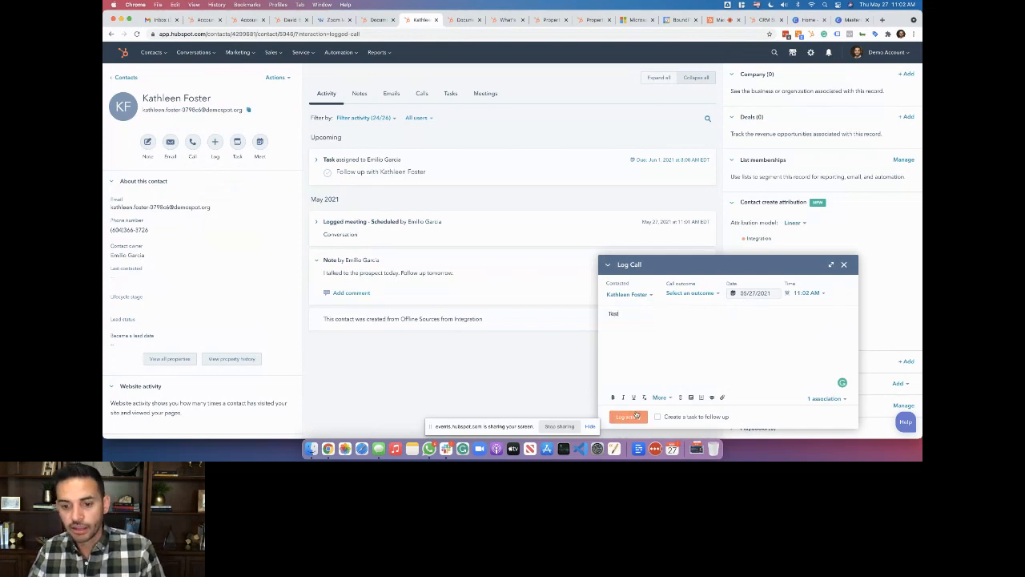
{"action": "left_click", "coordinate": [621, 416]}
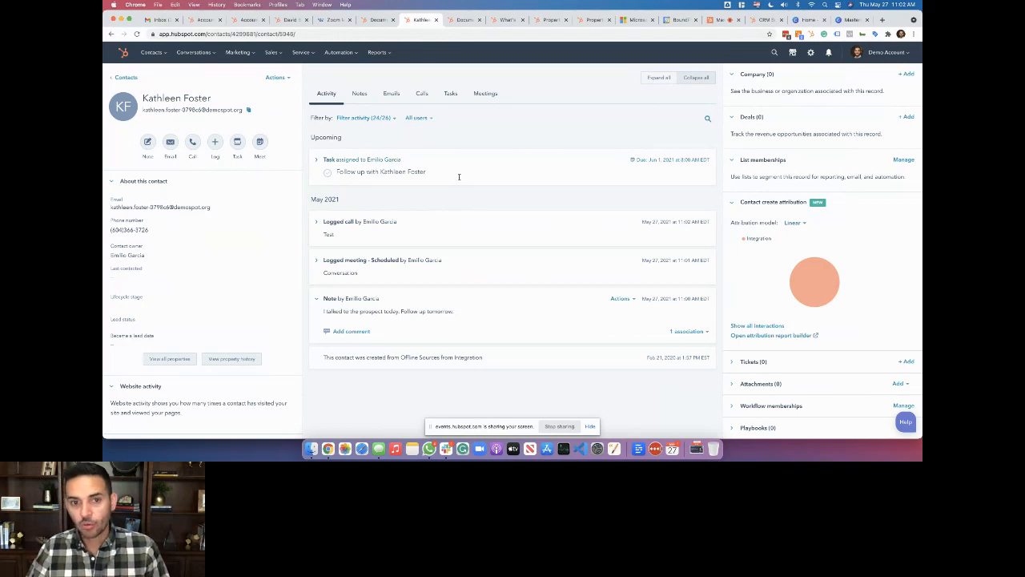
{"action": "left_click", "coordinate": [849, 19]}
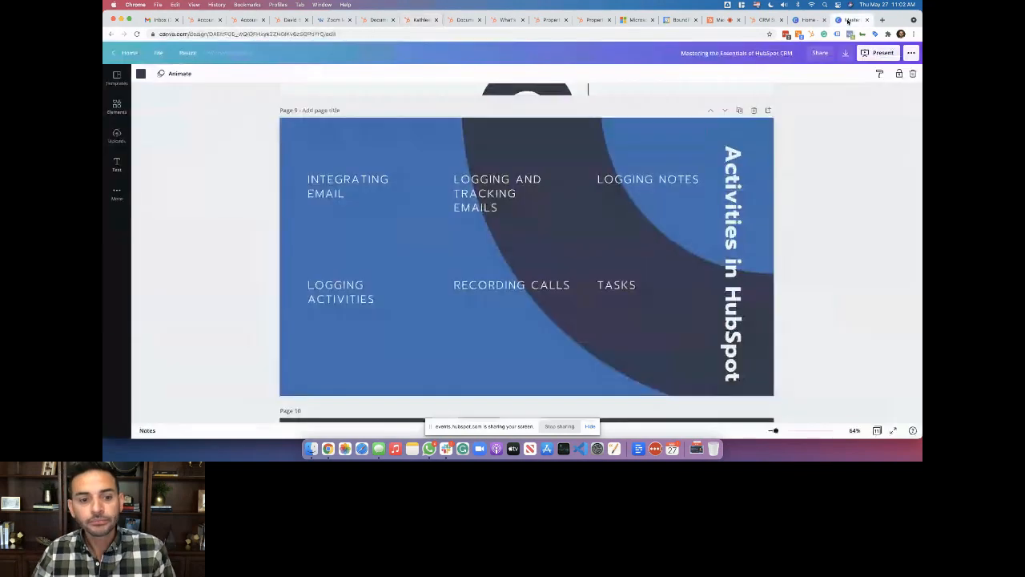
{"action": "left_click", "coordinate": [334, 19]}
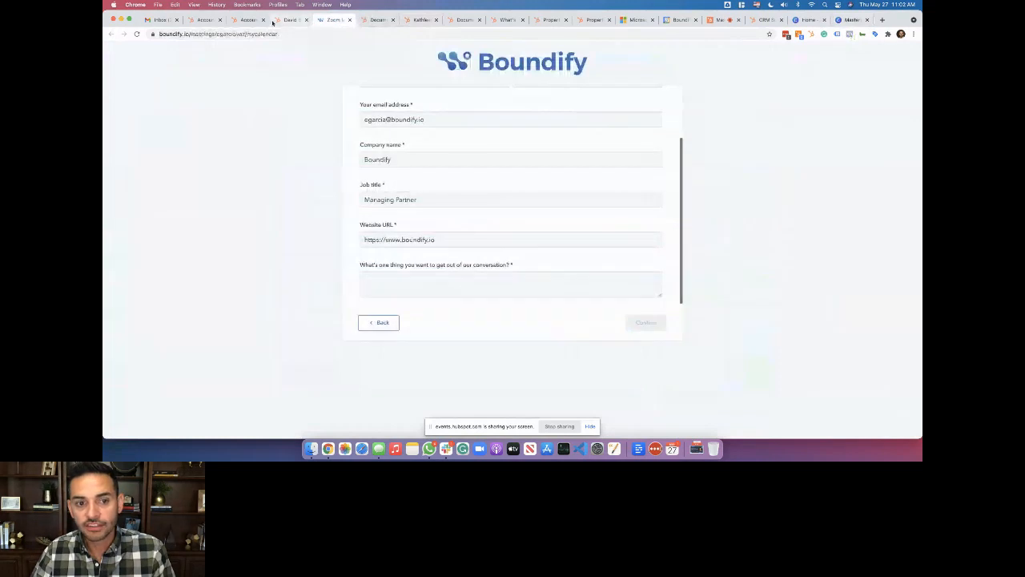
{"action": "left_click", "coordinate": [375, 19]}
{"action": "left_click", "coordinate": [417, 21]}
{"action": "mouse_move", "coordinate": [371, 220]}
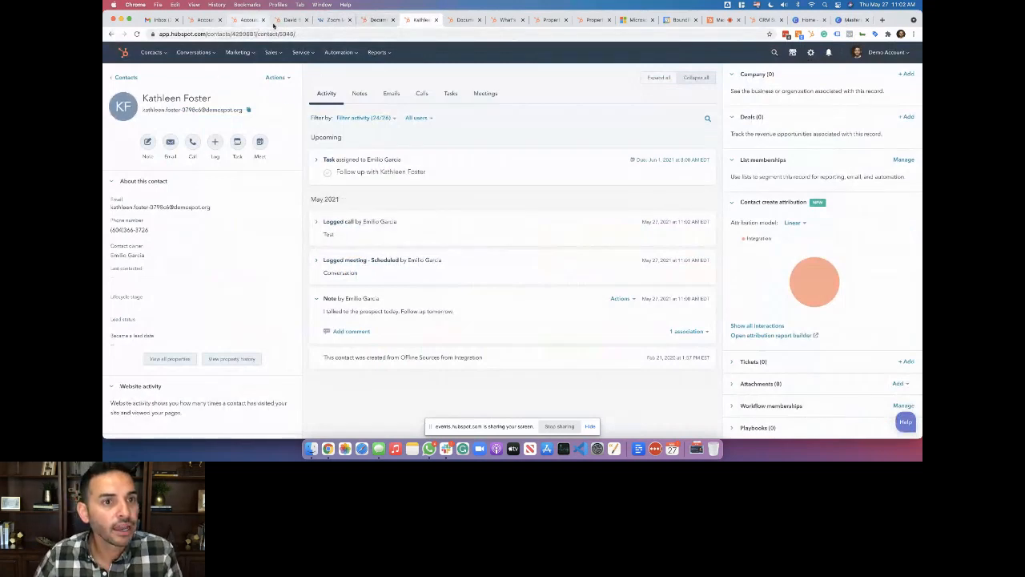
On the other contact, preview the calling options and close the in-app calling panel
{"action": "left_click", "coordinate": [288, 20]}
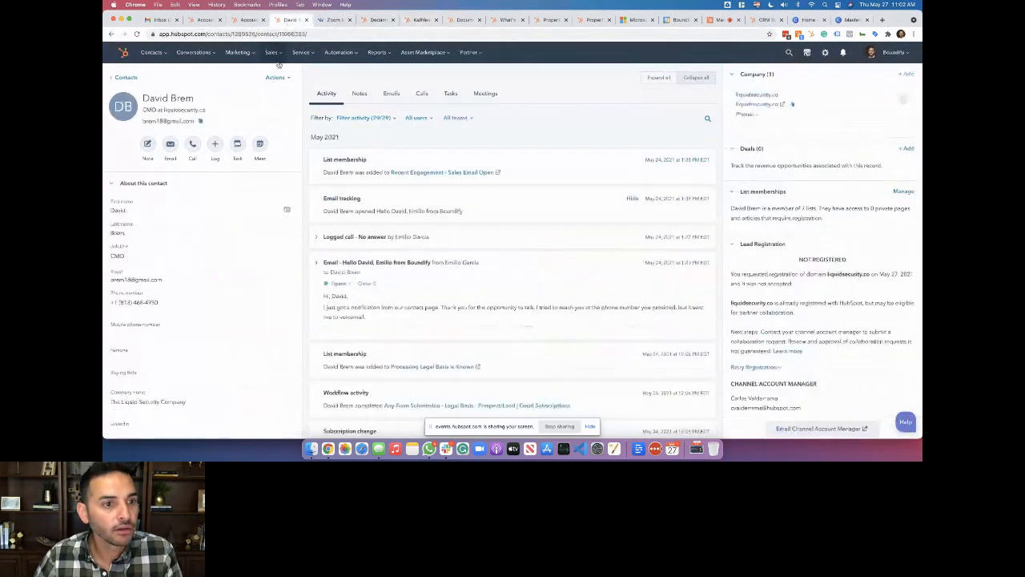
{"action": "left_click", "coordinate": [194, 146]}
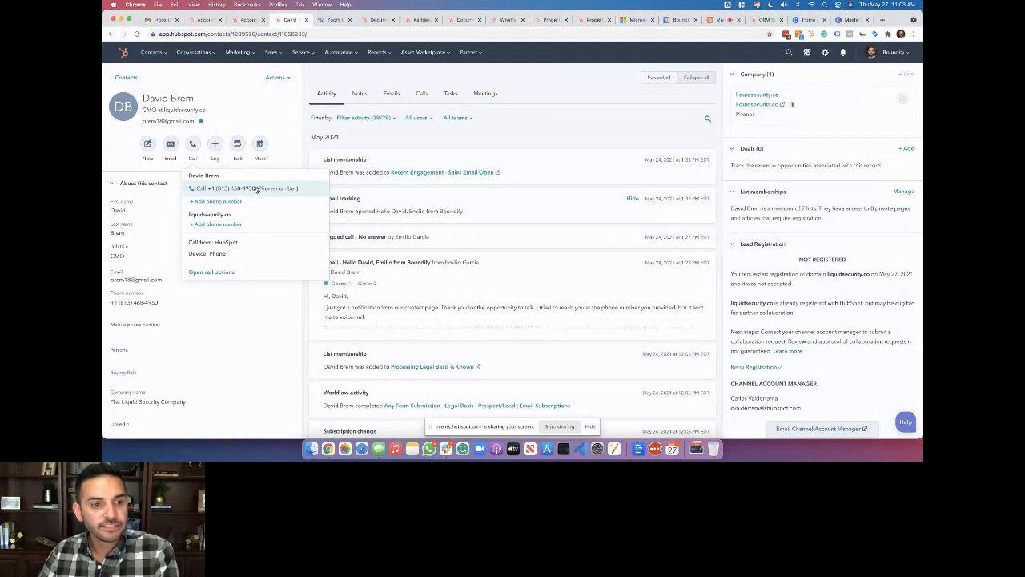
{"action": "left_click", "coordinate": [210, 271]}
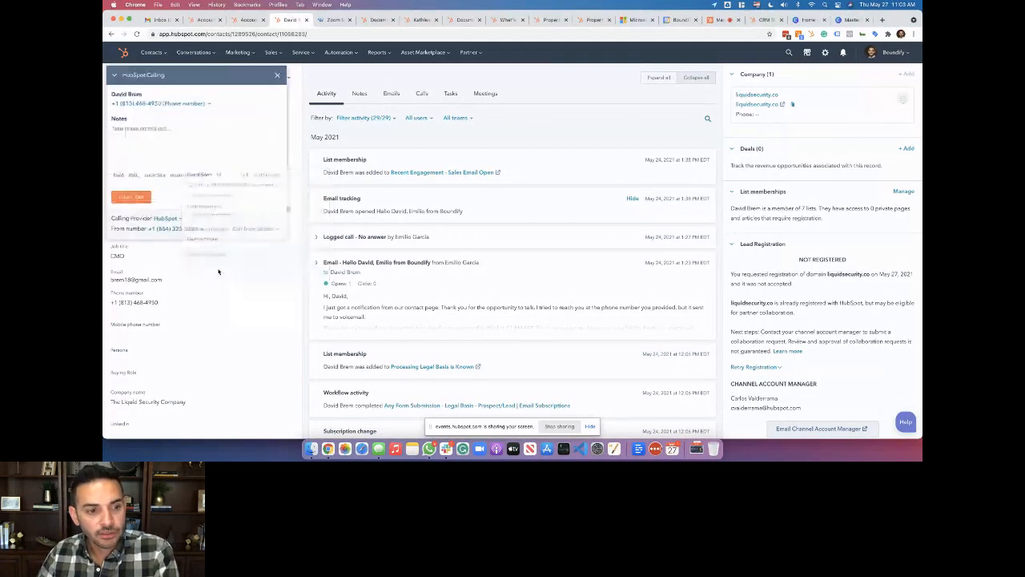
{"action": "left_click", "coordinate": [277, 75]}
On the first contact, start connecting a phone number, cancel, and return to the other contact
{"action": "left_click", "coordinate": [409, 20]}
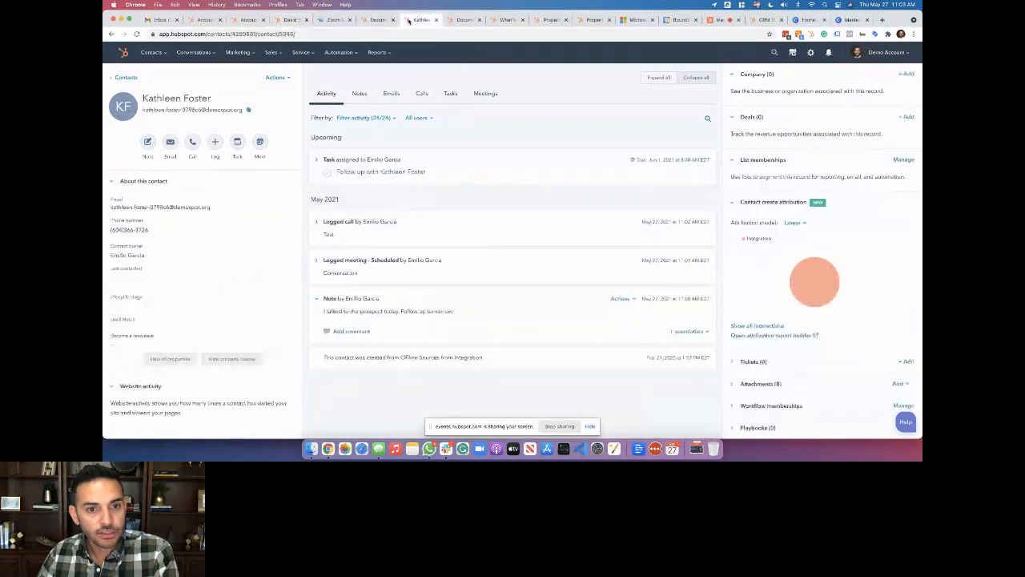
{"action": "left_click", "coordinate": [192, 142]}
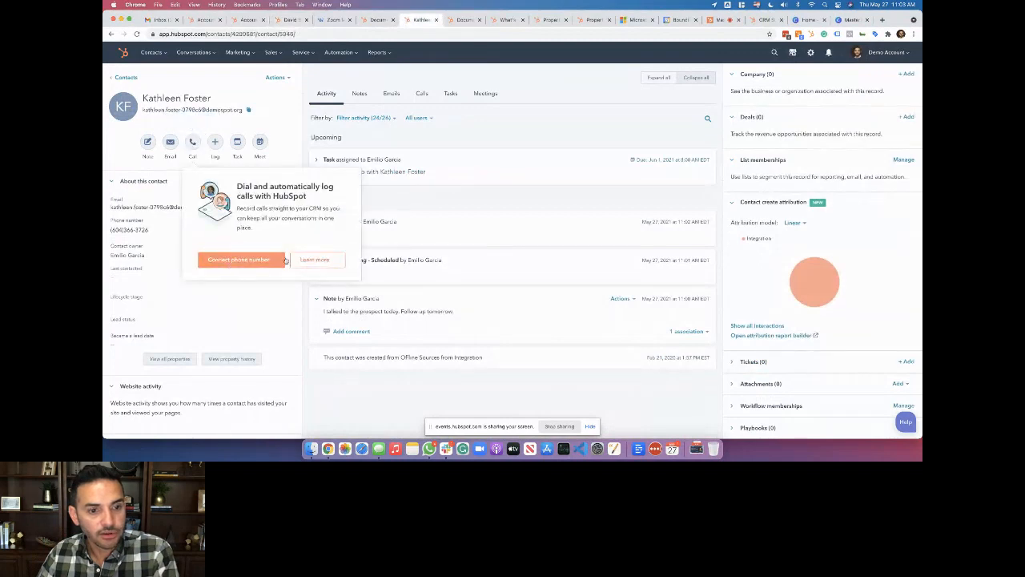
{"action": "left_click", "coordinate": [258, 262]}
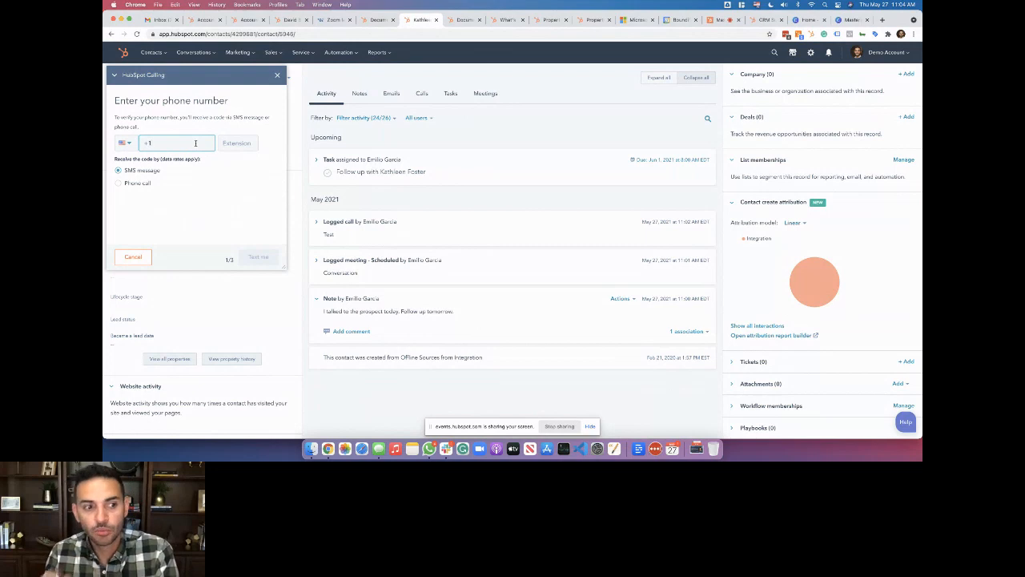
{"action": "left_click", "coordinate": [133, 257]}
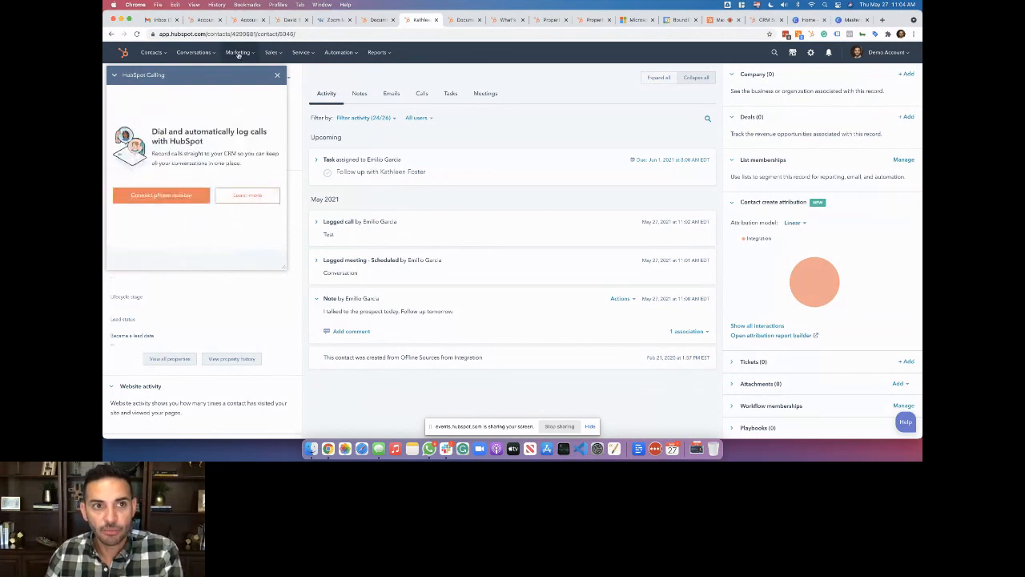
{"action": "left_click", "coordinate": [290, 21]}
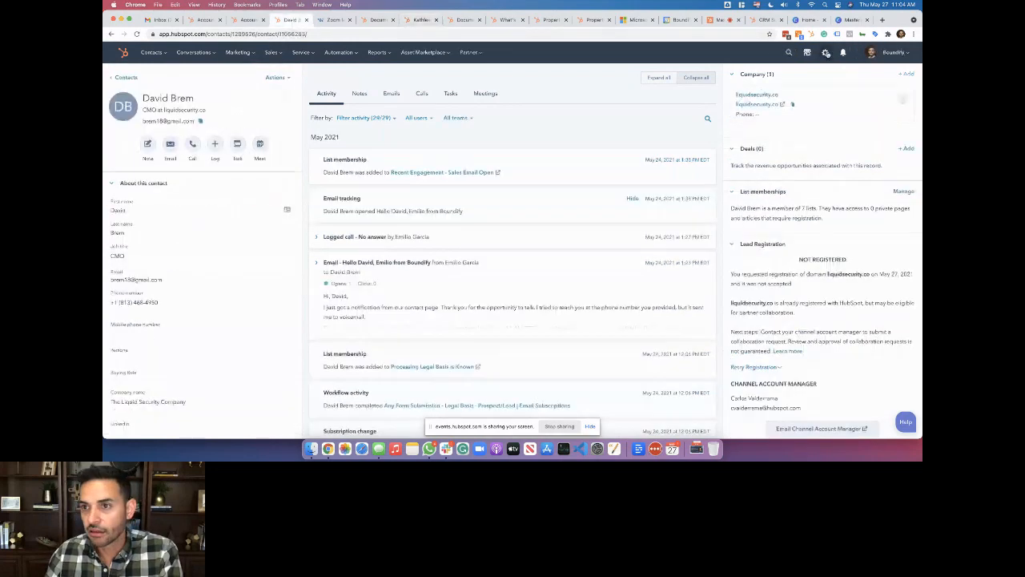
Open the Contacts settings page and expand the Objects and Integrations categories
{"action": "left_click", "coordinate": [509, 201]}
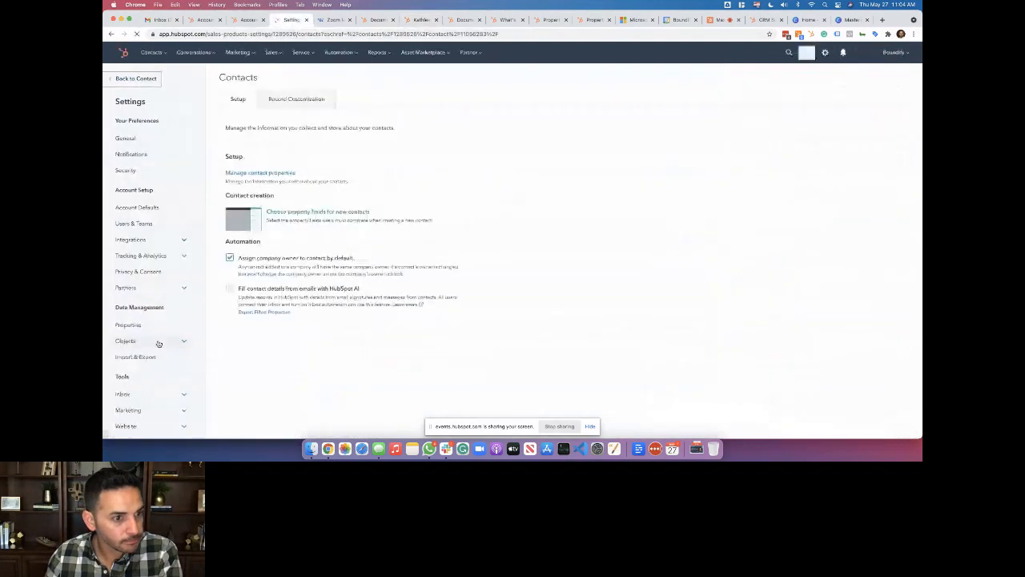
{"action": "scroll", "coordinate": [153, 362], "scroll_direction": "down", "scroll_amount": 1}
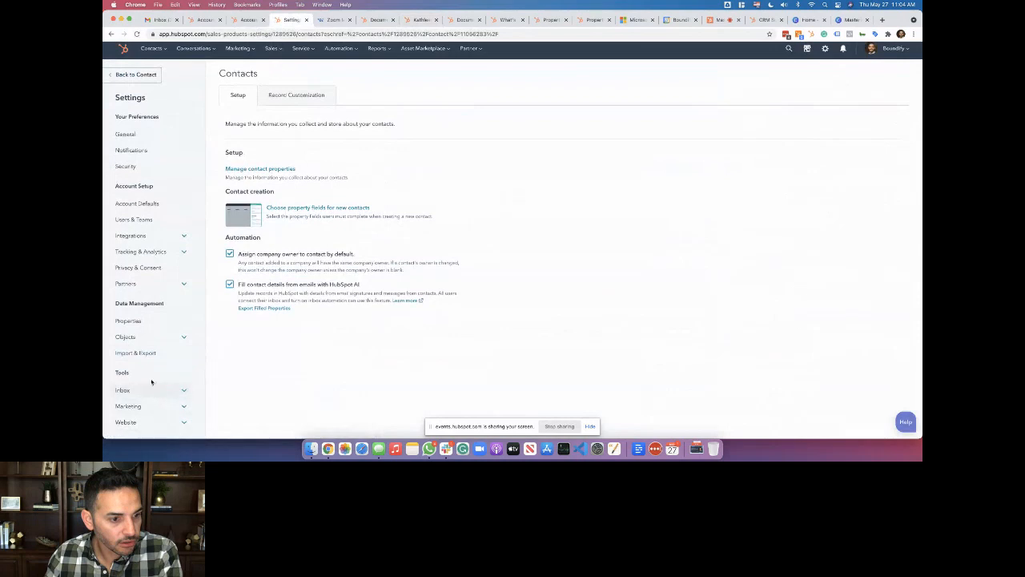
{"action": "left_click", "coordinate": [153, 338]}
{"action": "scroll", "coordinate": [151, 385], "scroll_direction": "down", "scroll_amount": 2}
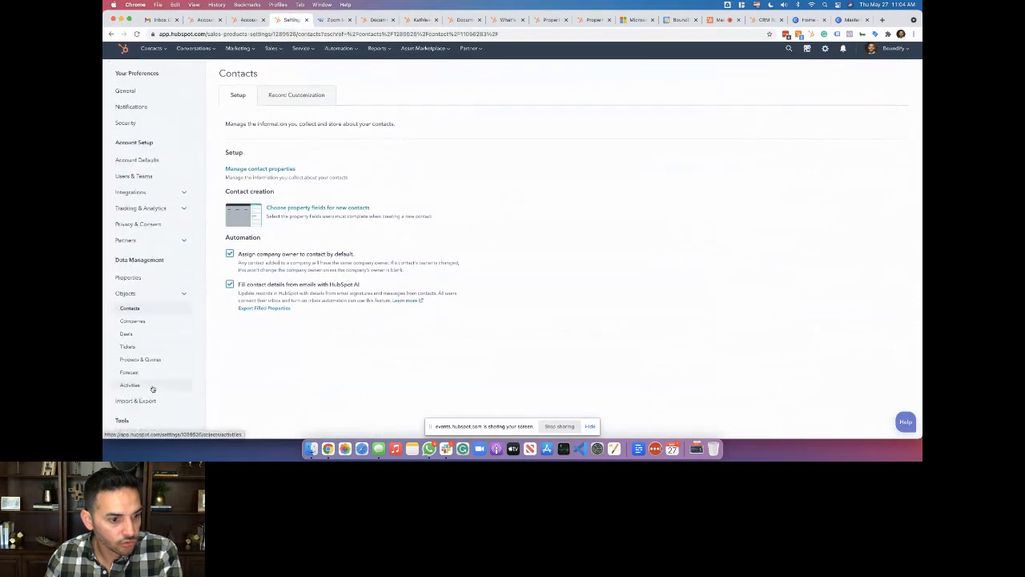
{"action": "scroll", "coordinate": [150, 372], "scroll_direction": "up", "scroll_amount": 2}
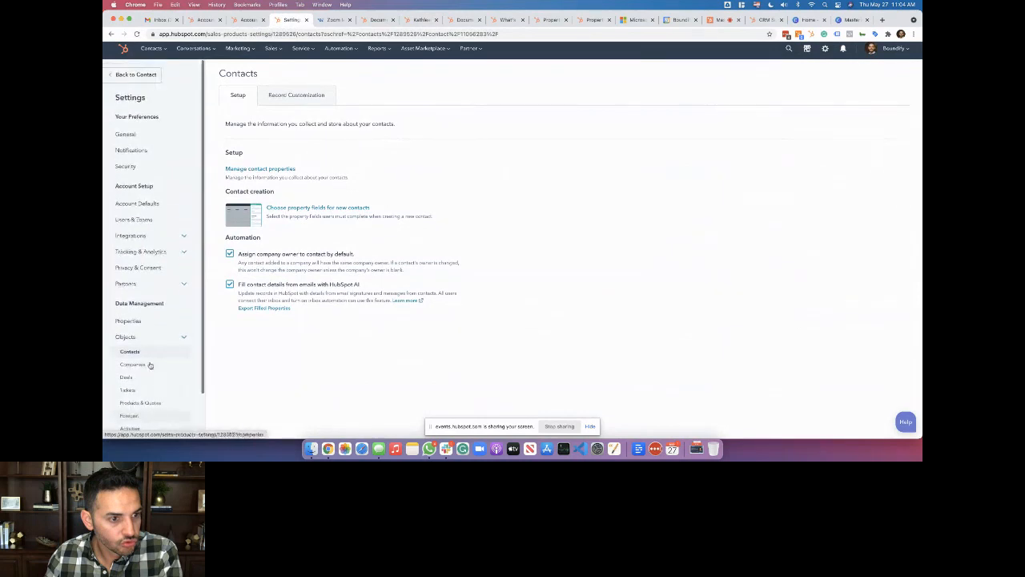
{"action": "left_click", "coordinate": [147, 237]}
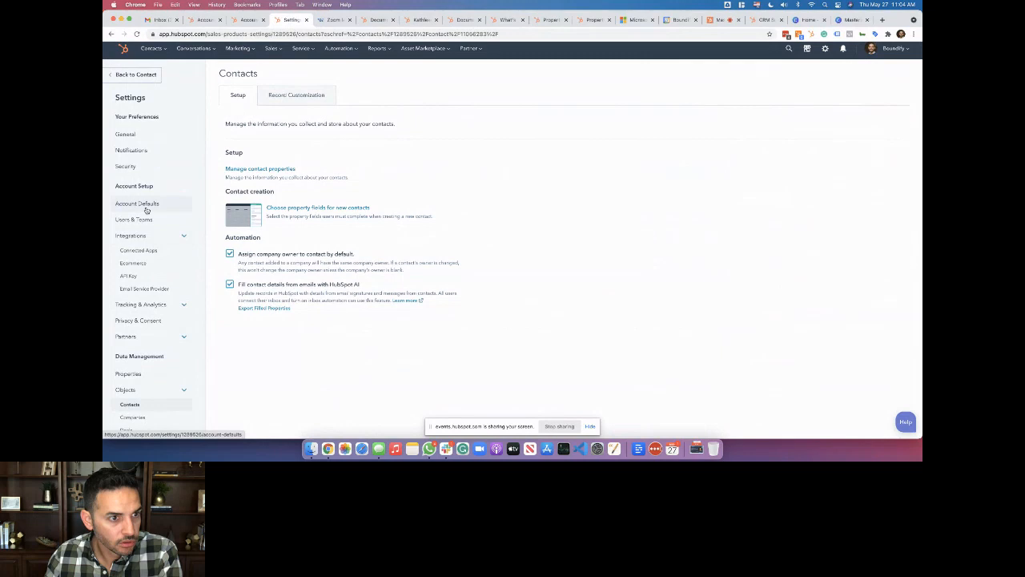
Expand the Marketing and Inbox setting categories in the sidebar
{"action": "scroll", "coordinate": [146, 308], "scroll_direction": "down", "scroll_amount": 6}
{"action": "scroll", "coordinate": [146, 309], "scroll_direction": "down", "scroll_amount": 1}
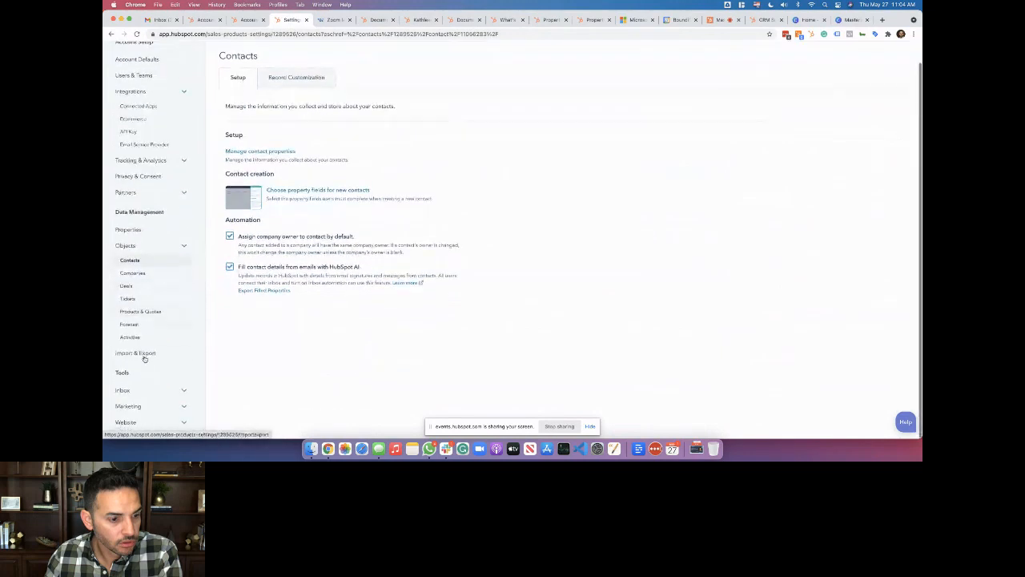
{"action": "left_click", "coordinate": [146, 407]}
{"action": "scroll", "coordinate": [144, 410], "scroll_direction": "down", "scroll_amount": 5}
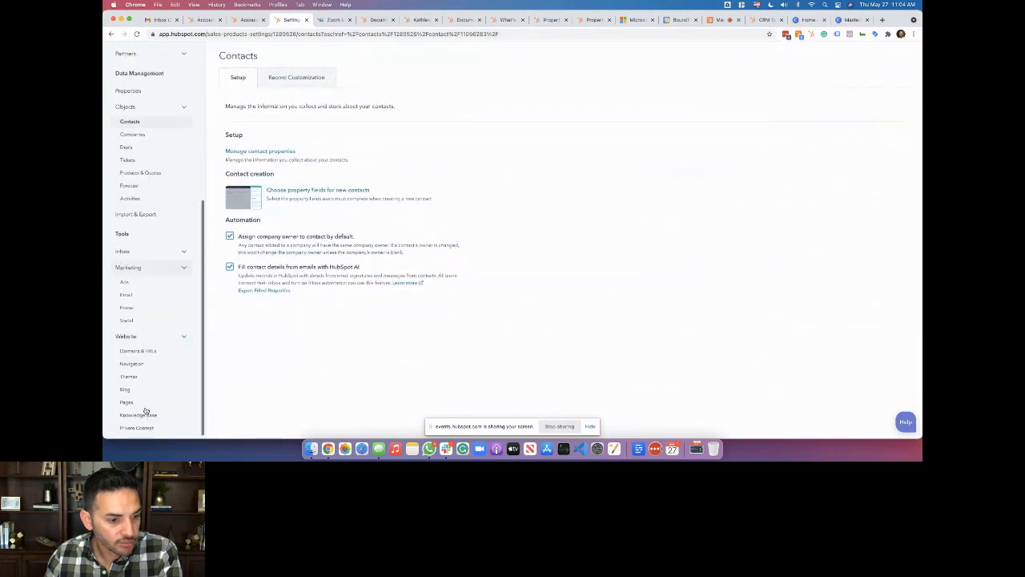
{"action": "left_click", "coordinate": [138, 257]}
{"action": "scroll", "coordinate": [138, 258], "scroll_direction": "up", "scroll_amount": 10}
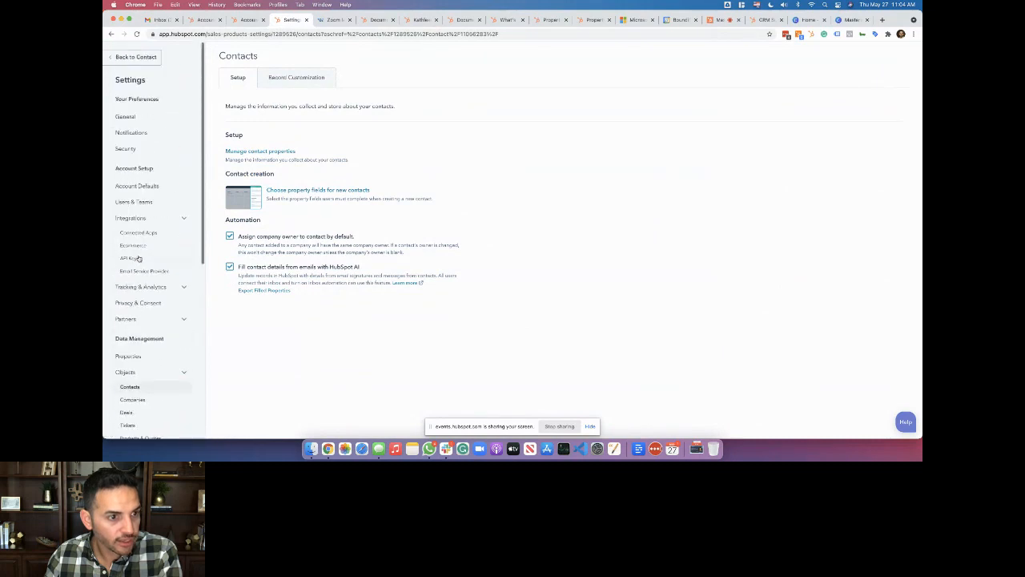
{"action": "scroll", "coordinate": [148, 200], "scroll_direction": "up", "scroll_amount": 3}
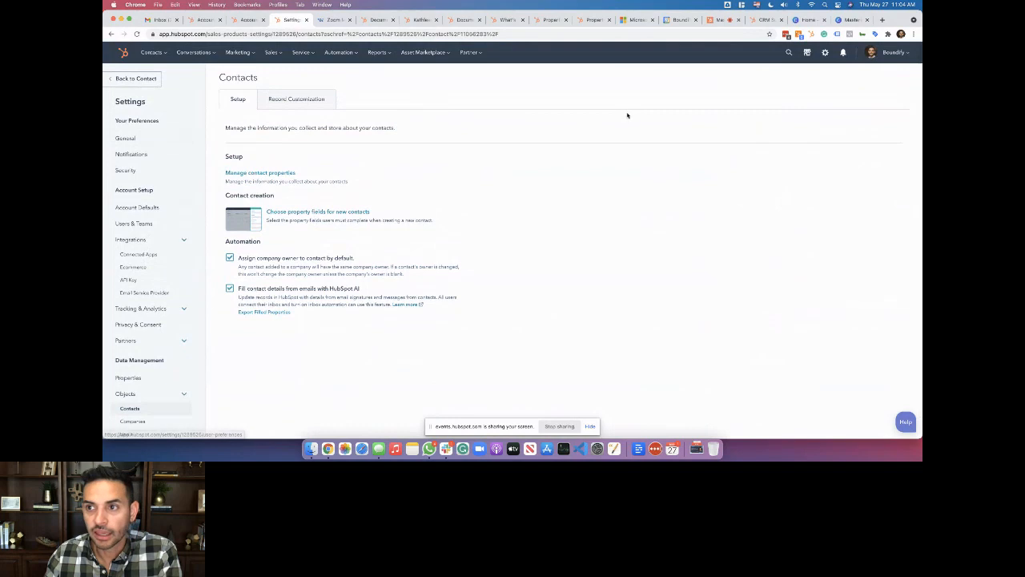
Search 'calls' and open the Calling preferences settings, looking through them
{"action": "left_click", "coordinate": [789, 52]}
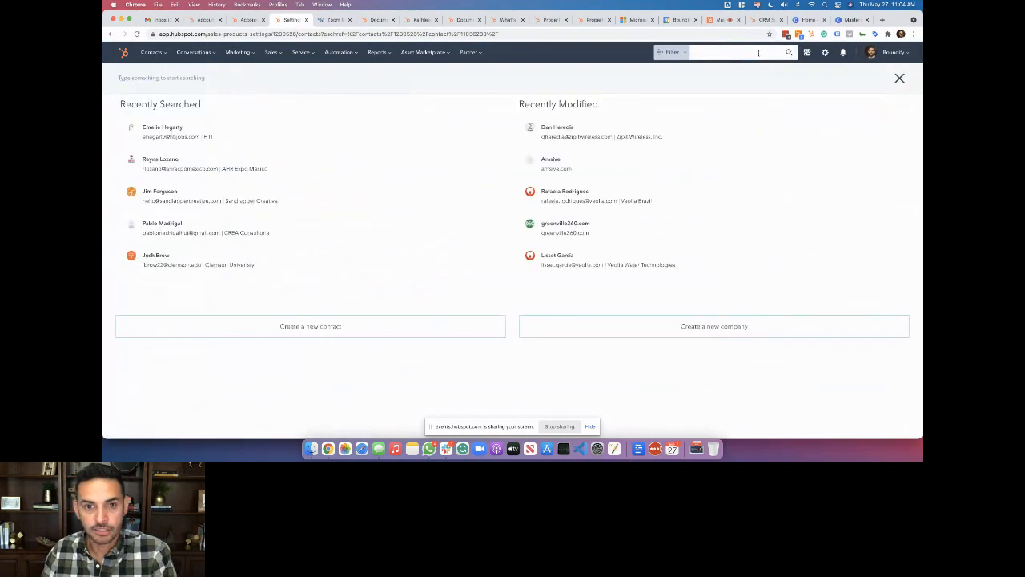
{"action": "type", "text": "calls"}
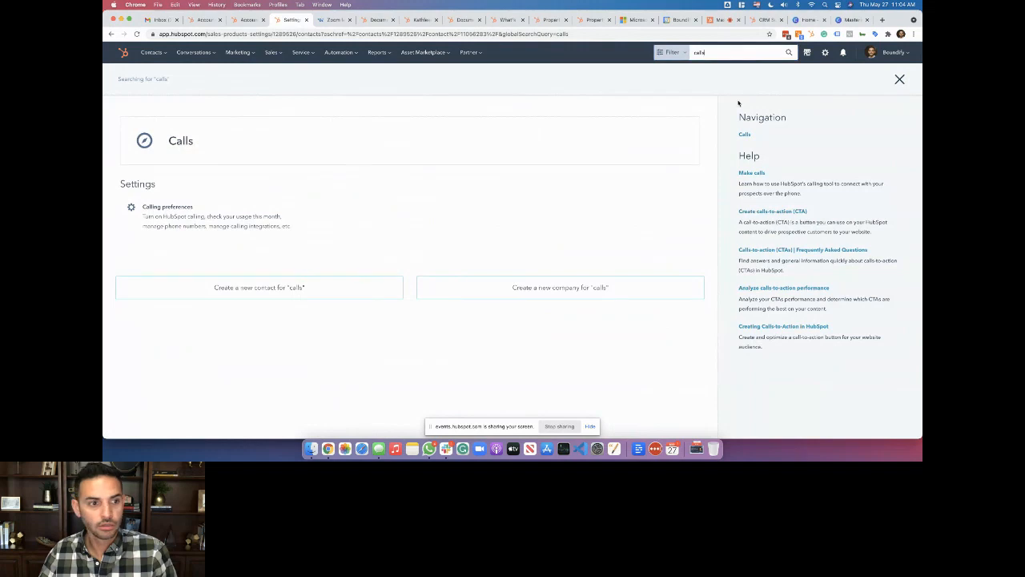
{"action": "left_click", "coordinate": [154, 208]}
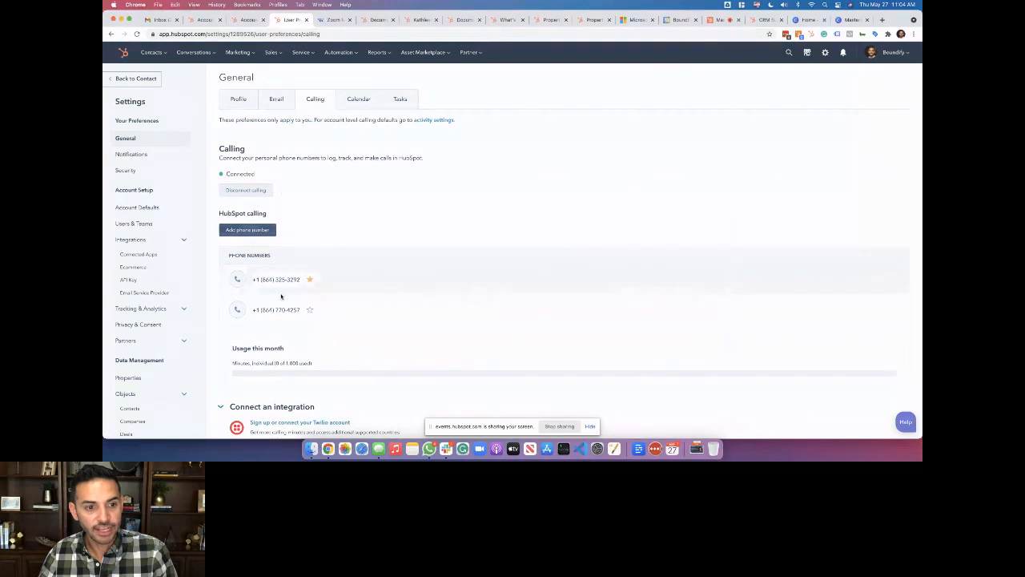
{"action": "scroll", "coordinate": [282, 296], "scroll_direction": "down", "scroll_amount": 2}
{"action": "mouse_move", "coordinate": [288, 245]}
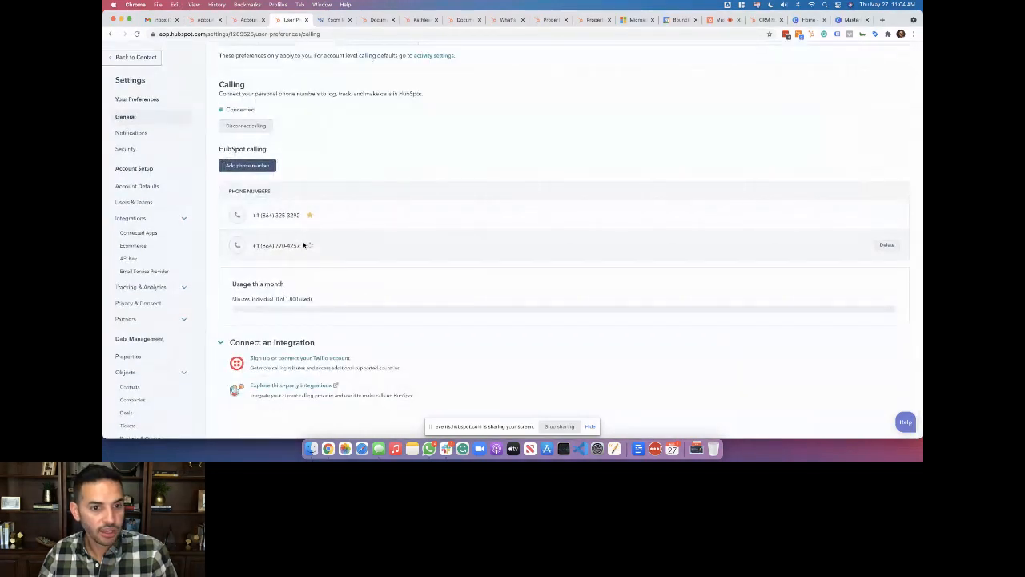
{"action": "mouse_move", "coordinate": [310, 213]}
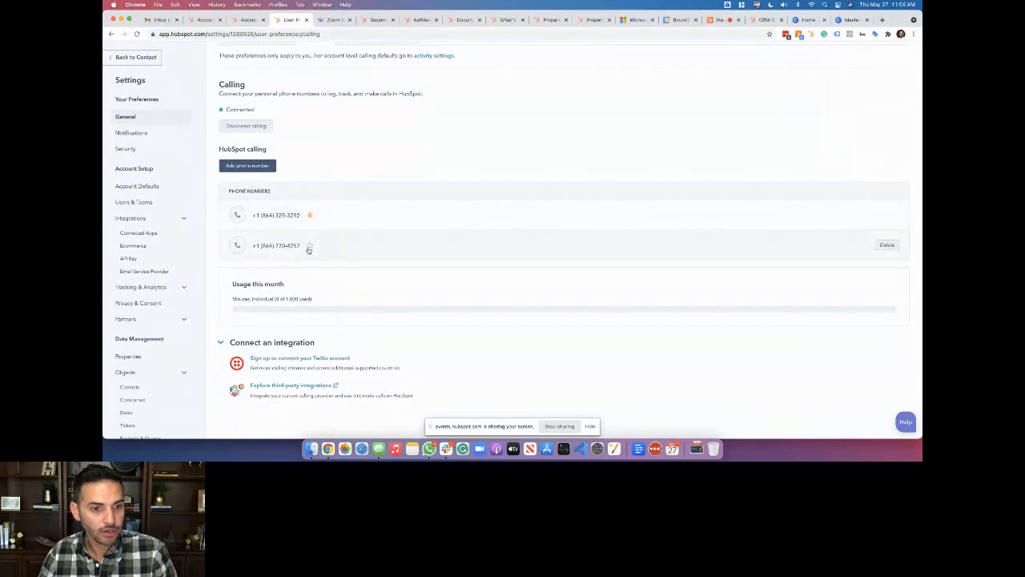
{"action": "scroll", "coordinate": [318, 284], "scroll_direction": "up", "scroll_amount": 2}
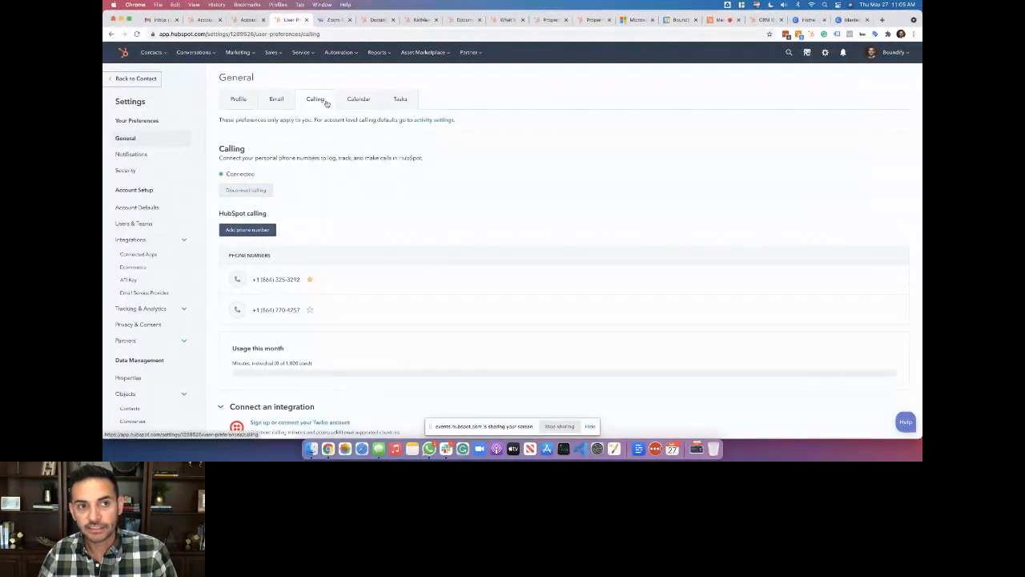
View the Email preferences, then the Profile preferences with English and United States formats
{"action": "left_click", "coordinate": [278, 104]}
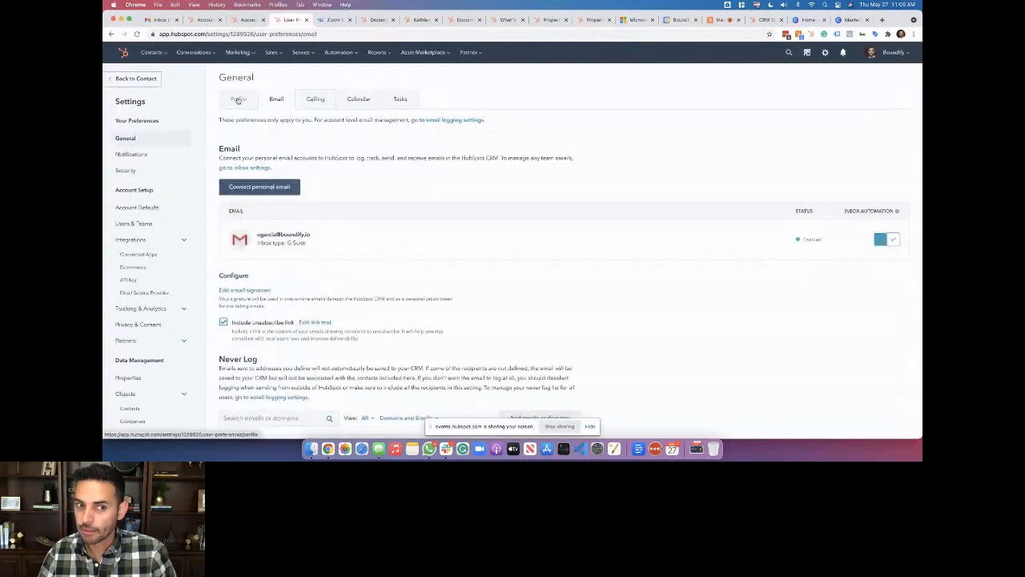
{"action": "left_click", "coordinate": [238, 100]}
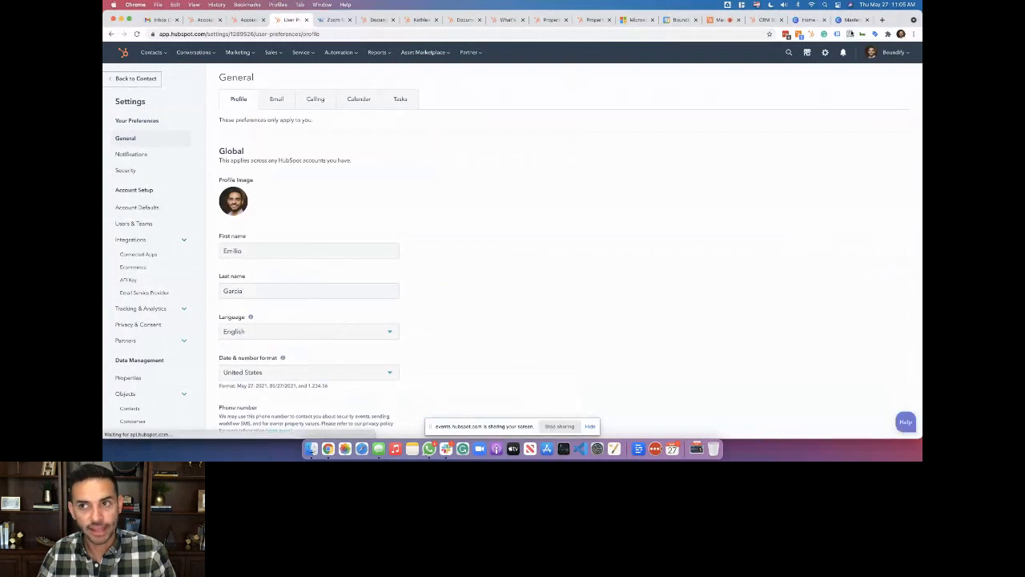
{"action": "left_click", "coordinate": [850, 21]}
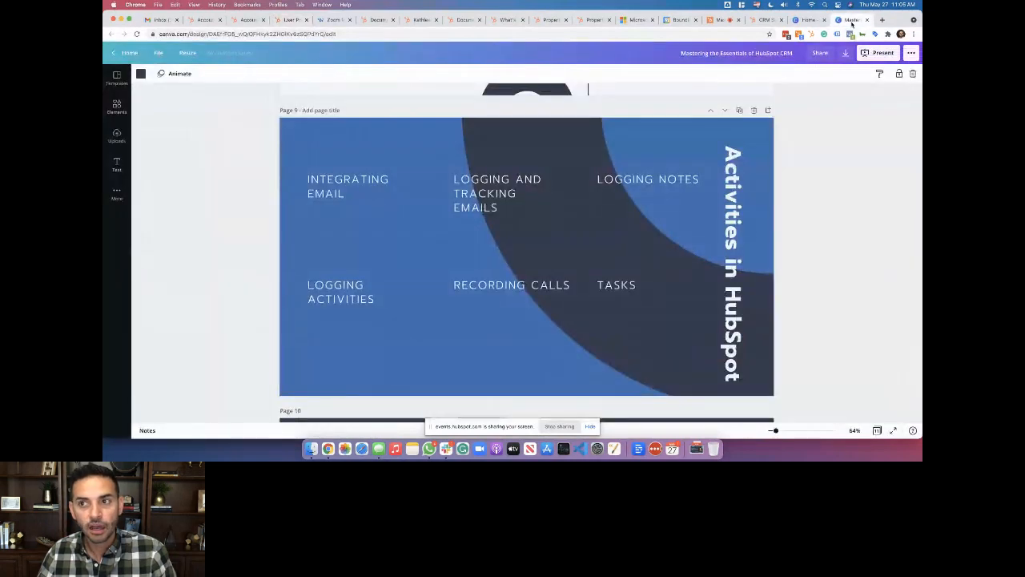
Glance at the Inbound Methodology slide preview, then return to the demo contact's record
{"action": "left_click", "coordinate": [378, 20]}
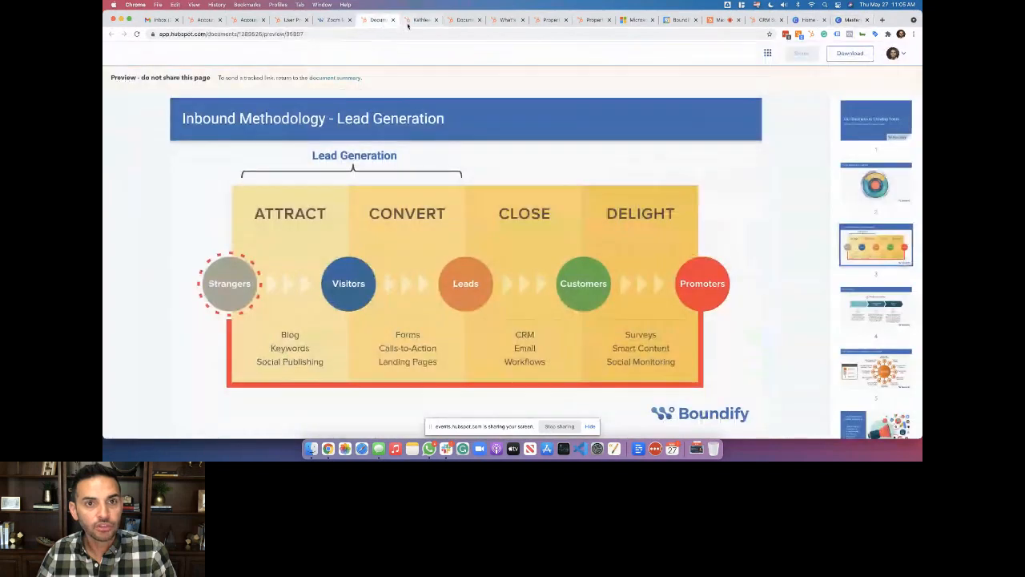
{"action": "left_click", "coordinate": [410, 21]}
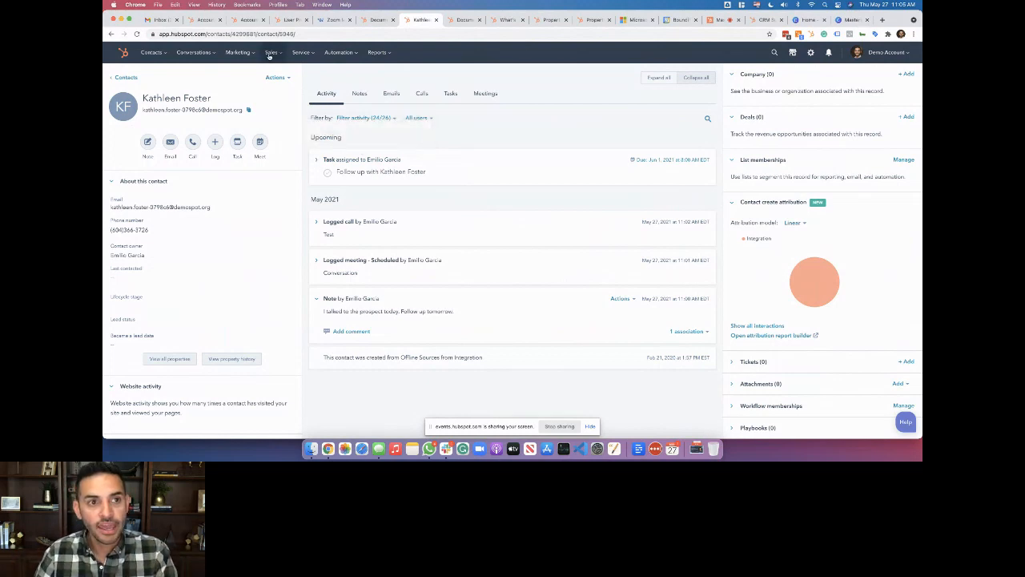
Show the Tasks list for All assignees, revealing the June 1 follow-up to-do, then go to the event session
{"action": "mouse_move", "coordinate": [271, 52]}
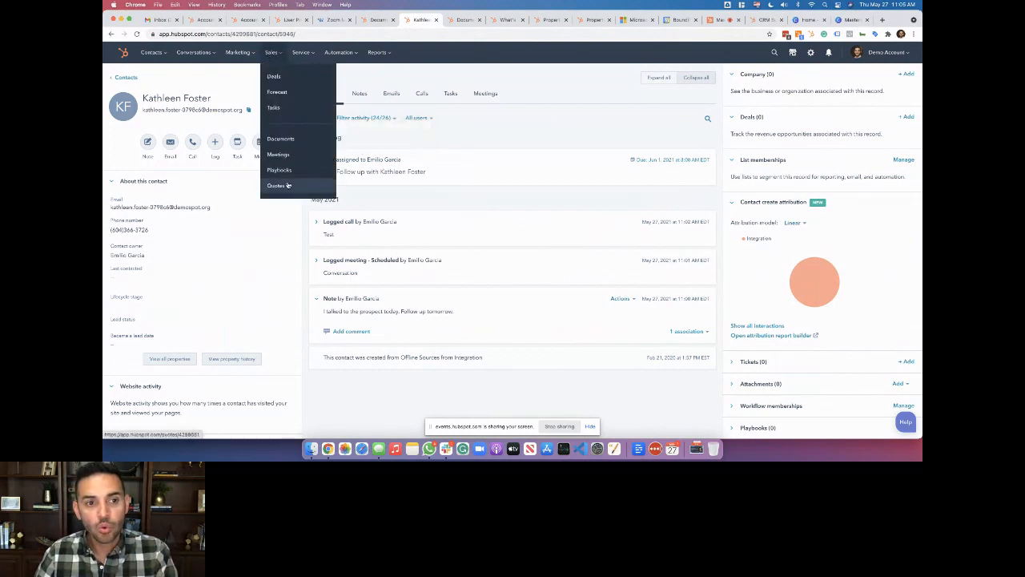
{"action": "left_click", "coordinate": [301, 107]}
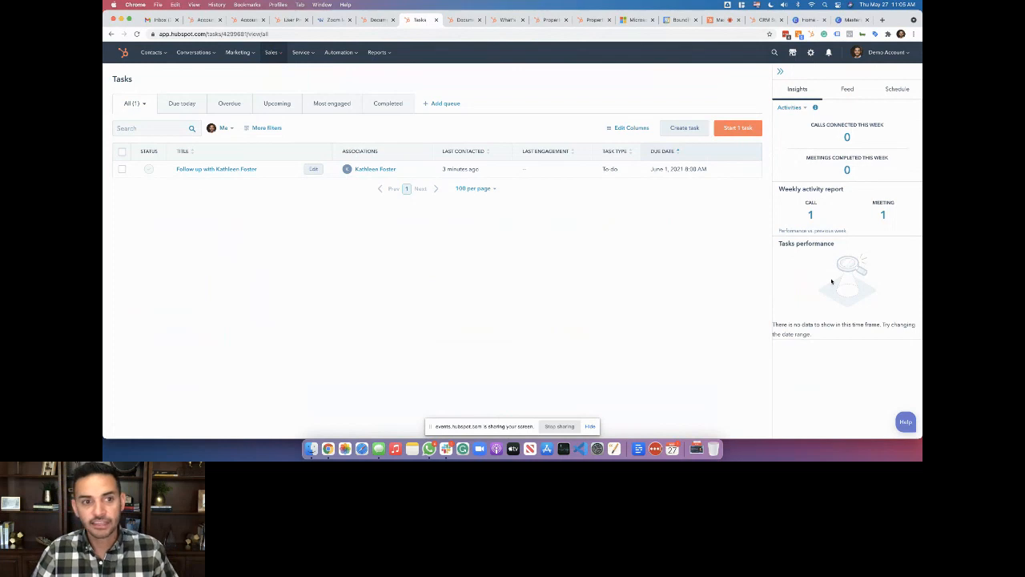
{"action": "left_click", "coordinate": [232, 130]}
{"action": "left_click", "coordinate": [224, 169]}
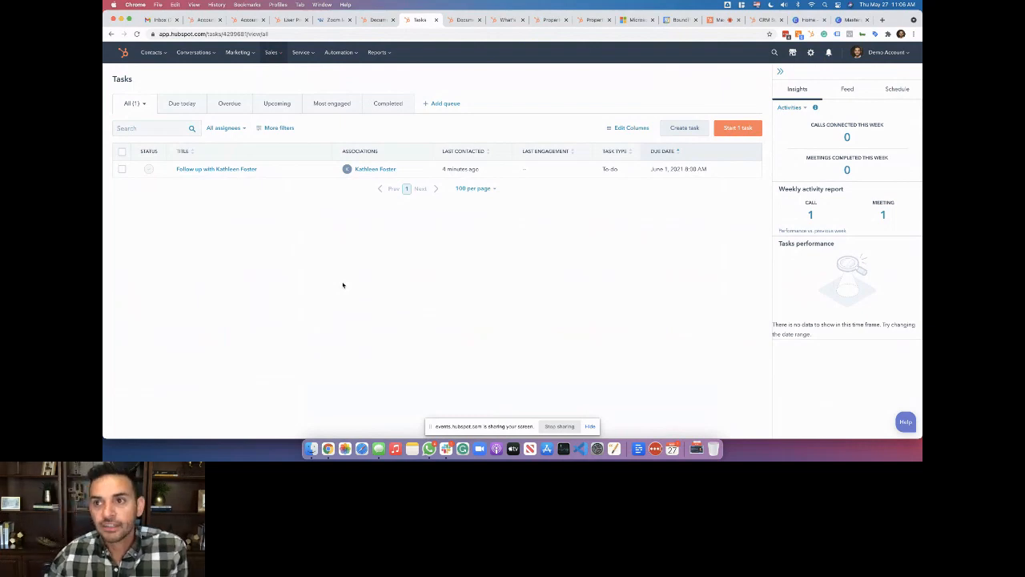
{"action": "left_click", "coordinate": [712, 19]}
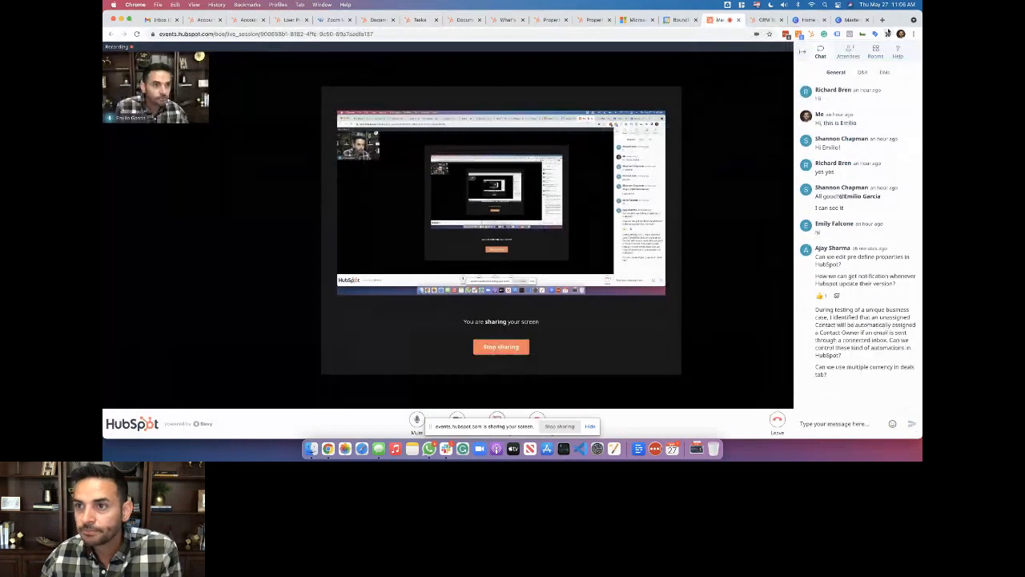
Present the Canva Reports slide on Sales Dashboard, Activity and Sales Analytics, then return to HubSpot Tasks
{"action": "left_click", "coordinate": [852, 19]}
{"action": "scroll", "coordinate": [523, 270], "scroll_direction": "up", "scroll_amount": 5}
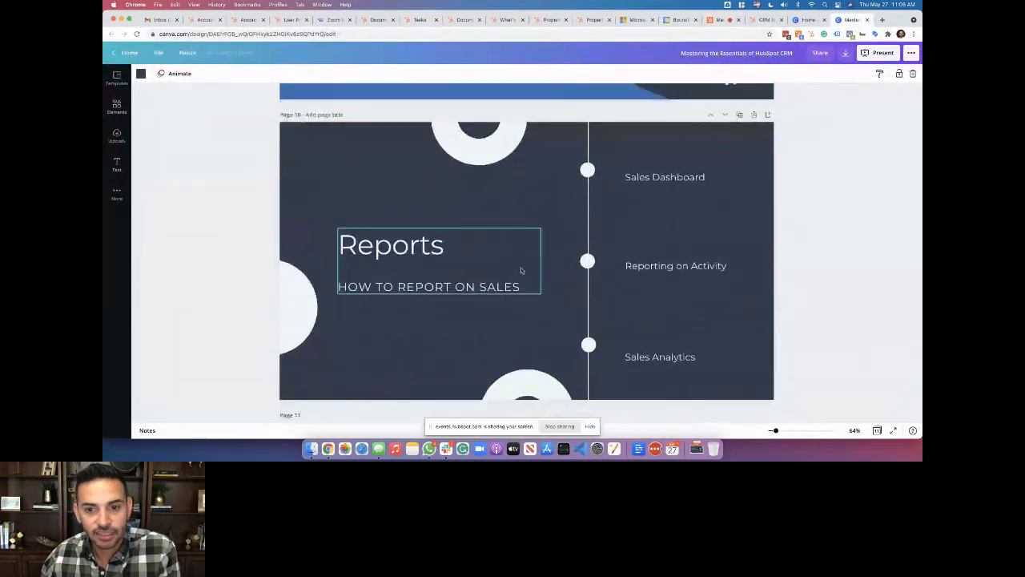
{"action": "scroll", "coordinate": [555, 265], "scroll_direction": "down", "scroll_amount": 1}
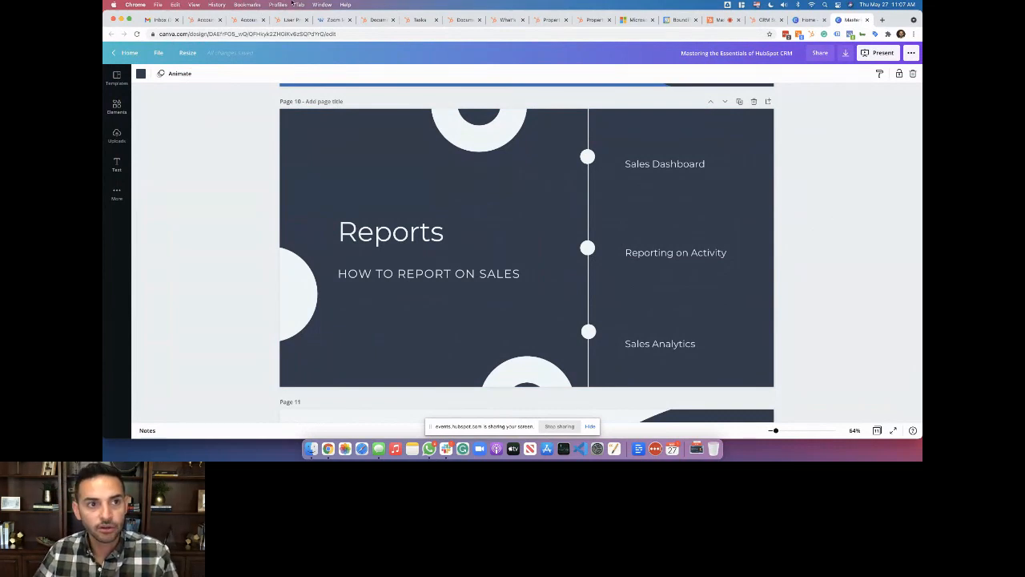
{"action": "left_click", "coordinate": [367, 22]}
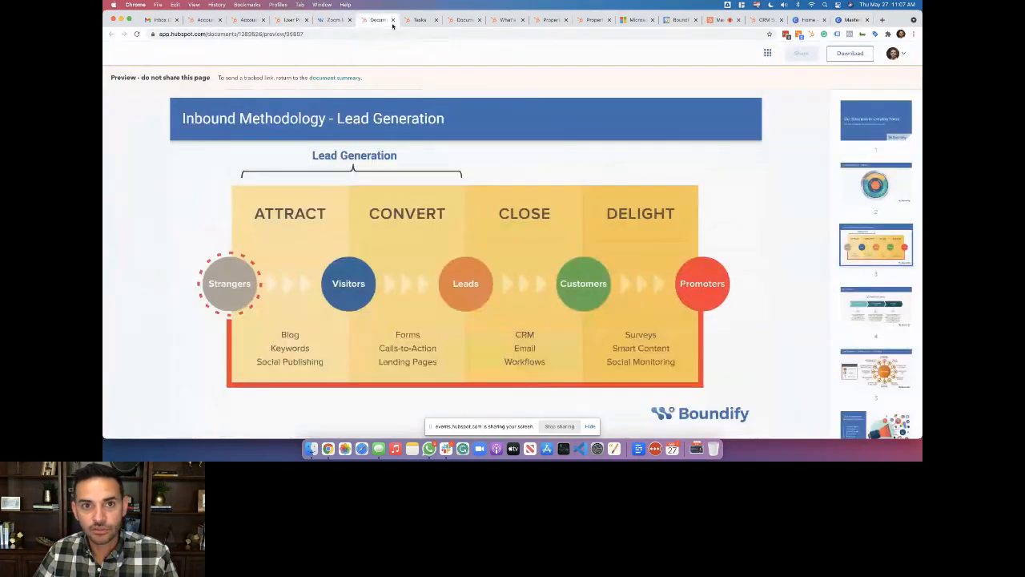
{"action": "left_click", "coordinate": [416, 21]}
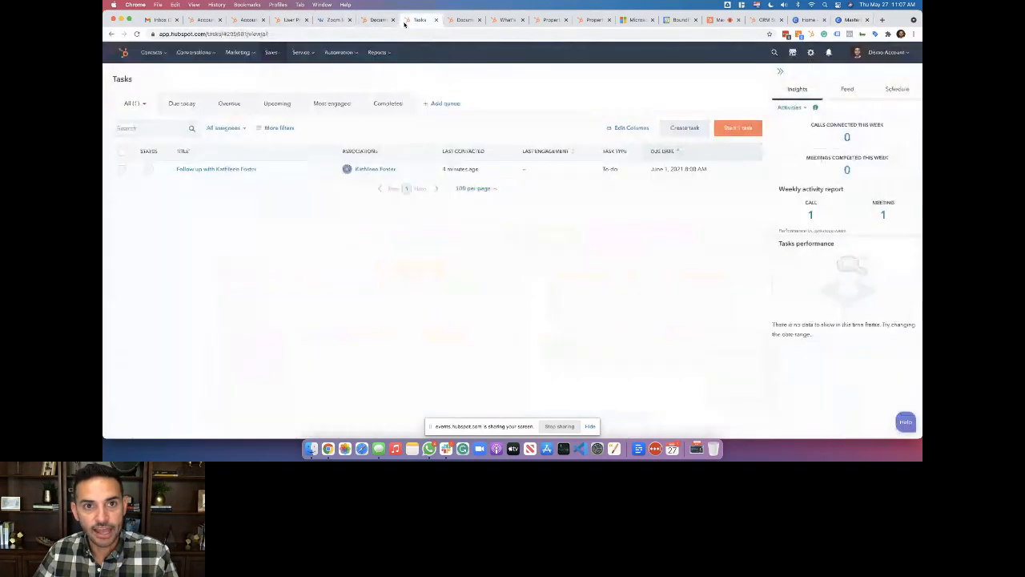
Open the Sales Dashboard from the dashboards list and review its options and Add report menu
{"action": "left_click", "coordinate": [121, 54]}
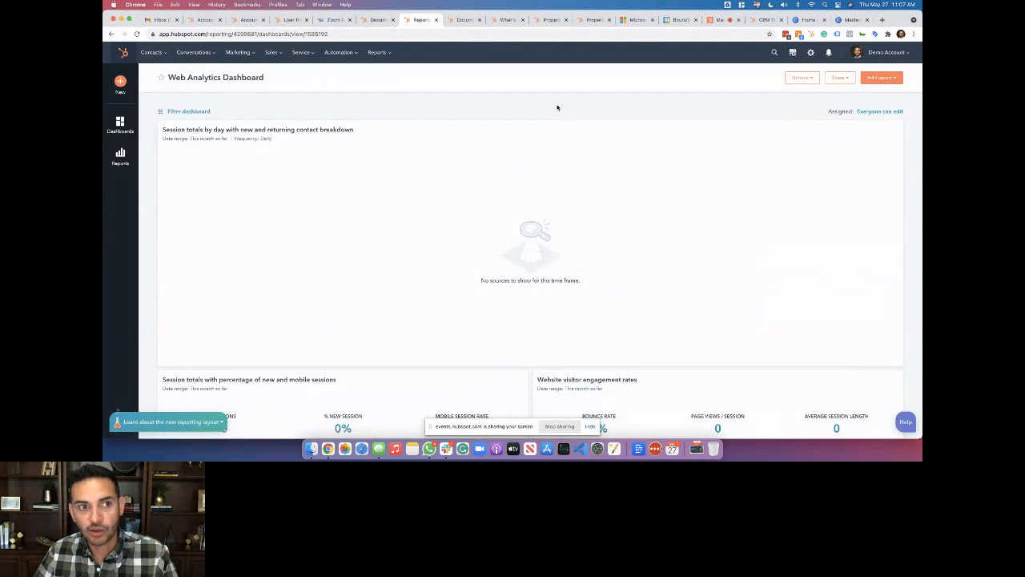
{"action": "left_click", "coordinate": [120, 124]}
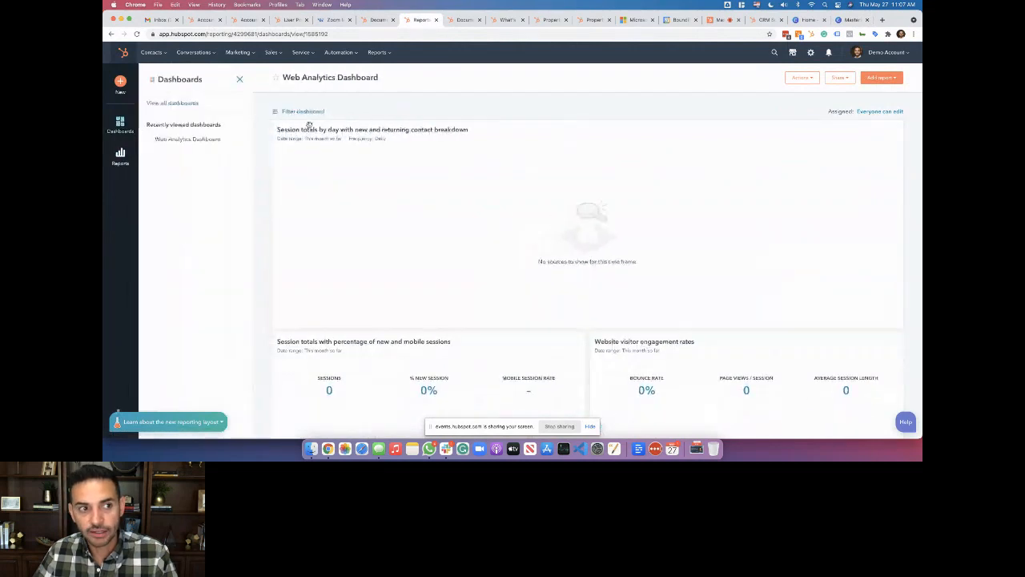
{"action": "left_click", "coordinate": [172, 103]}
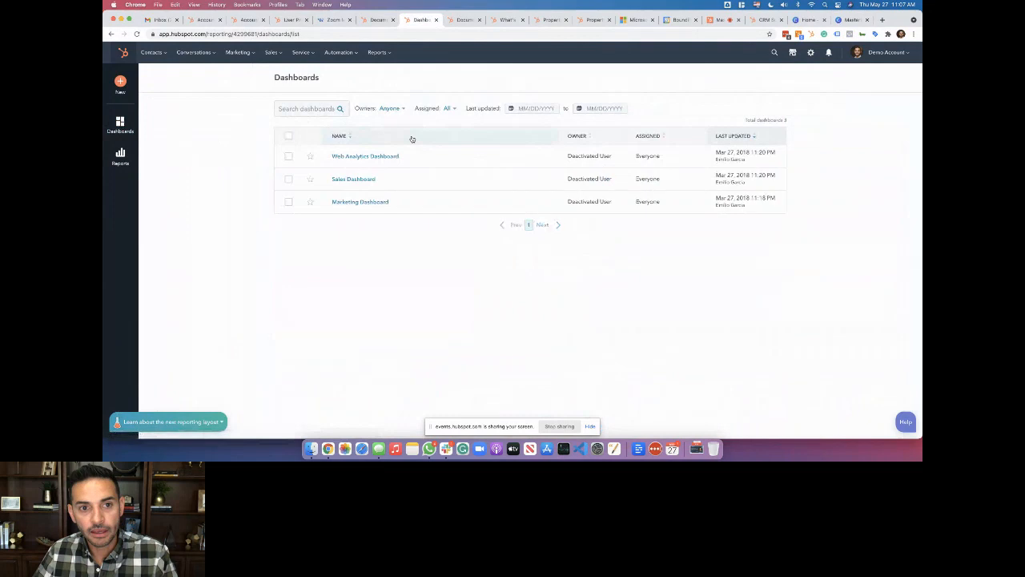
{"action": "left_click", "coordinate": [356, 178]}
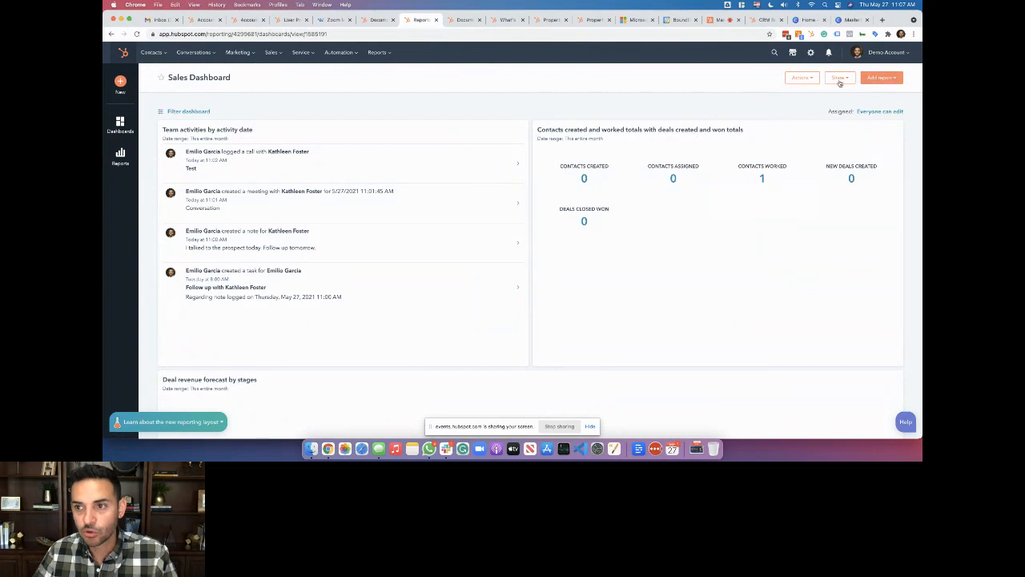
{"action": "left_click", "coordinate": [802, 78]}
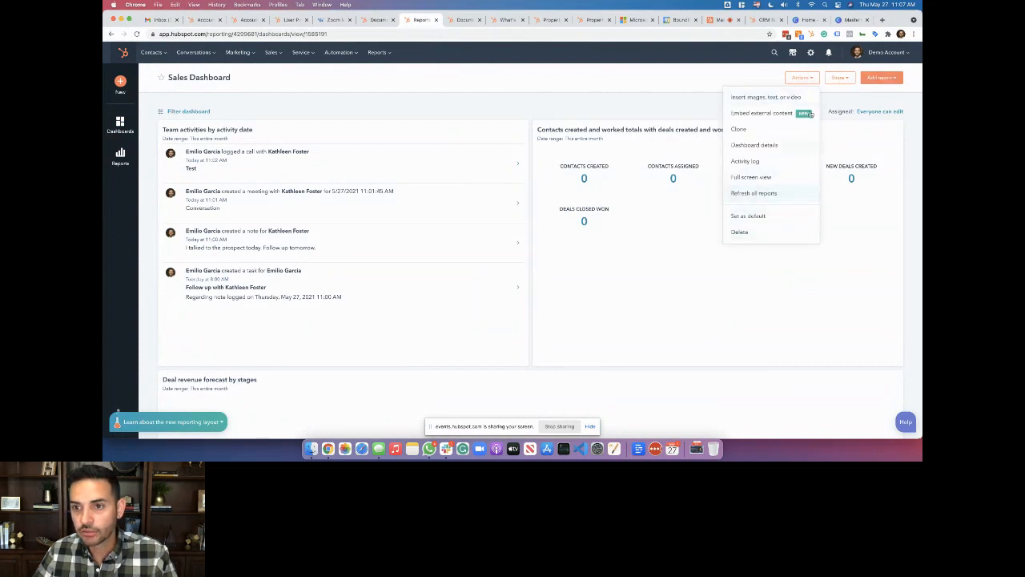
{"action": "left_click", "coordinate": [870, 78]}
Go to the full dashboards list and check the Web Analytics Dashboard's actions menu
{"action": "left_click", "coordinate": [871, 78]}
{"action": "left_click", "coordinate": [120, 122]}
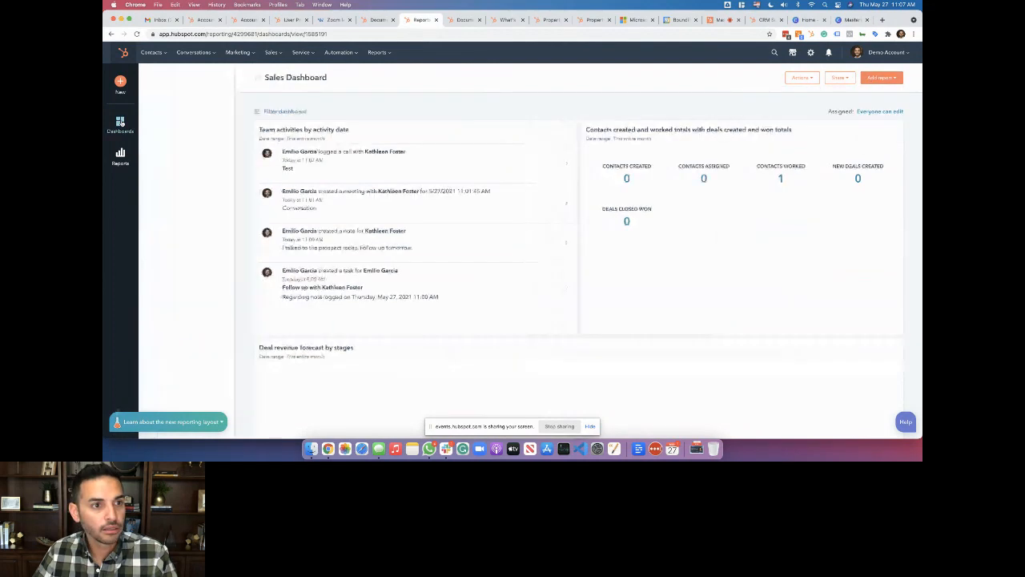
{"action": "left_click", "coordinate": [186, 106]}
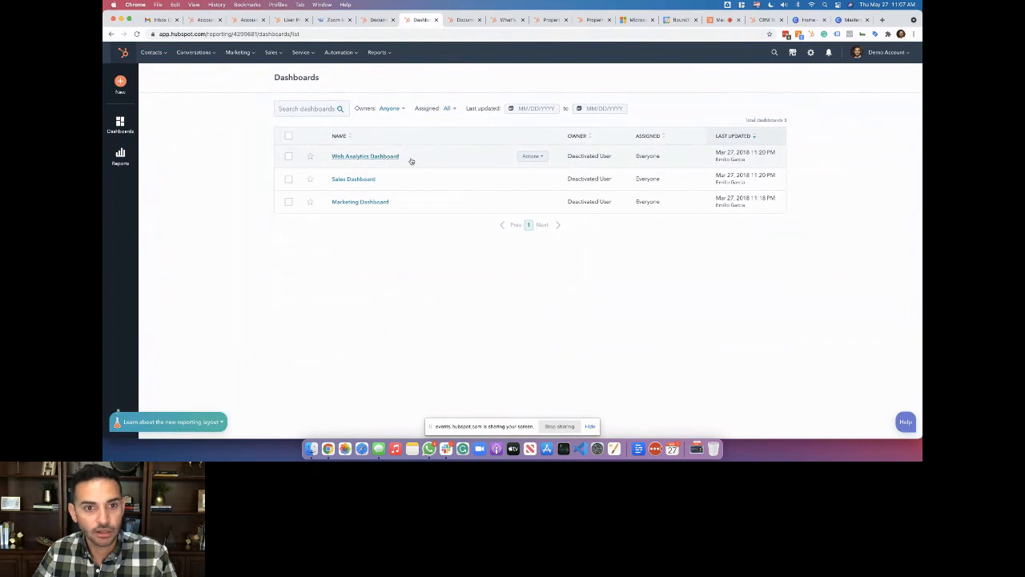
{"action": "left_click", "coordinate": [524, 156]}
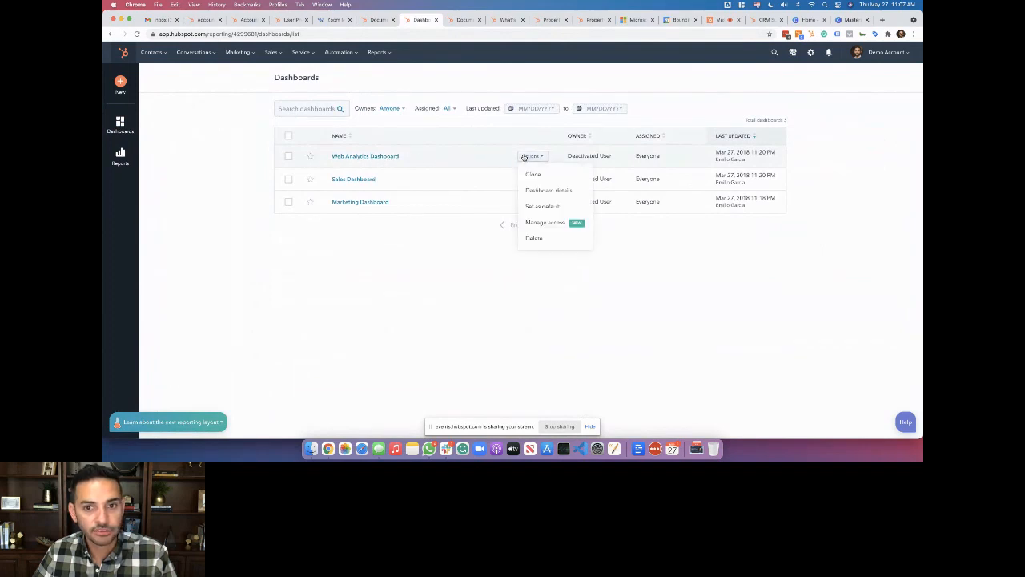
{"action": "left_click", "coordinate": [523, 156]}
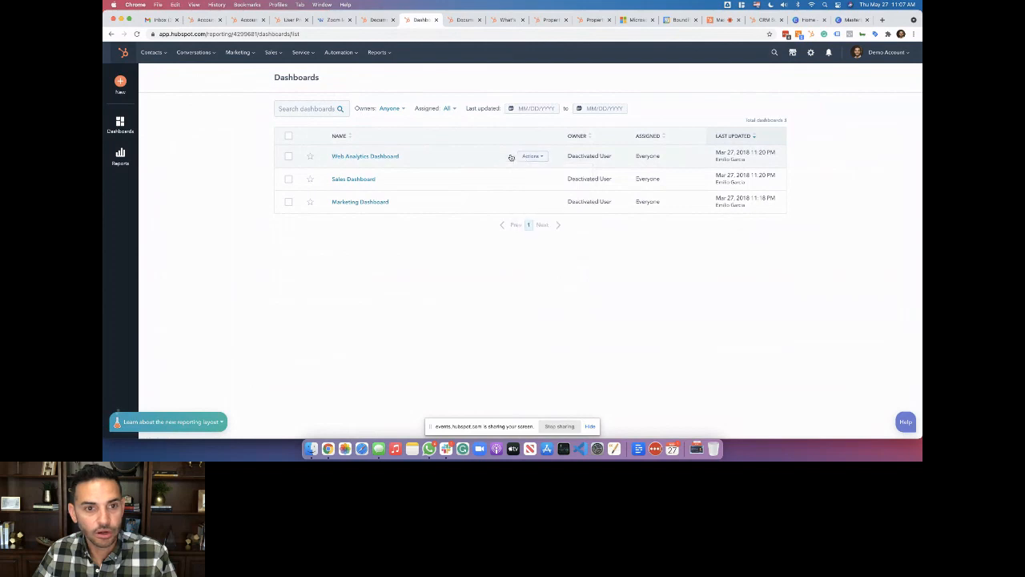
Start a new dashboard from the library, filter to Sales templates, and preview Sales Manager
{"action": "left_click", "coordinate": [120, 82]}
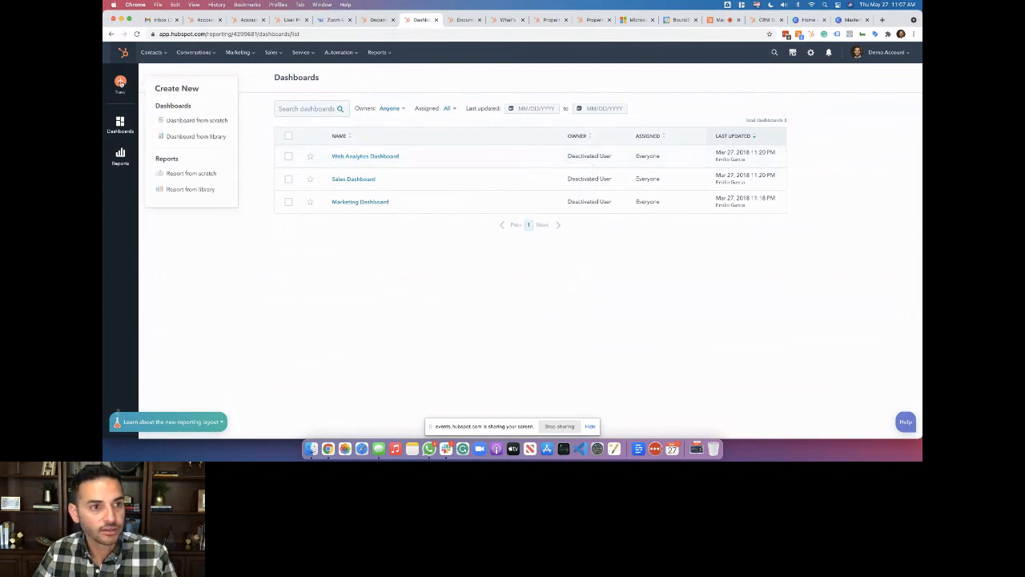
{"action": "left_click", "coordinate": [201, 137]}
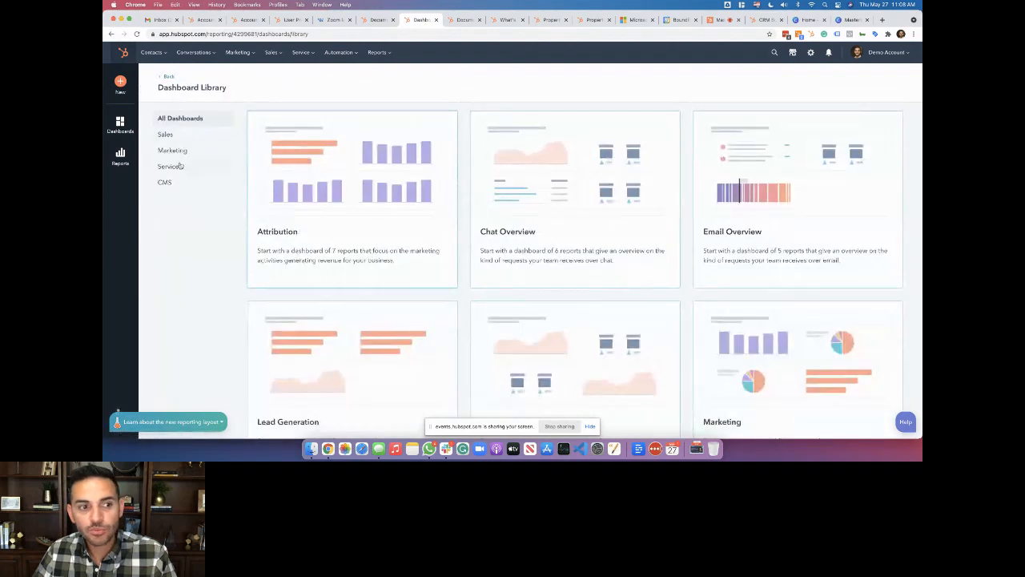
{"action": "left_click", "coordinate": [173, 135]}
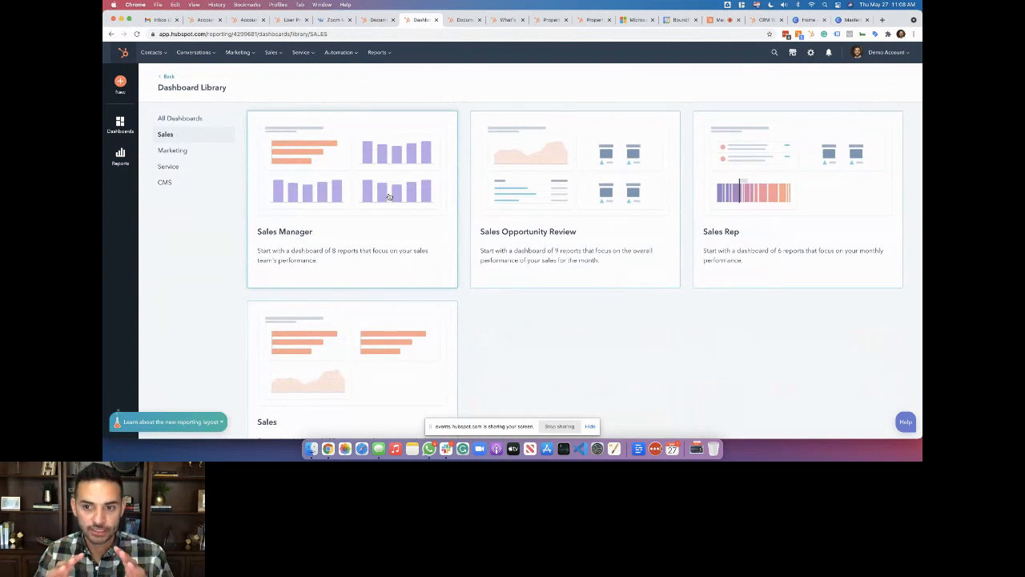
{"action": "scroll", "coordinate": [548, 340], "scroll_direction": "down", "scroll_amount": 3}
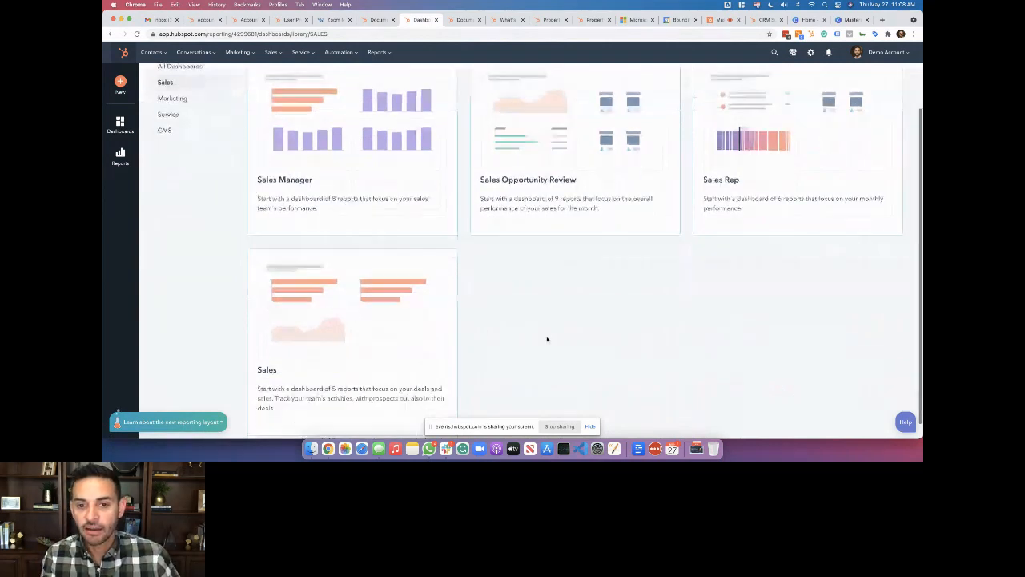
{"action": "scroll", "coordinate": [547, 339], "scroll_direction": "up", "scroll_amount": 2}
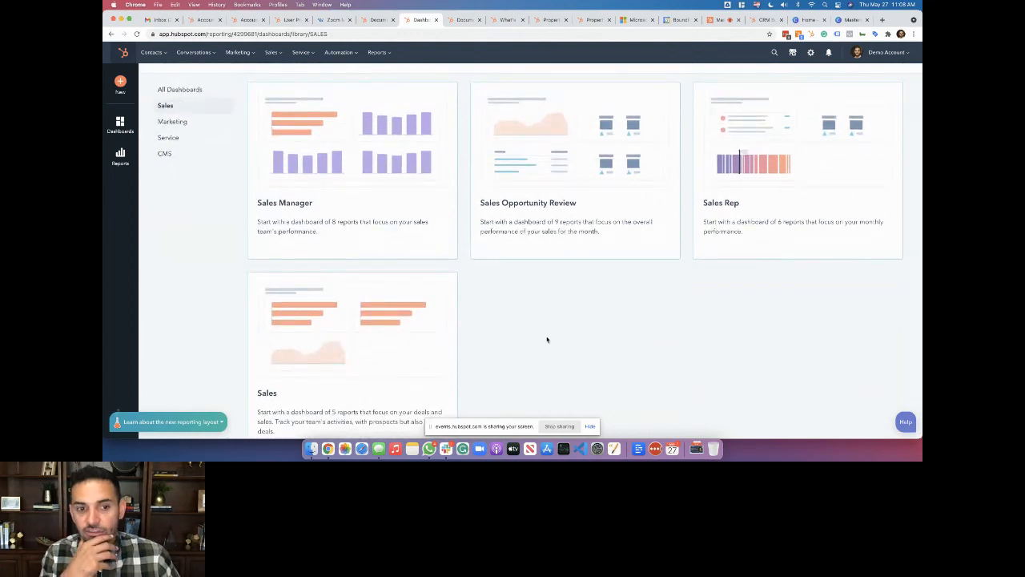
{"action": "scroll", "coordinate": [547, 340], "scroll_direction": "up", "scroll_amount": 1}
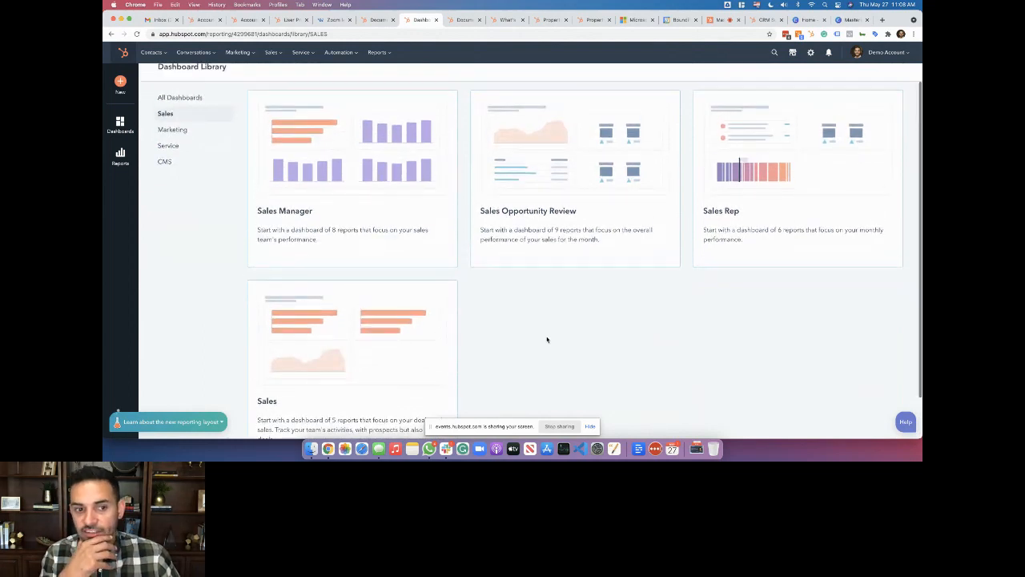
{"action": "left_click", "coordinate": [352, 218]}
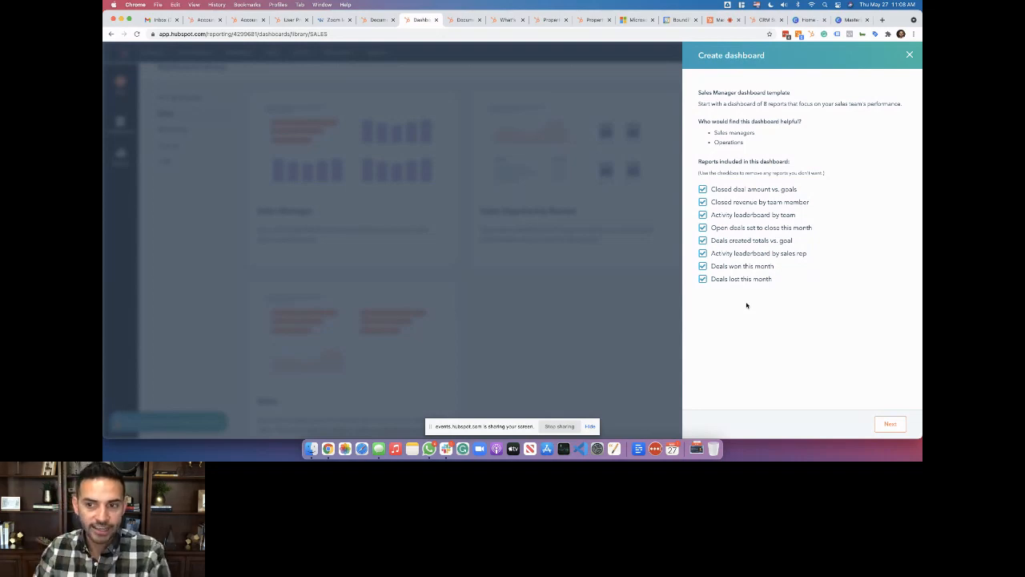
{"action": "left_click", "coordinate": [909, 55]}
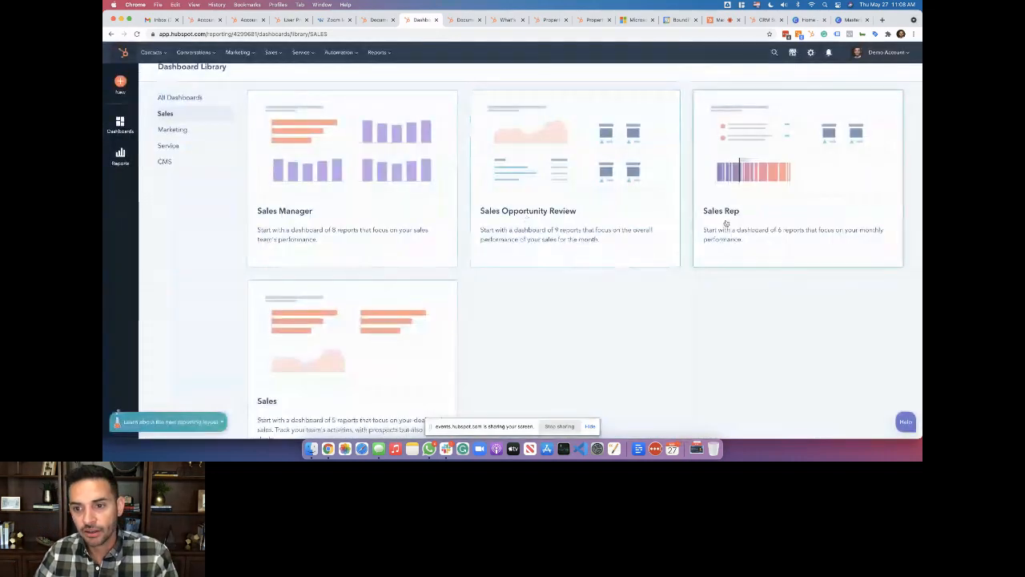
Preview the Sales Rep, Sales and Sales Opportunity Review templates, then pick Sales Manager again
{"action": "left_click", "coordinate": [730, 223]}
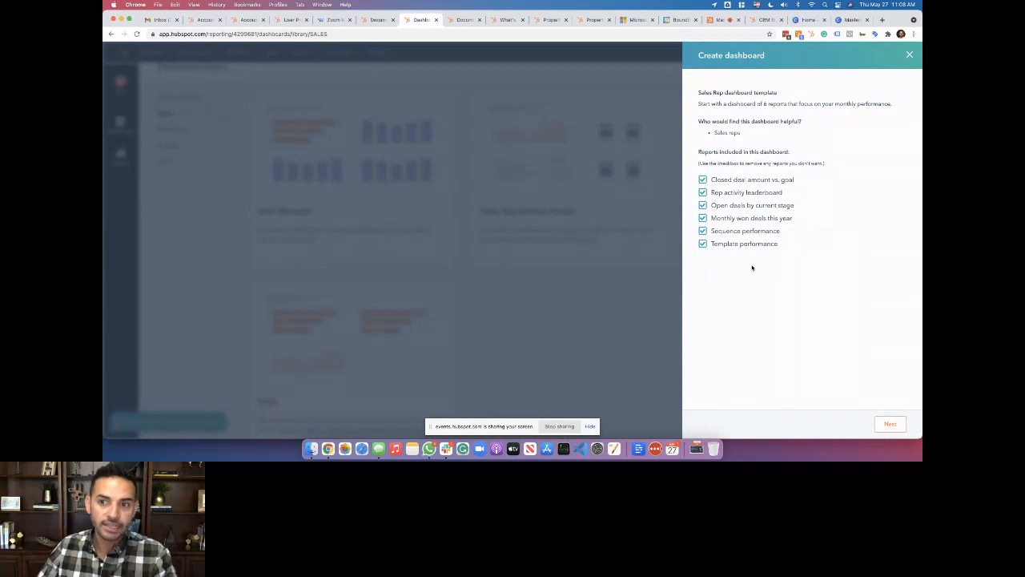
{"action": "left_click", "coordinate": [909, 55]}
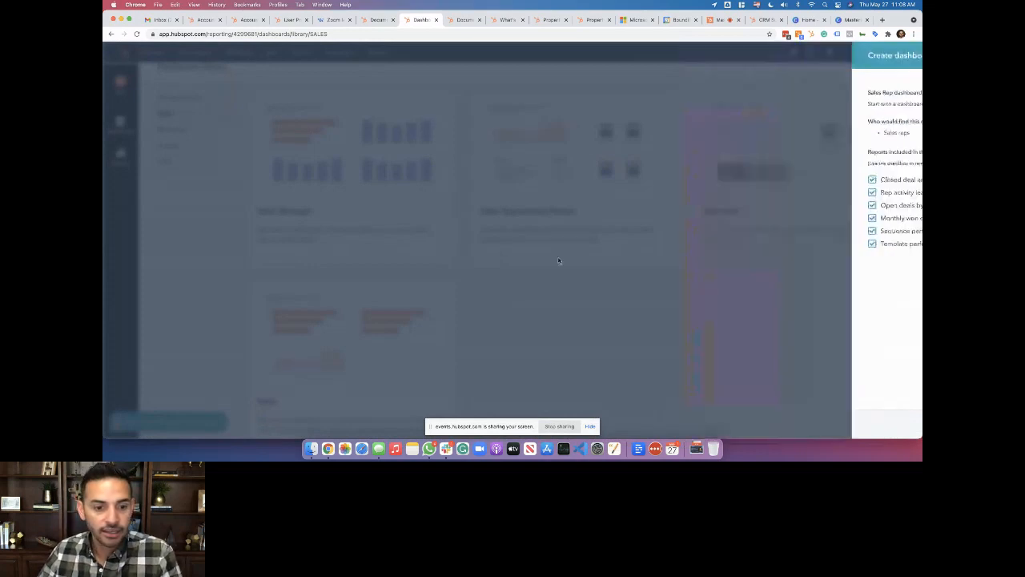
{"action": "scroll", "coordinate": [398, 307], "scroll_direction": "down", "scroll_amount": 2}
{"action": "left_click", "coordinate": [398, 308]}
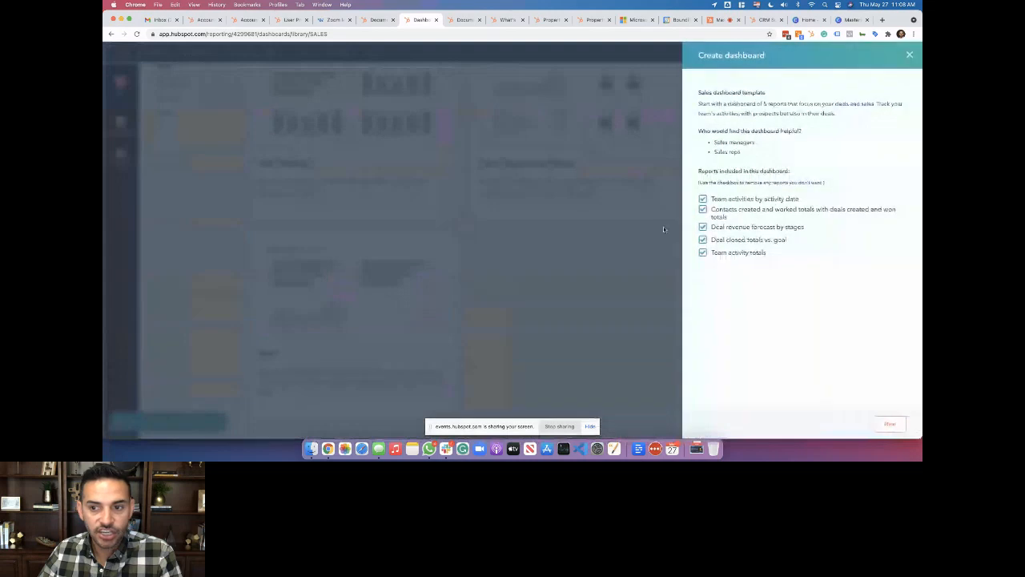
{"action": "left_click", "coordinate": [911, 56]}
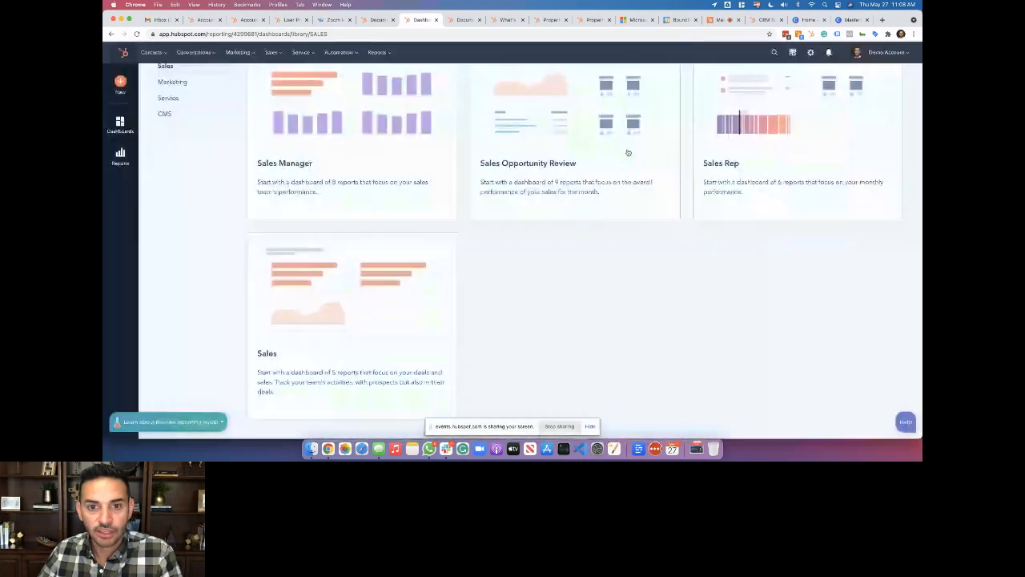
{"action": "left_click", "coordinate": [626, 152]}
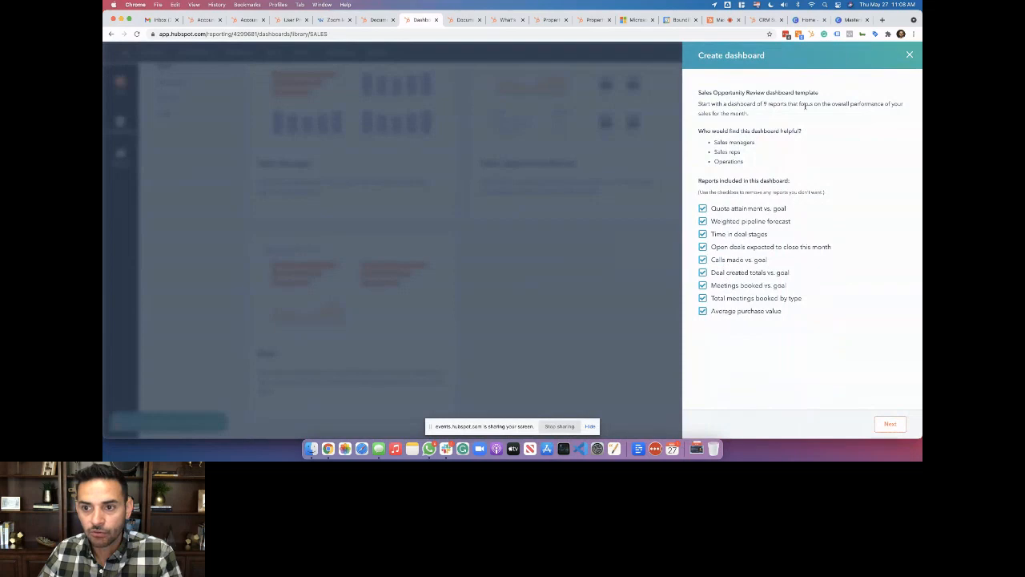
{"action": "left_click", "coordinate": [911, 56]}
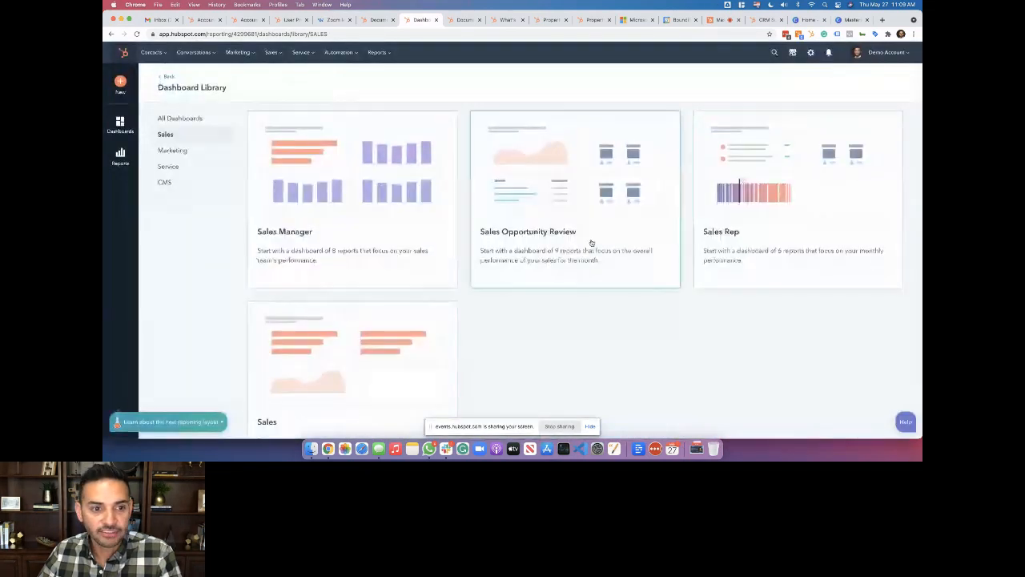
{"action": "left_click", "coordinate": [348, 221]}
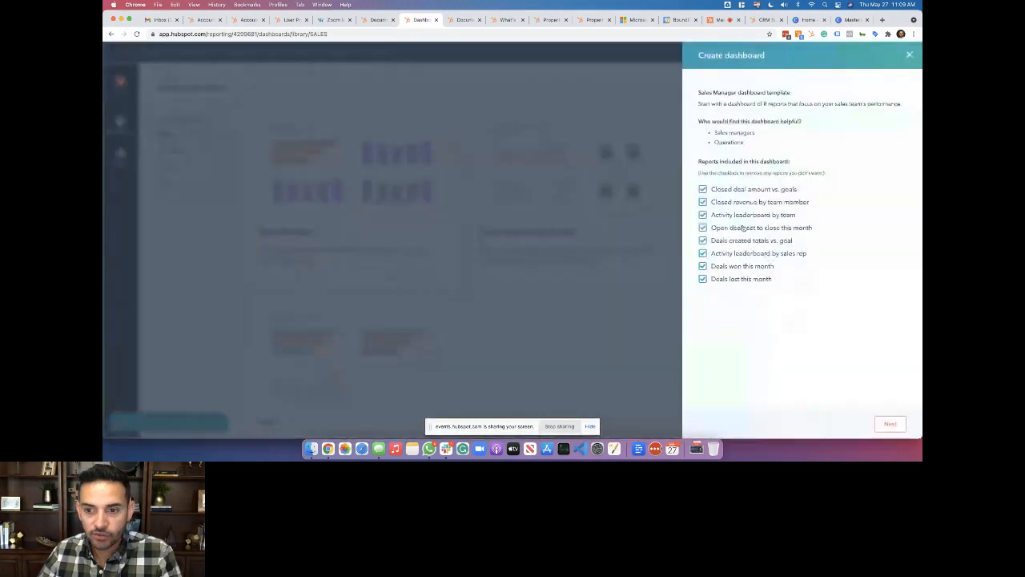
Create the Sales Manager dashboard with its eight included reports
{"action": "left_click", "coordinate": [893, 423]}
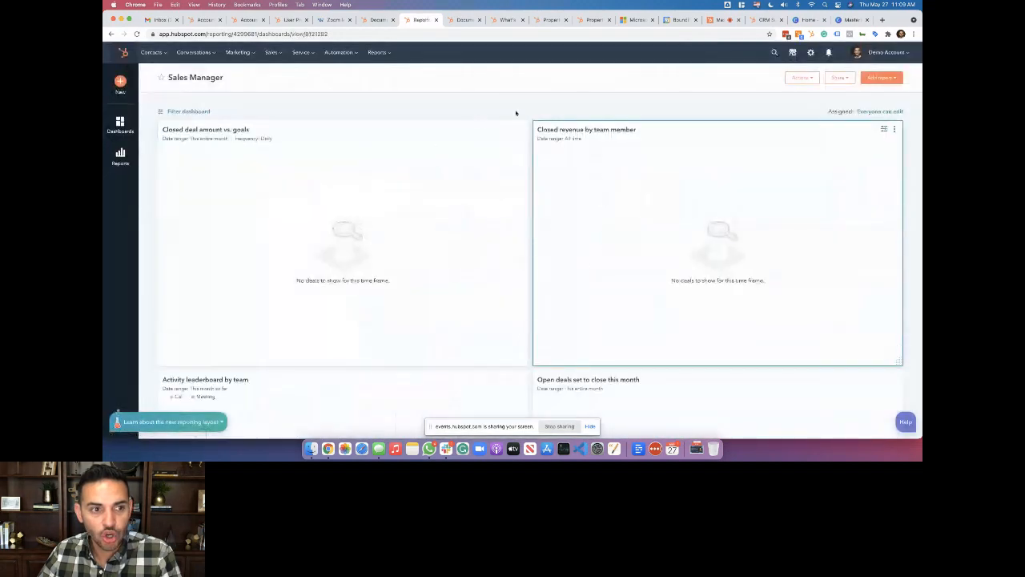
{"action": "scroll", "coordinate": [446, 339], "scroll_direction": "down", "scroll_amount": 10}
{"action": "scroll", "coordinate": [446, 339], "scroll_direction": "up", "scroll_amount": 10}
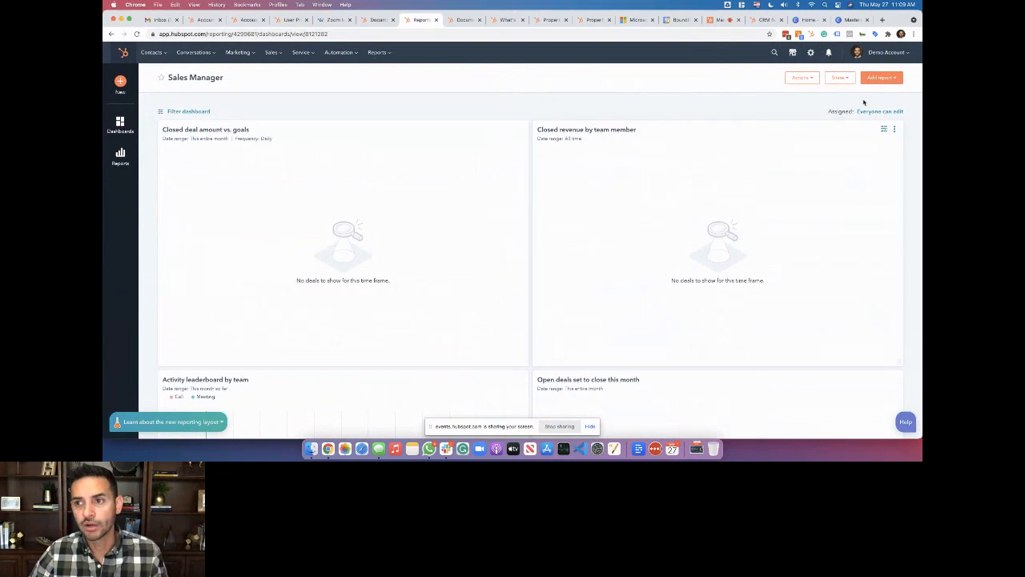
Add a report from the report library, filtered to the five Sales rep reports
{"action": "left_click", "coordinate": [875, 79]}
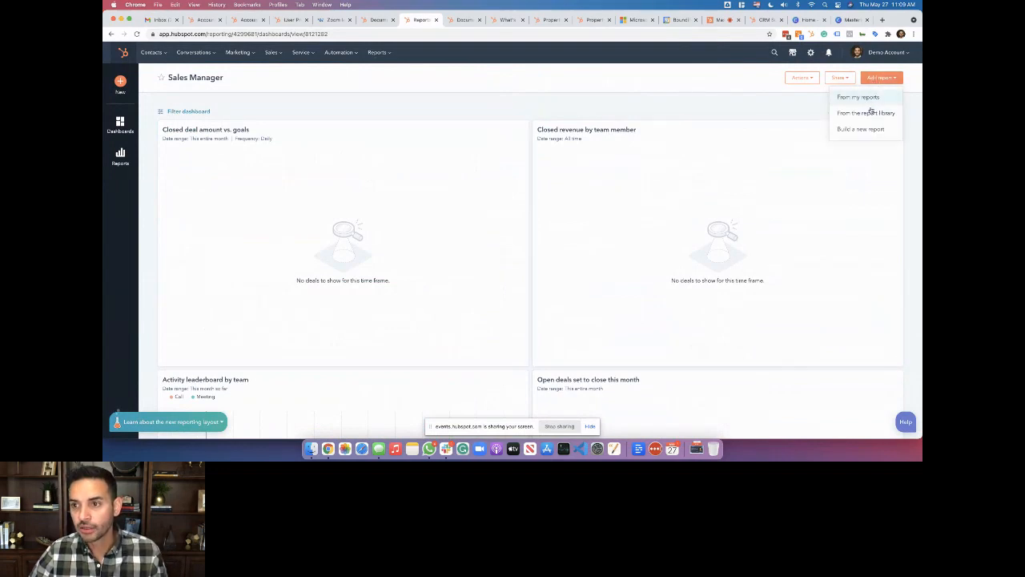
{"action": "left_click", "coordinate": [868, 112]}
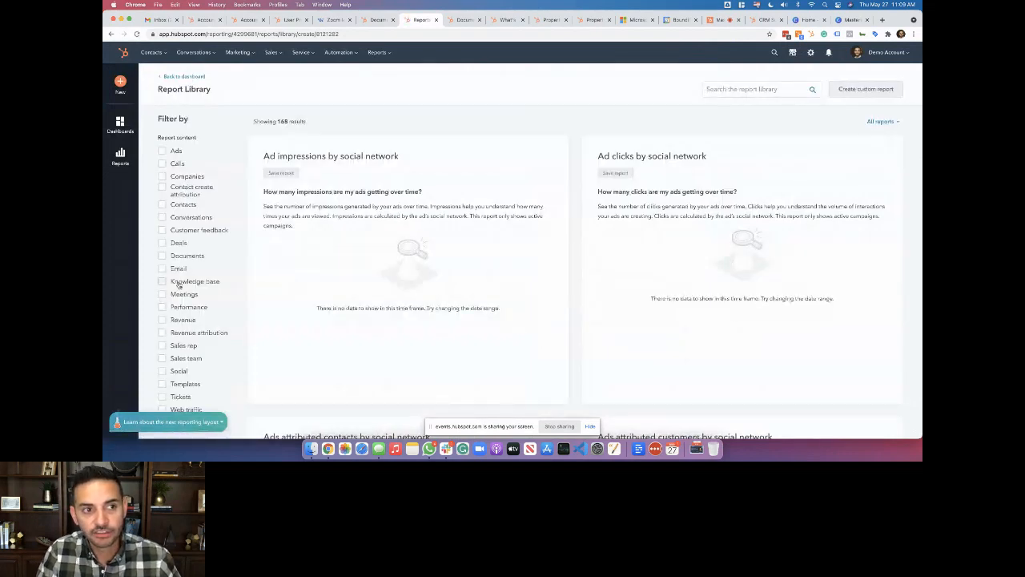
{"action": "scroll", "coordinate": [179, 284], "scroll_direction": "down", "scroll_amount": 2}
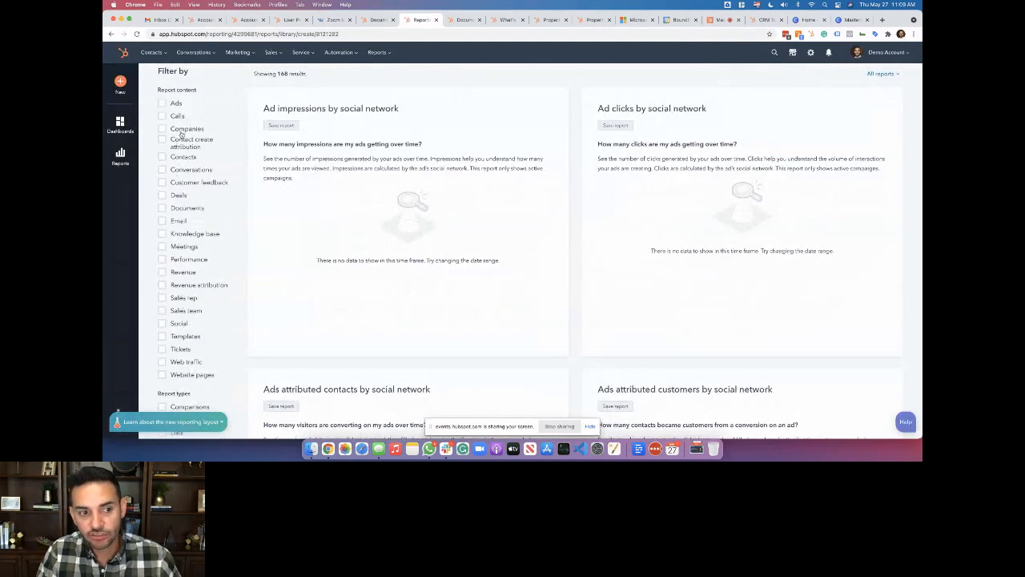
{"action": "left_click", "coordinate": [183, 298]}
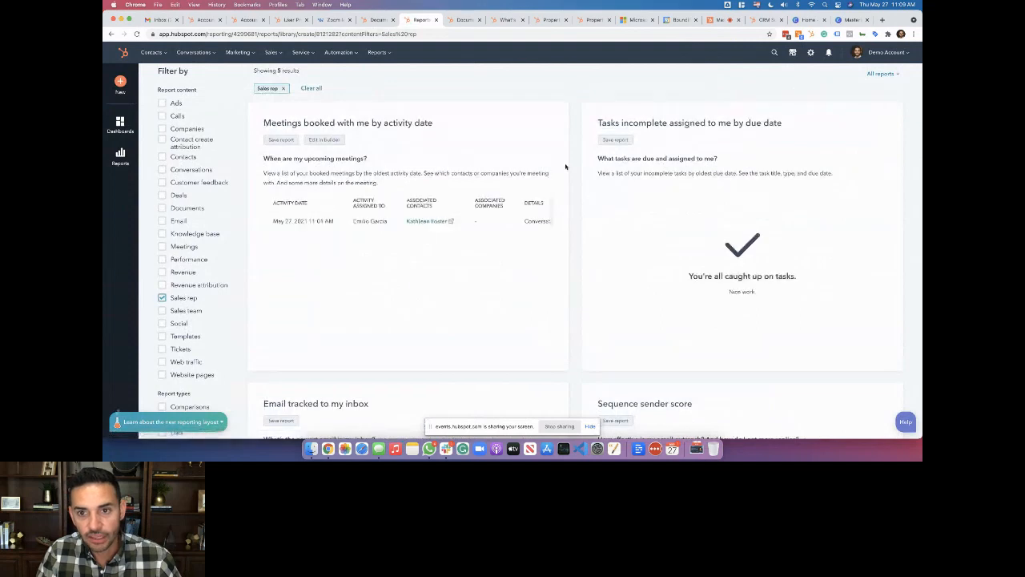
{"action": "scroll", "coordinate": [568, 283], "scroll_direction": "down", "scroll_amount": 5}
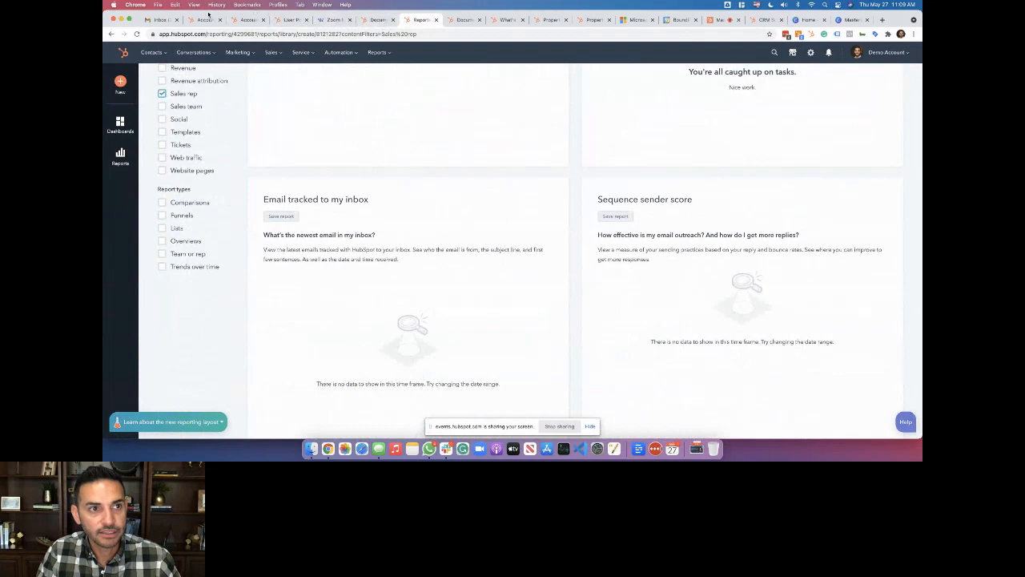
{"action": "left_click", "coordinate": [244, 20]}
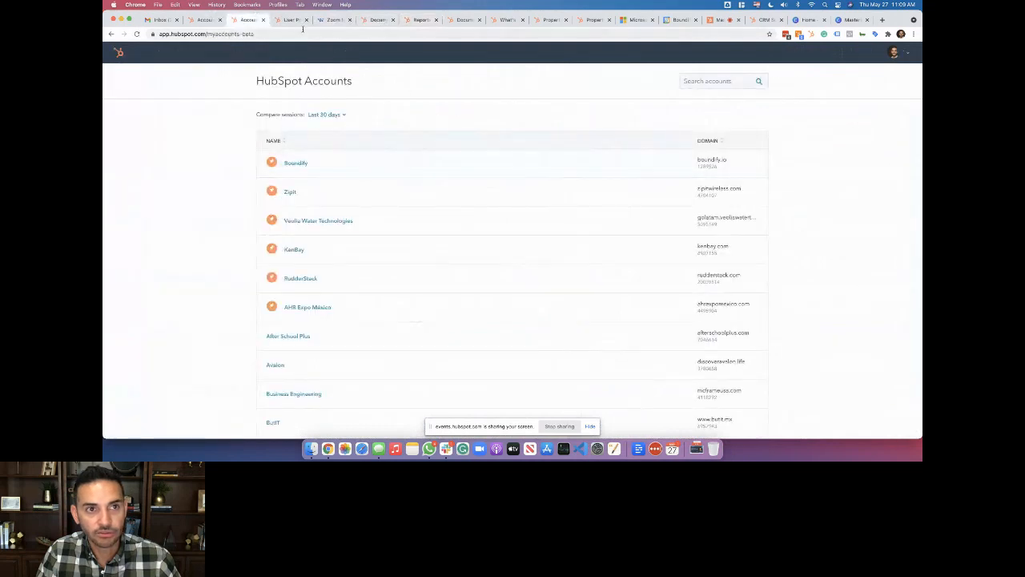
Open another account in a new tab and reopen the report library filtered to Sales rep
{"action": "left_click", "coordinate": [658, 164]}
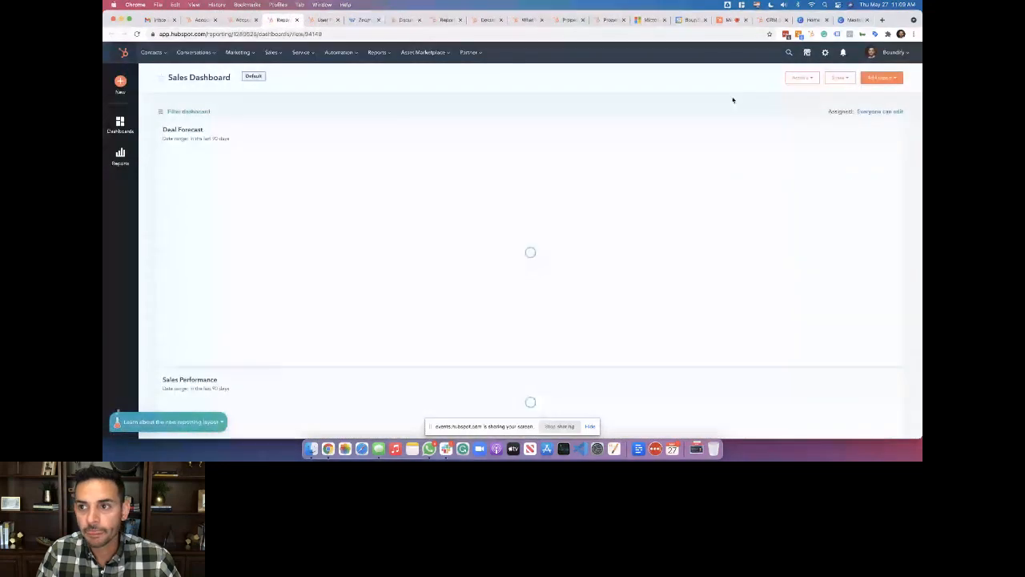
{"action": "left_click", "coordinate": [881, 77]}
{"action": "left_click", "coordinate": [870, 110]}
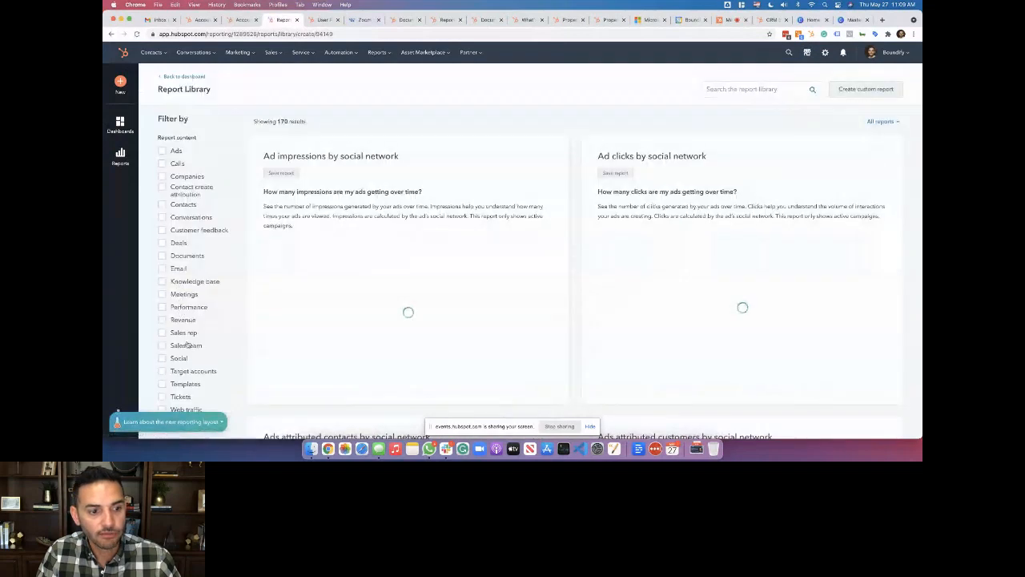
{"action": "left_click", "coordinate": [185, 332]}
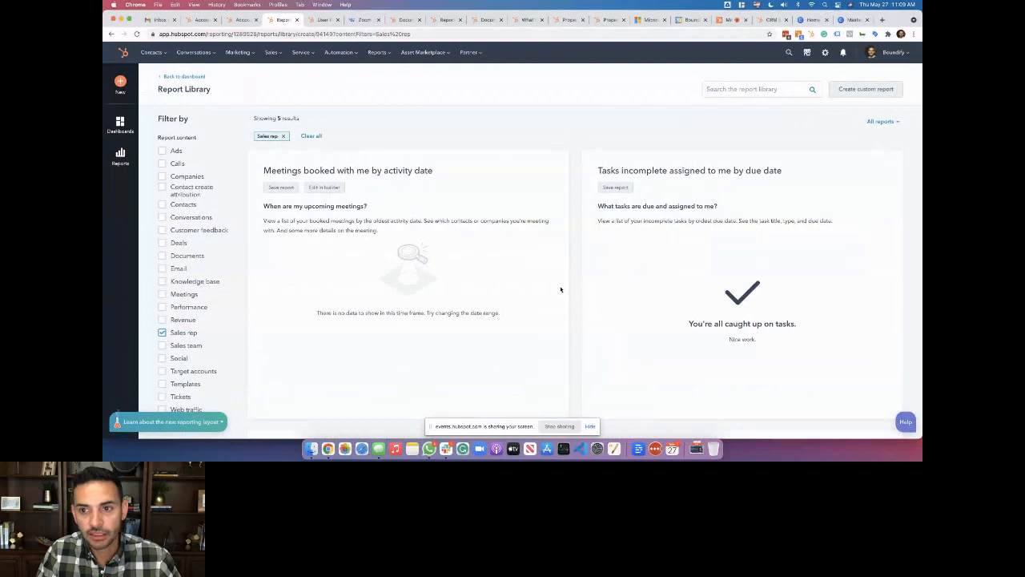
{"action": "scroll", "coordinate": [561, 289], "scroll_direction": "down", "scroll_amount": 10}
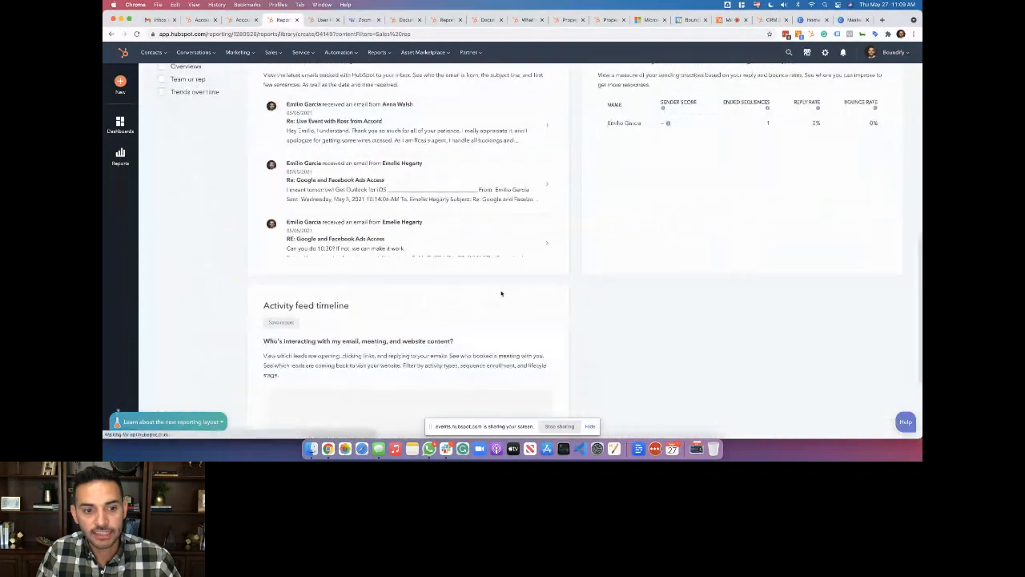
{"action": "scroll", "coordinate": [428, 266], "scroll_direction": "up", "scroll_amount": 5}
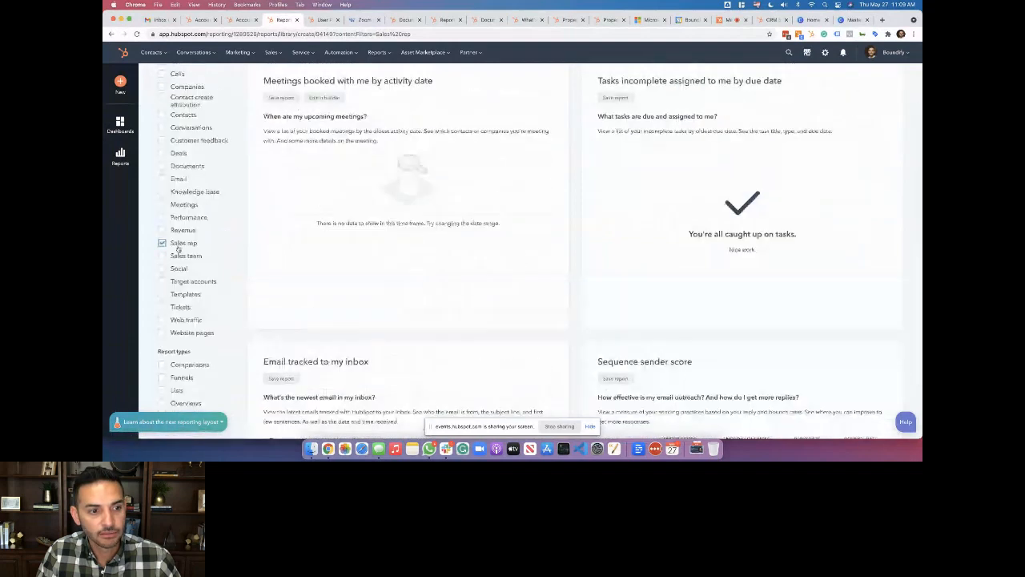
Swap the filter from Sales rep to Sales team and scroll through the nine reports
{"action": "left_click", "coordinate": [179, 245]}
{"action": "left_click", "coordinate": [185, 255]}
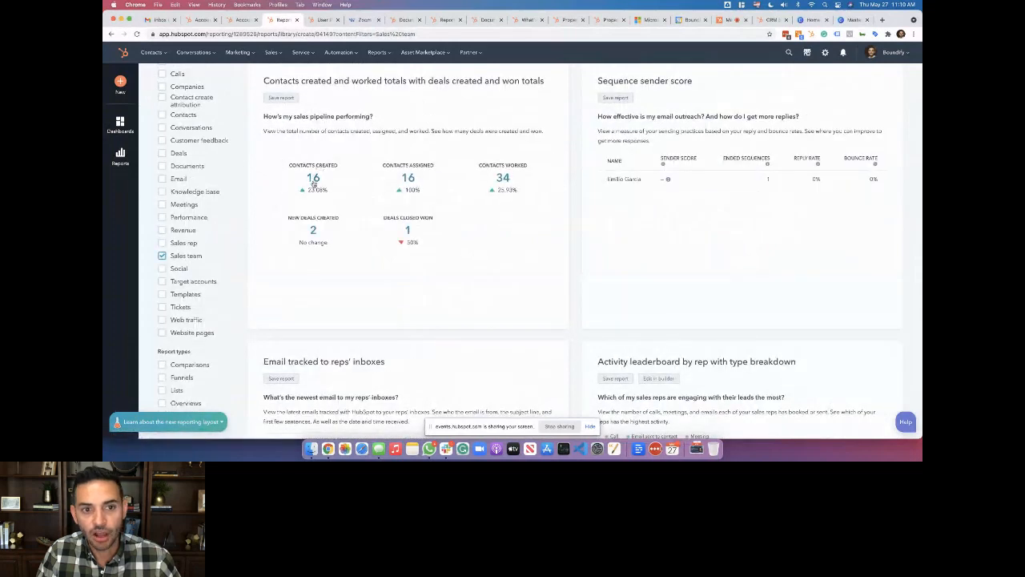
{"action": "scroll", "coordinate": [459, 264], "scroll_direction": "down", "scroll_amount": 1}
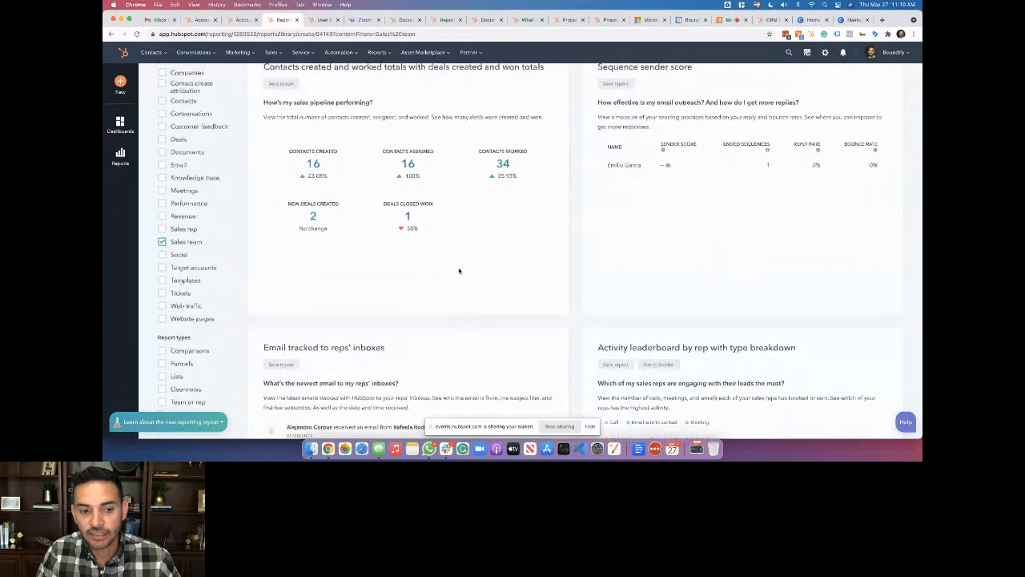
{"action": "scroll", "coordinate": [459, 271], "scroll_direction": "down", "scroll_amount": 5}
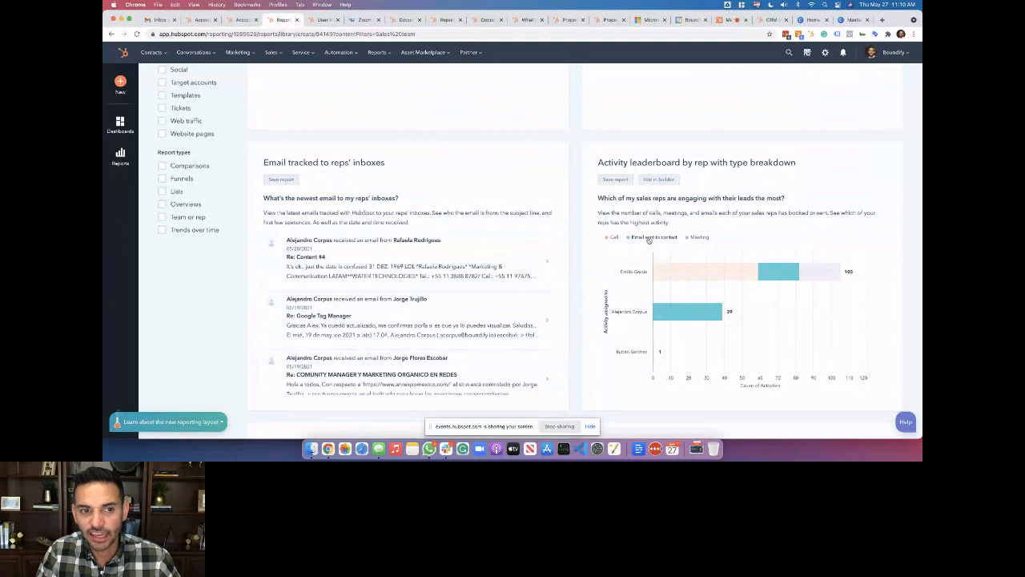
{"action": "scroll", "coordinate": [650, 239], "scroll_direction": "down", "scroll_amount": 5}
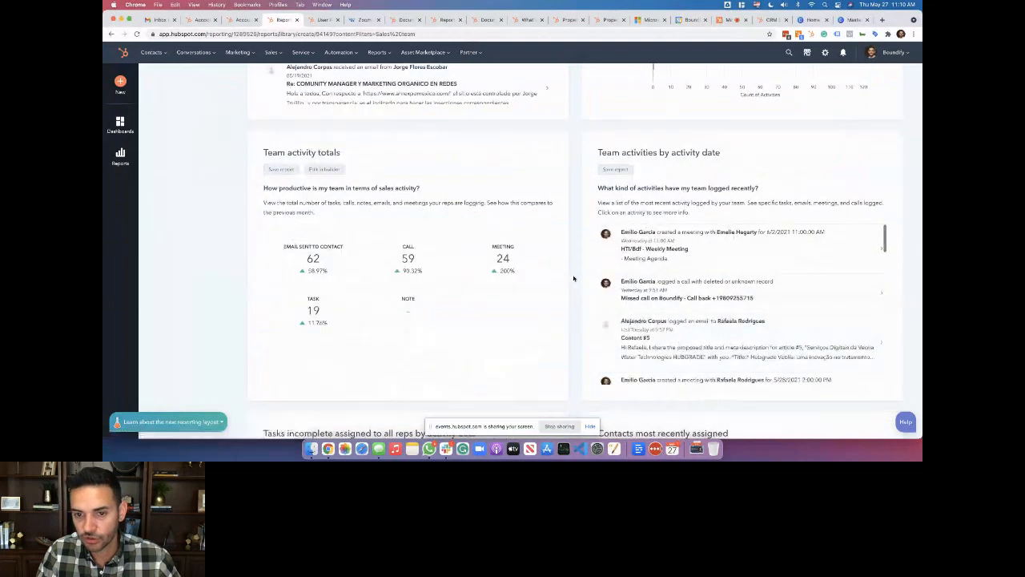
{"action": "scroll", "coordinate": [574, 278], "scroll_direction": "down", "scroll_amount": 5}
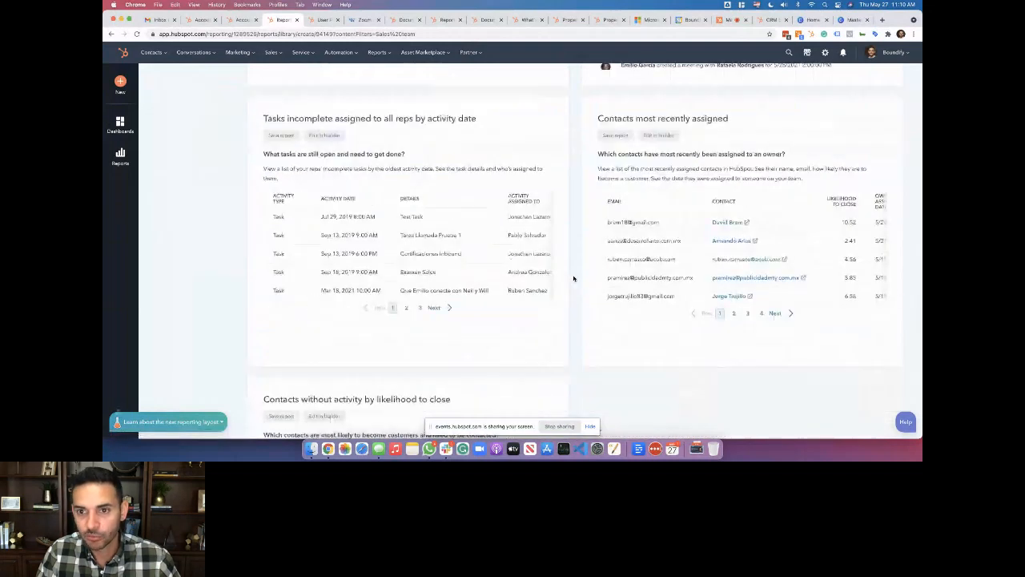
{"action": "scroll", "coordinate": [574, 278], "scroll_direction": "up", "scroll_amount": 12}
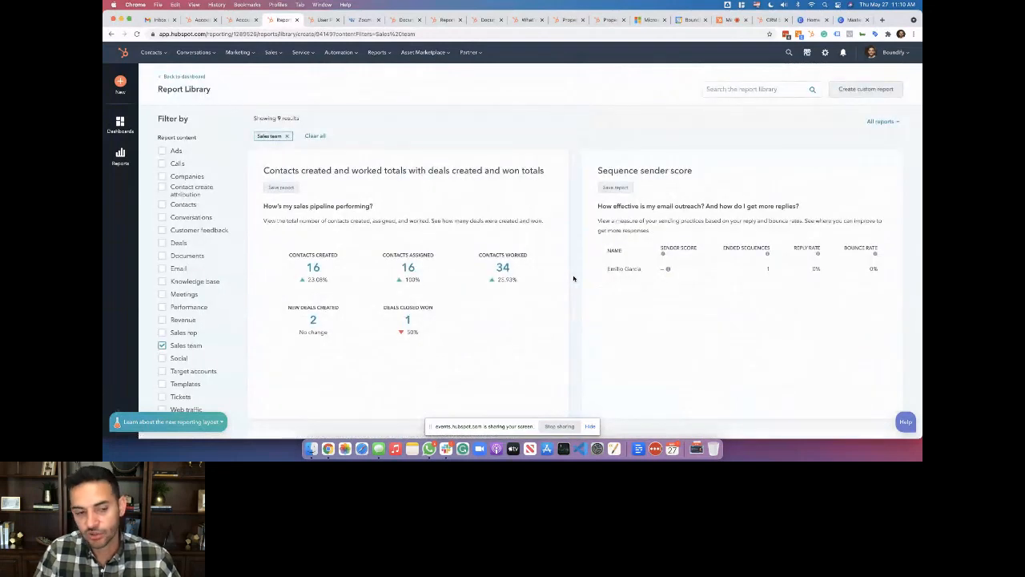
Briefly filter by Revenue instead of Sales team, then return to the six-dashboard list
{"action": "left_click", "coordinate": [162, 345]}
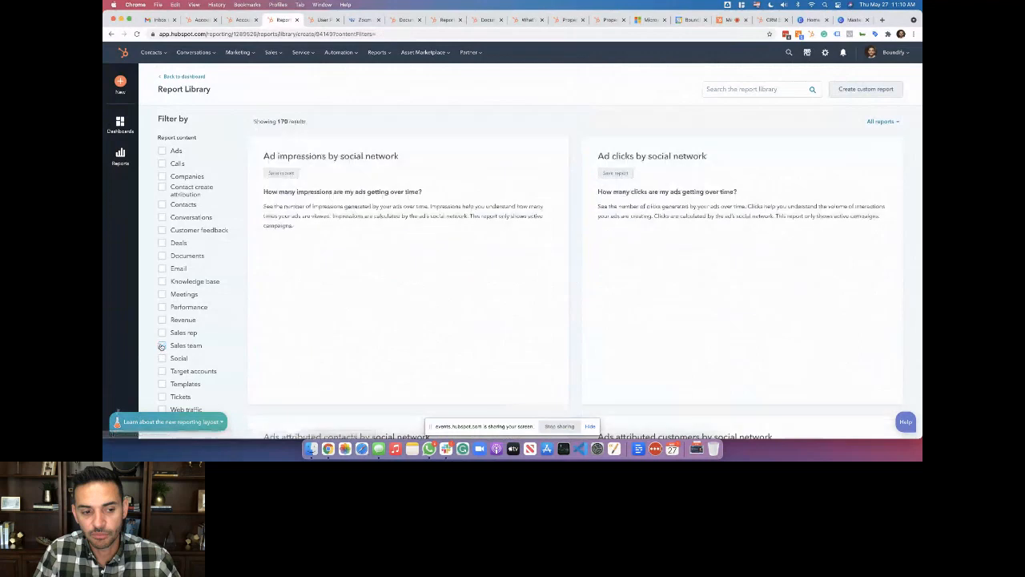
{"action": "left_click", "coordinate": [181, 322]}
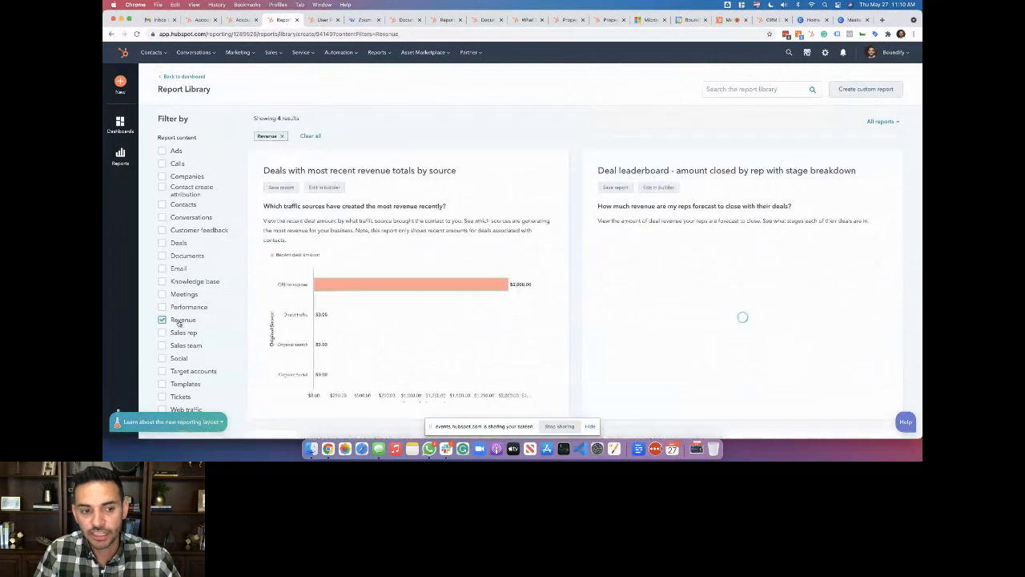
{"action": "left_click", "coordinate": [176, 322]}
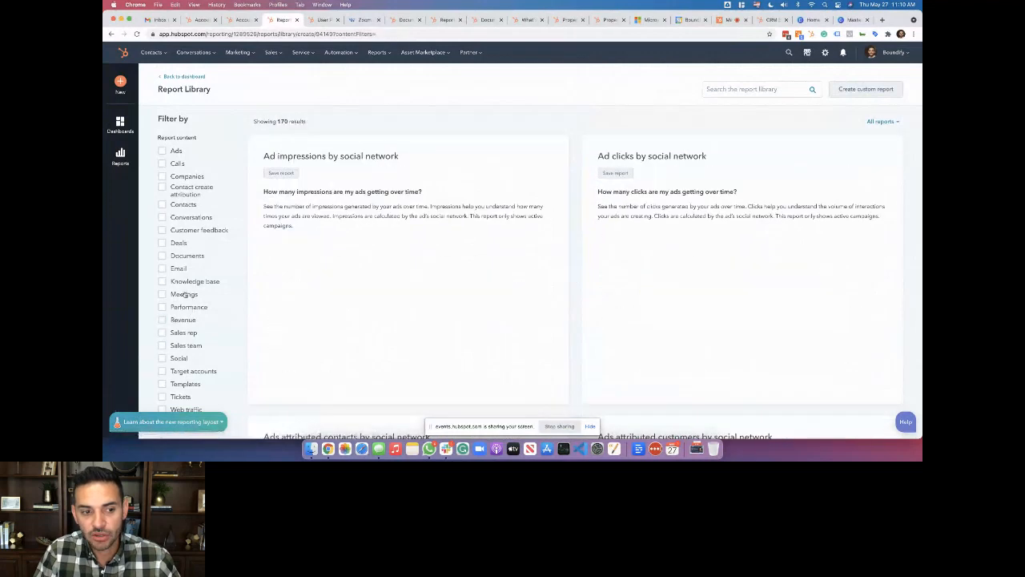
{"action": "left_click", "coordinate": [188, 77]}
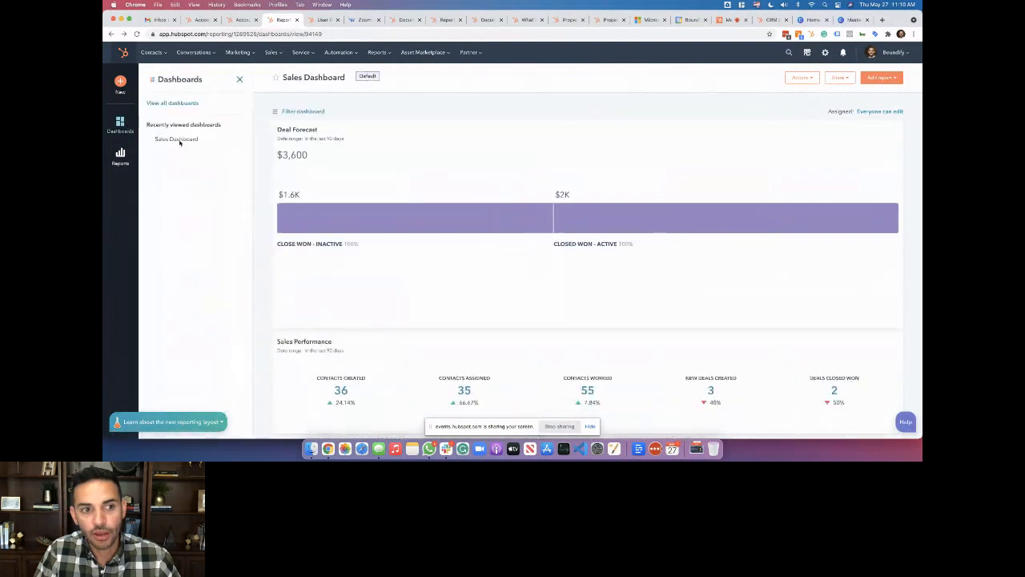
{"action": "left_click", "coordinate": [184, 103]}
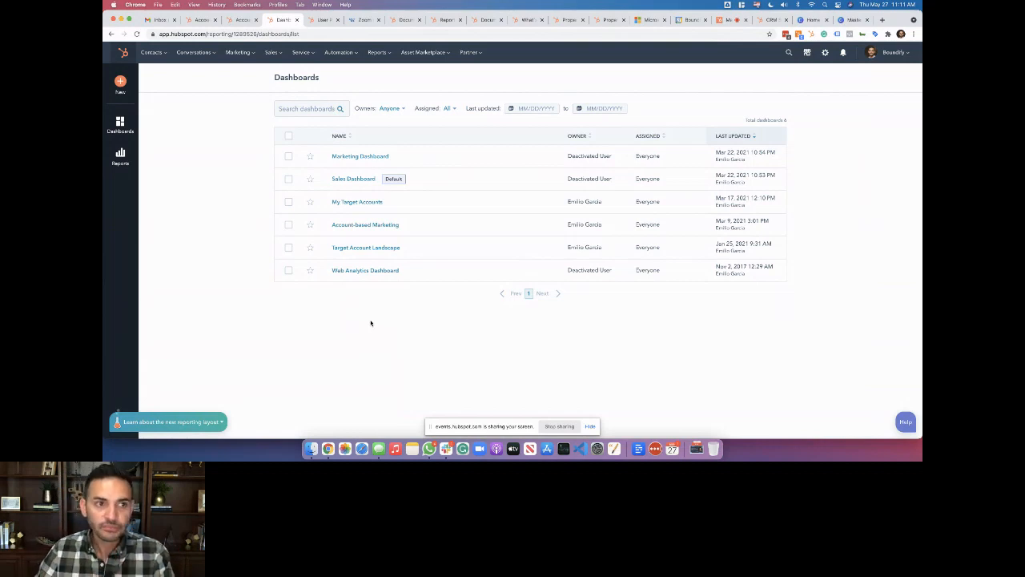
Open Sales Analytics, read the Total activities report description, and expand Forecasts & Pipelines
{"action": "mouse_move", "coordinate": [386, 55]}
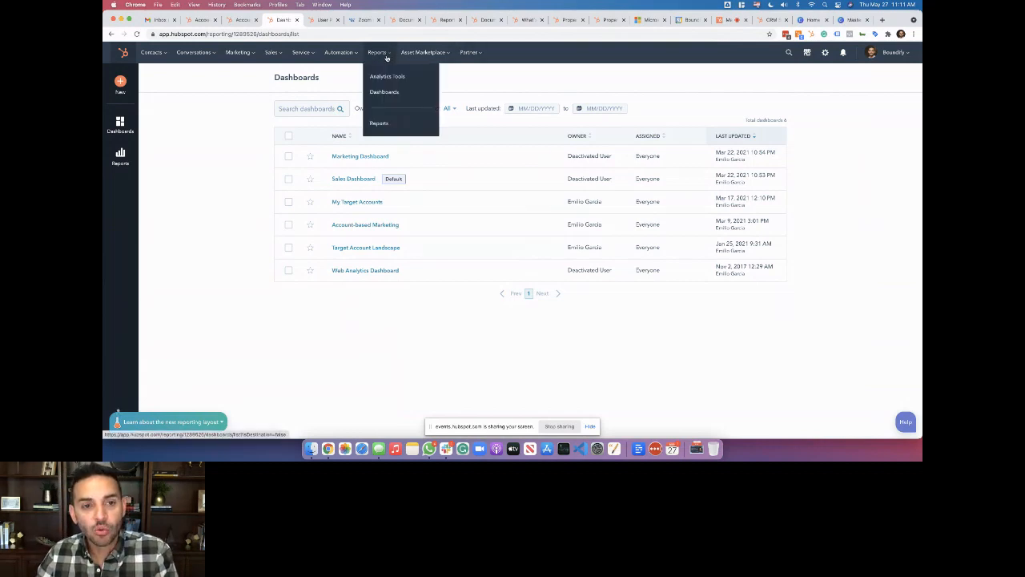
{"action": "left_click", "coordinate": [383, 76]}
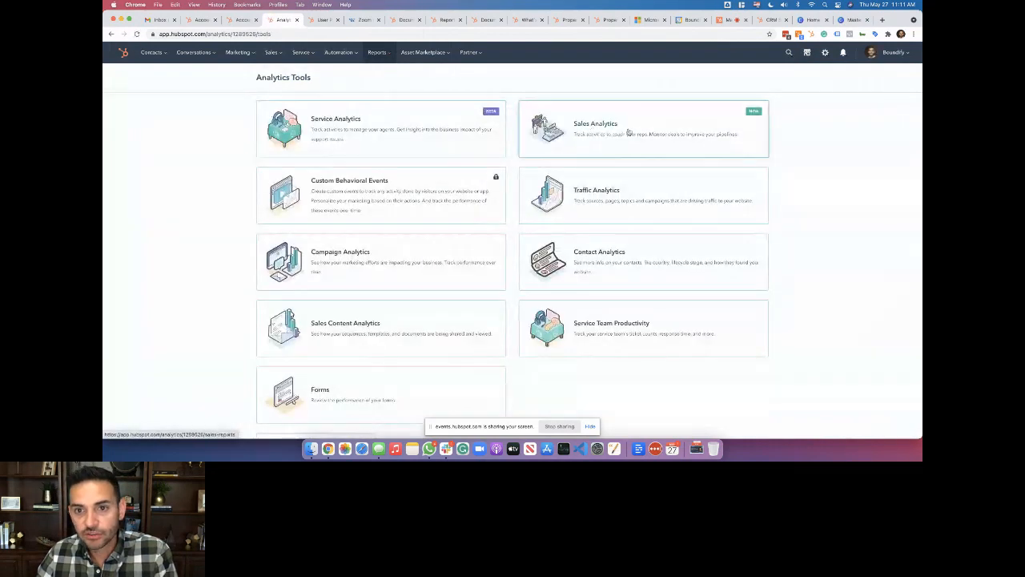
{"action": "left_click", "coordinate": [630, 131]}
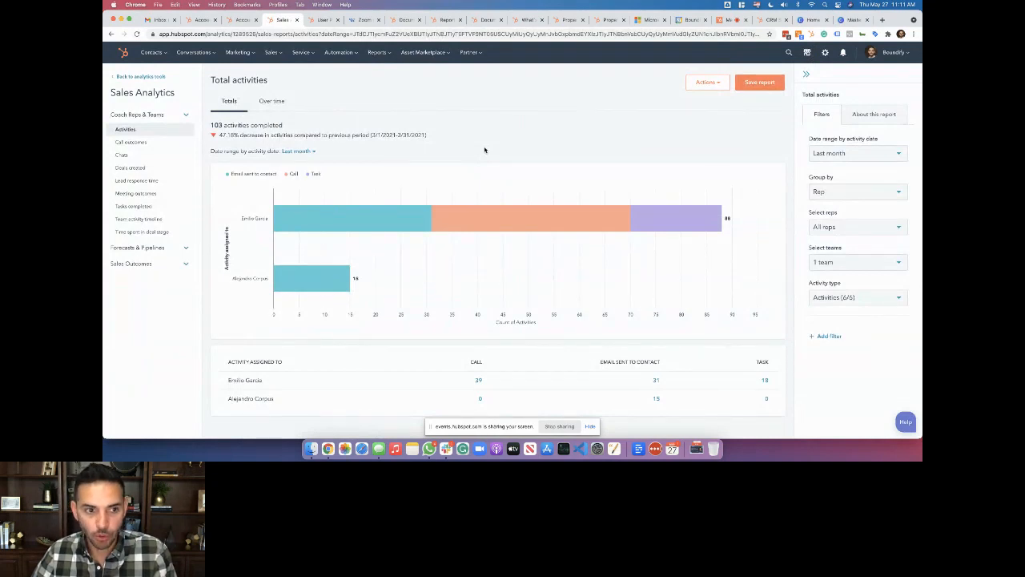
{"action": "left_click", "coordinate": [875, 117]}
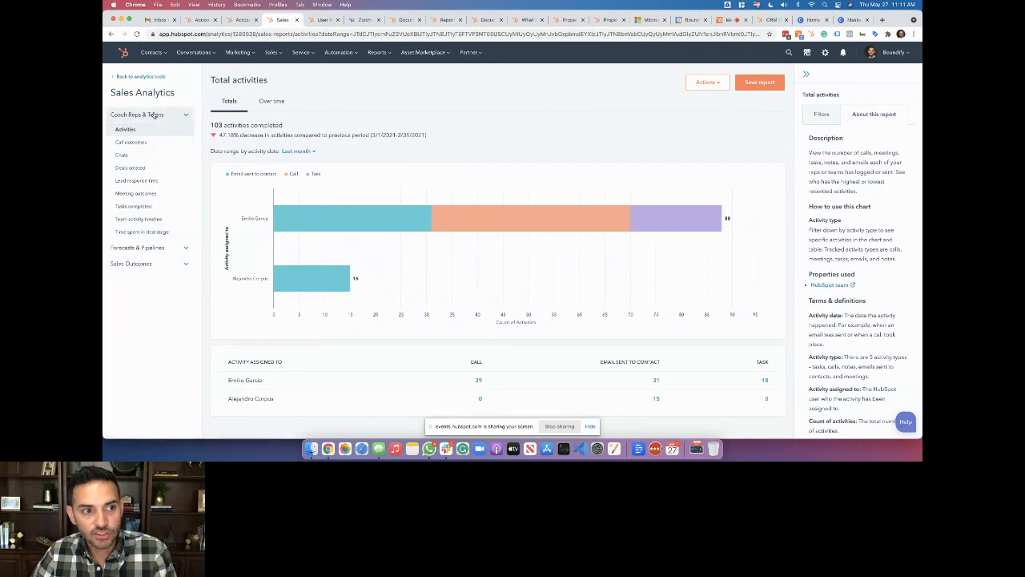
{"action": "left_click", "coordinate": [142, 248]}
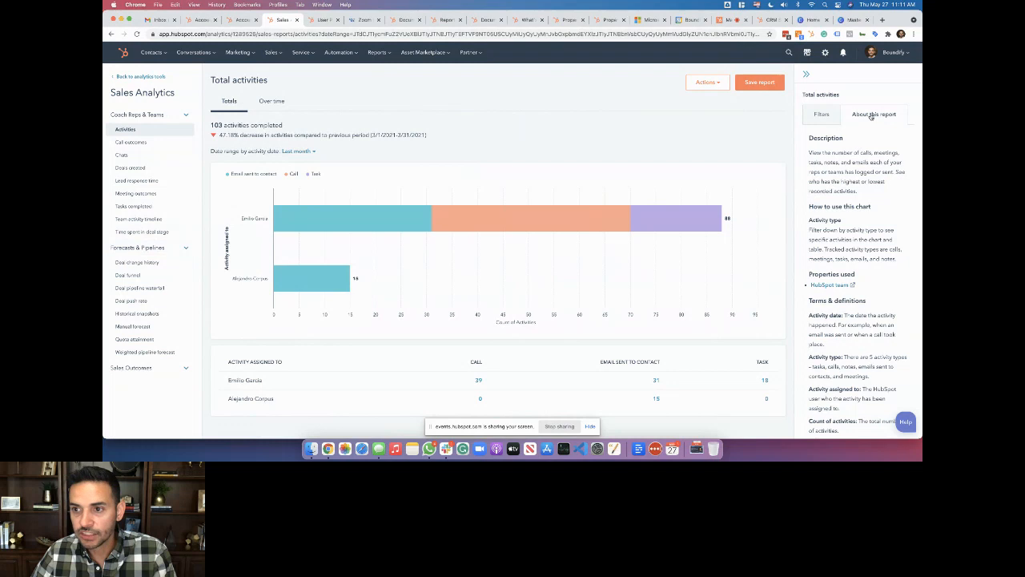
{"action": "scroll", "coordinate": [843, 214], "scroll_direction": "down", "scroll_amount": 1}
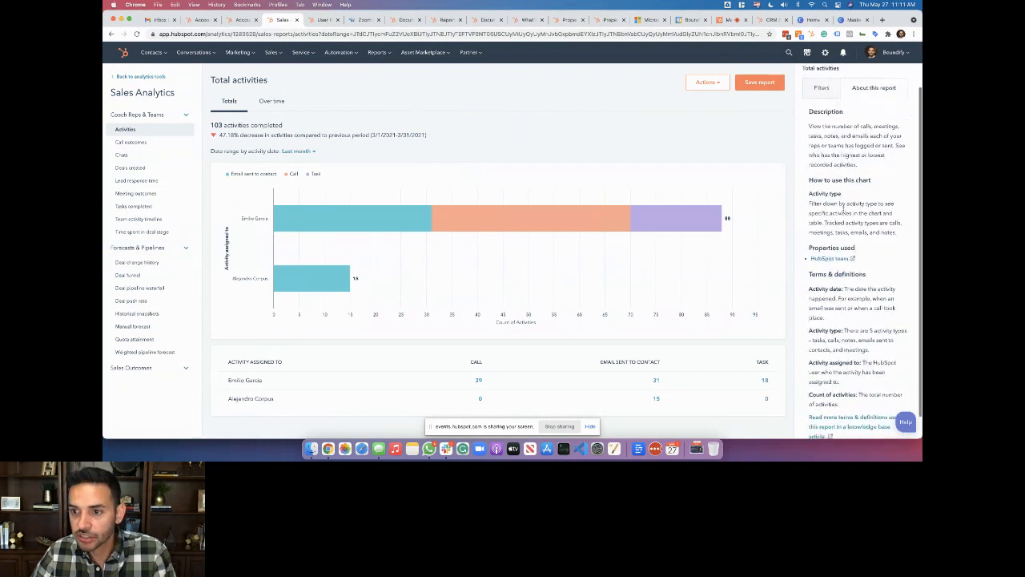
{"action": "scroll", "coordinate": [844, 210], "scroll_direction": "down", "scroll_amount": 1}
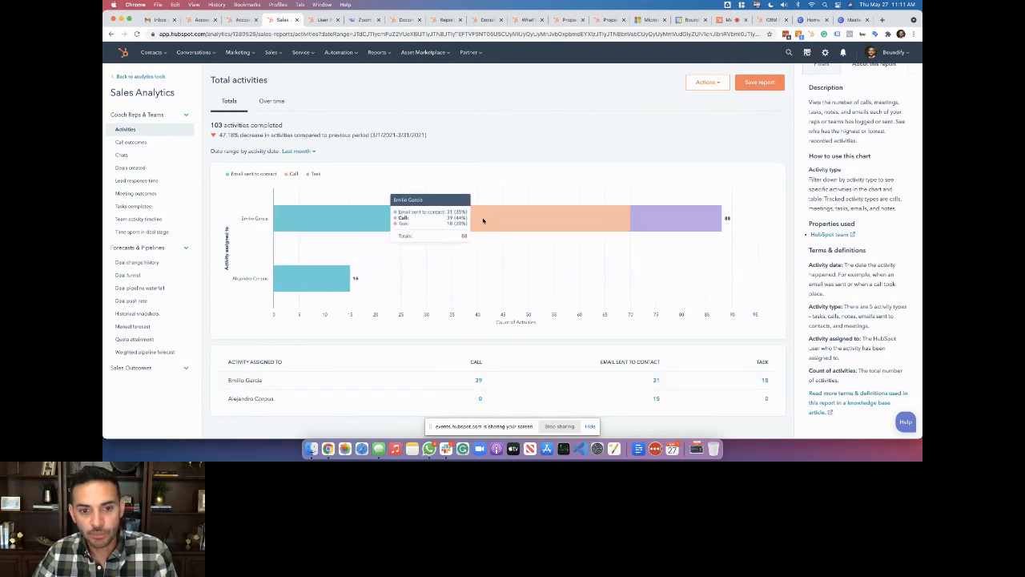
Toggle between Over time and Totals, review date range options, and open the call outcomes report
{"action": "left_click", "coordinate": [271, 100]}
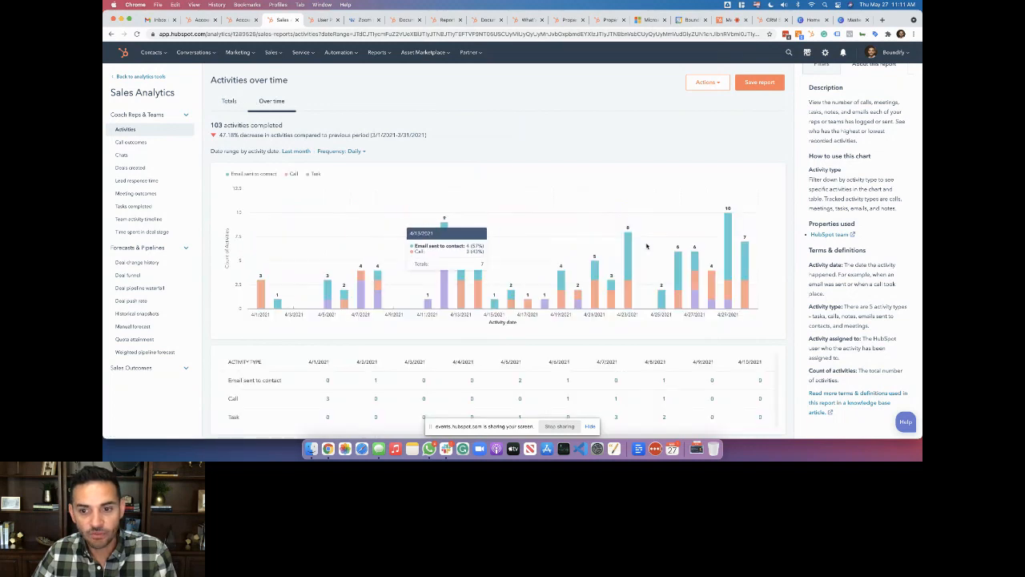
{"action": "left_click", "coordinate": [230, 102]}
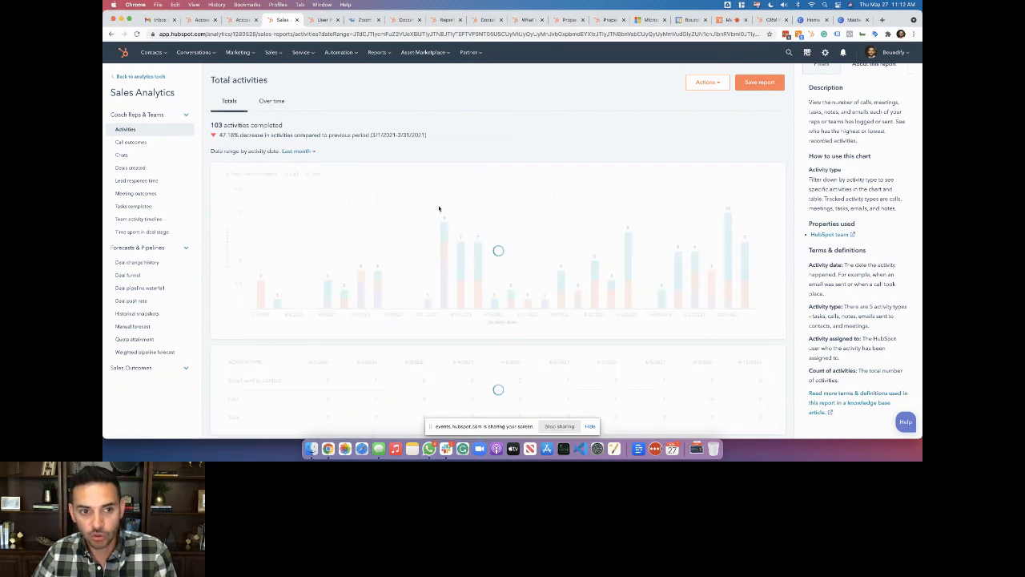
{"action": "left_click", "coordinate": [297, 152]}
{"action": "left_click", "coordinate": [306, 194]}
{"action": "left_click", "coordinate": [402, 162]}
{"action": "left_click", "coordinate": [411, 157]}
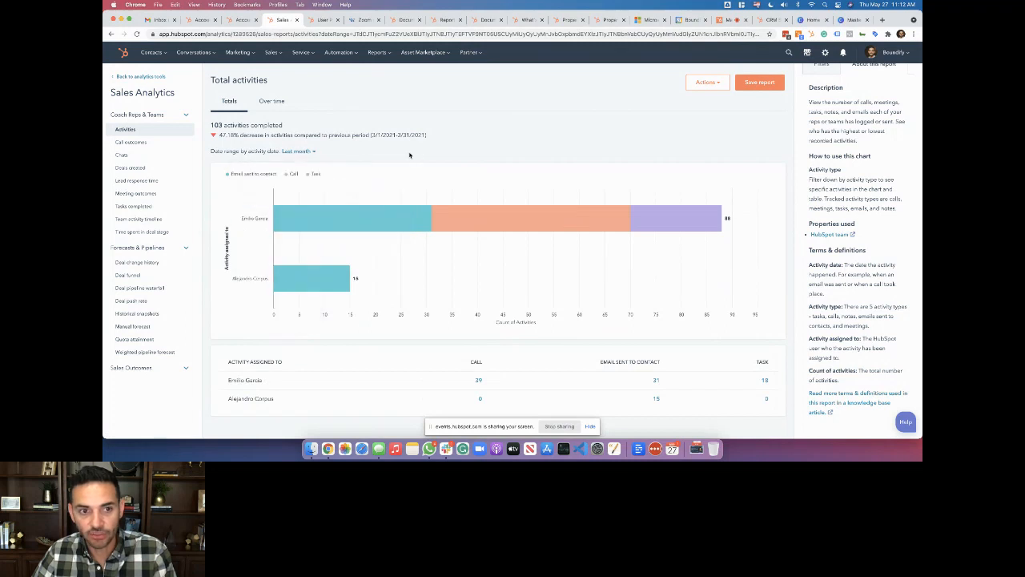
{"action": "left_click", "coordinate": [148, 145]}
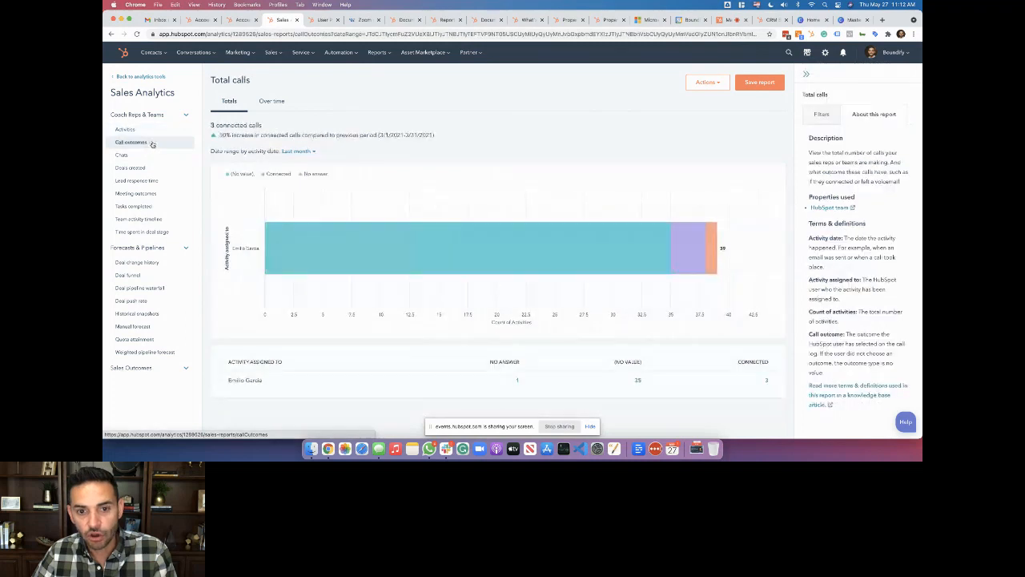
Open the Chats and Meeting outcomes reports, then expand the Sales Outcomes report list
{"action": "left_click", "coordinate": [152, 155]}
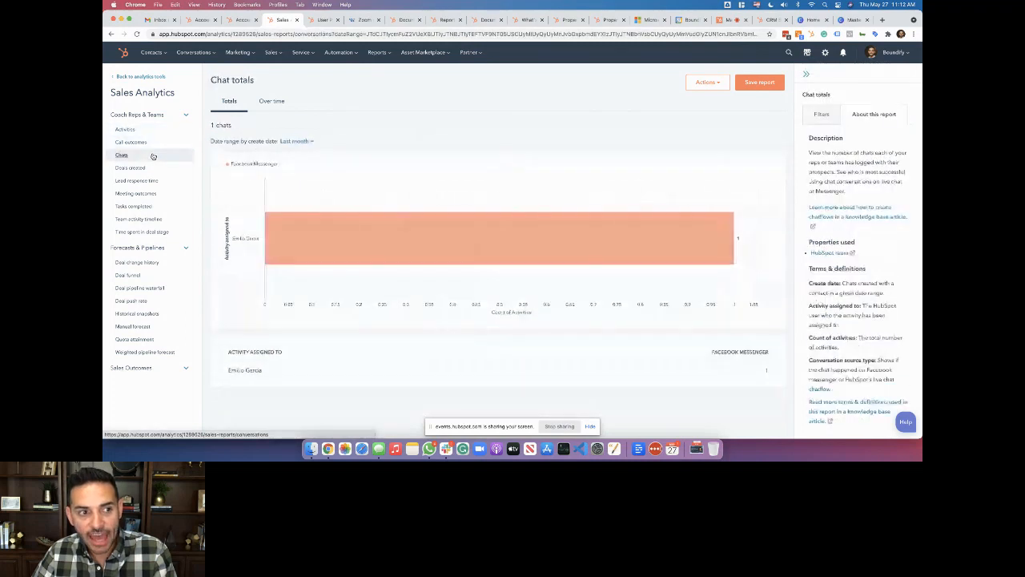
{"action": "left_click", "coordinate": [160, 193]}
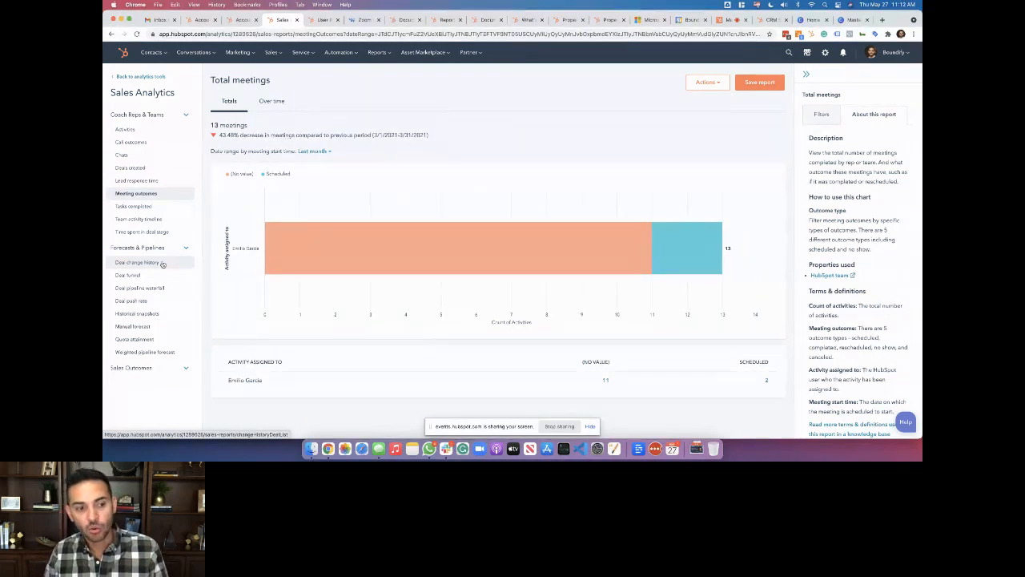
{"action": "left_click", "coordinate": [184, 367]}
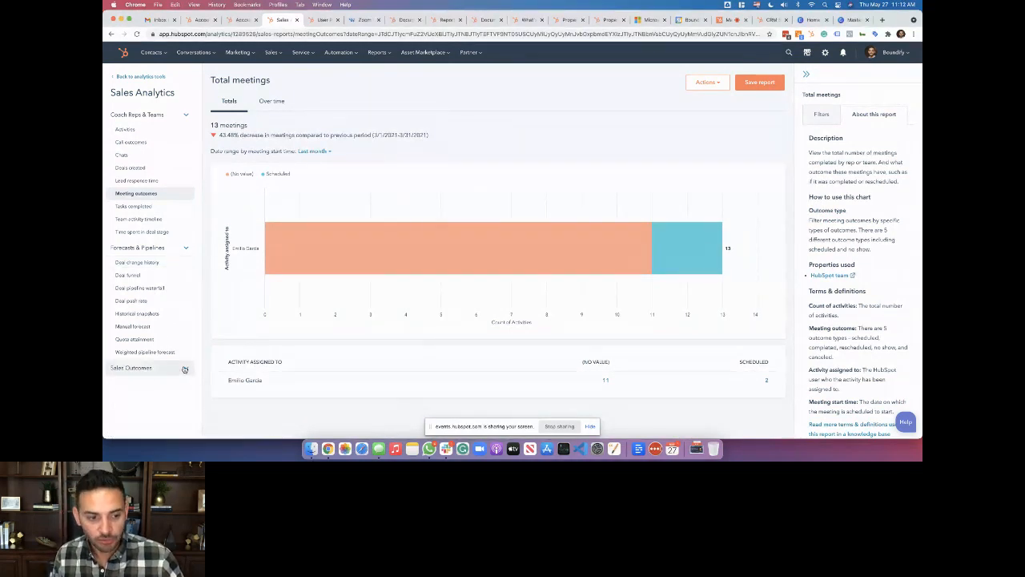
{"action": "scroll", "coordinate": [184, 368], "scroll_direction": "down", "scroll_amount": 1}
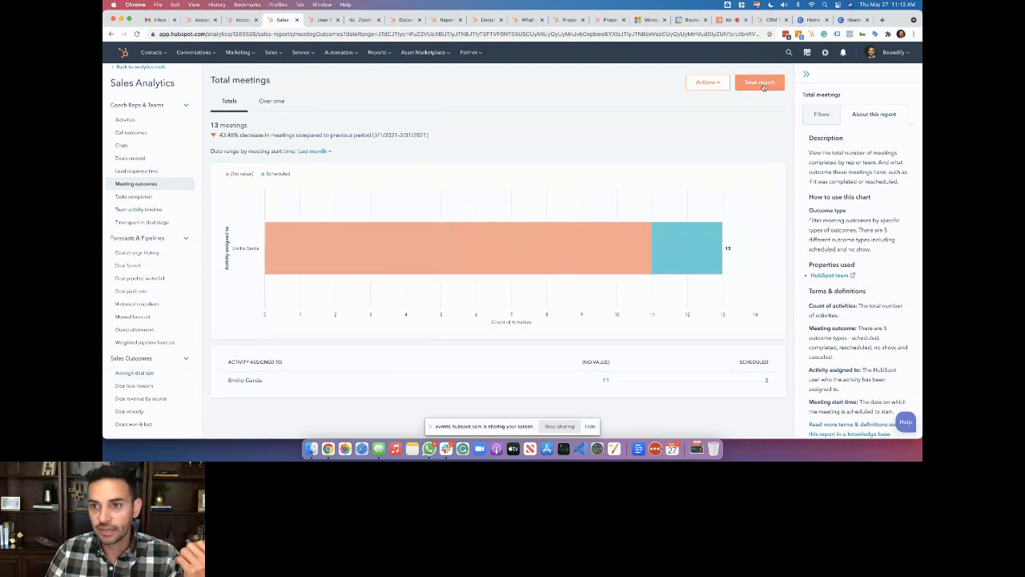
Review the report's Actions options, show the 'Thank you! Questions?' slide, then stop sharing
{"action": "left_click", "coordinate": [697, 83]}
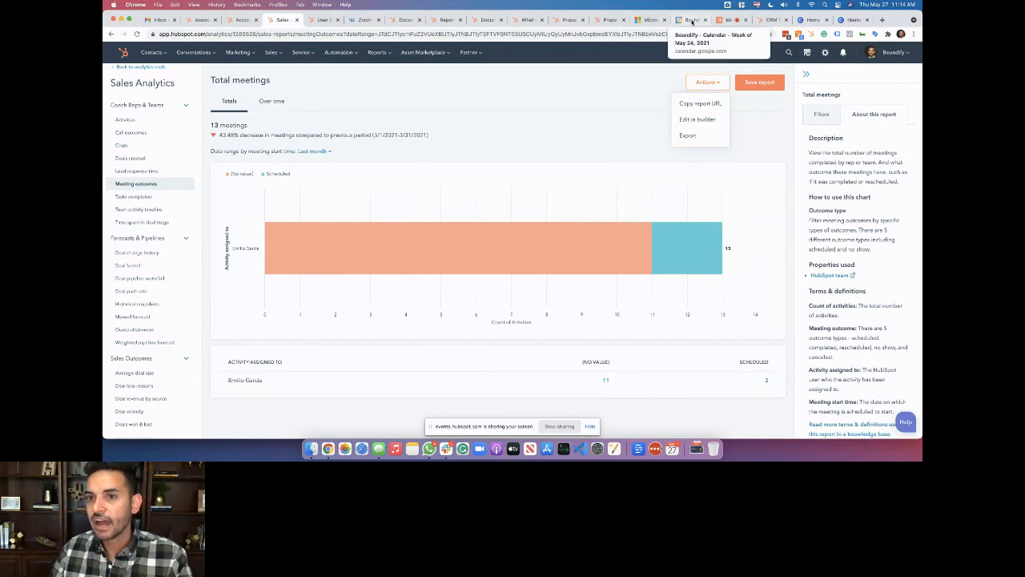
{"action": "left_click", "coordinate": [730, 19]}
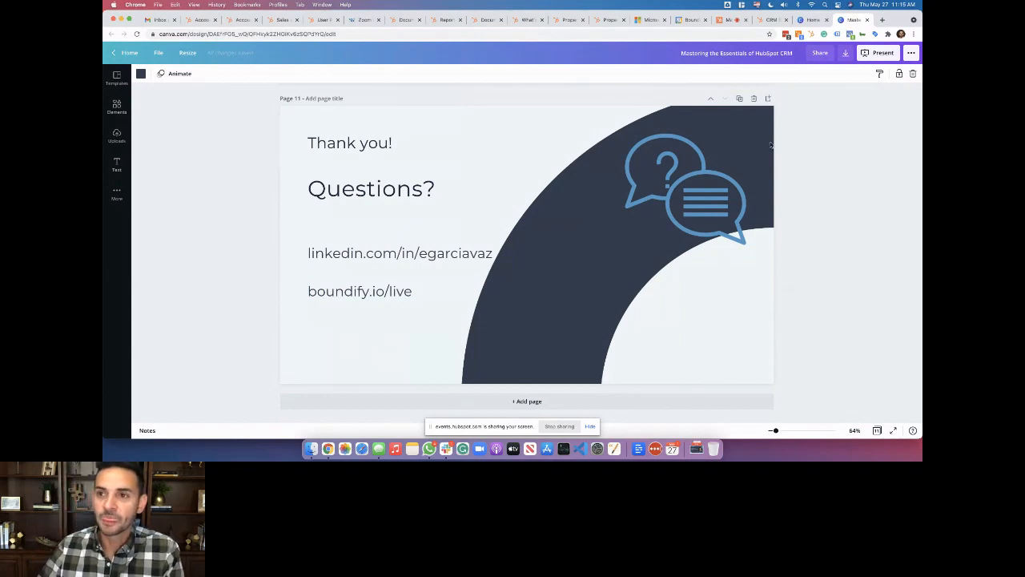
{"action": "left_click", "coordinate": [730, 20]}
{"action": "left_click", "coordinate": [501, 346]}
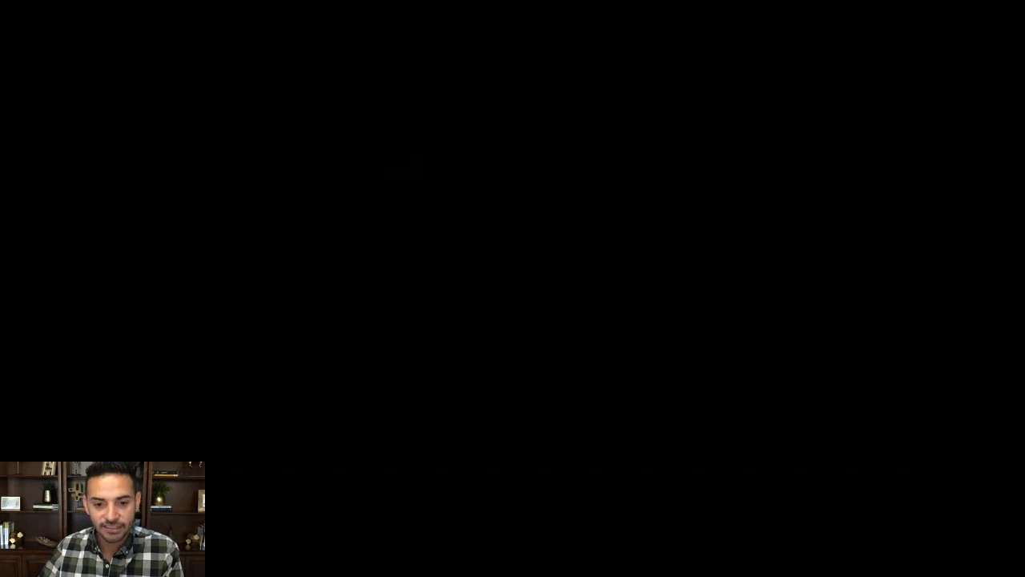